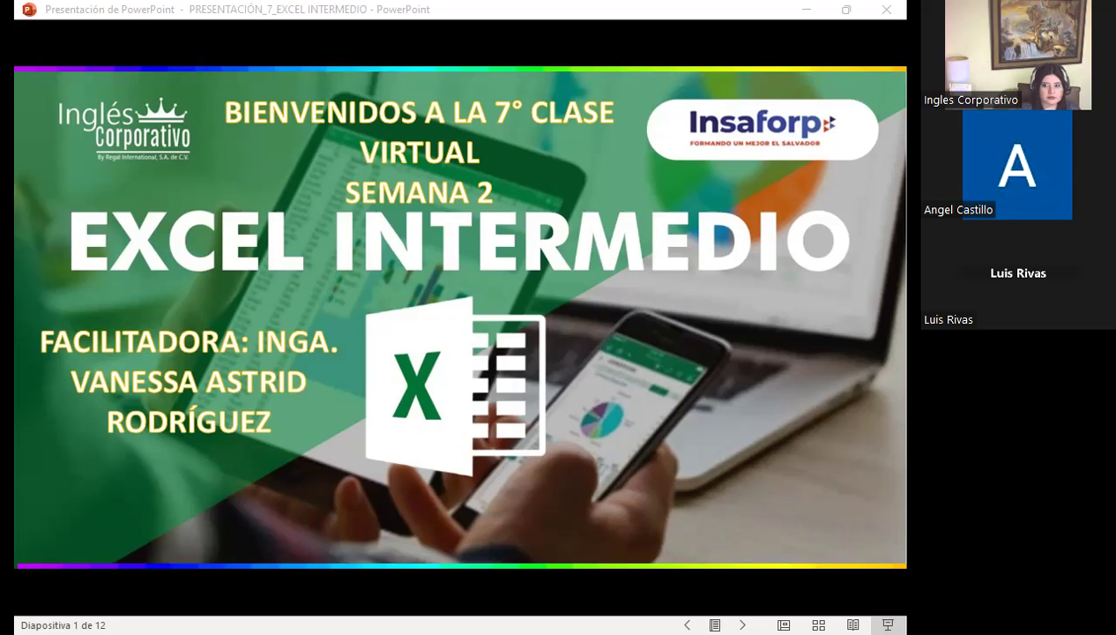
Make the PowerPoint slideshow window active to present the Excel Intermedio welcome slide.
{"action": "left_click", "coordinate": [426, 426]}
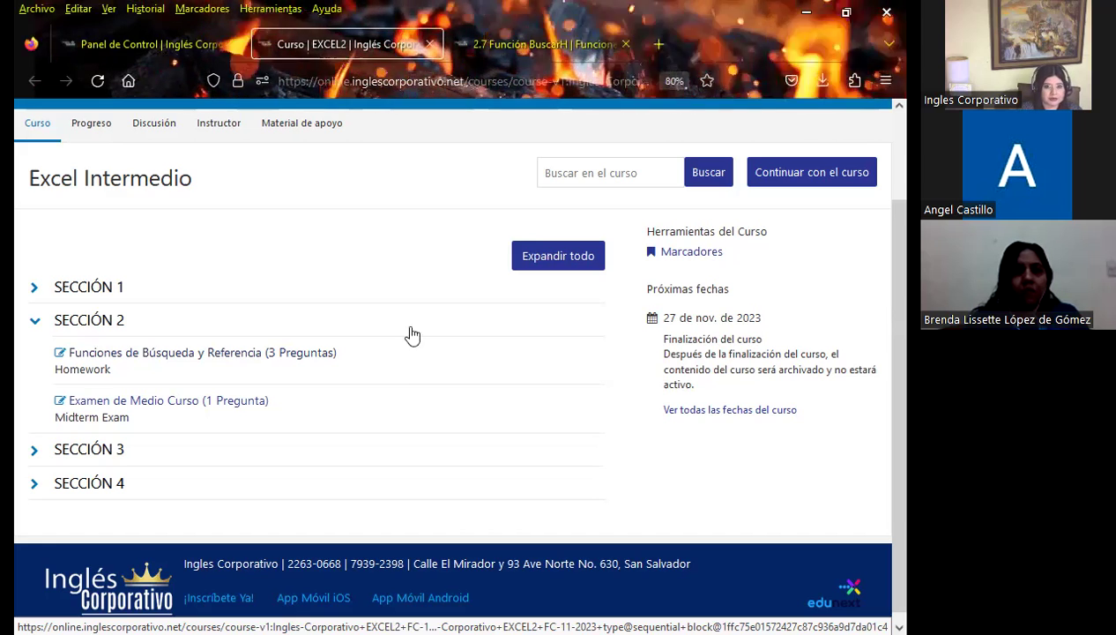
Switch to the 2.7 Función BuscarH tab and look over lesson 2.6 Objetivo de la lección.
{"action": "left_click", "coordinate": [546, 37]}
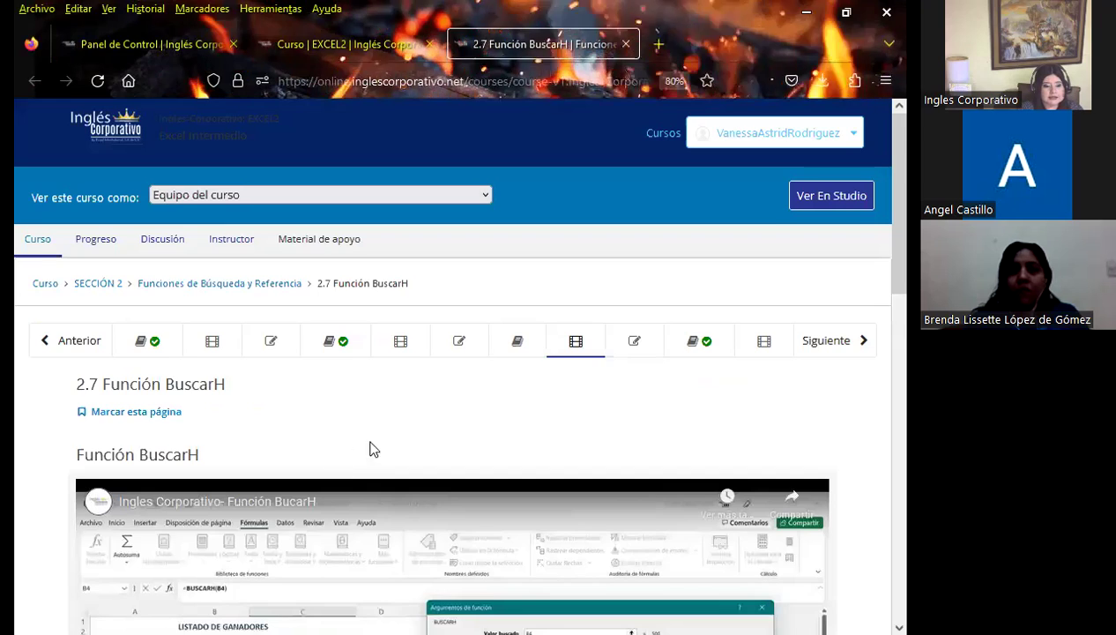
{"action": "scroll", "coordinate": [368, 447], "scroll_direction": "down", "scroll_amount": 2}
{"action": "left_click", "coordinate": [518, 275]}
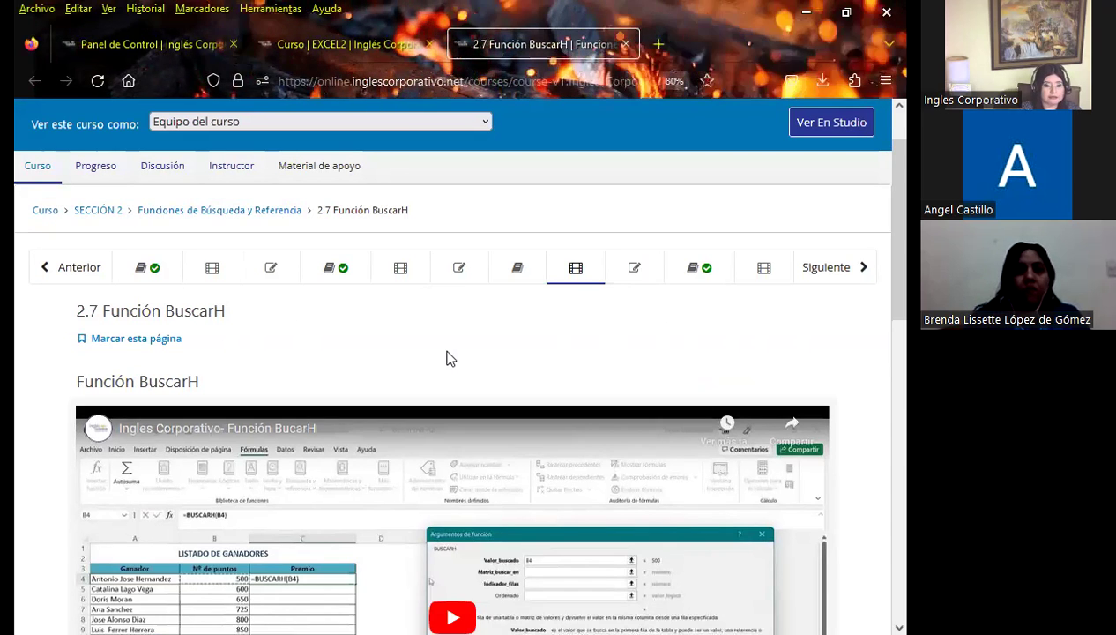
{"action": "scroll", "coordinate": [335, 389], "scroll_direction": "down", "scroll_amount": 2}
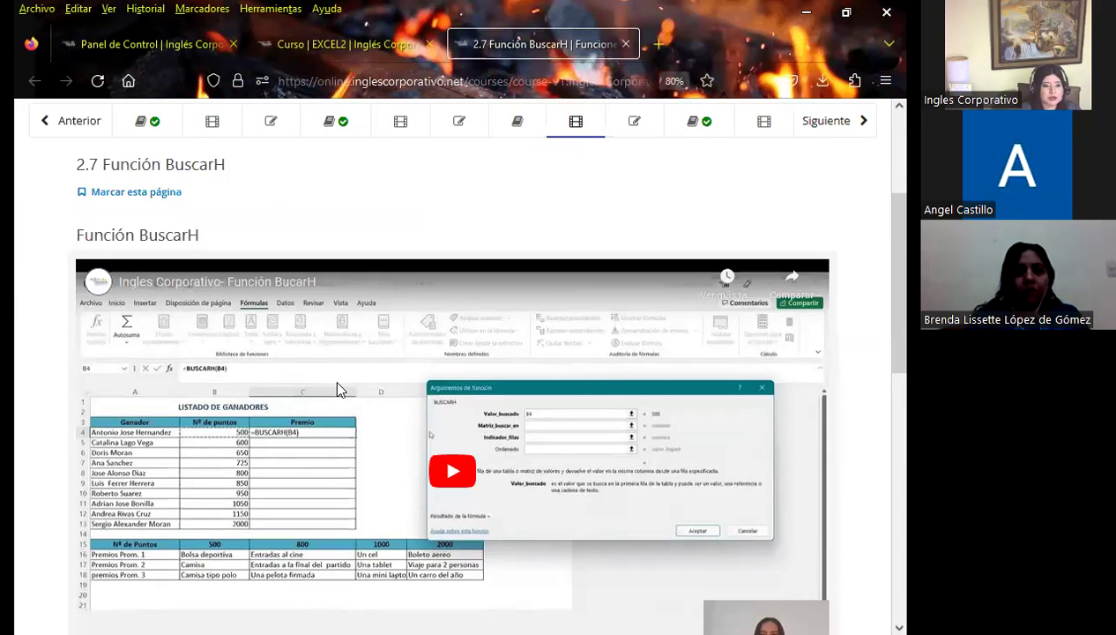
{"action": "scroll", "coordinate": [333, 385], "scroll_direction": "down", "scroll_amount": 3}
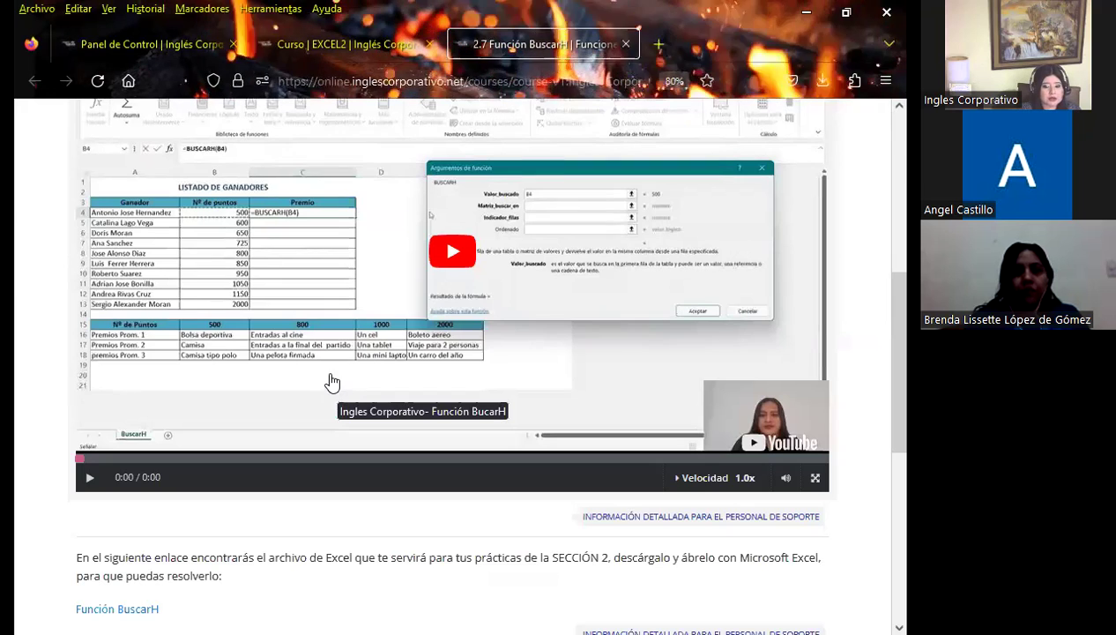
{"action": "scroll", "coordinate": [417, 243], "scroll_direction": "up", "scroll_amount": 5}
Return to lesson 2.7 Función BuscarH and scroll down past its video and practice file to the discussion.
{"action": "left_click", "coordinate": [518, 199]}
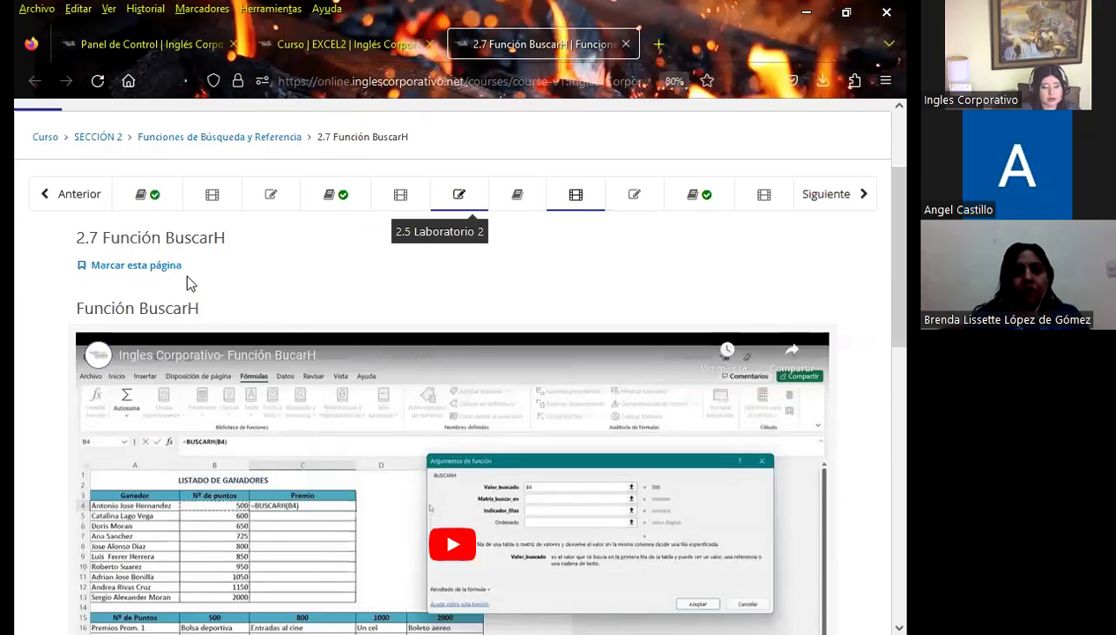
{"action": "scroll", "coordinate": [346, 384], "scroll_direction": "down", "scroll_amount": 4}
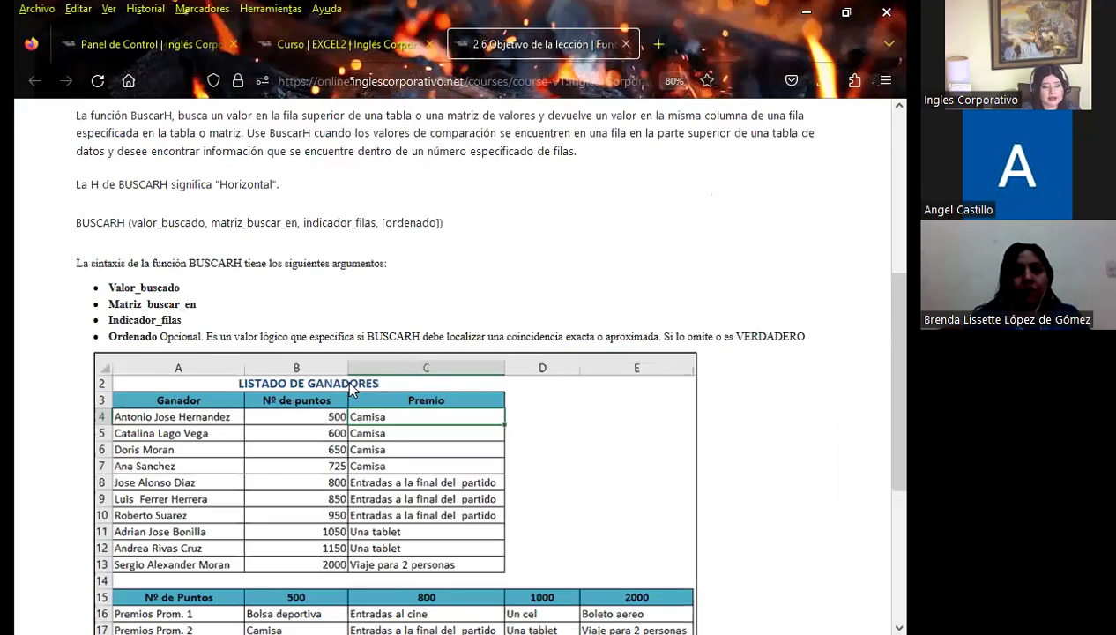
{"action": "scroll", "coordinate": [346, 383], "scroll_direction": "down", "scroll_amount": 1}
{"action": "scroll", "coordinate": [399, 372], "scroll_direction": "down", "scroll_amount": 1}
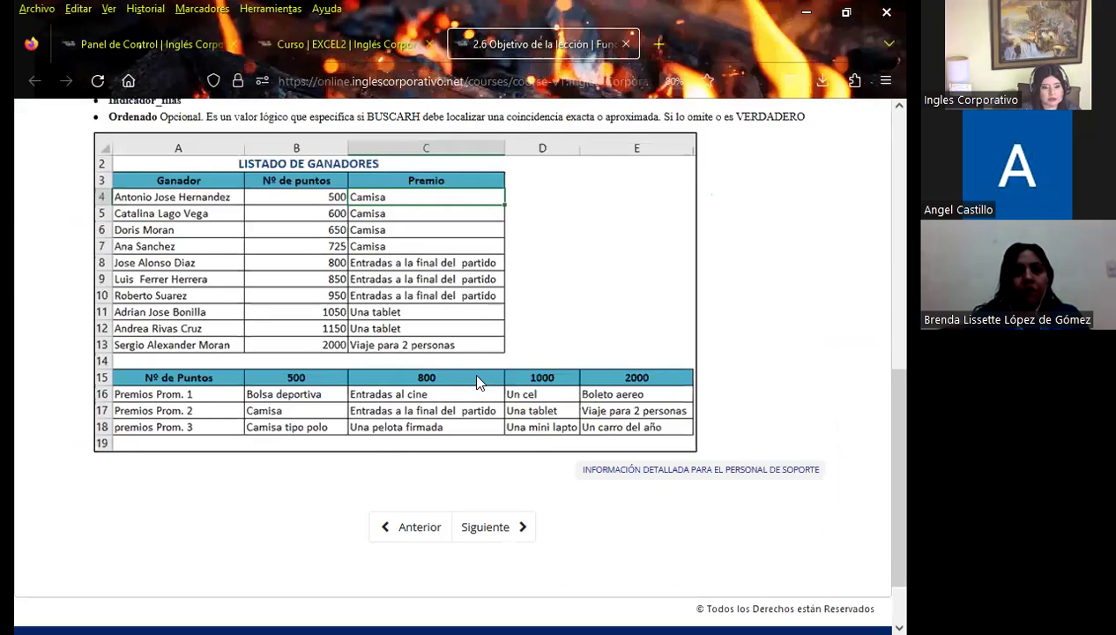
{"action": "scroll", "coordinate": [502, 369], "scroll_direction": "up", "scroll_amount": 1}
{"action": "scroll", "coordinate": [502, 369], "scroll_direction": "up", "scroll_amount": 4}
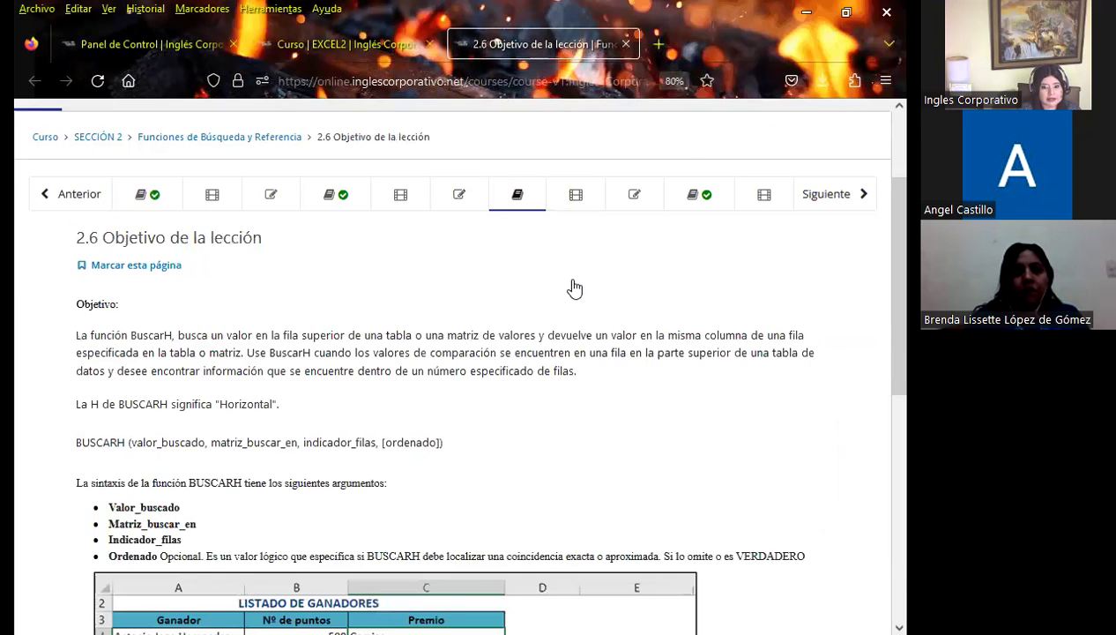
{"action": "scroll", "coordinate": [570, 288], "scroll_direction": "up", "scroll_amount": 1}
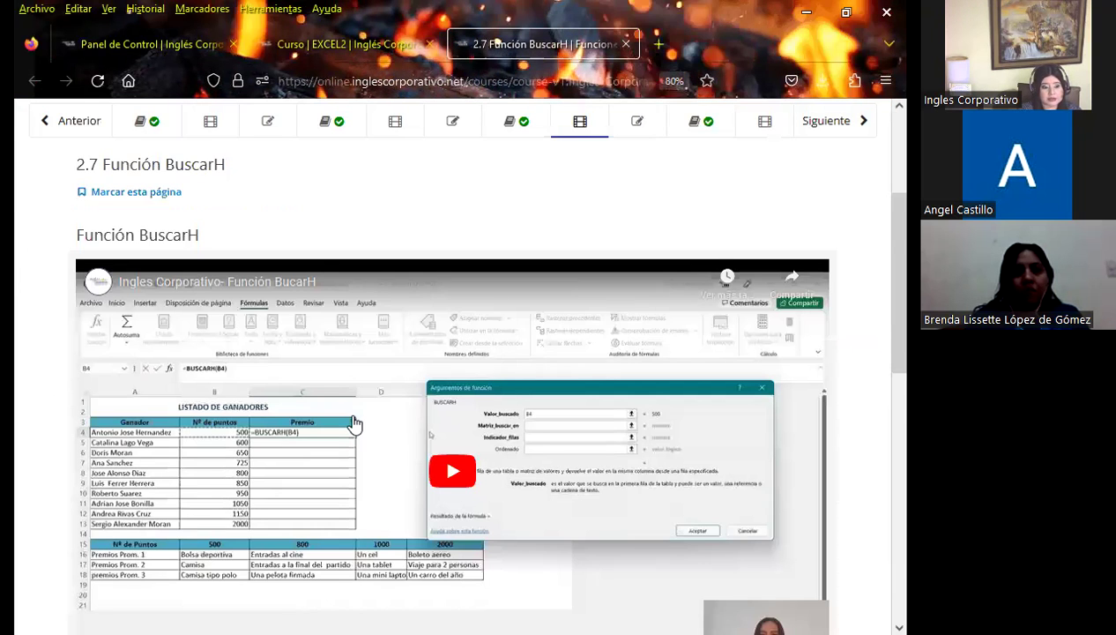
{"action": "scroll", "coordinate": [353, 428], "scroll_direction": "down", "scroll_amount": 3}
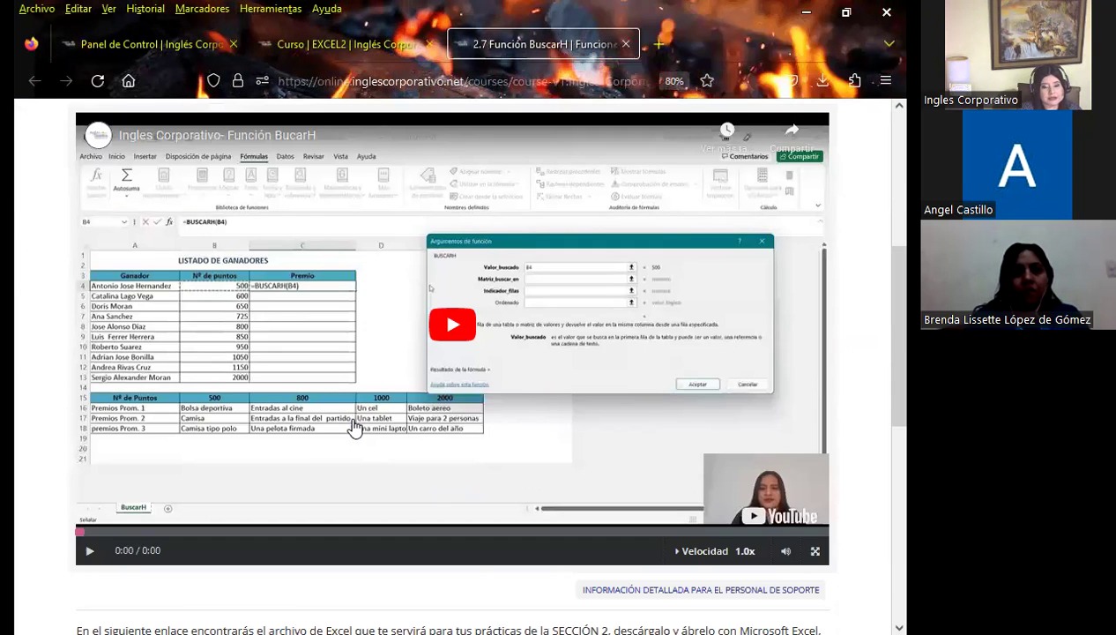
{"action": "scroll", "coordinate": [353, 427], "scroll_direction": "down", "scroll_amount": 1}
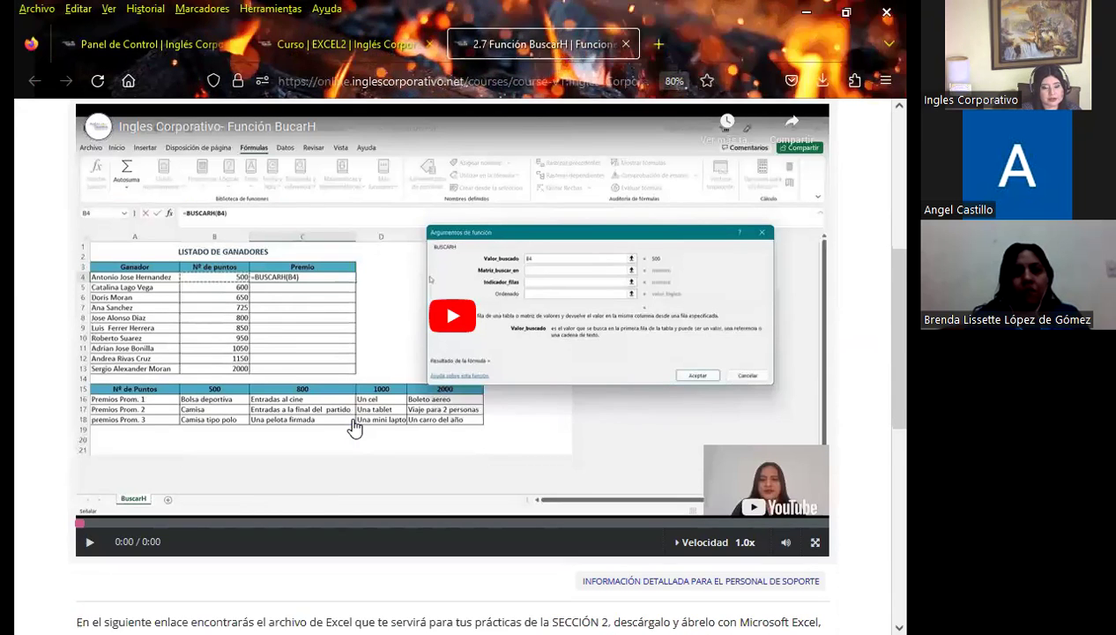
{"action": "scroll", "coordinate": [353, 428], "scroll_direction": "down", "scroll_amount": 1}
{"action": "scroll", "coordinate": [354, 428], "scroll_direction": "down", "scroll_amount": 4}
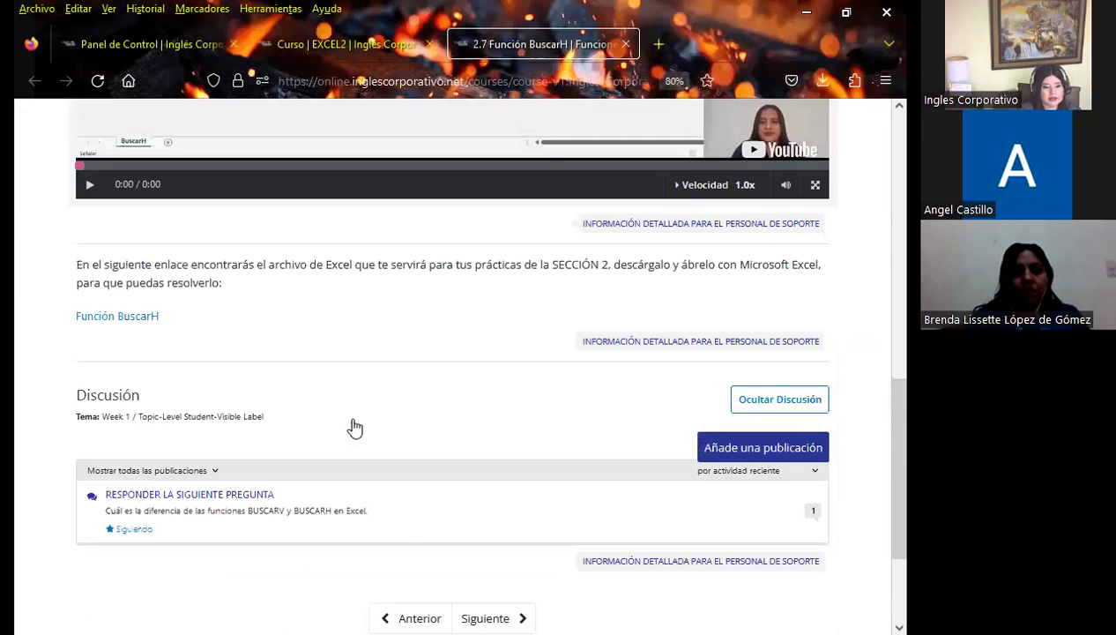
{"action": "scroll", "coordinate": [419, 422], "scroll_direction": "down", "scroll_amount": 1}
{"action": "scroll", "coordinate": [419, 421], "scroll_direction": "down", "scroll_amount": 1}
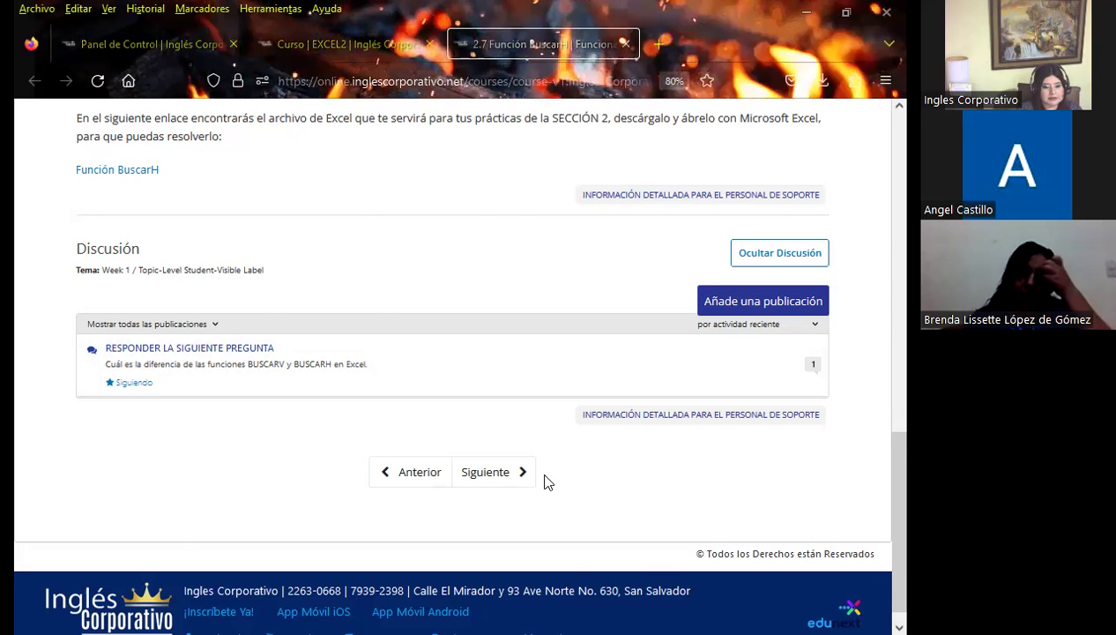
{"action": "key", "text": "alt+Tab"}
Advance the slideshow past the SESIÓN: 7 slide to slide 3, AGENDA.
{"action": "left_click", "coordinate": [521, 406]}
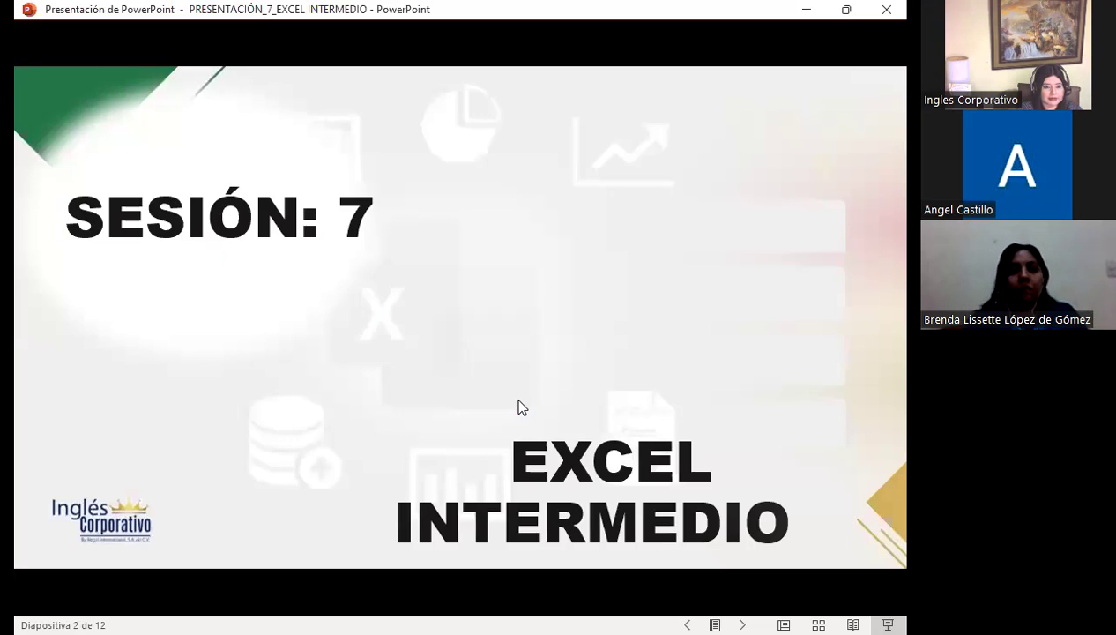
{"action": "left_click", "coordinate": [521, 406]}
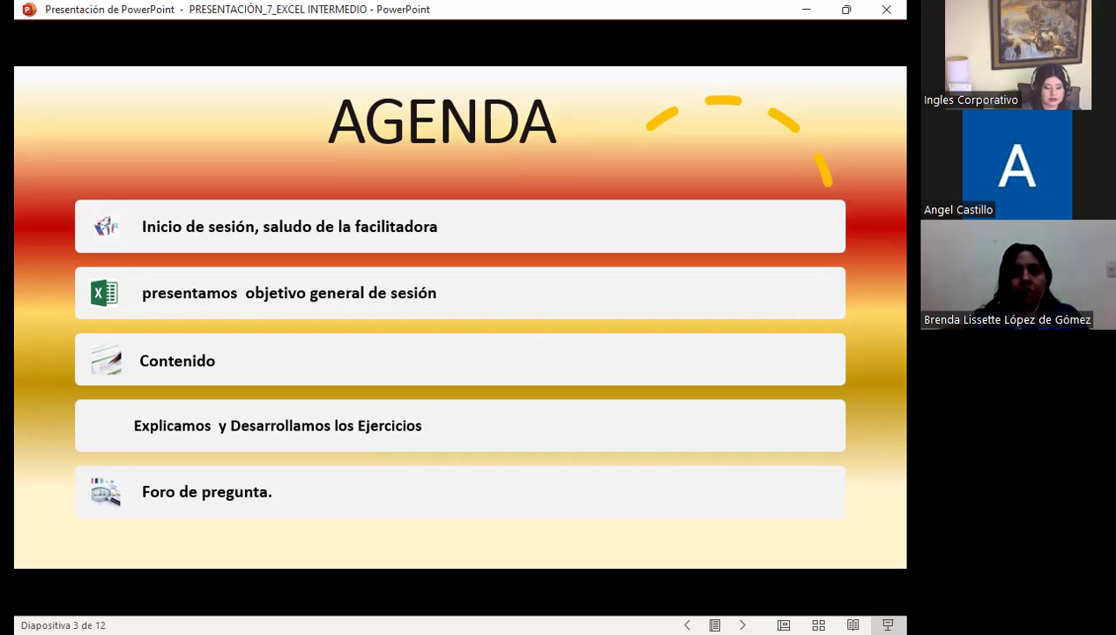
{"action": "key", "text": "Right"}
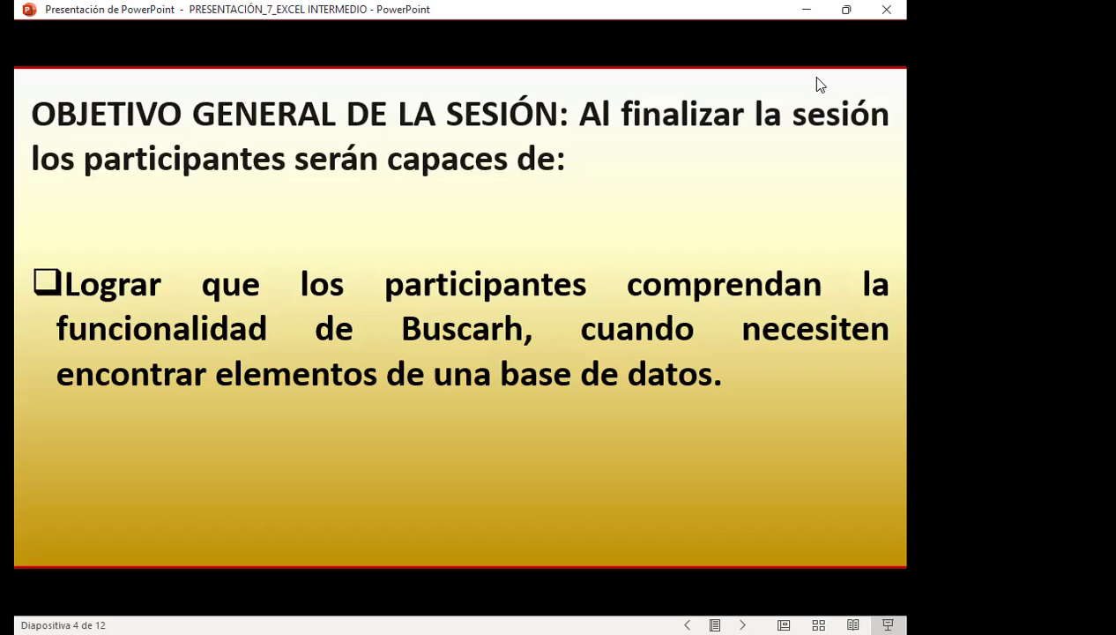
Advance the slideshow to slide 5, BuscarH(), showing its syntax and four arguments.
{"action": "key", "text": "Right"}
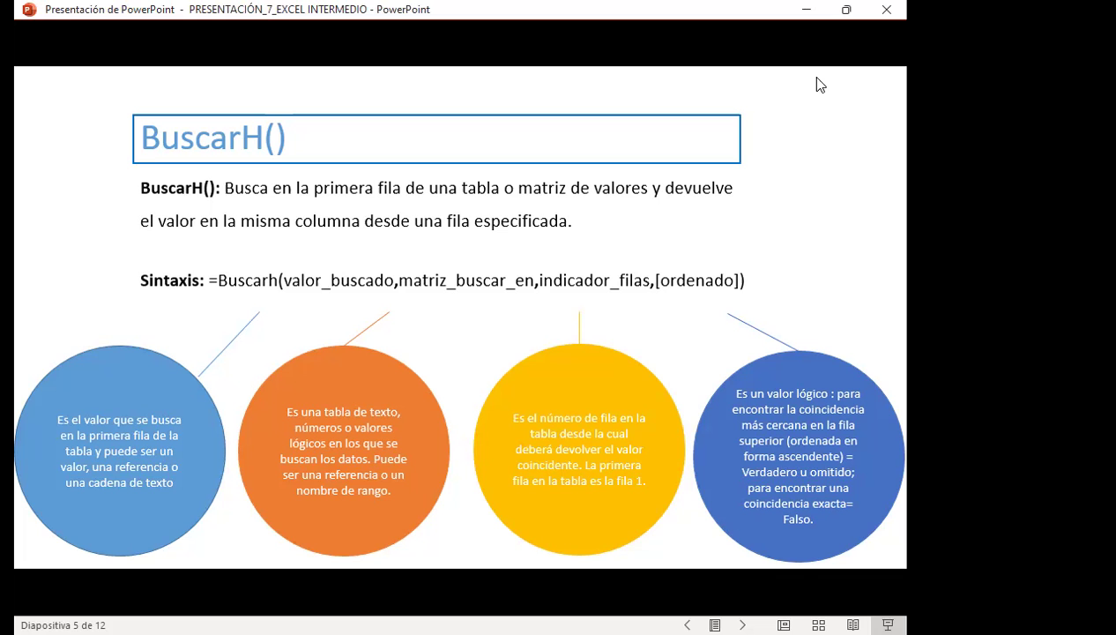
Advance the slideshow to slide 6, Caso Práctico.
{"action": "key", "text": "Right"}
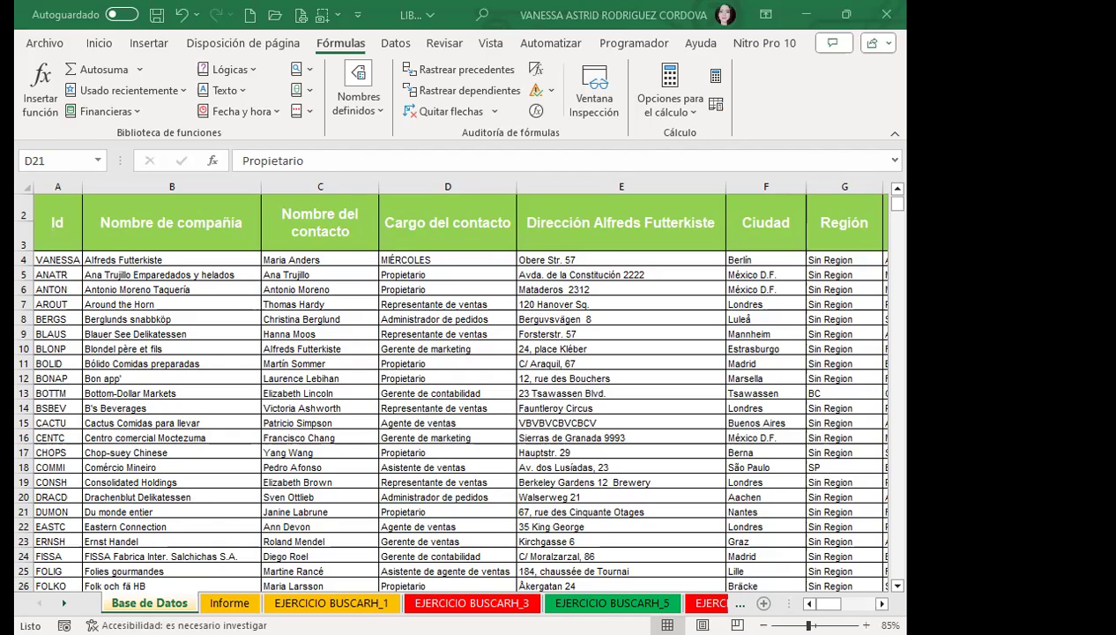
Show the Informe sheet with its customer-code list and empty detail columns.
{"action": "left_click", "coordinate": [227, 601]}
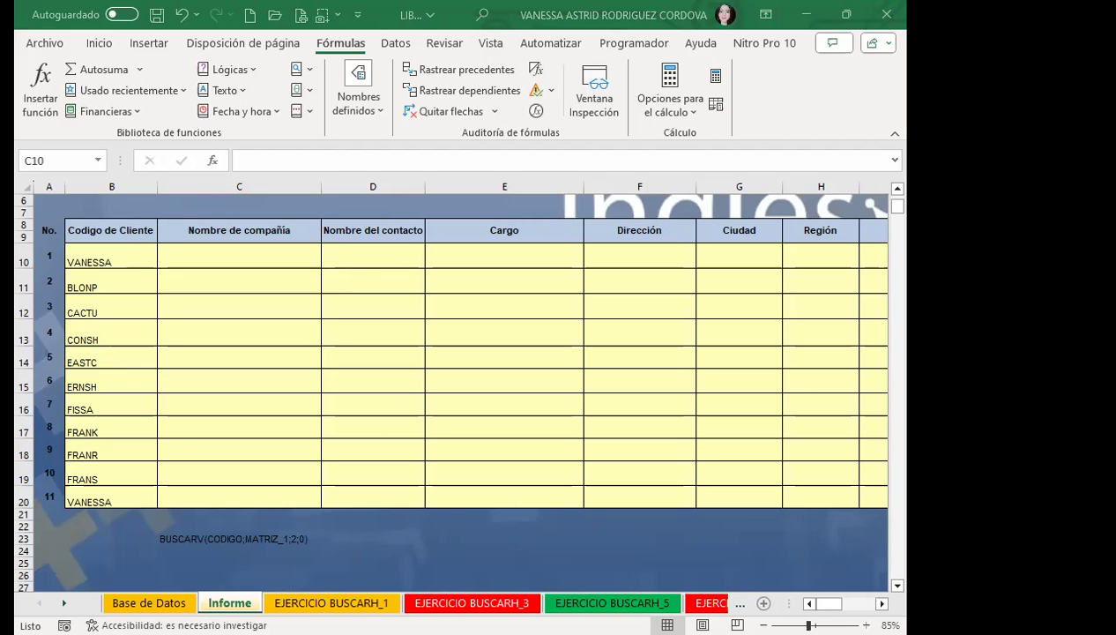
Paste the copied data over the whole Informe sheet so the codes read ALFKI, then return to Base de Datos.
{"action": "key", "text": "ctrl+c"}
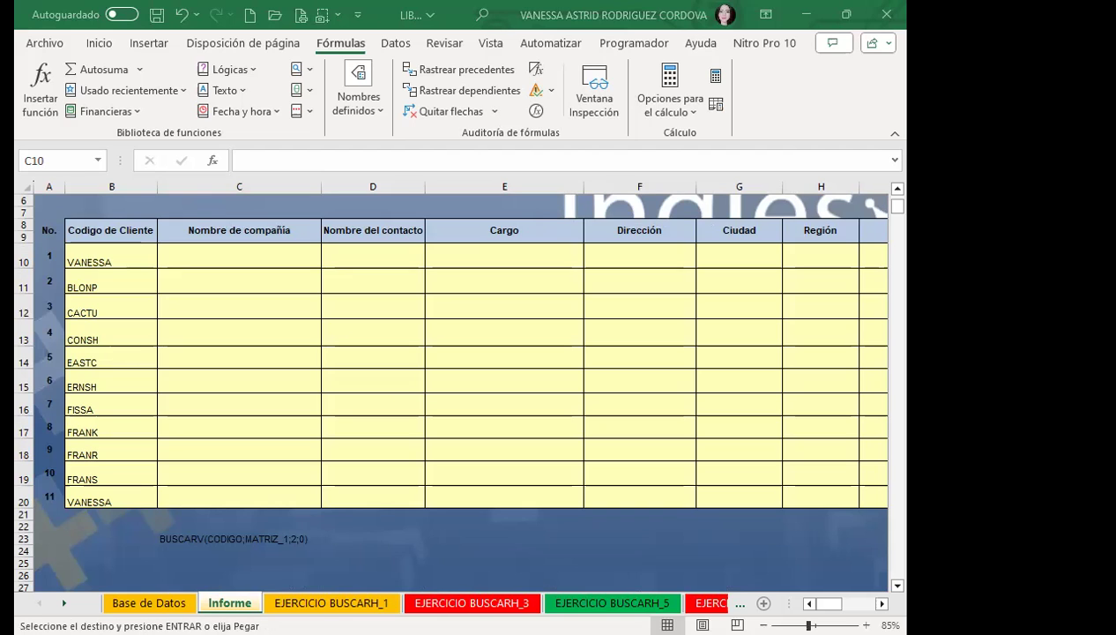
{"action": "left_click", "coordinate": [26, 187]}
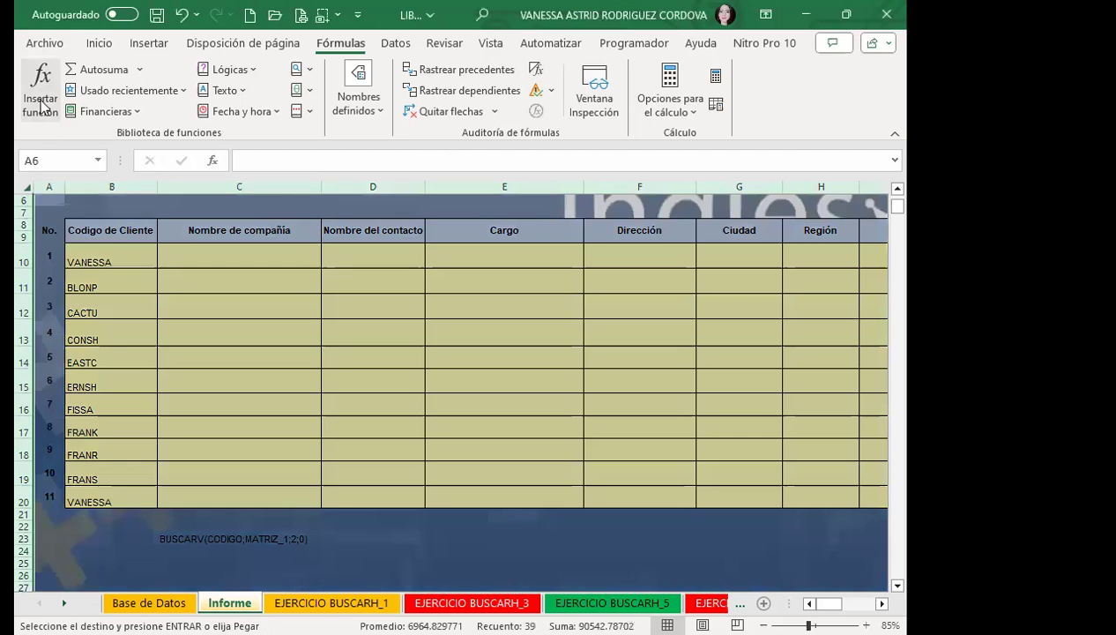
{"action": "left_click", "coordinate": [99, 42]}
{"action": "left_click", "coordinate": [39, 77]}
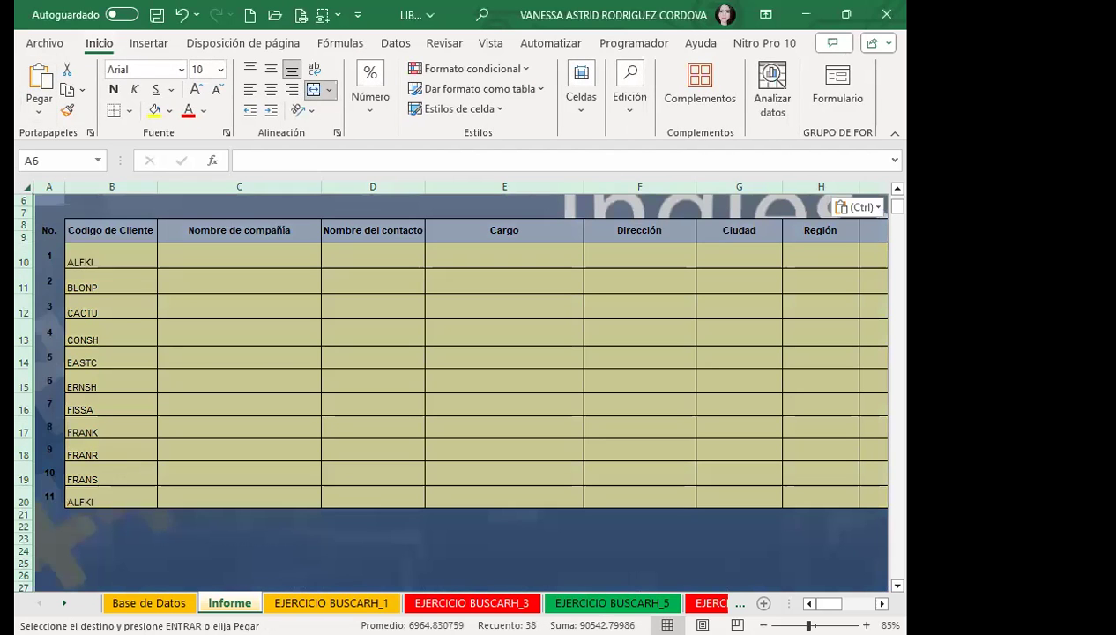
{"action": "key", "text": "ctrl+Page_Up"}
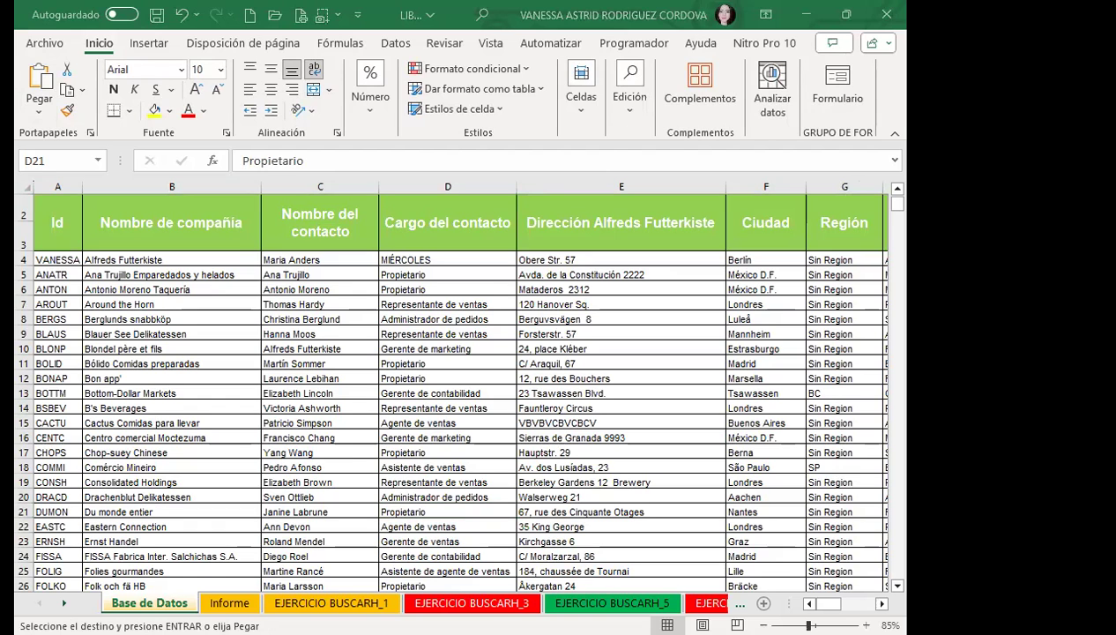
Paste the copied data over the entire Base de Datos sheet and scroll through the customer list.
{"action": "left_click", "coordinate": [29, 184]}
{"action": "key", "text": "ctrl+v"}
{"action": "left_click", "coordinate": [225, 320]}
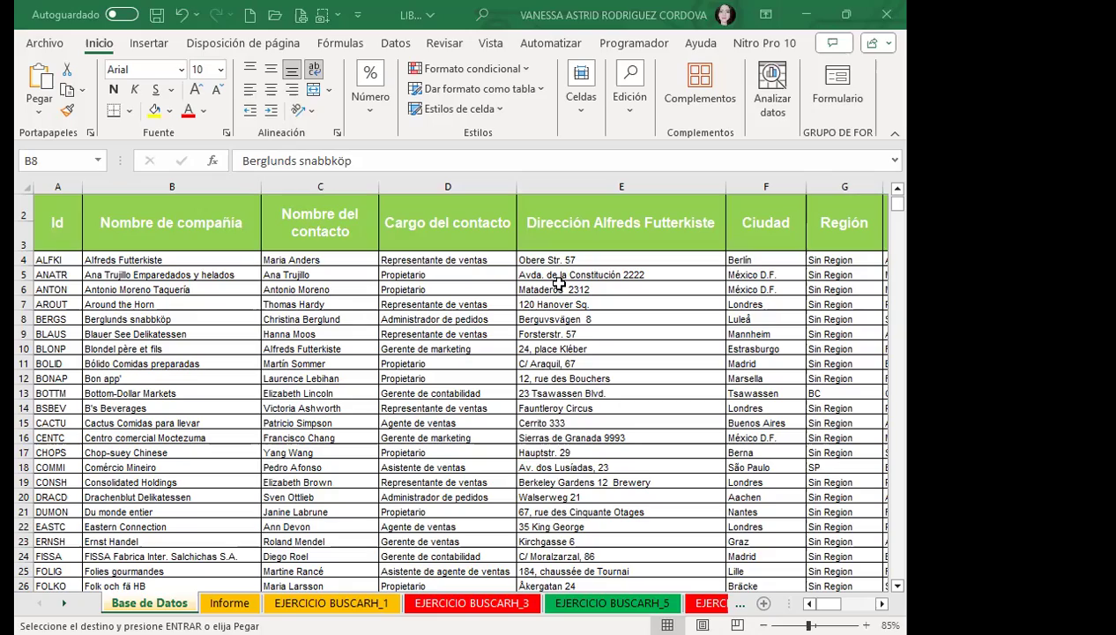
{"action": "left_click", "coordinate": [300, 363]}
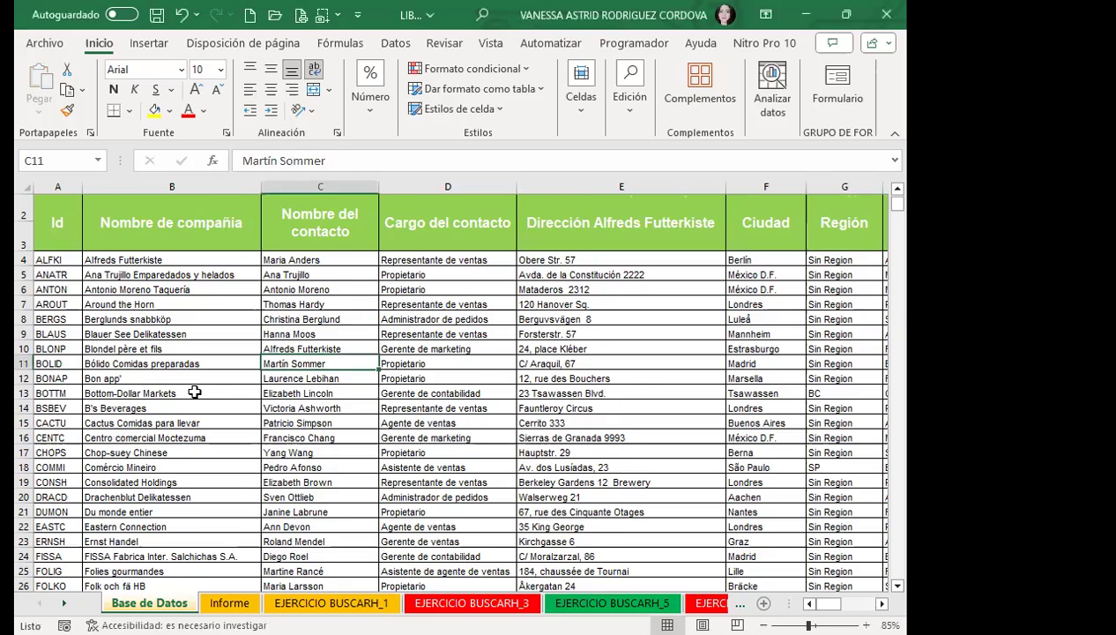
{"action": "scroll", "coordinate": [192, 386], "scroll_direction": "down", "scroll_amount": 1}
{"action": "scroll", "coordinate": [200, 381], "scroll_direction": "down", "scroll_amount": 3}
{"action": "scroll", "coordinate": [200, 381], "scroll_direction": "down", "scroll_amount": 5}
{"action": "scroll", "coordinate": [200, 380], "scroll_direction": "down", "scroll_amount": 7}
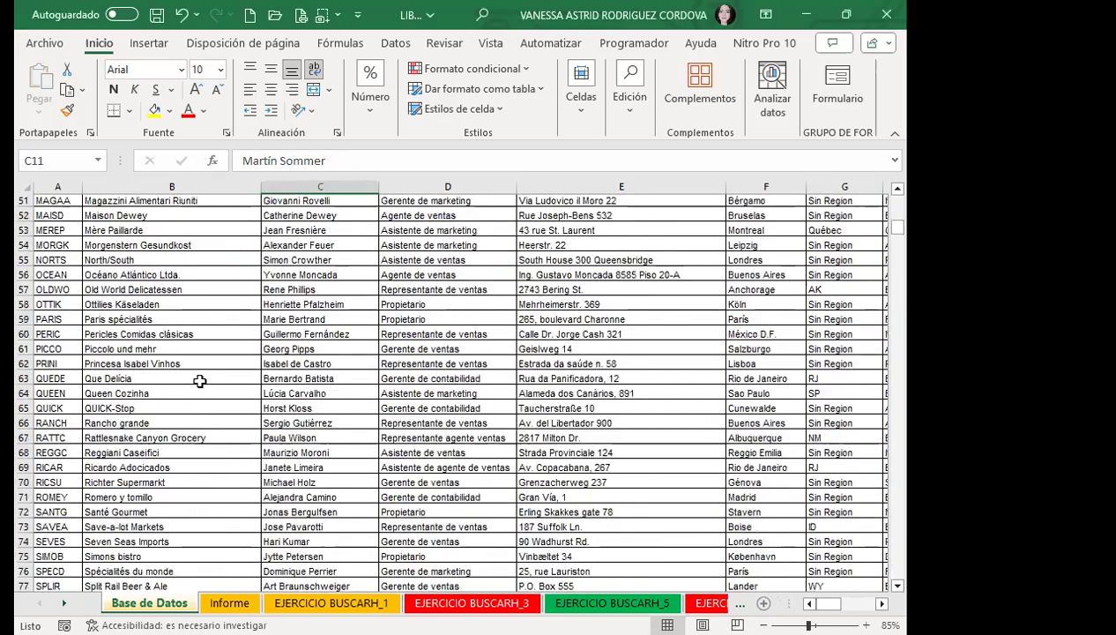
{"action": "scroll", "coordinate": [200, 381], "scroll_direction": "down", "scroll_amount": 9}
{"action": "scroll", "coordinate": [200, 381], "scroll_direction": "down", "scroll_amount": 4}
{"action": "scroll", "coordinate": [200, 379], "scroll_direction": "up", "scroll_amount": 9}
{"action": "scroll", "coordinate": [199, 379], "scroll_direction": "up", "scroll_amount": 4}
{"action": "scroll", "coordinate": [196, 374], "scroll_direction": "up", "scroll_amount": 9}
{"action": "scroll", "coordinate": [194, 370], "scroll_direction": "up", "scroll_amount": 8}
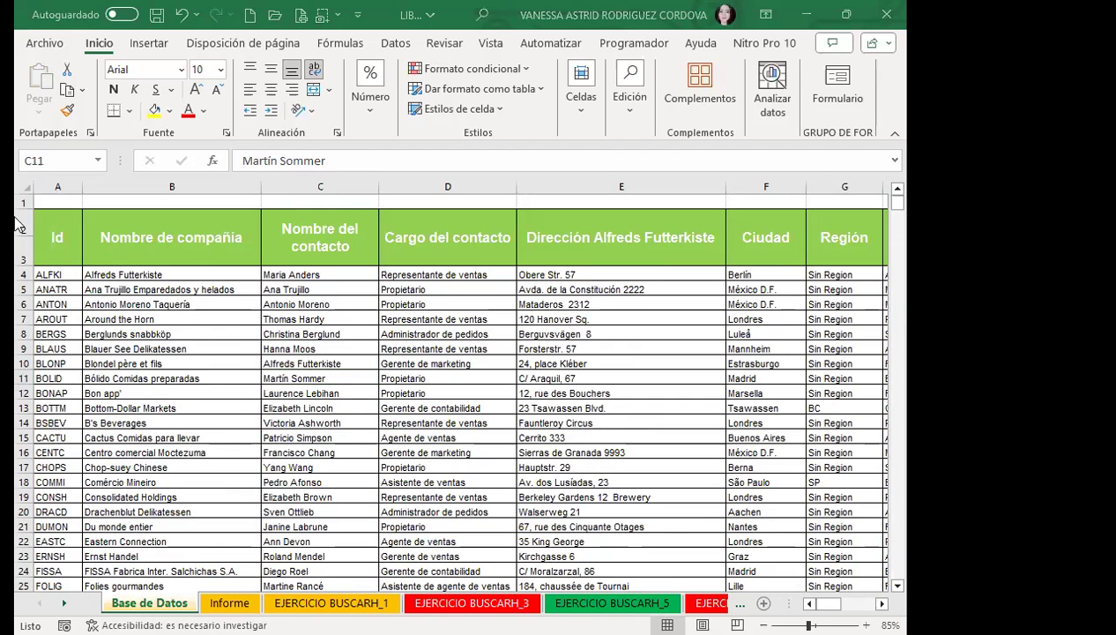
Review the table headers from Id across to Teléfono, then bring up the accessibility inspection results.
{"action": "left_click", "coordinate": [54, 215]}
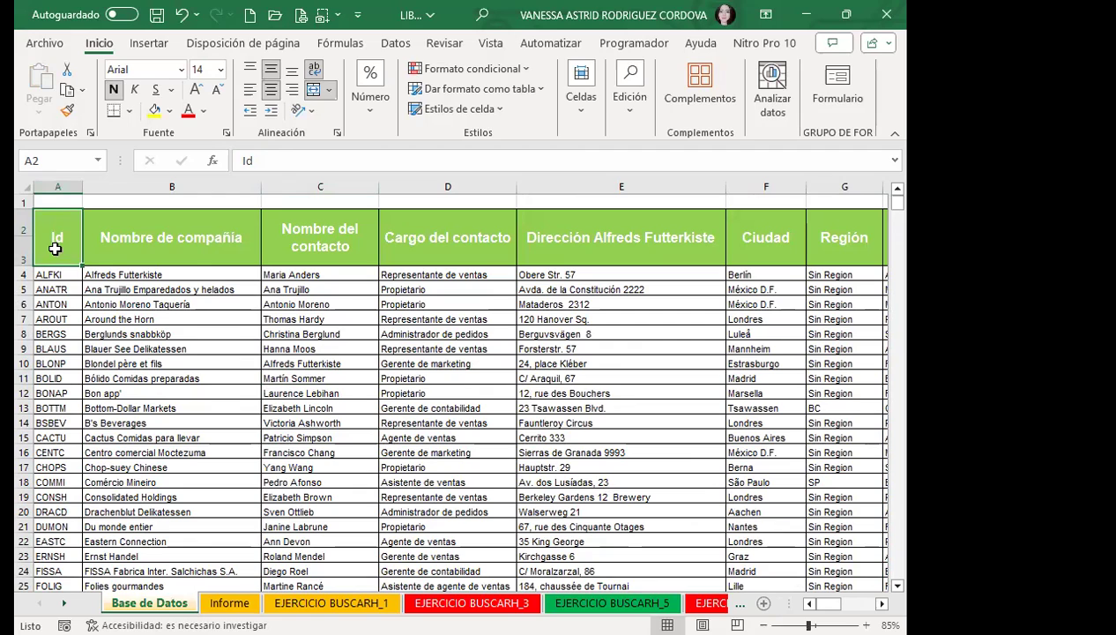
{"action": "left_click", "coordinate": [222, 250]}
{"action": "left_click", "coordinate": [320, 248]}
{"action": "left_click", "coordinate": [413, 251]}
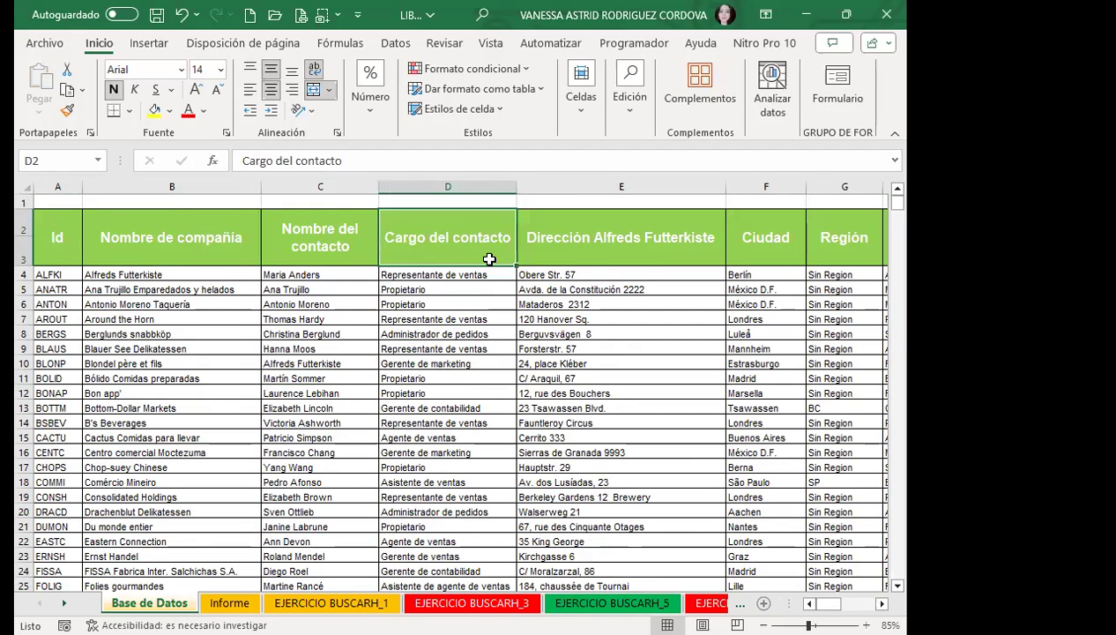
{"action": "left_click", "coordinate": [582, 252]}
{"action": "left_click", "coordinate": [748, 256]}
{"action": "left_click", "coordinate": [833, 251]}
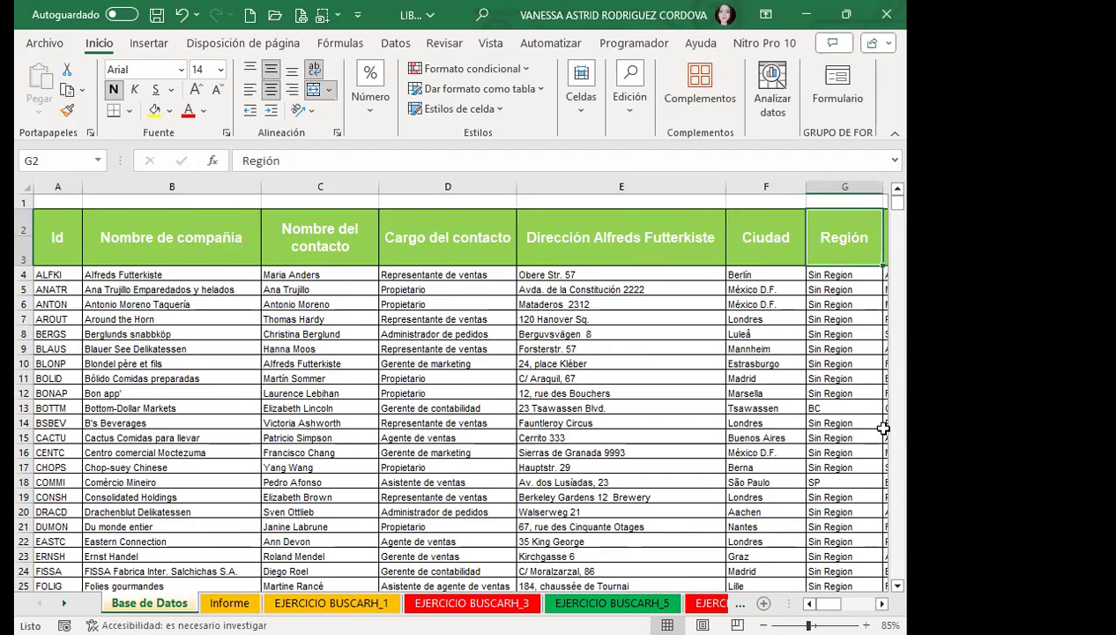
{"action": "scroll", "coordinate": [631, 408], "scroll_direction": "right", "scroll_amount": 3}
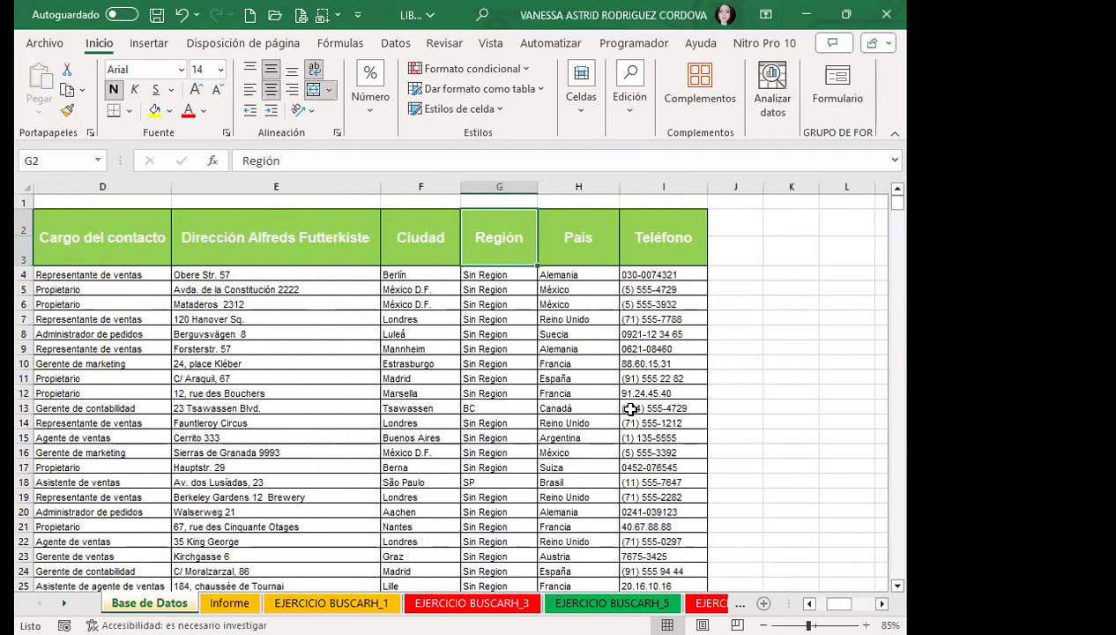
{"action": "left_click", "coordinate": [592, 246]}
{"action": "left_click", "coordinate": [663, 258]}
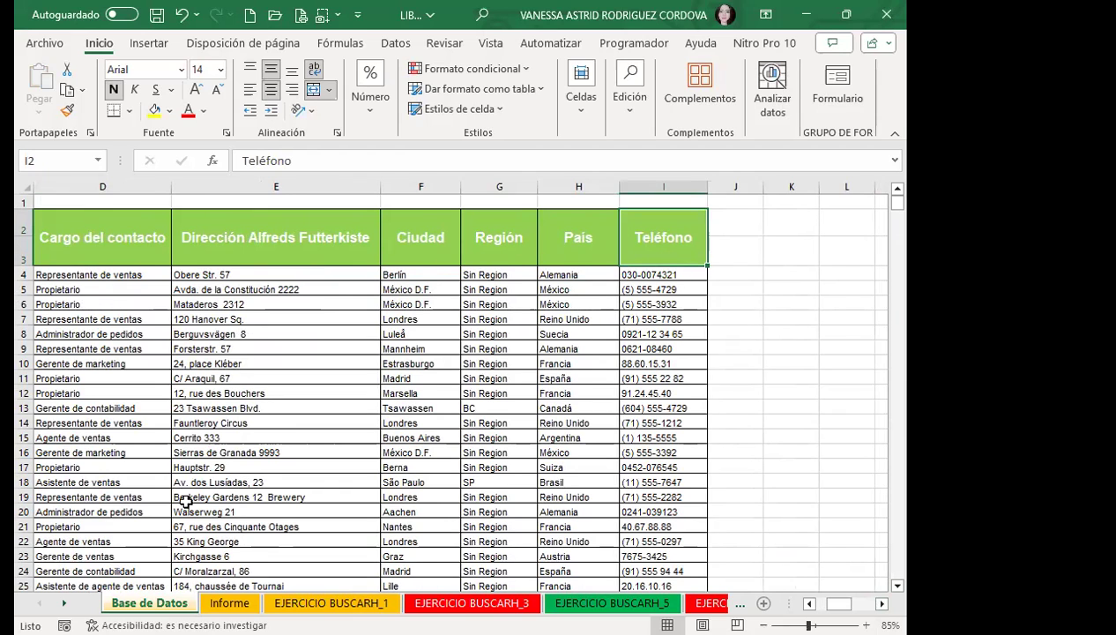
{"action": "left_click", "coordinate": [177, 625]}
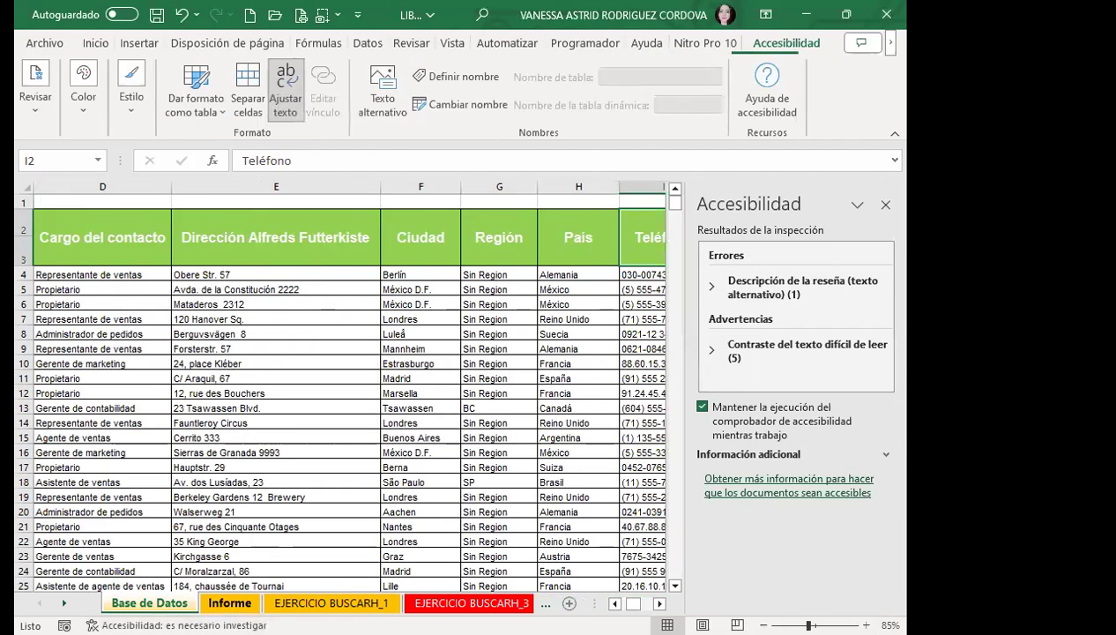
Close the accessibility results, check Informe cell C10, and return to Base de Datos.
{"action": "left_click", "coordinate": [885, 204]}
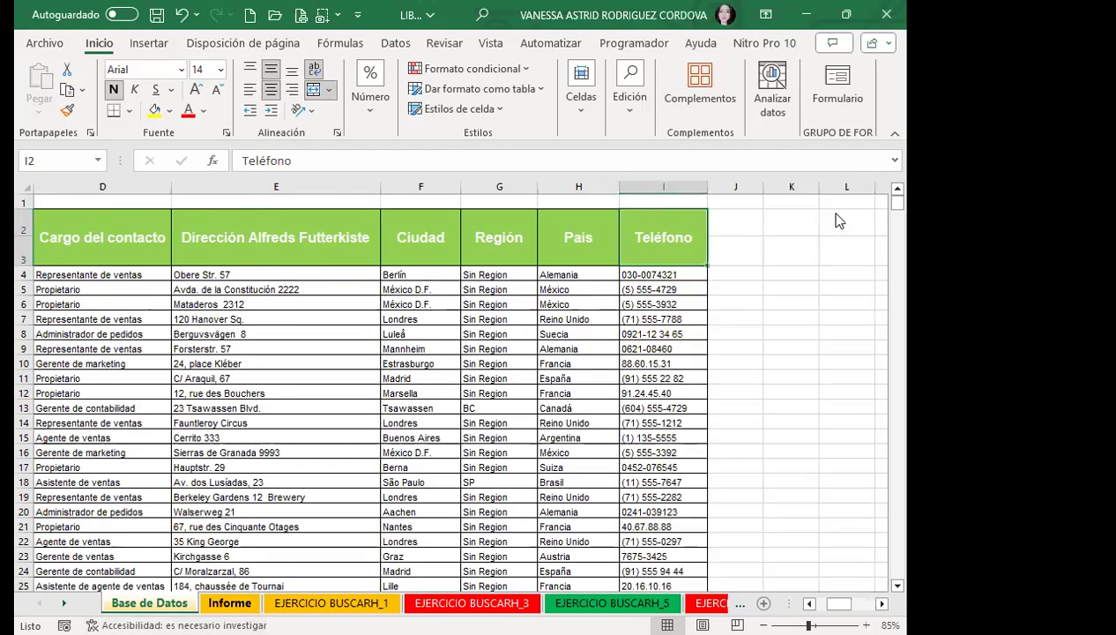
{"action": "key", "text": "ctrl+Page_Down"}
{"action": "left_click", "coordinate": [254, 318]}
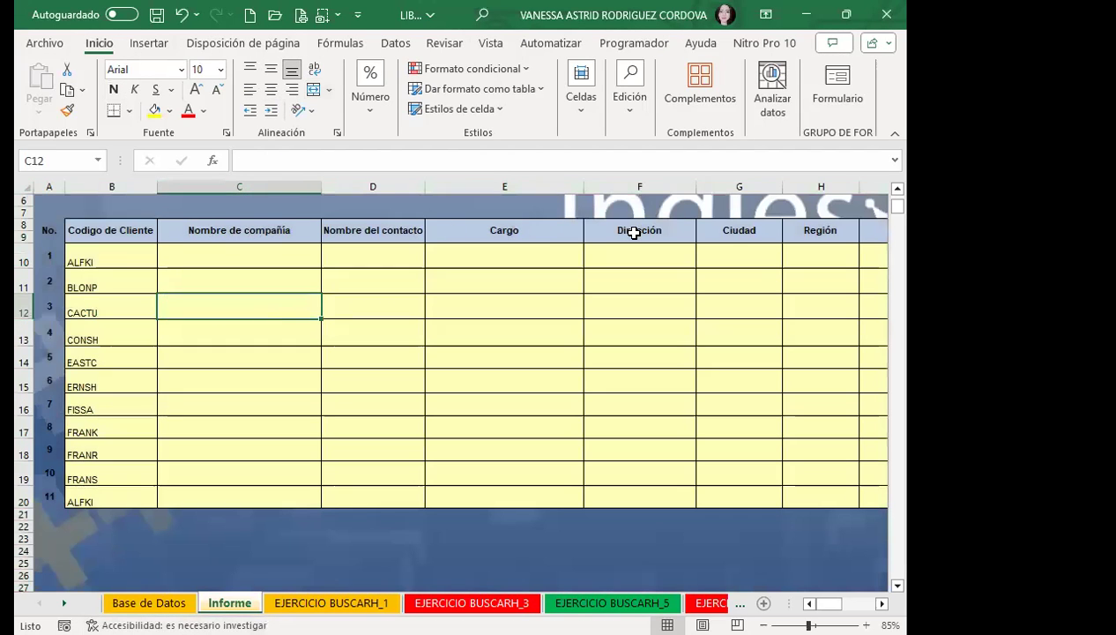
{"action": "left_click", "coordinate": [208, 256]}
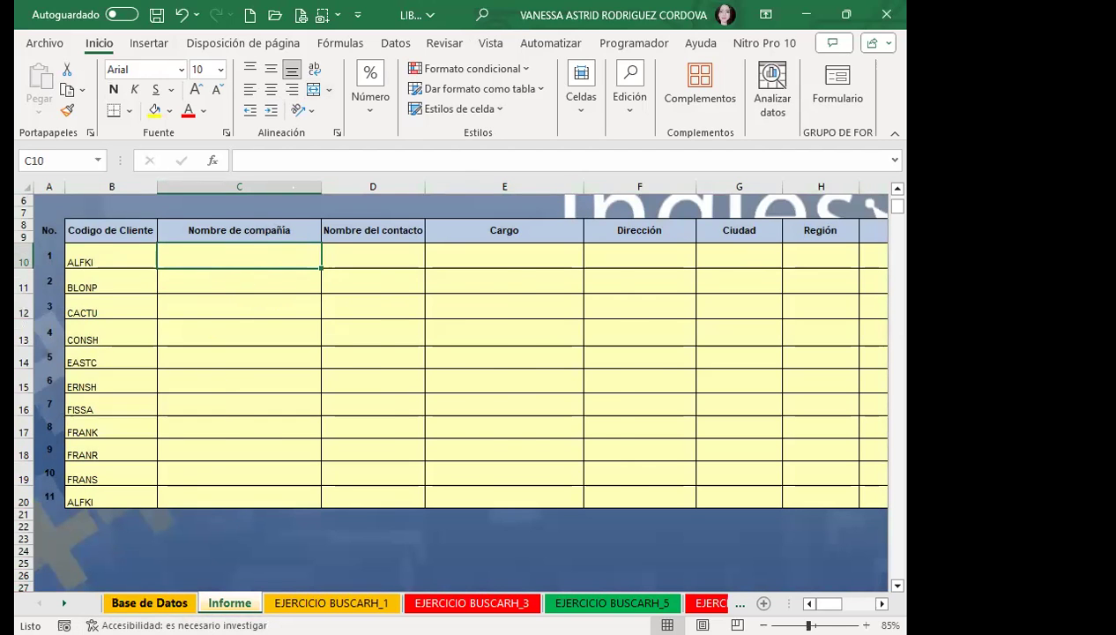
{"action": "left_click", "coordinate": [163, 602]}
Select the customer table from A2 to I93 and name the range MARTES.
{"action": "scroll", "coordinate": [666, 494], "scroll_direction": "left", "scroll_amount": 3}
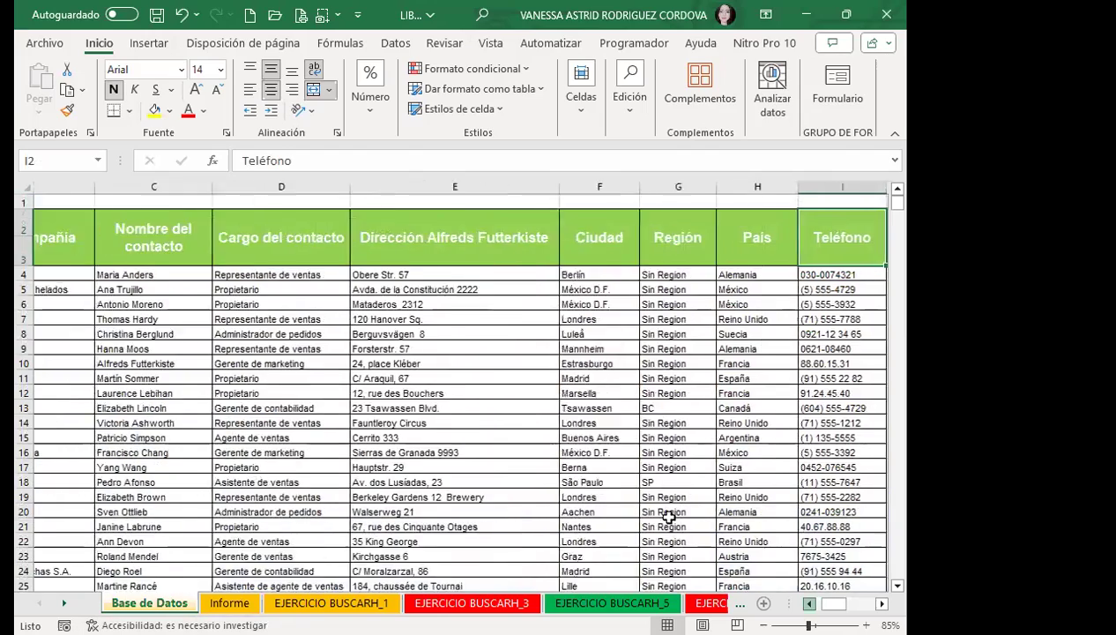
{"action": "left_click_drag", "start_coordinate": [40, 231], "coordinate": [317, 289]}
{"action": "left_click_drag", "start_coordinate": [738, 474], "coordinate": [881, 583]}
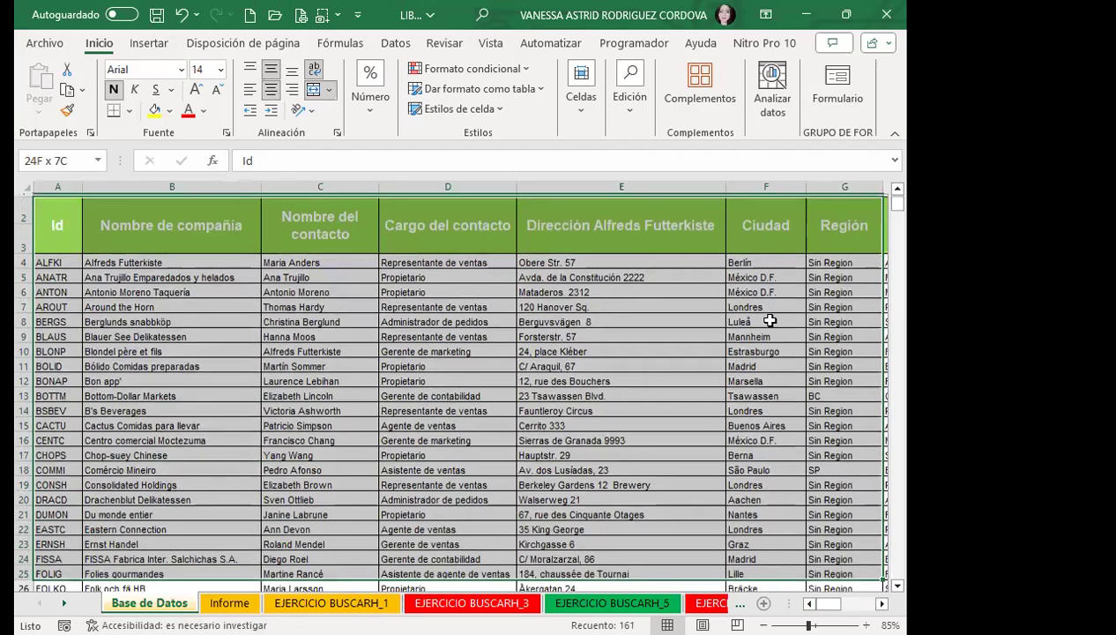
{"action": "key", "text": "ctrl+shift+End"}
{"action": "left_click", "coordinate": [64, 151]}
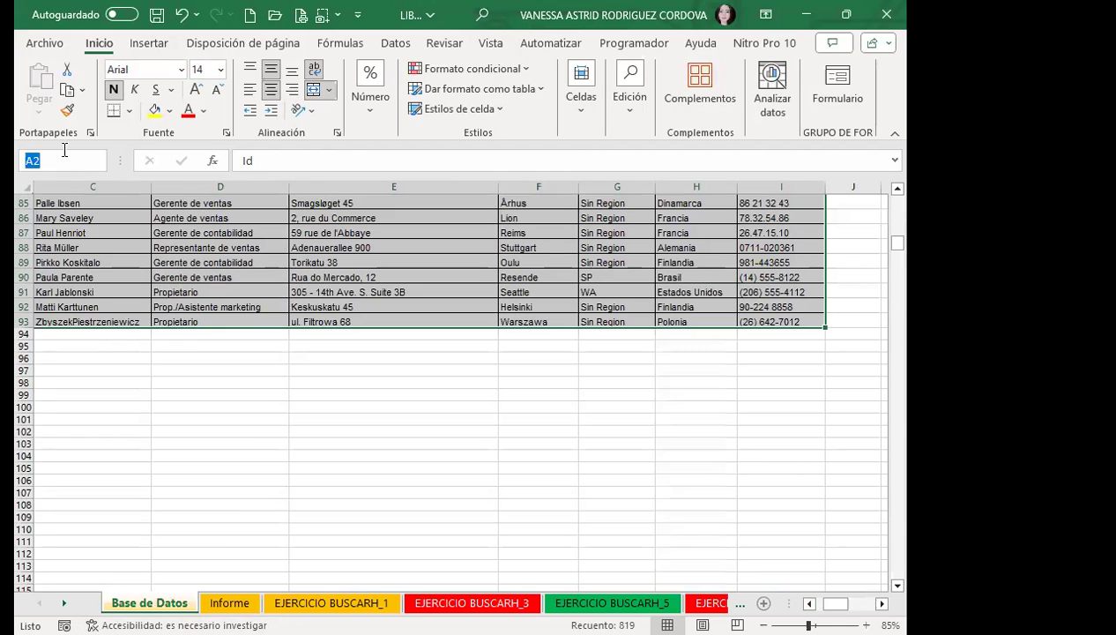
{"action": "type", "text": "MARTES"}
{"action": "key", "text": "Return"}
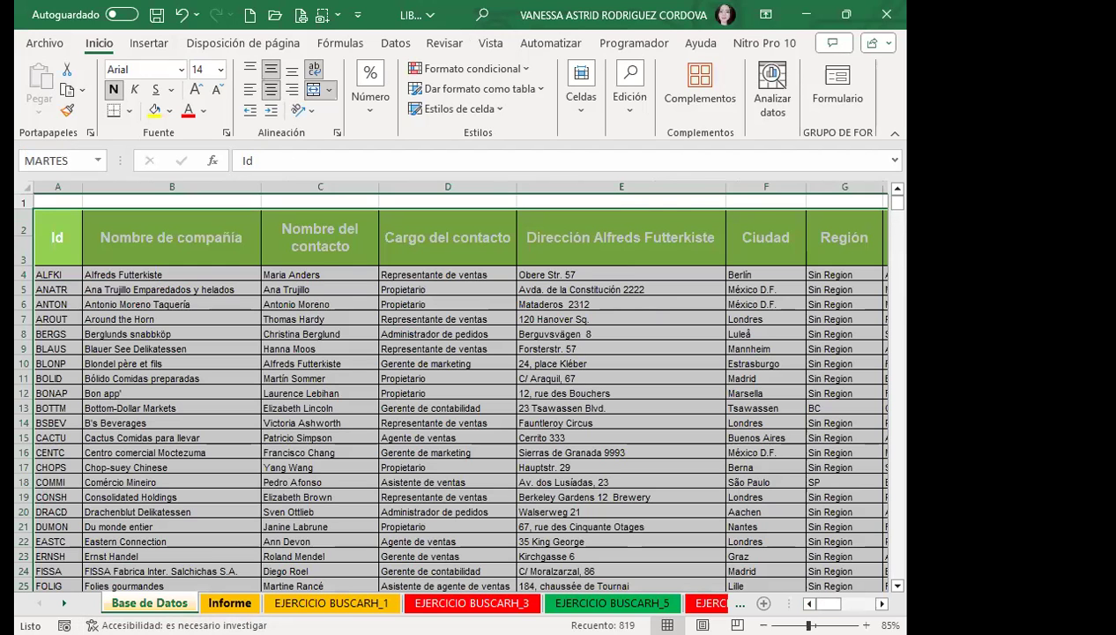
On Informe, select the client codes B10:B20 and name them MARTES1 in the Name Box.
{"action": "left_click", "coordinate": [229, 602]}
{"action": "left_click_drag", "start_coordinate": [113, 271], "coordinate": [88, 476]}
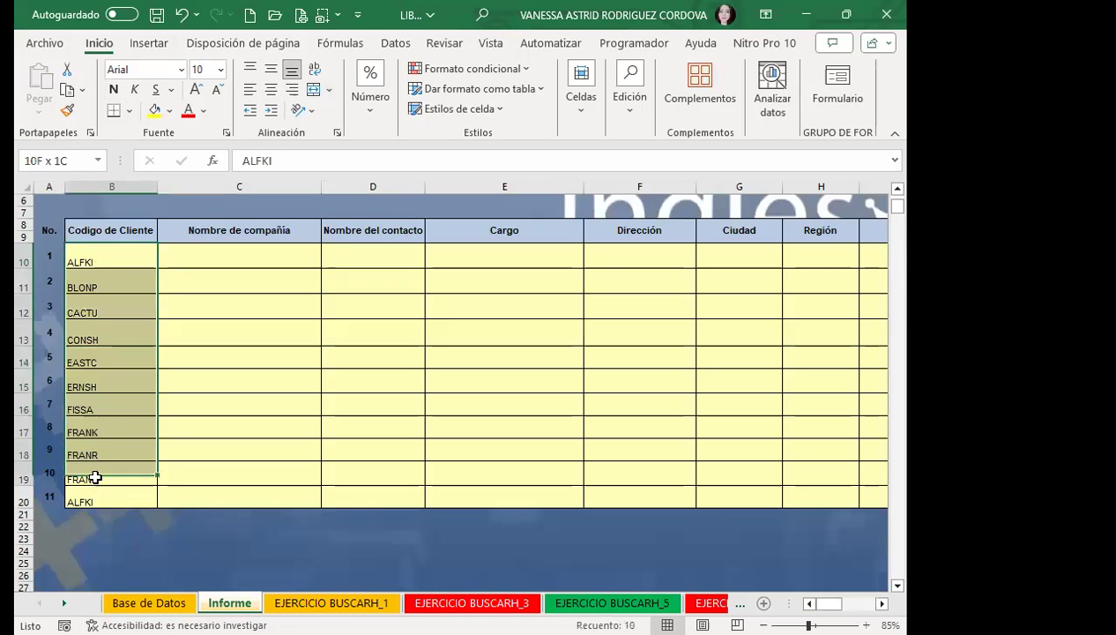
{"action": "left_click_drag", "start_coordinate": [107, 258], "coordinate": [97, 499]}
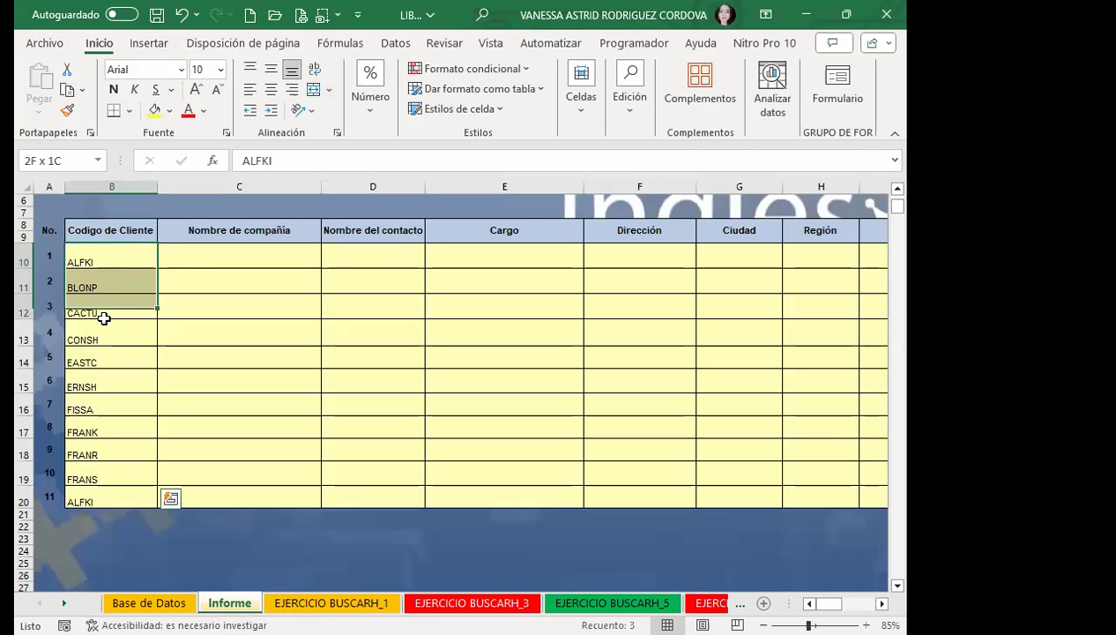
{"action": "left_click", "coordinate": [54, 160]}
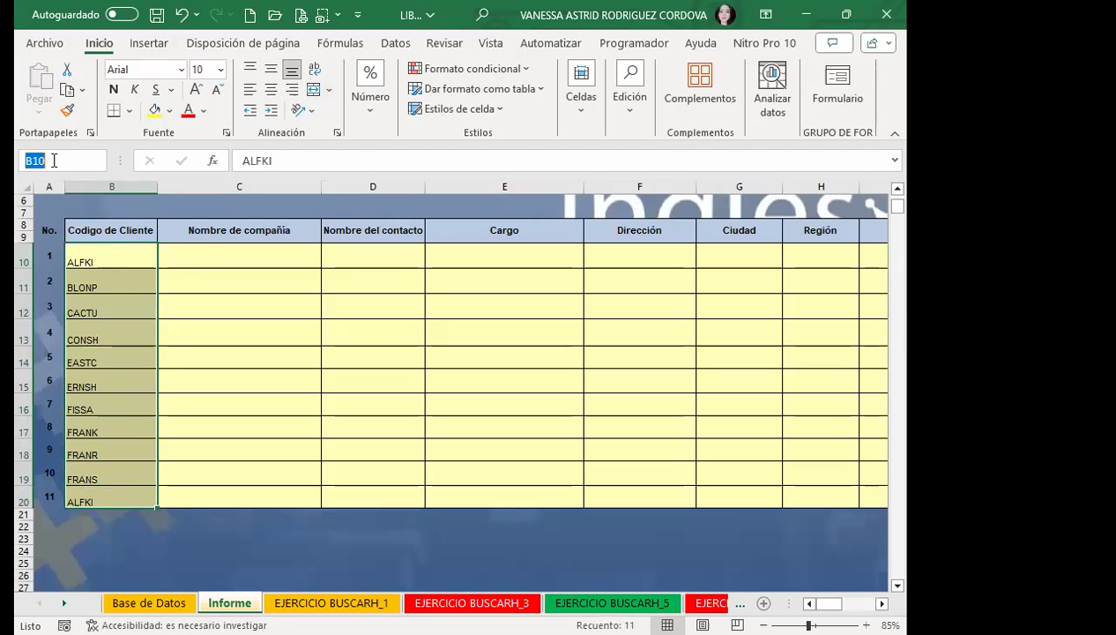
{"action": "type", "text": "MARTES1"}
{"action": "key", "text": "Return"}
{"action": "left_click", "coordinate": [233, 262]}
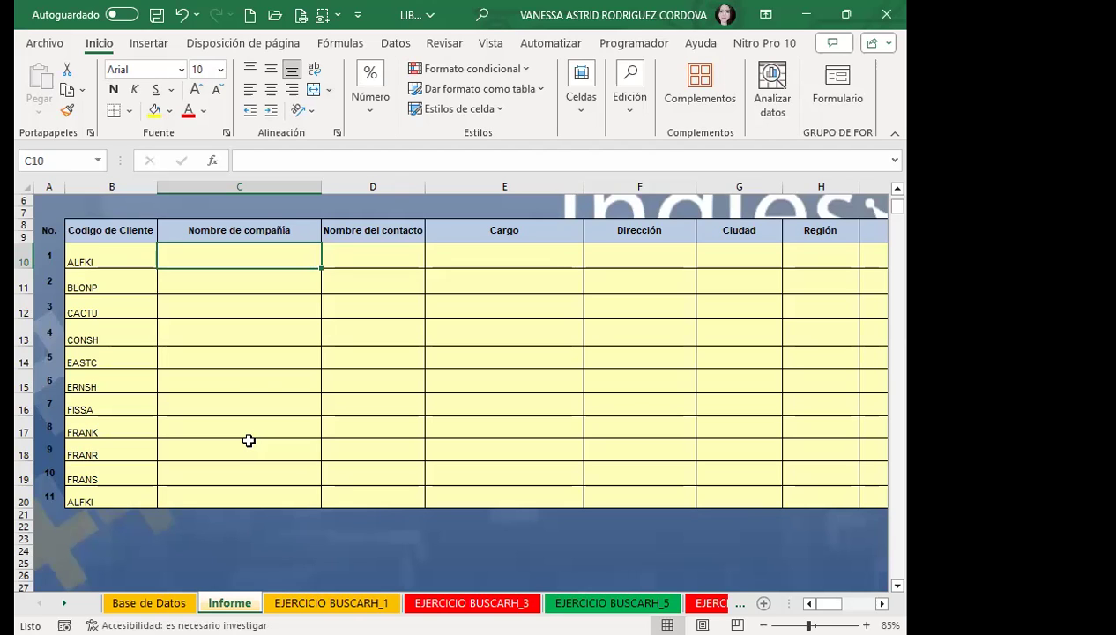
Start C10's lookup formula with MARTES1 as the lookup value and the MARTES table as range.
{"action": "type", "text": "="}
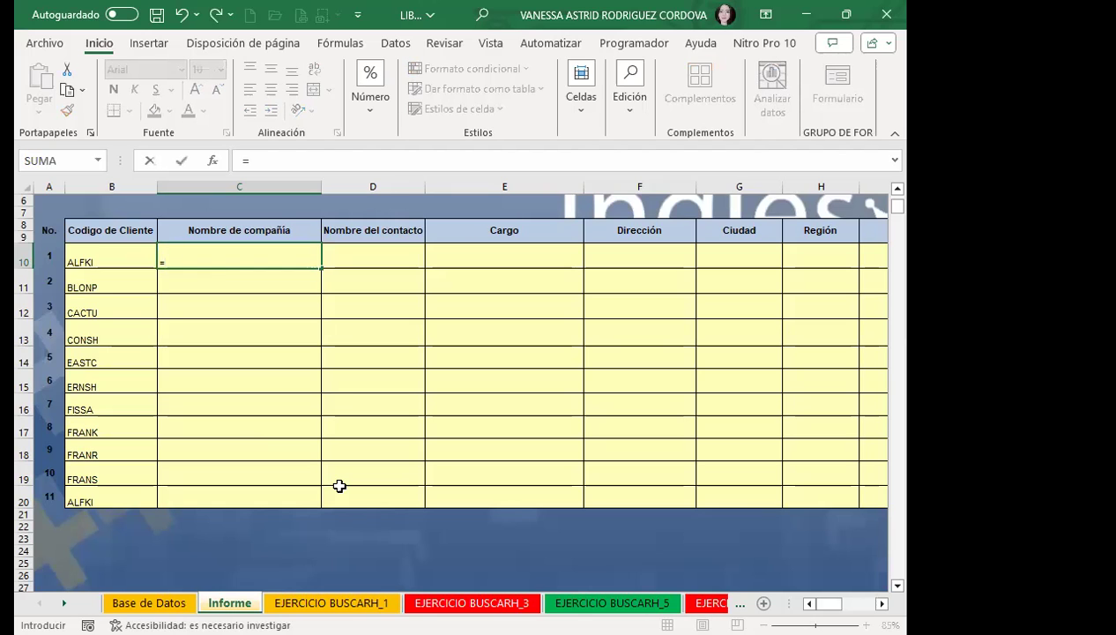
{"action": "type", "text": "BUSC"}
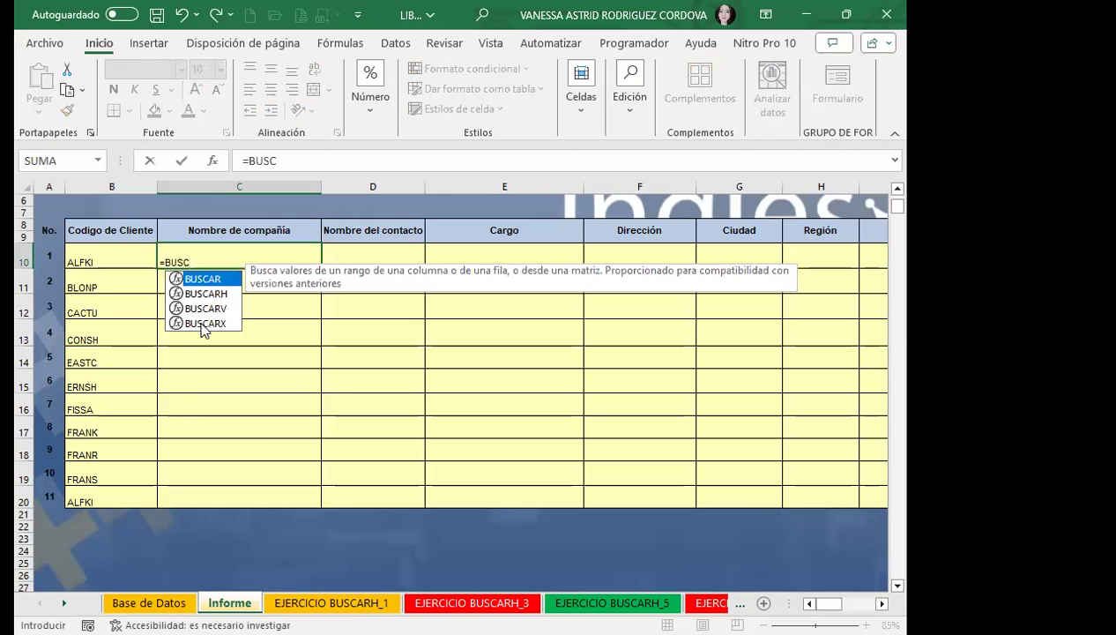
{"action": "key", "text": "Down"}
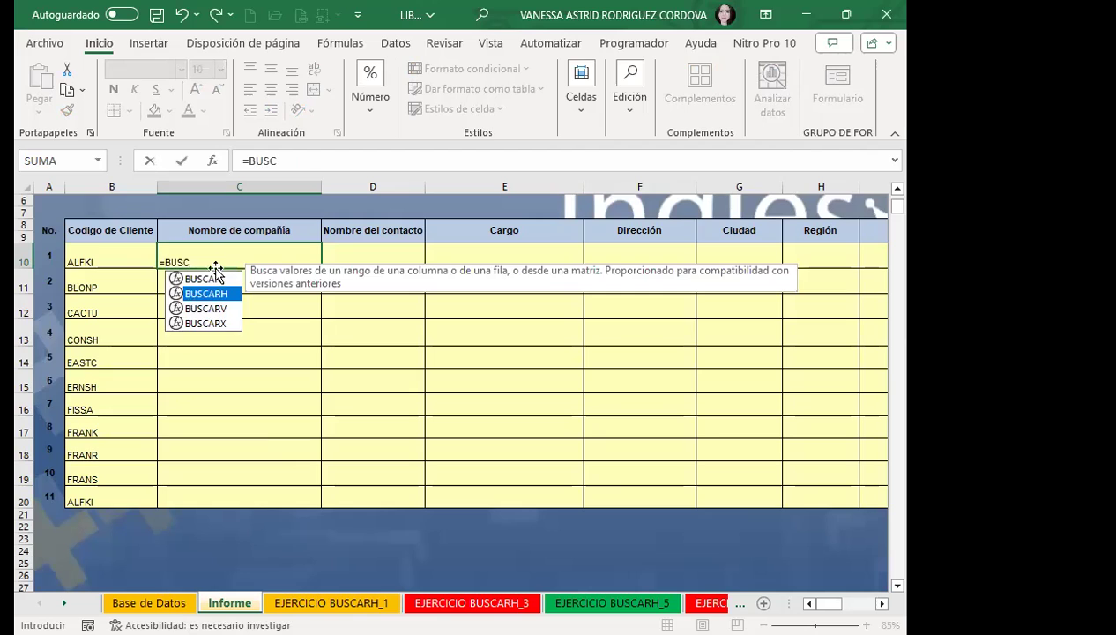
{"action": "key", "text": "Tab"}
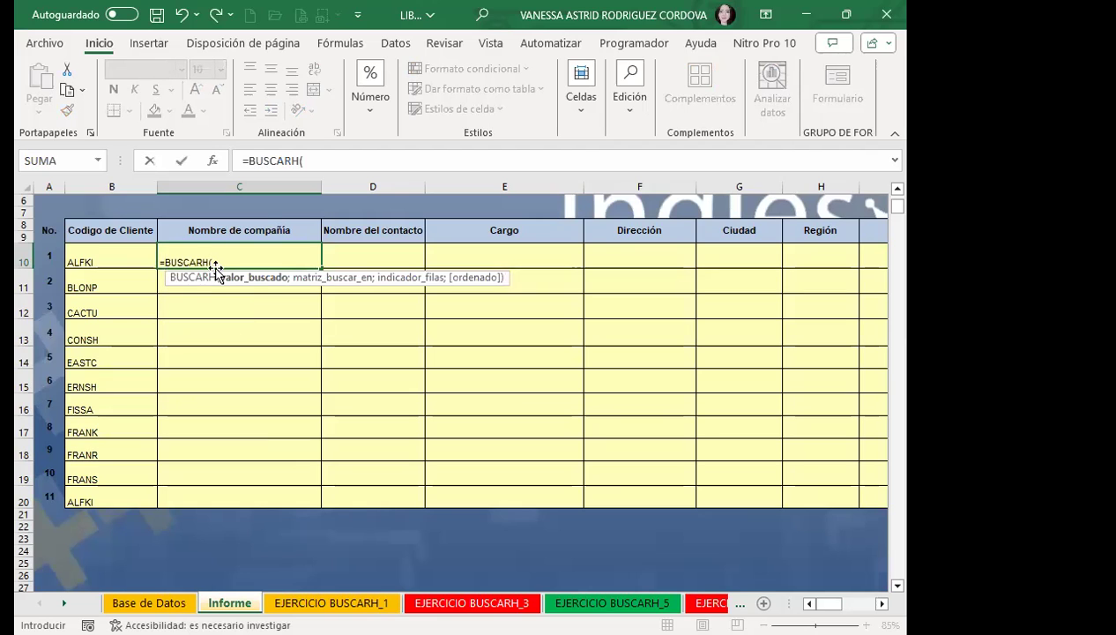
{"action": "type", "text": "MARTES"}
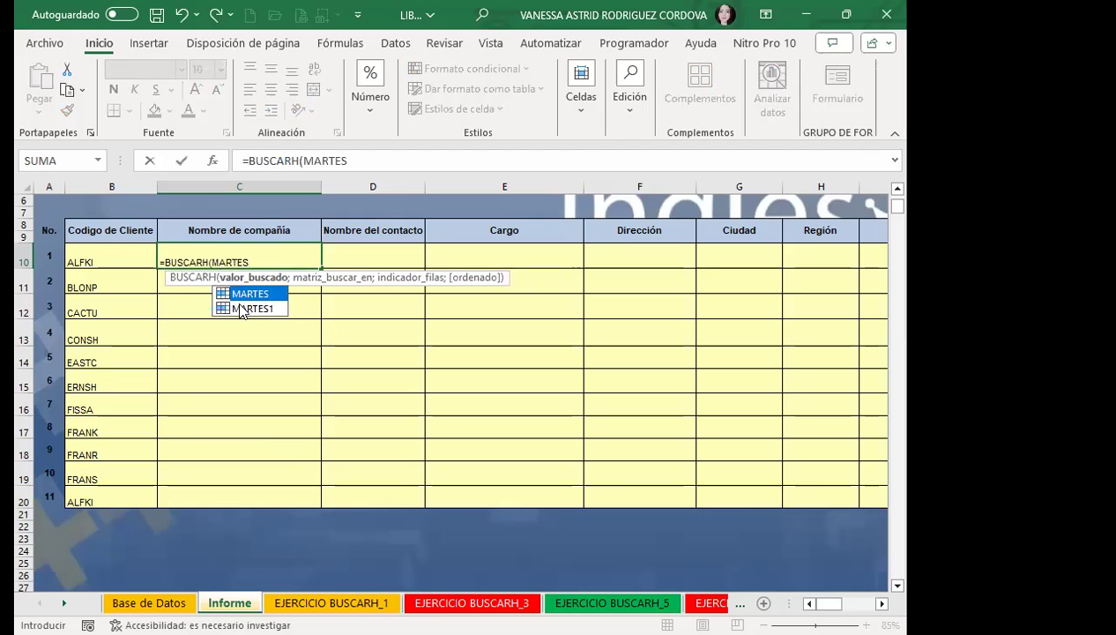
{"action": "double_click", "coordinate": [239, 305]}
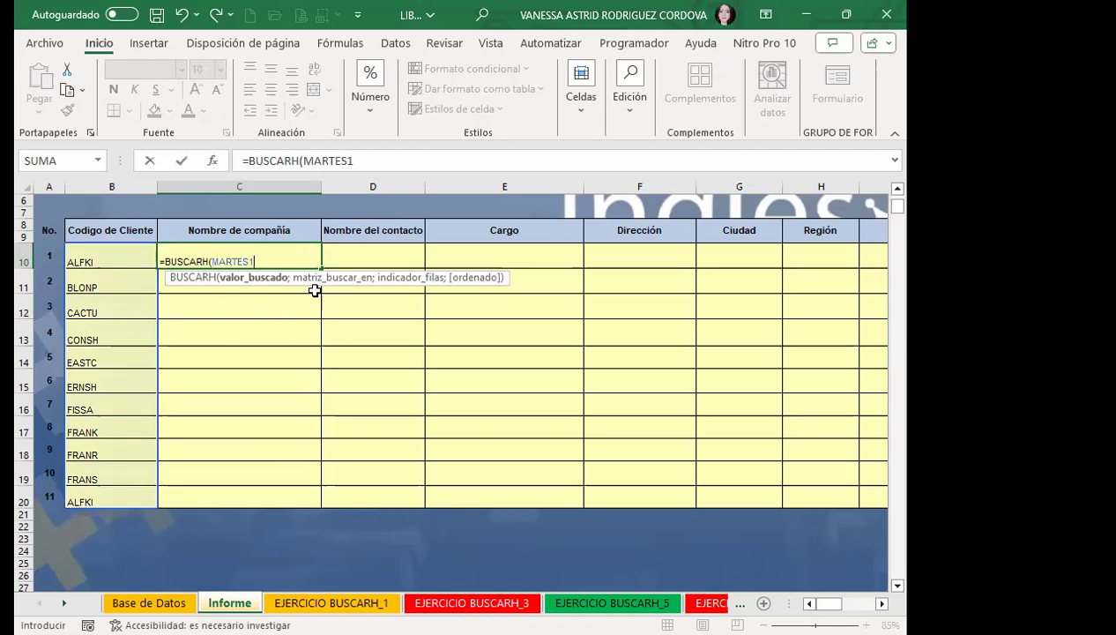
{"action": "type", "text": ";"}
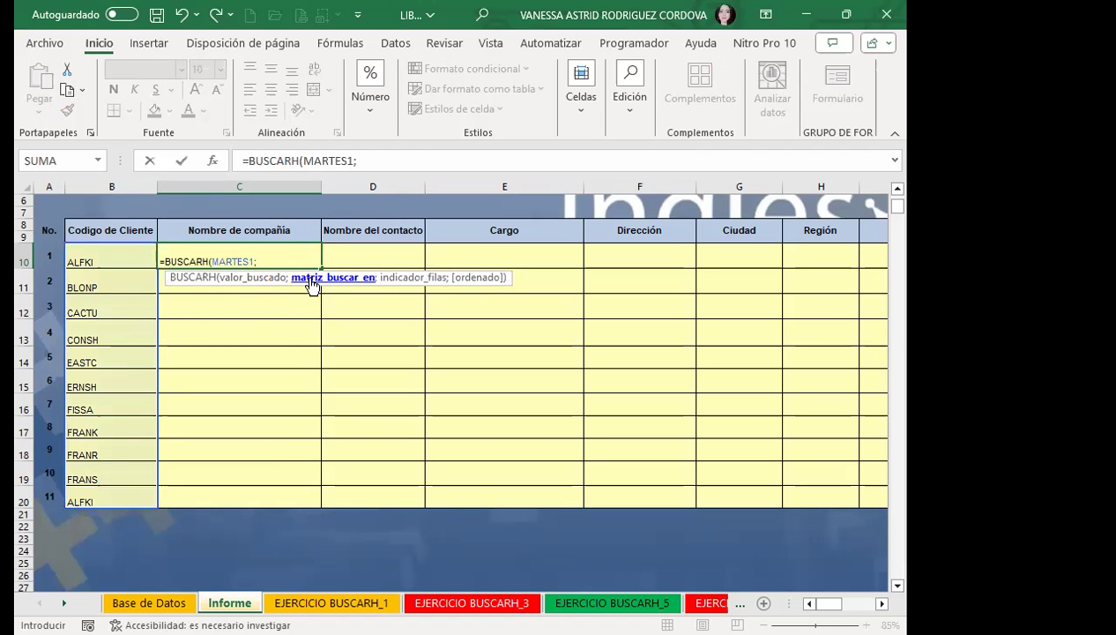
{"action": "type", "text": "MARTES"}
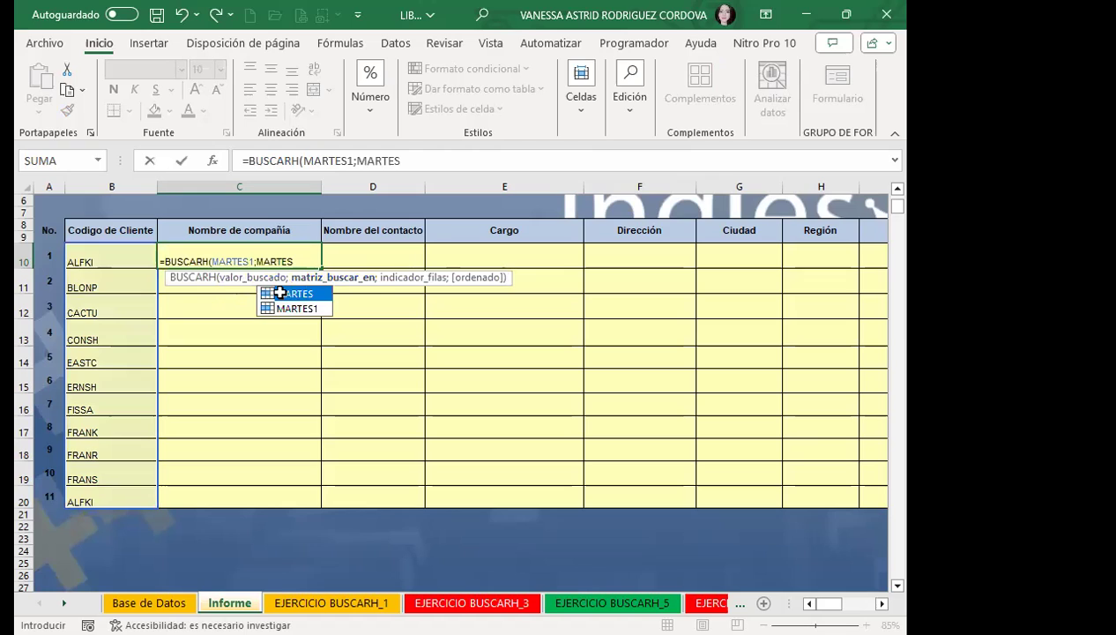
{"action": "double_click", "coordinate": [281, 295]}
{"action": "type", "text": ";"}
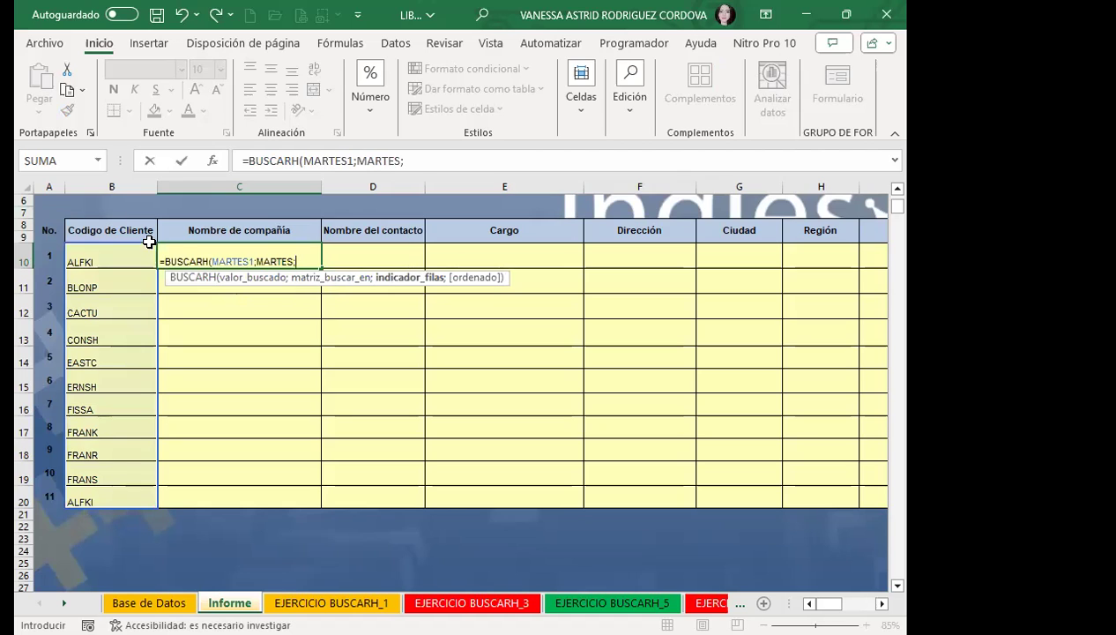
Change the function to BUSCARV and finish it as =BUSCARV(MARTES1;MARTES;2;0).
{"action": "left_click", "coordinate": [208, 261]}
{"action": "left_click", "coordinate": [208, 261]}
{"action": "key", "text": "BackSpace"}
{"action": "type", "text": "V"}
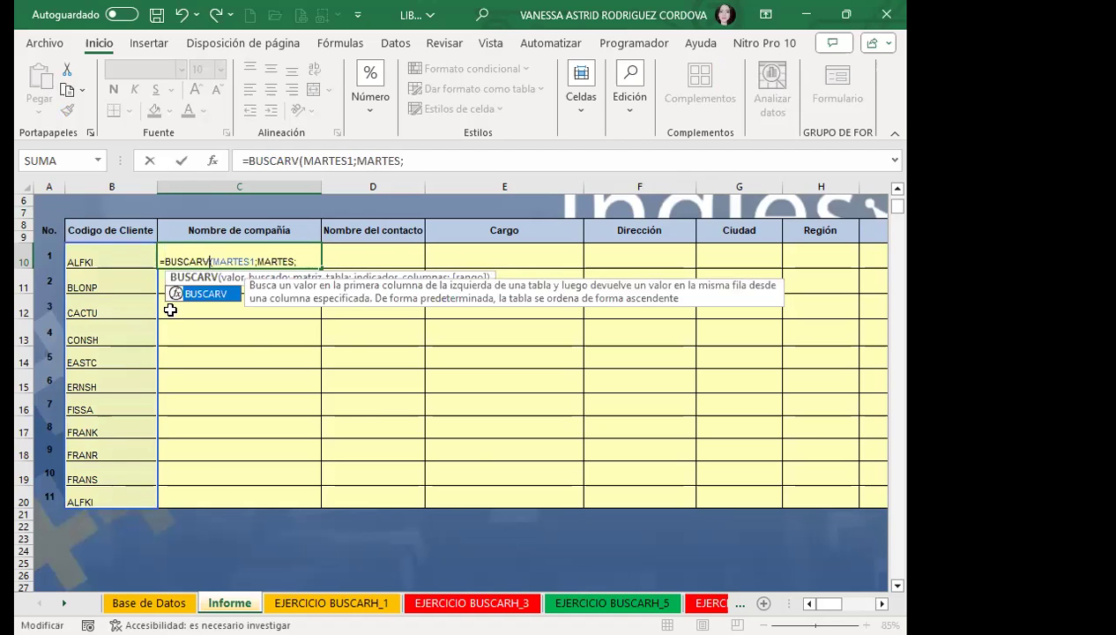
{"action": "left_click", "coordinate": [300, 256]}
{"action": "type", "text": "2"}
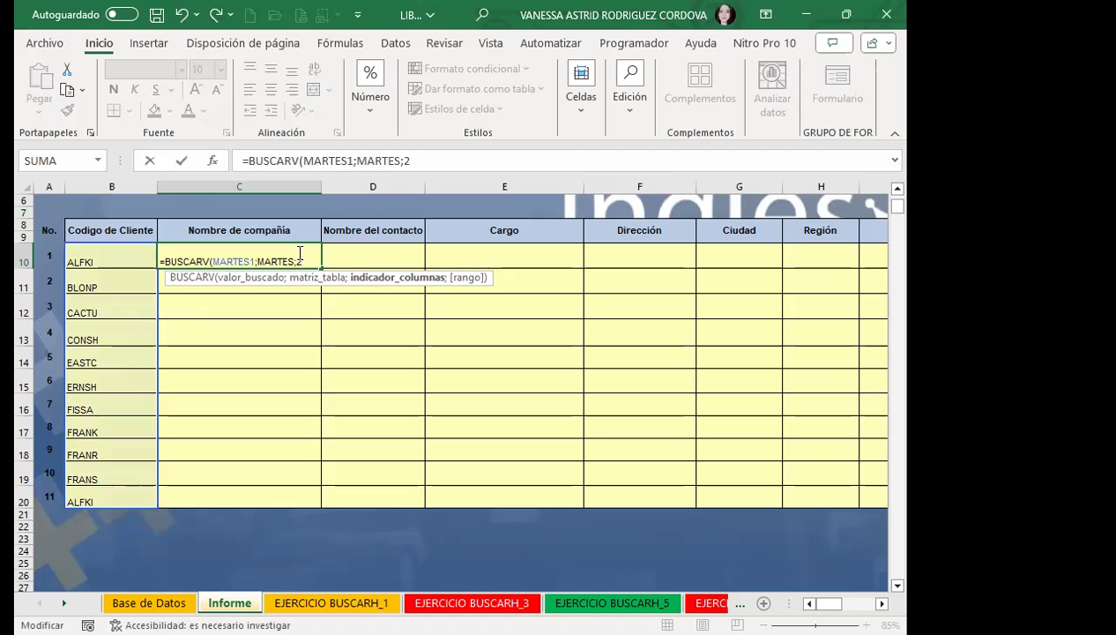
{"action": "type", "text": ";0"}
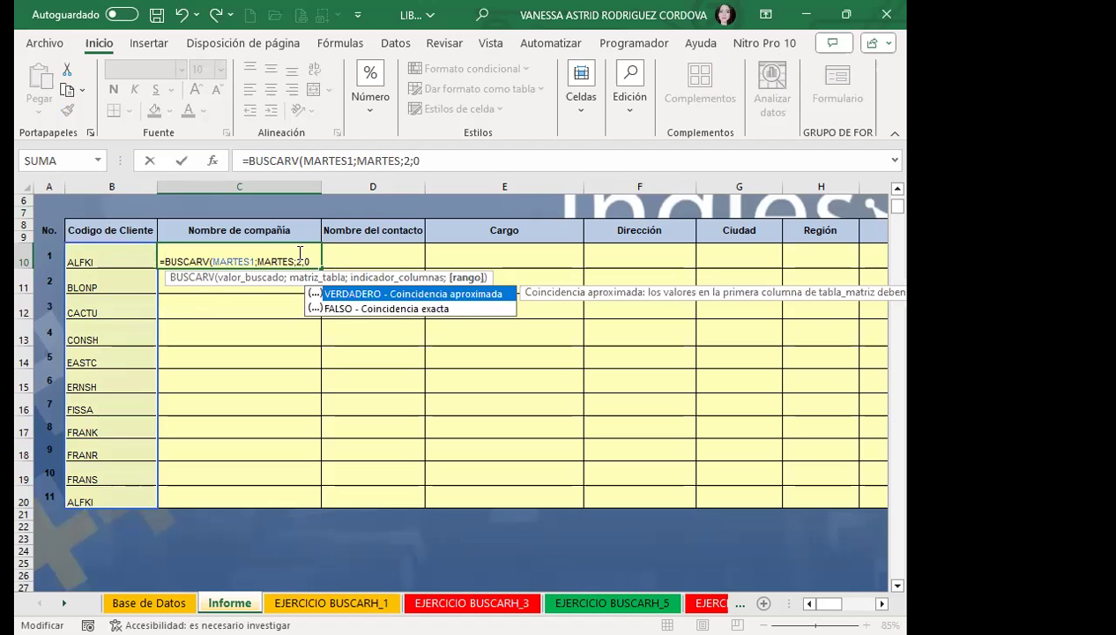
{"action": "type", "text": ")"}
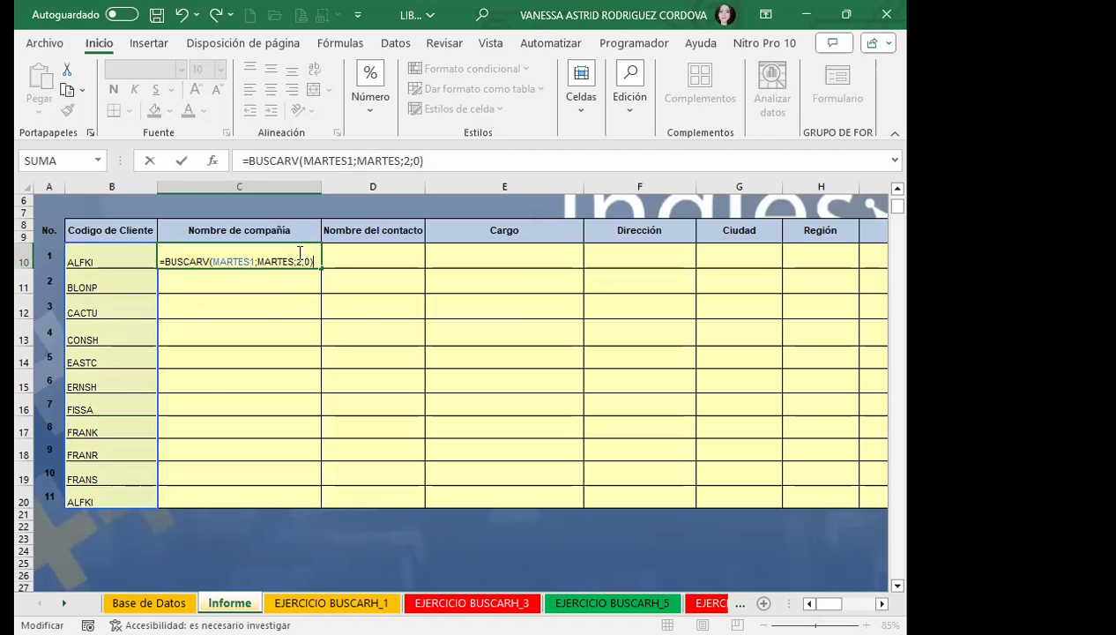
{"action": "key", "text": "Return"}
Copy the company-name lookup across the row and set D10's column index to 3 for contact names.
{"action": "left_click", "coordinate": [278, 259]}
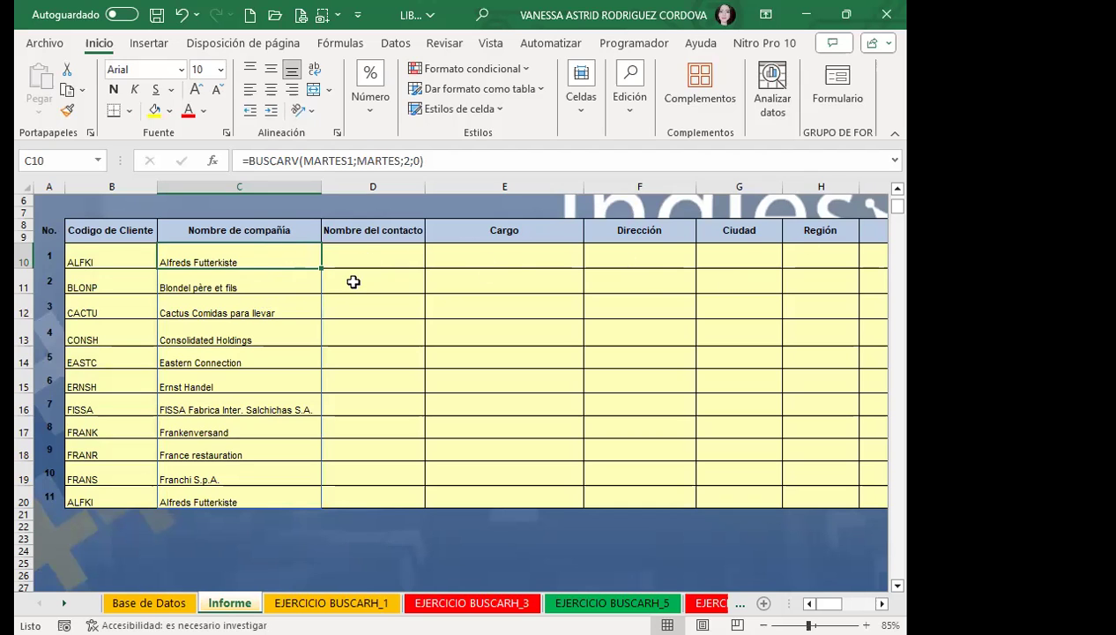
{"action": "left_click_drag", "start_coordinate": [321, 262], "coordinate": [709, 262]}
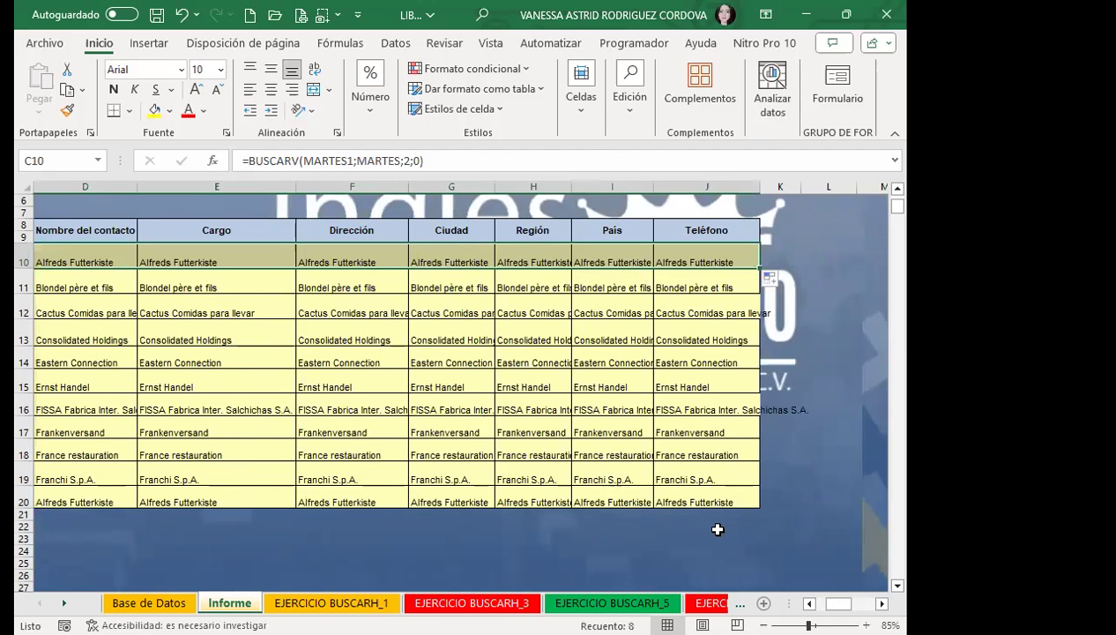
{"action": "scroll", "coordinate": [718, 528], "scroll_direction": "left", "scroll_amount": 2}
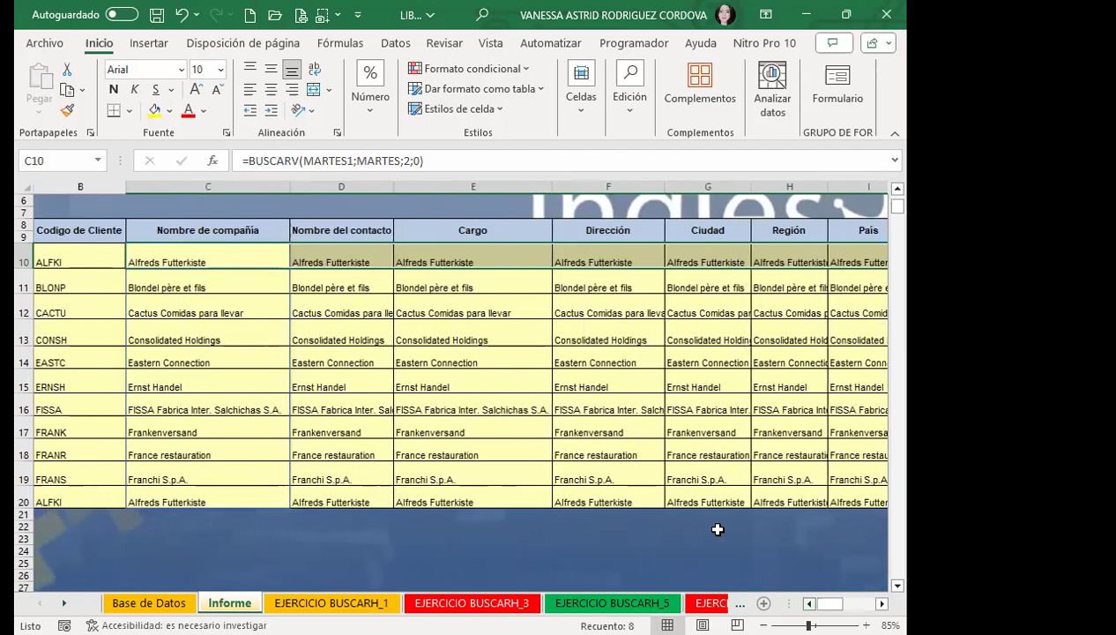
{"action": "left_click", "coordinate": [363, 270]}
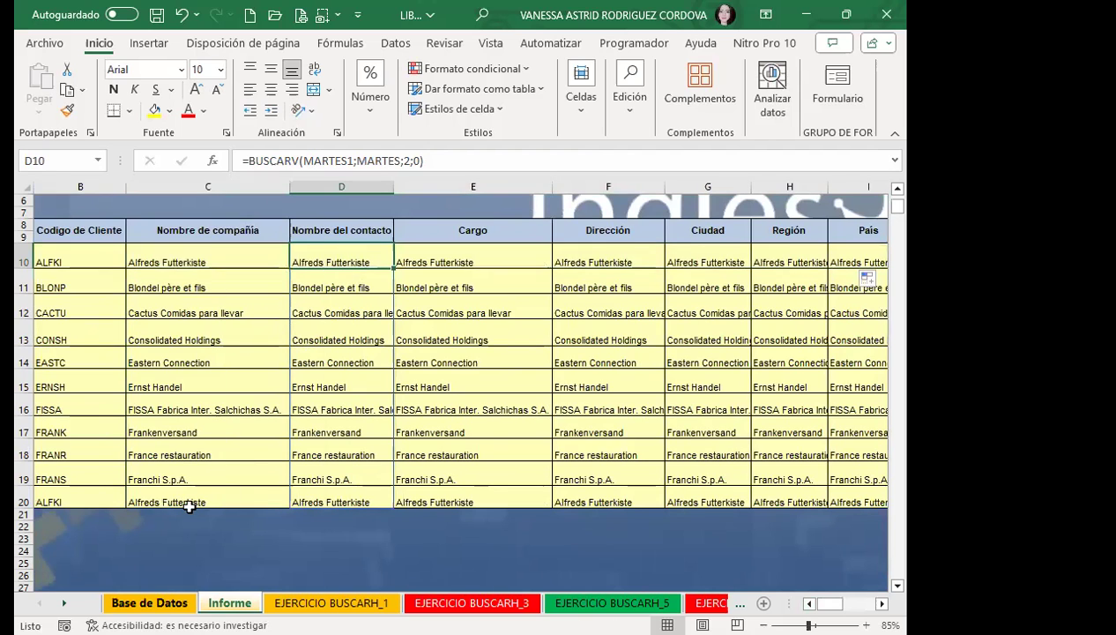
{"action": "key", "text": "ctrl+bracketleft"}
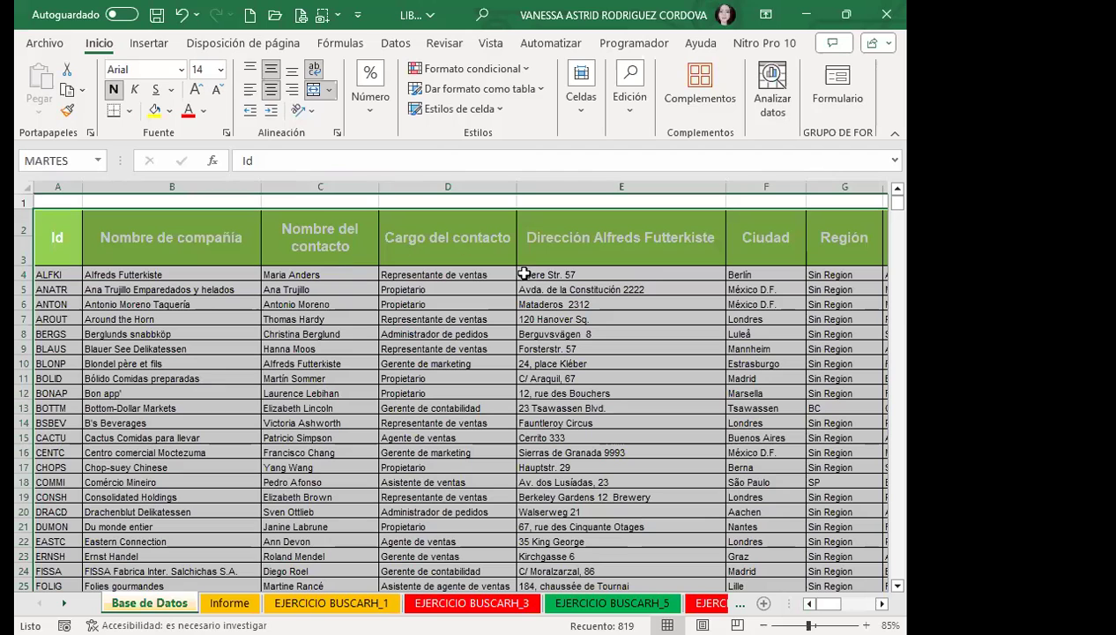
{"action": "left_click", "coordinate": [229, 602]}
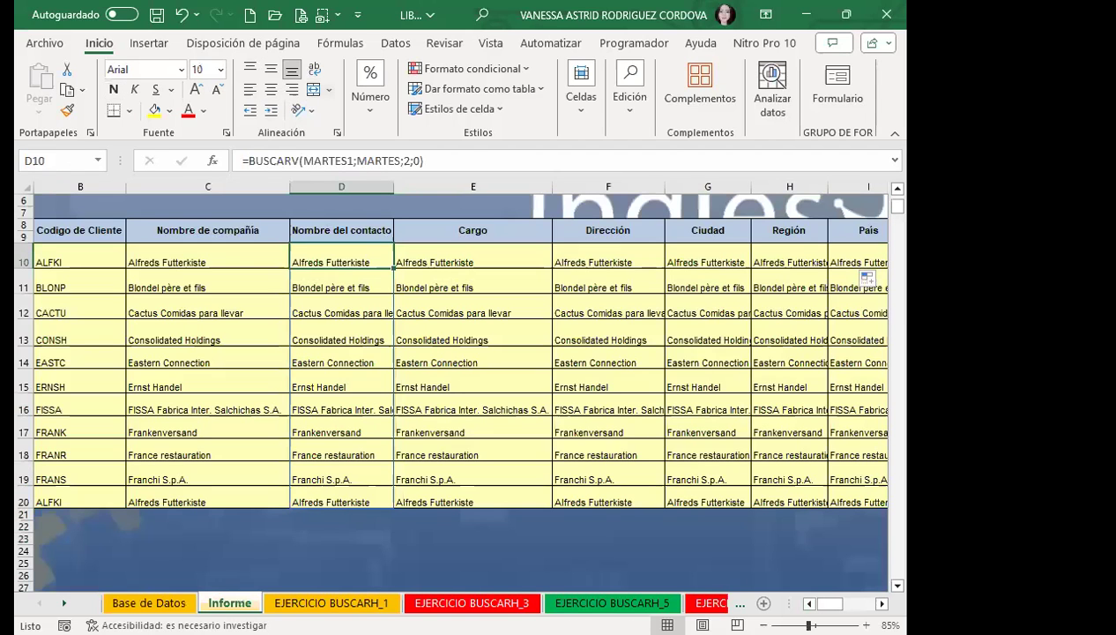
{"action": "left_click", "coordinate": [410, 160]}
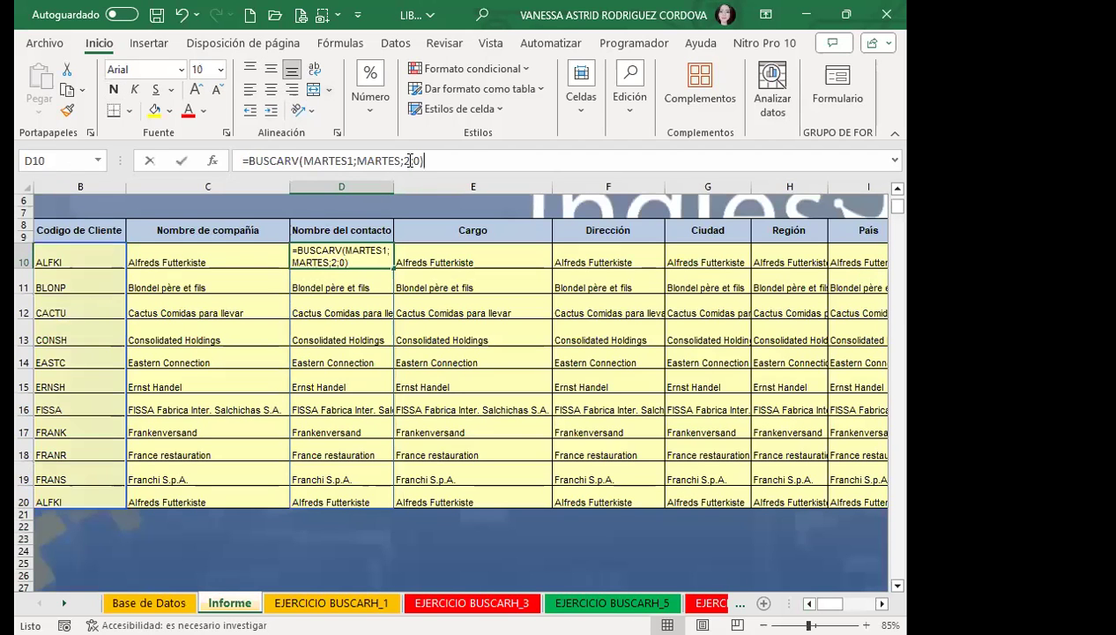
{"action": "double_click", "coordinate": [410, 160]}
{"action": "type", "text": "3"}
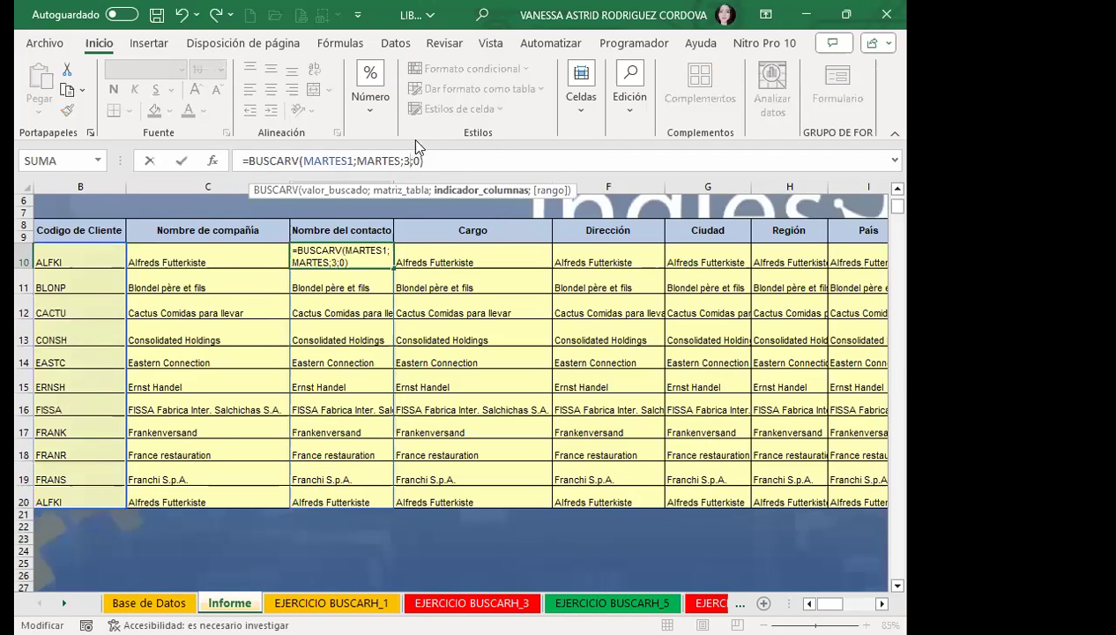
{"action": "key", "text": "Return"}
Set the job title lookup's column index to 4.
{"action": "left_click", "coordinate": [507, 280]}
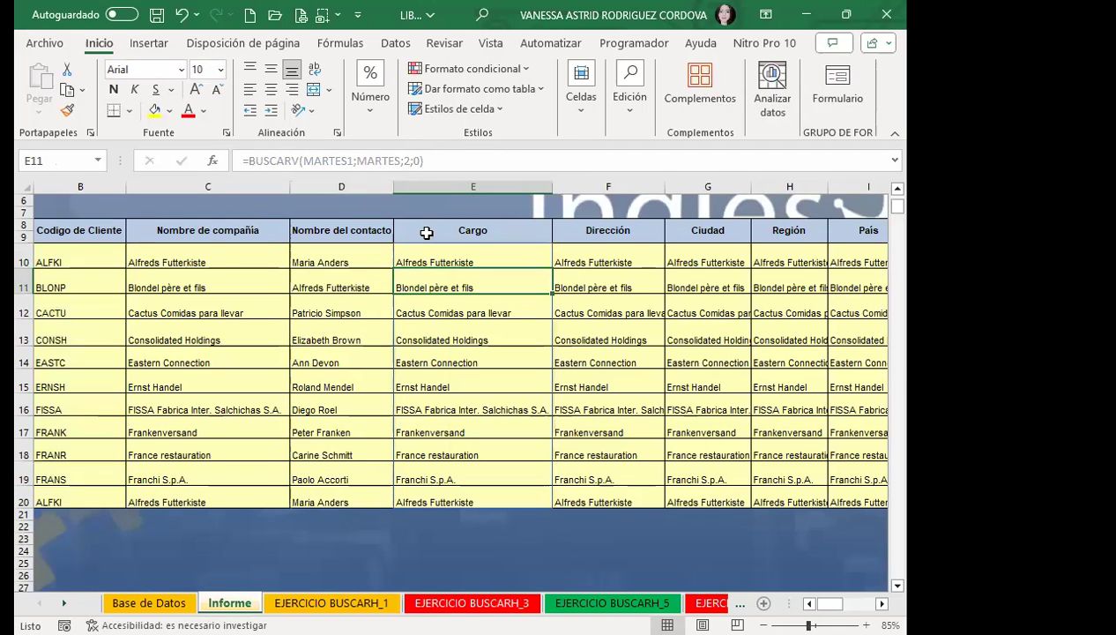
{"action": "left_click", "coordinate": [417, 260]}
{"action": "left_click", "coordinate": [410, 161]}
{"action": "double_click", "coordinate": [411, 161]}
{"action": "type", "text": "4"}
{"action": "key", "text": "Return"}
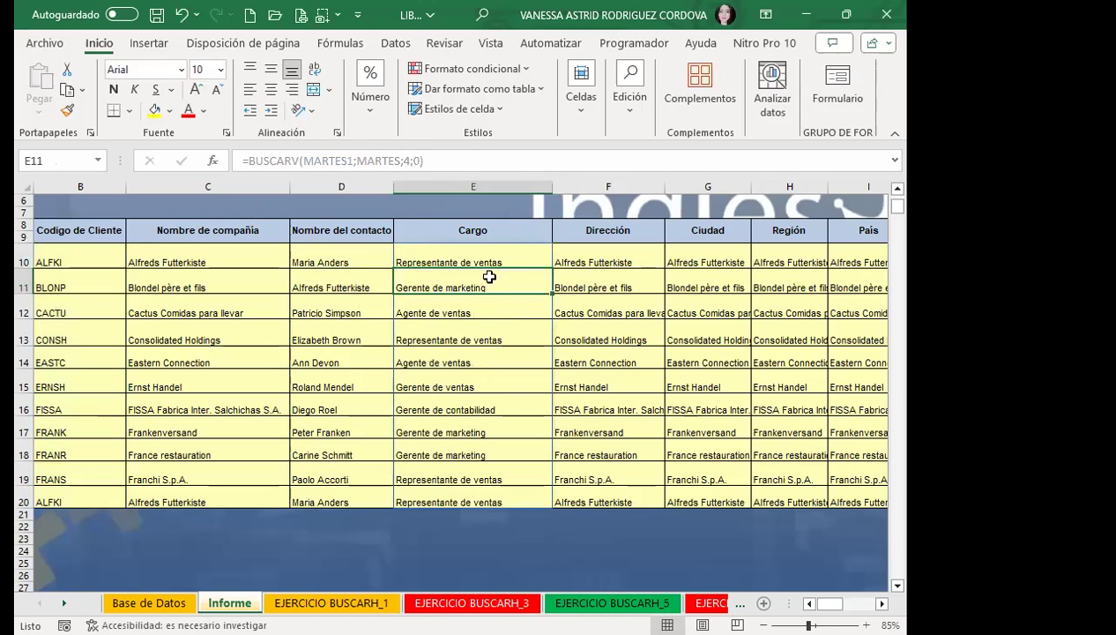
Set the address lookup's column index to 5 after checking the source client table.
{"action": "left_click", "coordinate": [573, 260]}
{"action": "key", "text": "ctrl+bracketleft"}
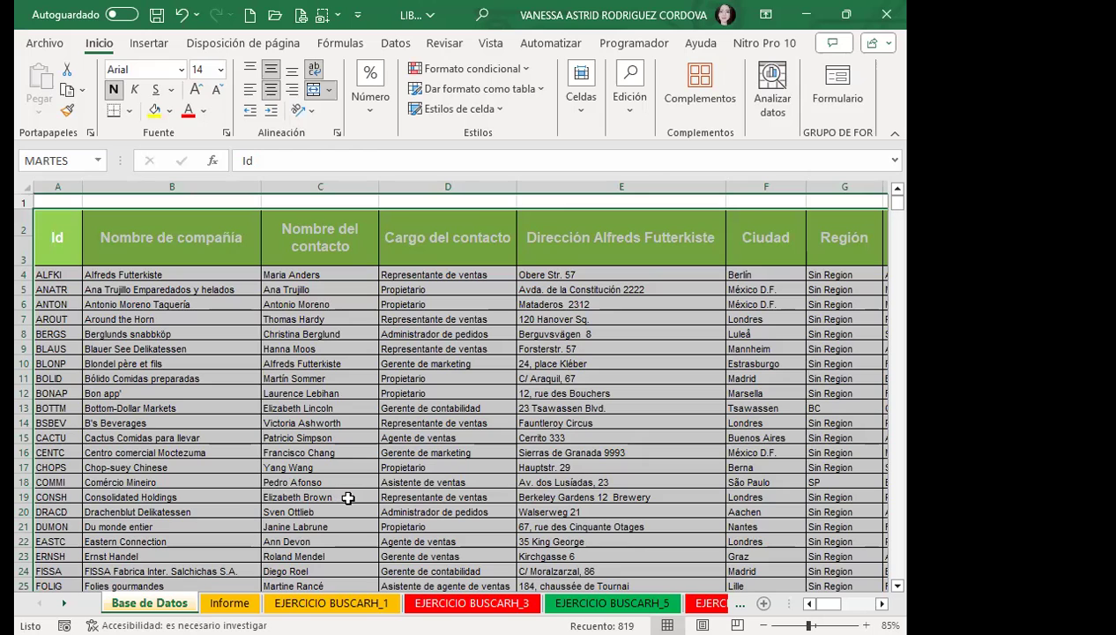
{"action": "key", "text": "ctrl+Page_Down"}
{"action": "left_click", "coordinate": [424, 255]}
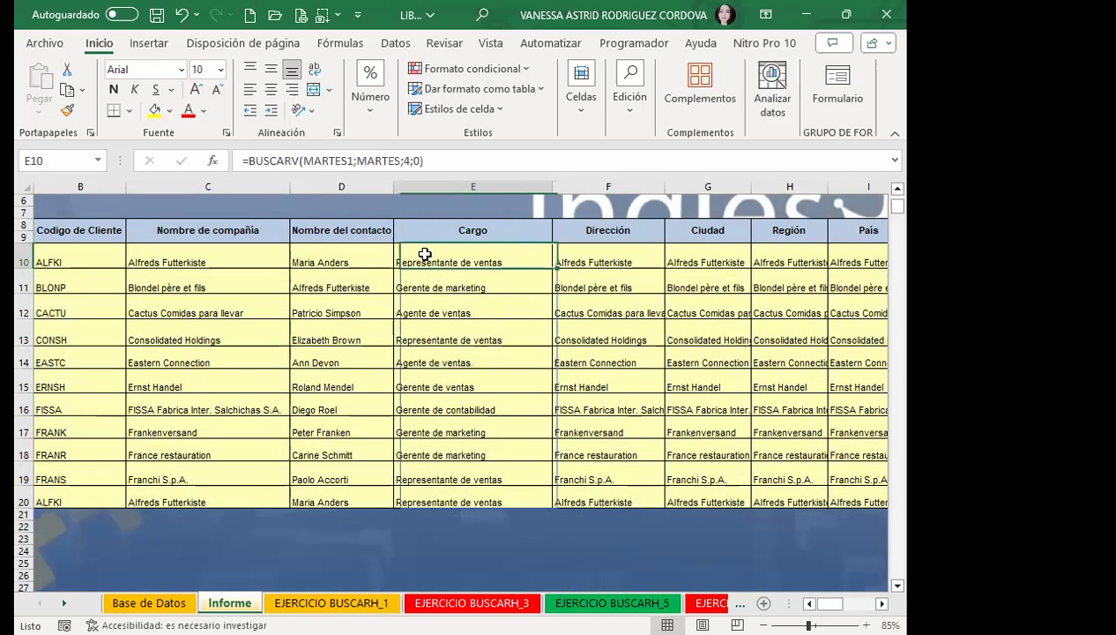
{"action": "left_click", "coordinate": [581, 248]}
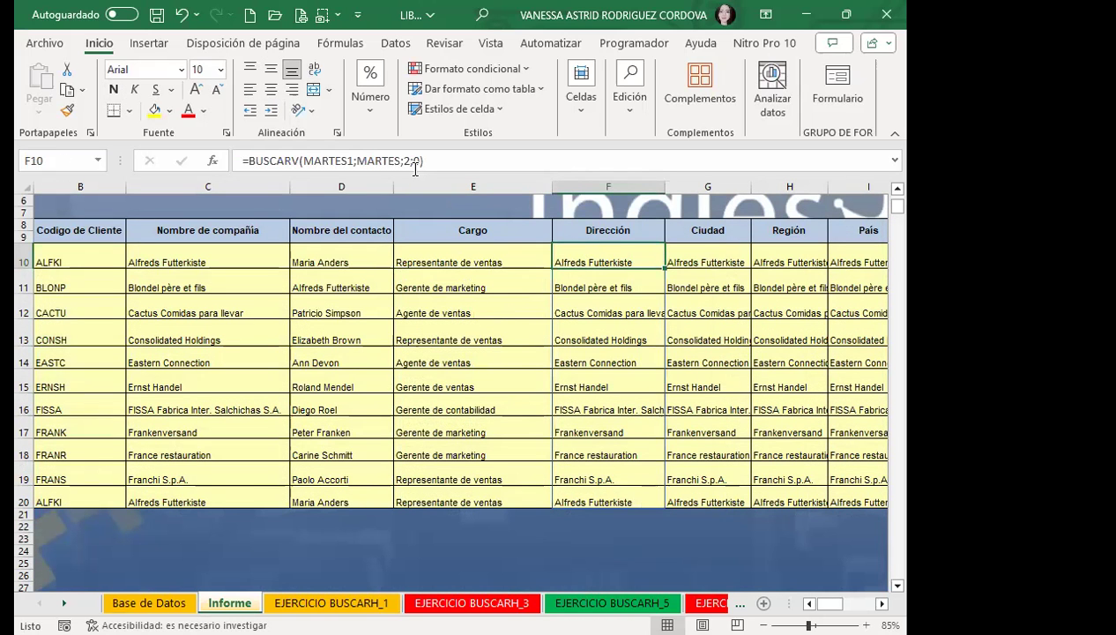
{"action": "left_click", "coordinate": [409, 162]}
{"action": "key", "text": "BackSpace"}
{"action": "type", "text": "5"}
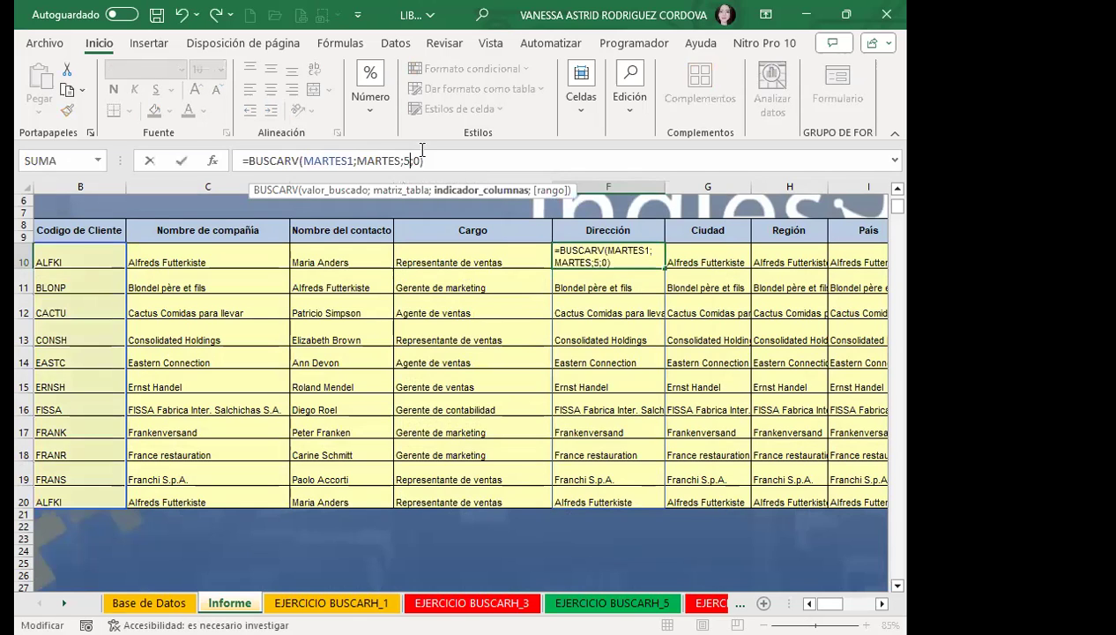
{"action": "key", "text": "Return"}
Set the city lookup's column index to 6 and the region lookup's to 7.
{"action": "left_click", "coordinate": [712, 255]}
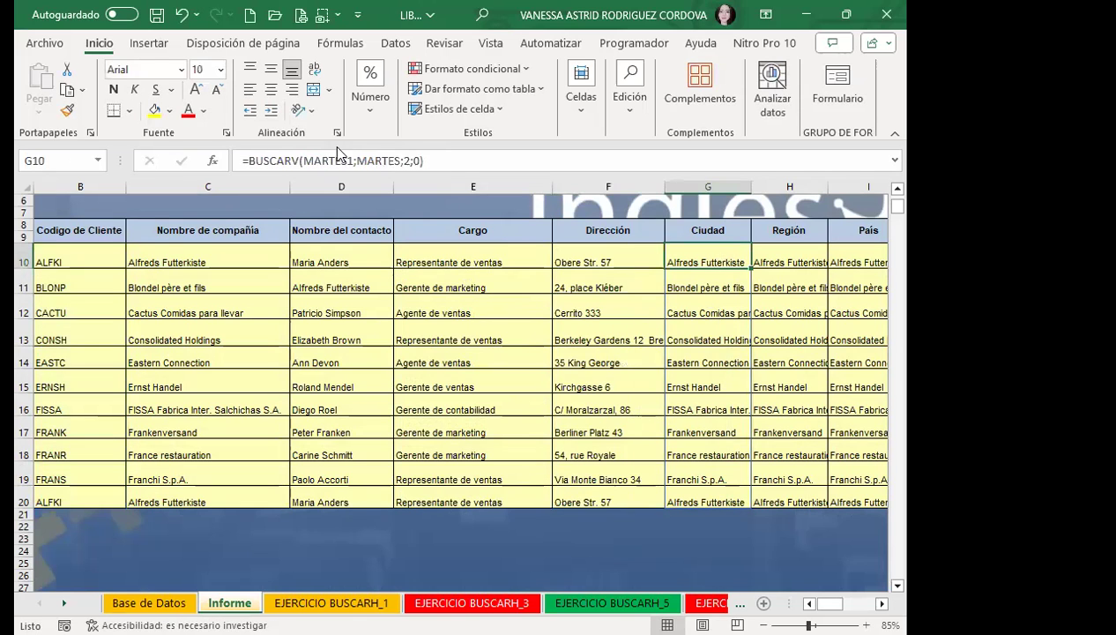
{"action": "left_click", "coordinate": [408, 155]}
{"action": "key", "text": "BackSpace"}
{"action": "type", "text": "6"}
{"action": "key", "text": "Return"}
{"action": "left_click", "coordinate": [782, 259]}
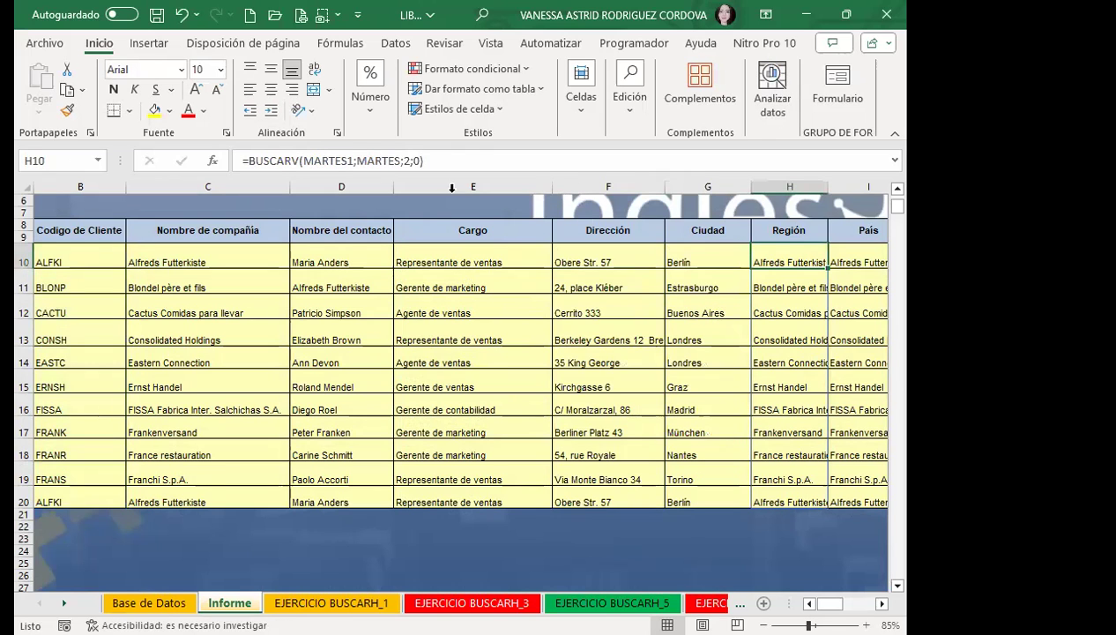
{"action": "left_click", "coordinate": [411, 160]}
{"action": "key", "text": "BackSpace"}
{"action": "type", "text": "7"}
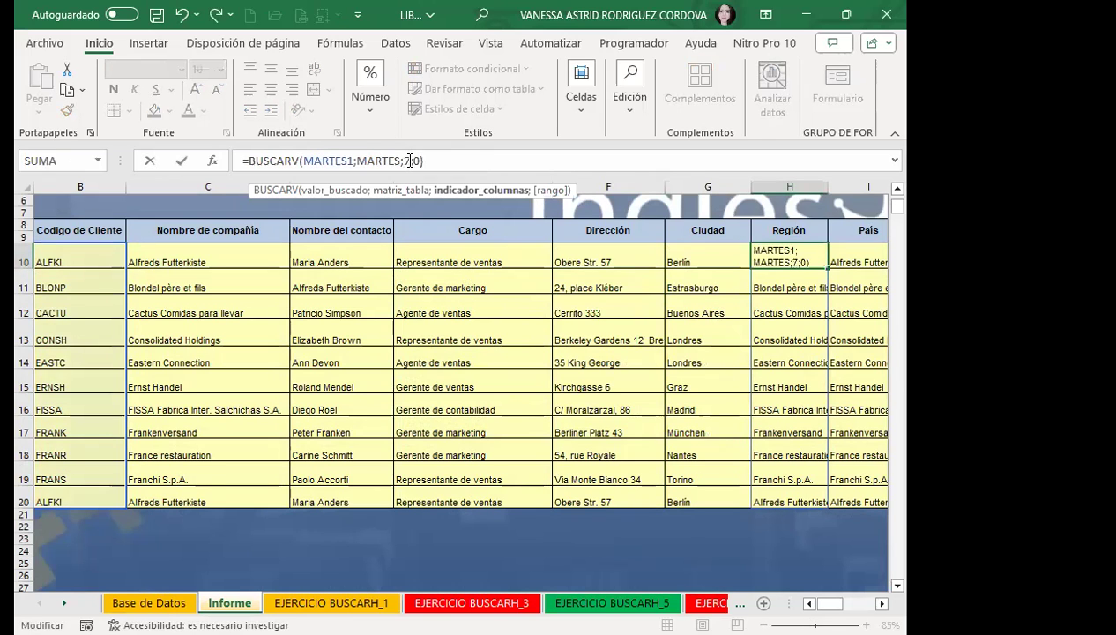
{"action": "key", "text": "Return"}
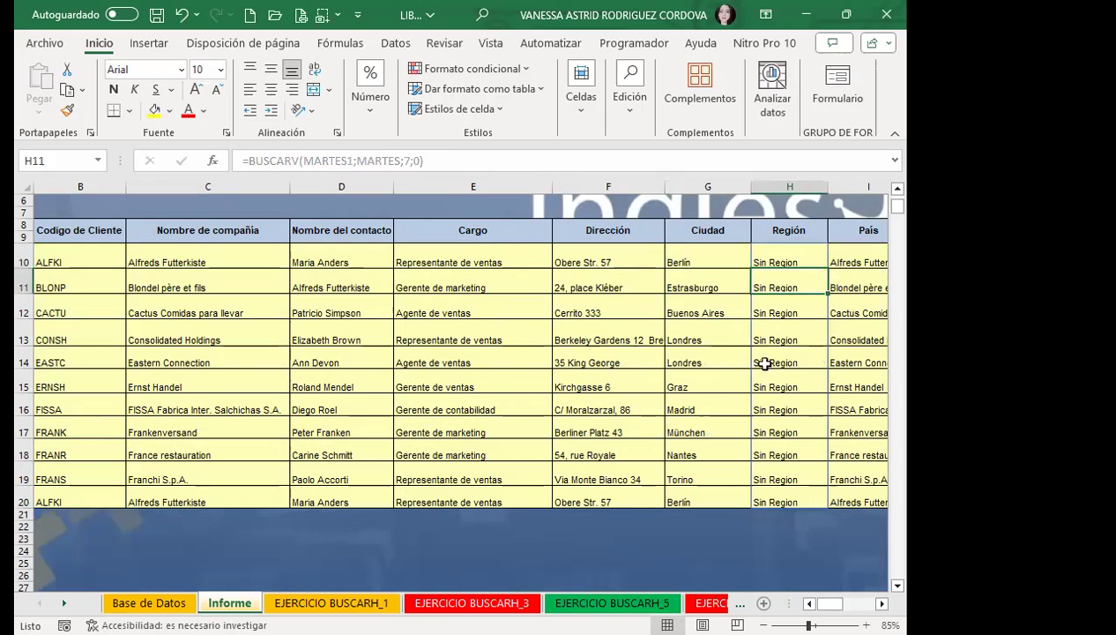
{"action": "left_click", "coordinate": [149, 602]}
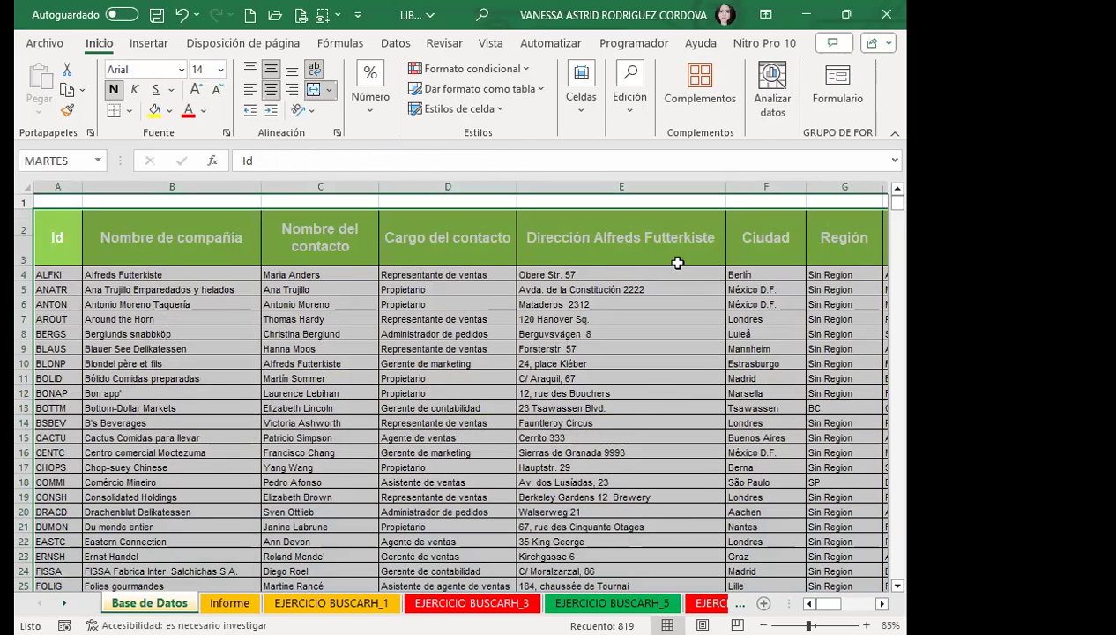
Change J10's BUSCARV column index to 9 so it returns each client's phone number.
{"action": "scroll", "coordinate": [872, 597], "scroll_direction": "right", "scroll_amount": 4}
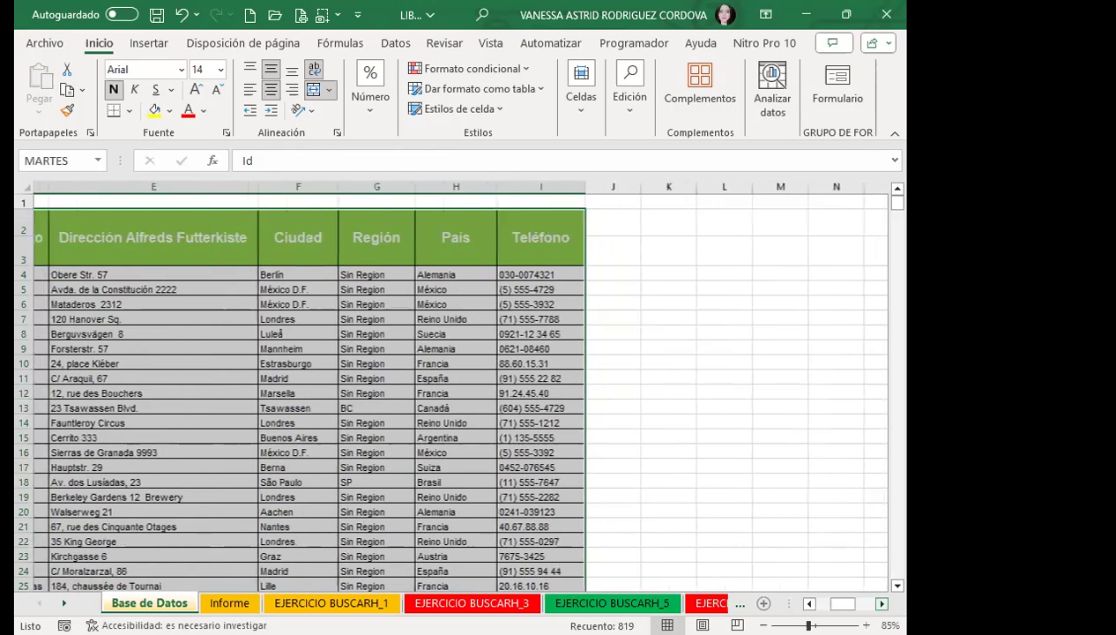
{"action": "key", "text": "ctrl+Page_Down"}
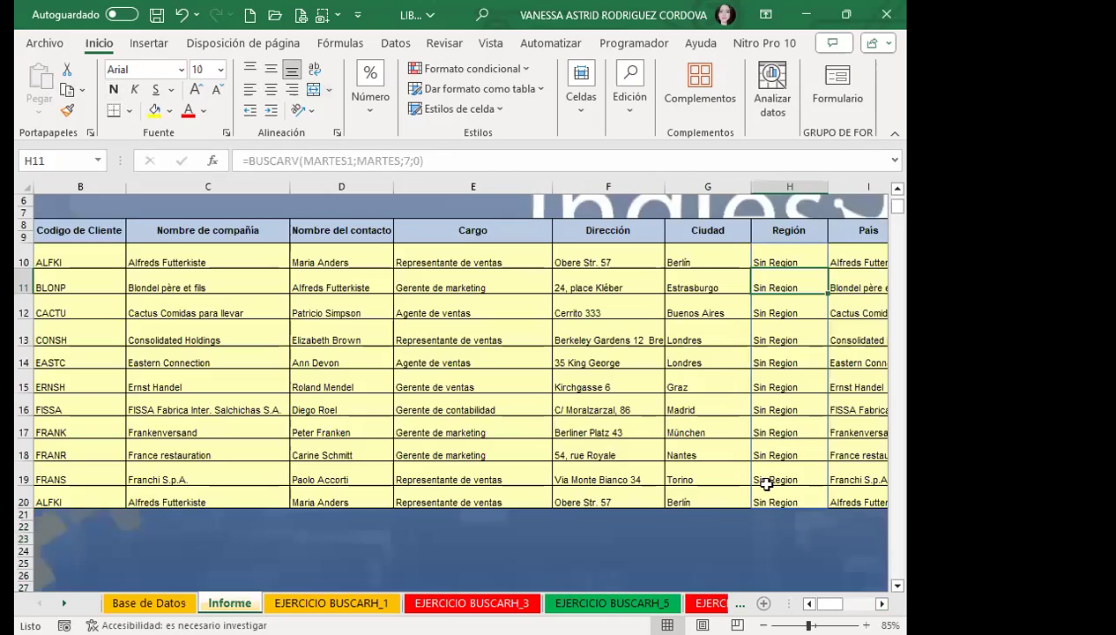
{"action": "scroll", "coordinate": [766, 483], "scroll_direction": "right", "scroll_amount": 3}
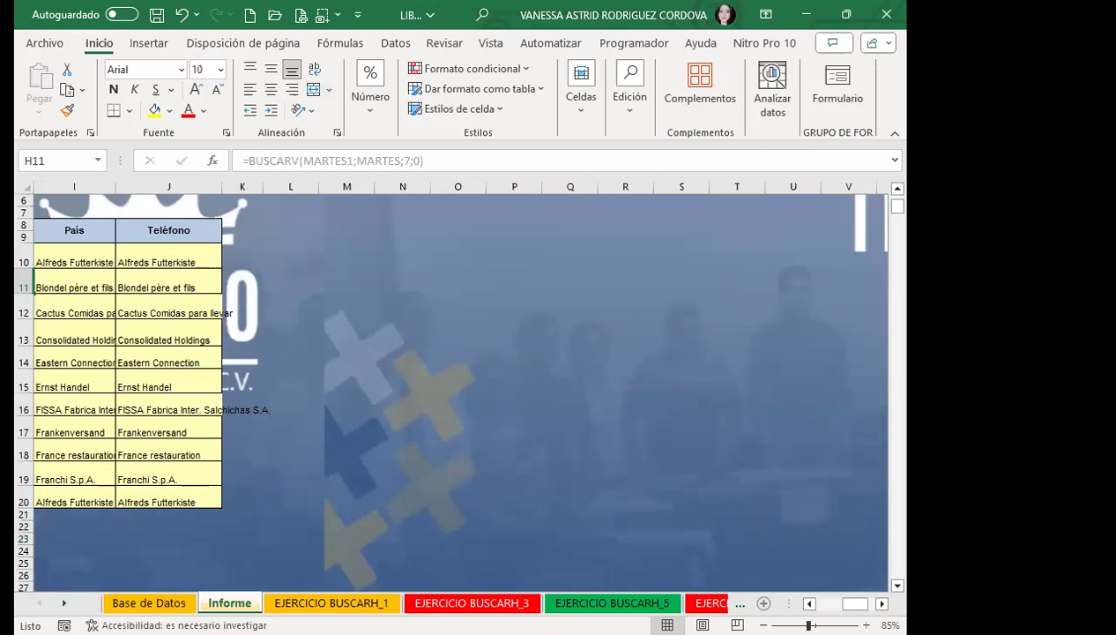
{"action": "scroll", "coordinate": [294, 242], "scroll_direction": "left", "scroll_amount": 3}
{"action": "left_click", "coordinate": [344, 263]}
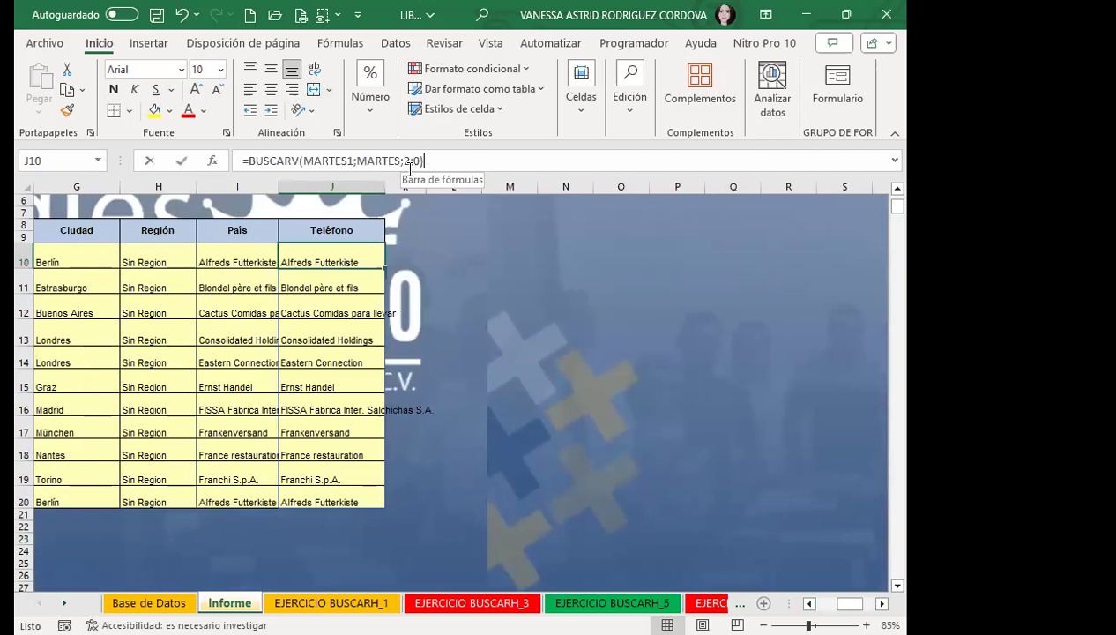
{"action": "double_click", "coordinate": [409, 161]}
{"action": "type", "text": "9"}
{"action": "key", "text": "Return"}
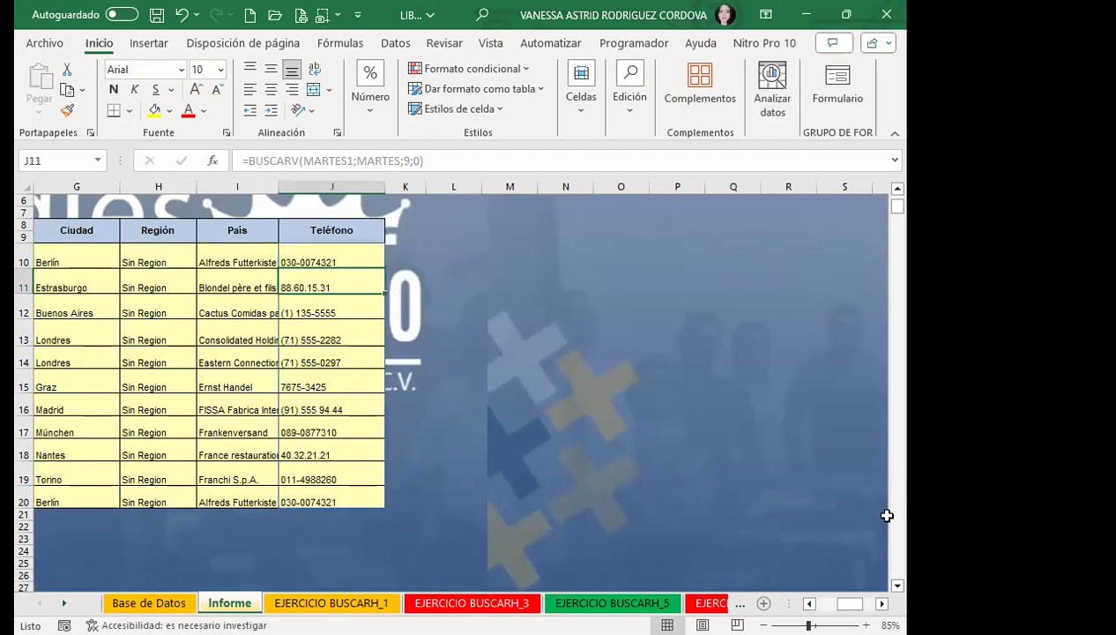
{"action": "scroll", "coordinate": [384, 297], "scroll_direction": "left", "scroll_amount": 1}
{"action": "scroll", "coordinate": [384, 297], "scroll_direction": "left", "scroll_amount": 2}
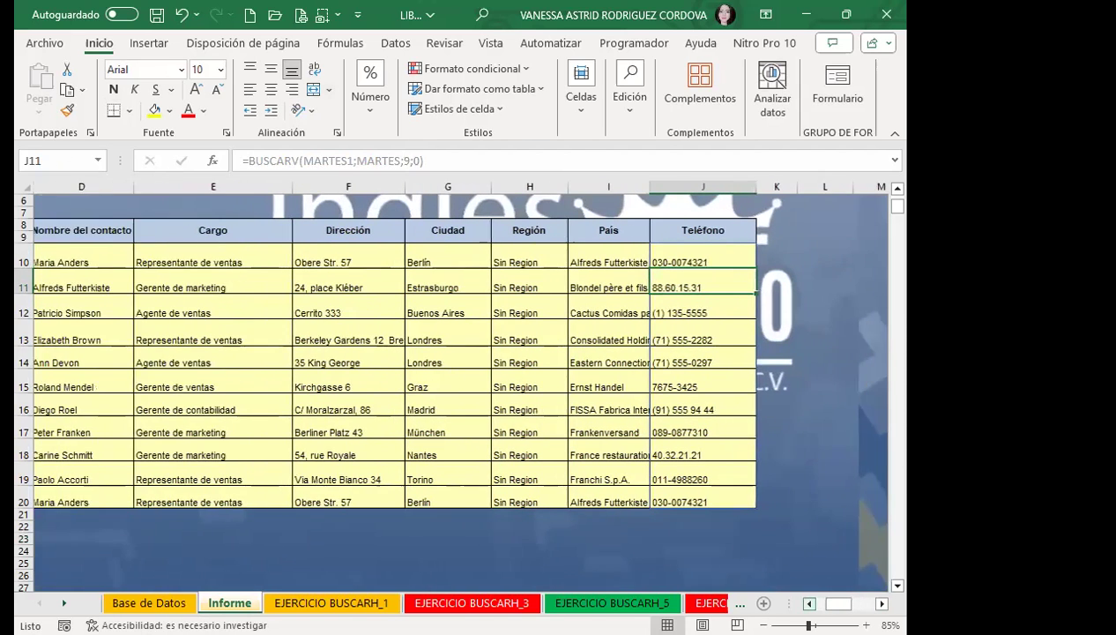
{"action": "scroll", "coordinate": [384, 297], "scroll_direction": "left", "scroll_amount": 1}
{"action": "left_click", "coordinate": [396, 261]}
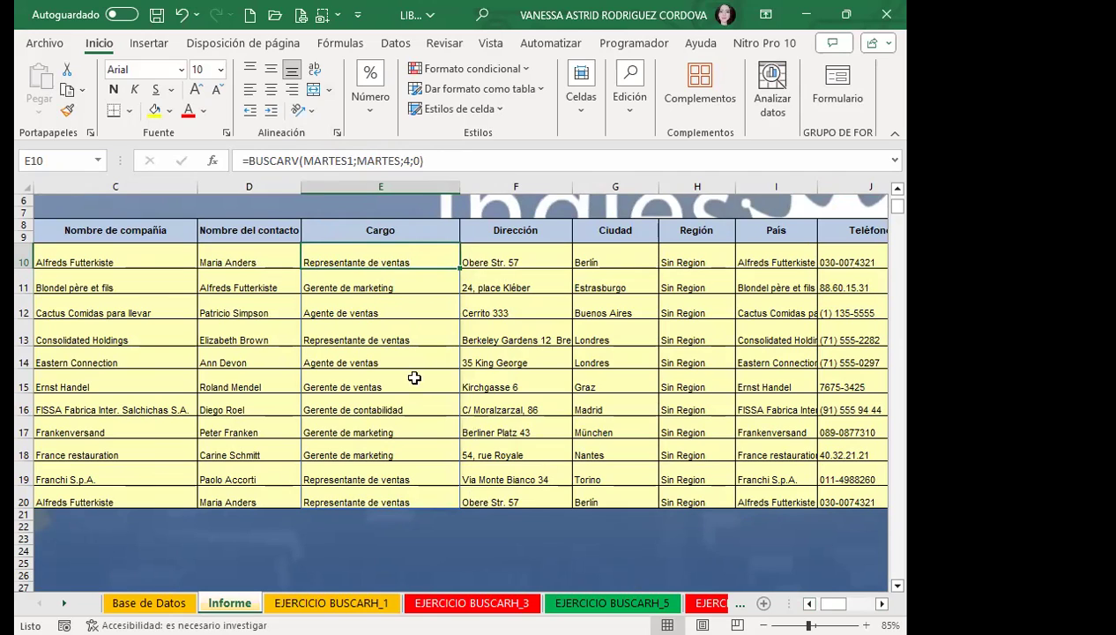
Inspect the Cargo, contact-name and company-name BUSCARV formulas and show the Datos ribbon tab.
{"action": "left_click", "coordinate": [394, 280]}
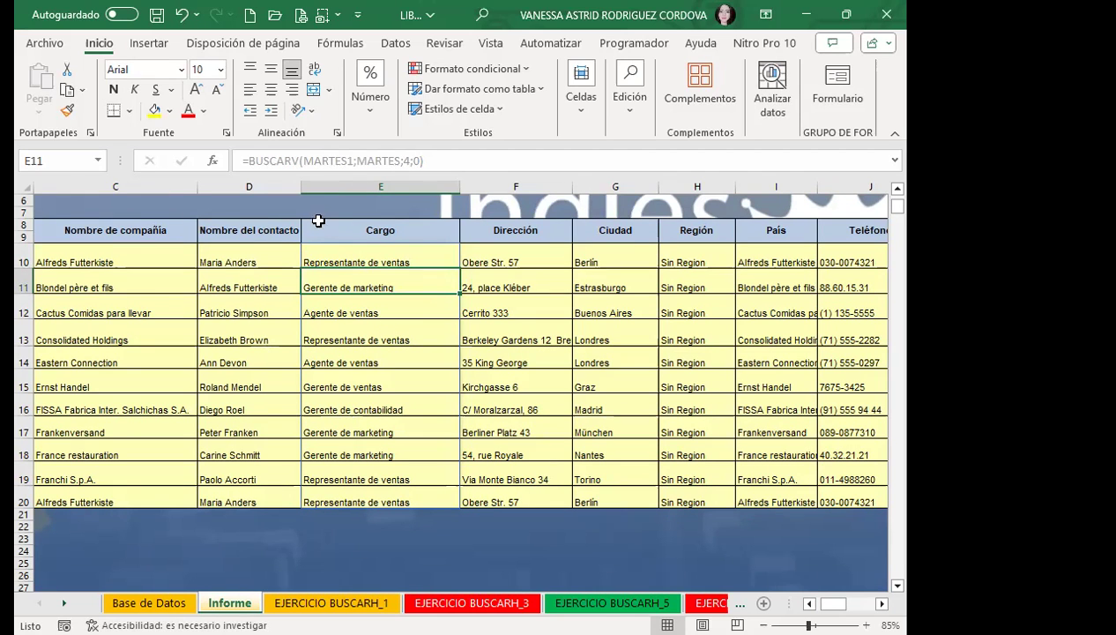
{"action": "left_click", "coordinate": [265, 255]}
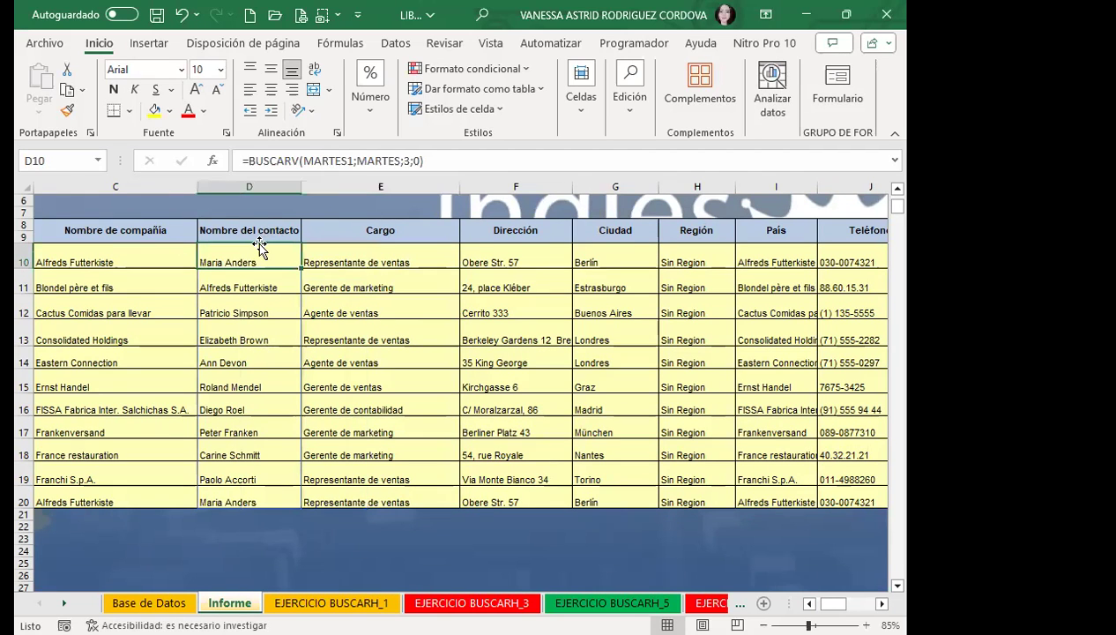
{"action": "left_click", "coordinate": [393, 43]}
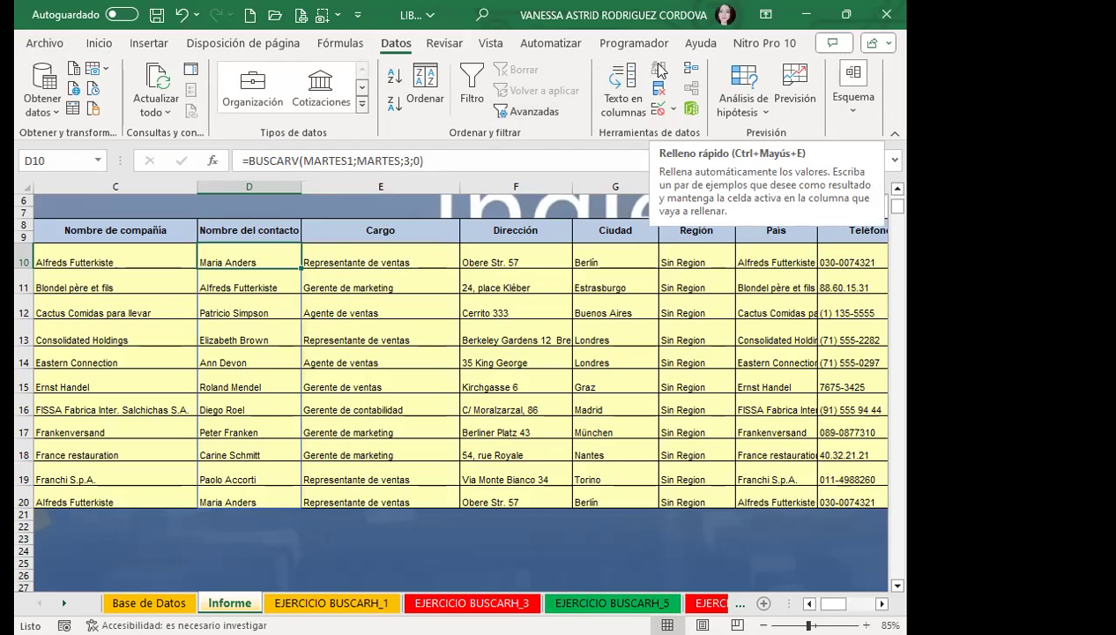
{"action": "left_click", "coordinate": [239, 280]}
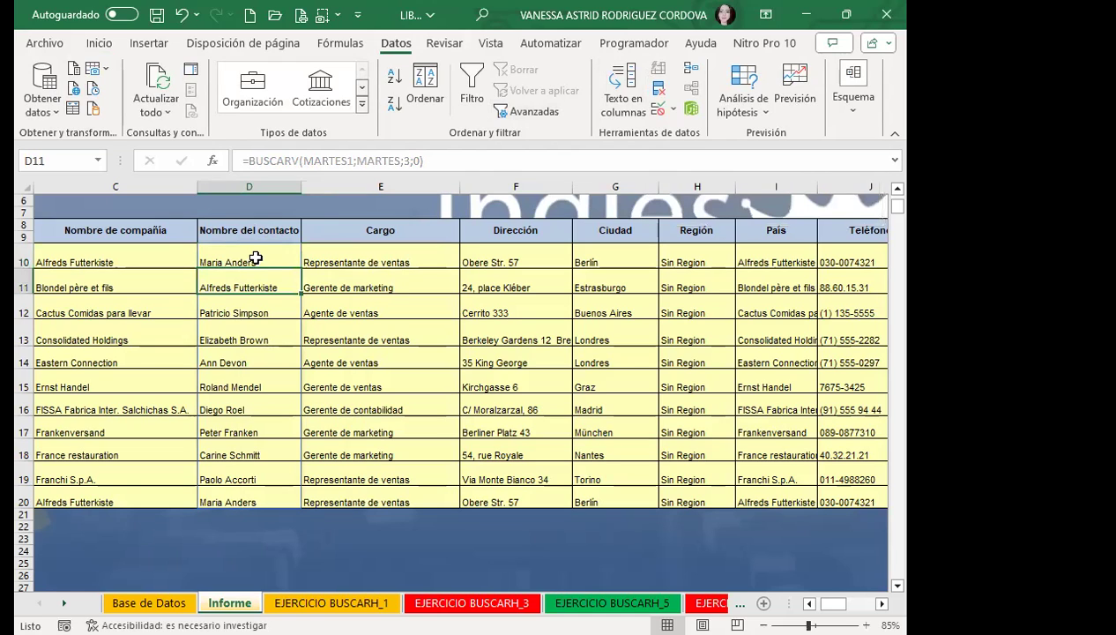
{"action": "left_click", "coordinate": [255, 257]}
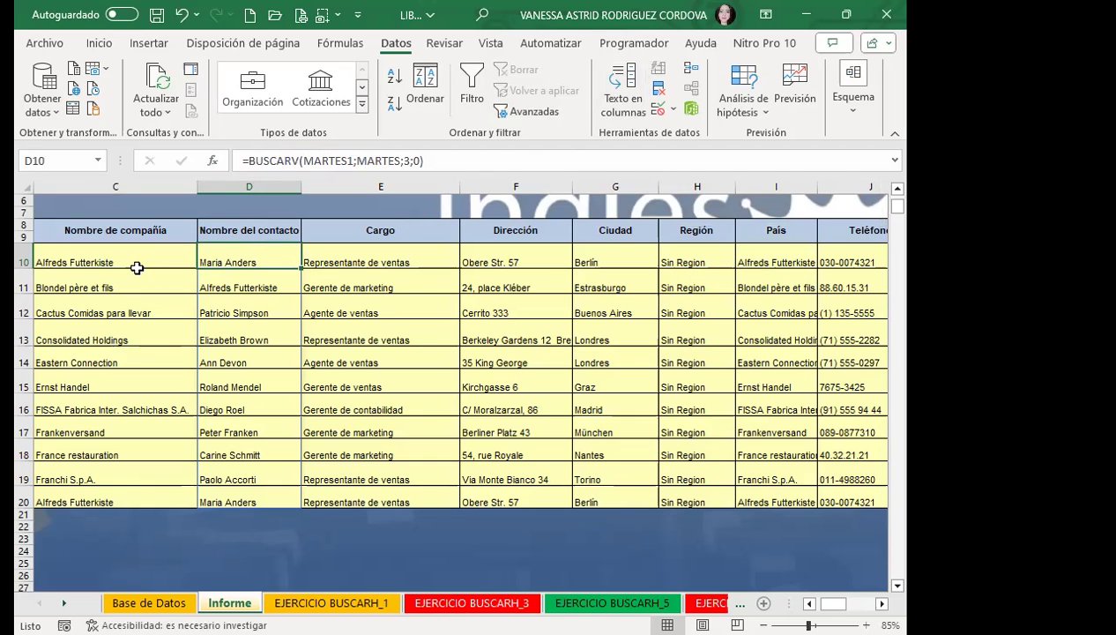
{"action": "left_click", "coordinate": [256, 287]}
{"action": "left_click", "coordinate": [253, 313]}
{"action": "left_click", "coordinate": [243, 333]}
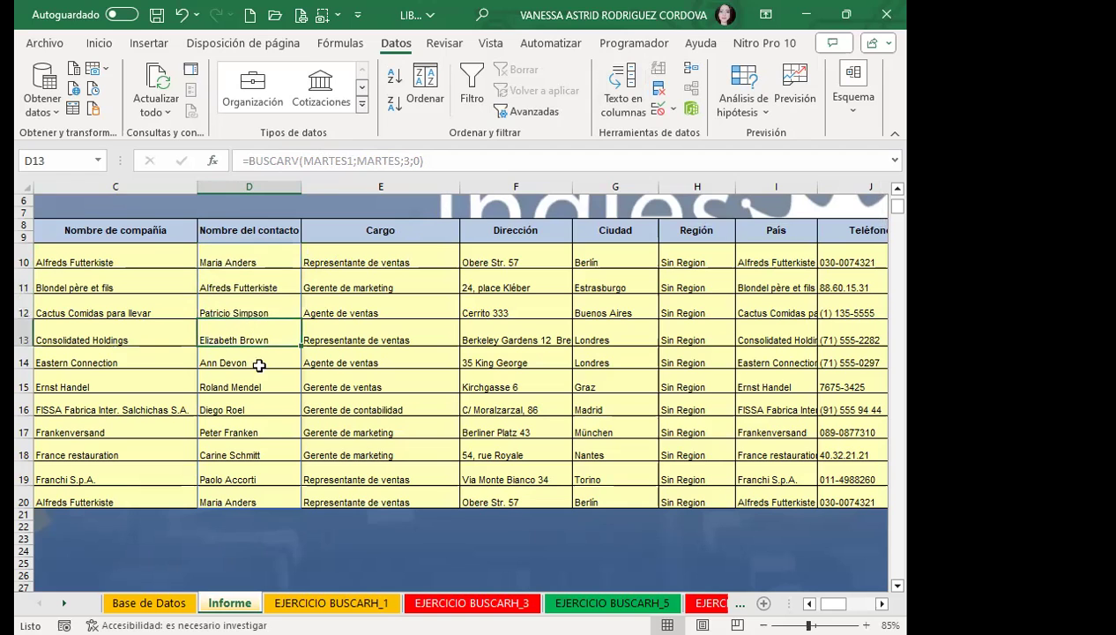
{"action": "scroll", "coordinate": [800, 598], "scroll_direction": "left", "scroll_amount": 2}
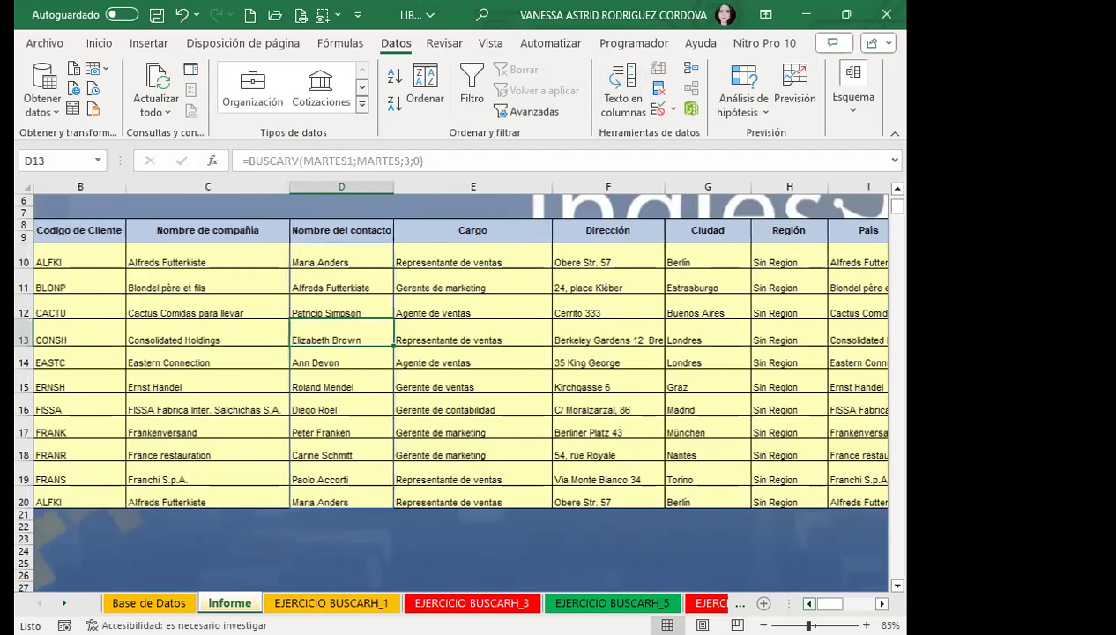
{"action": "left_click", "coordinate": [259, 262]}
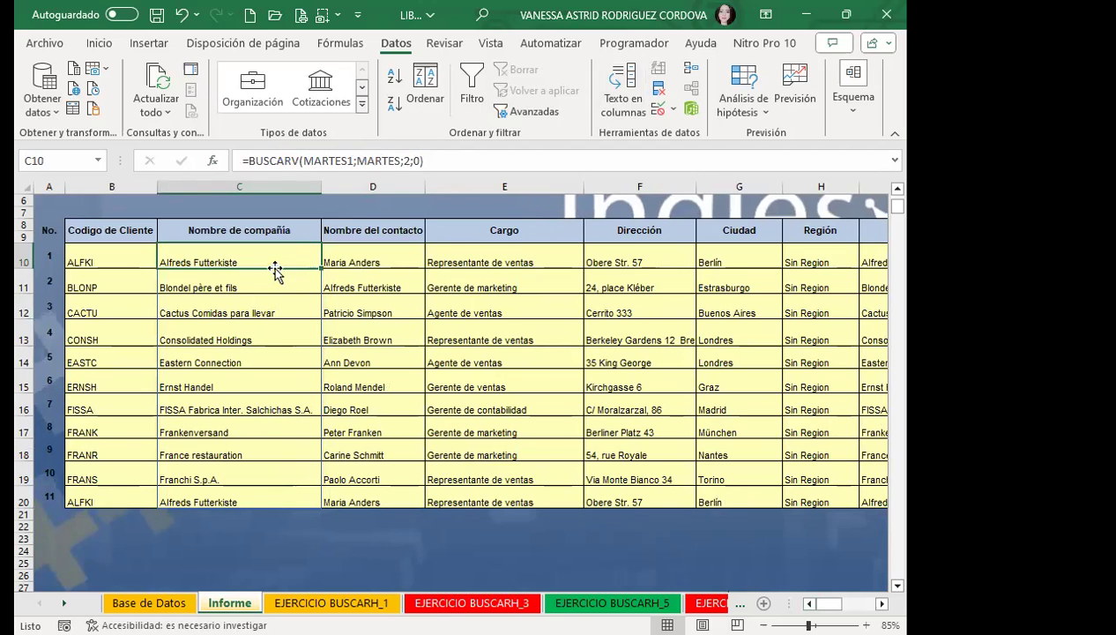
{"action": "left_click", "coordinate": [258, 288]}
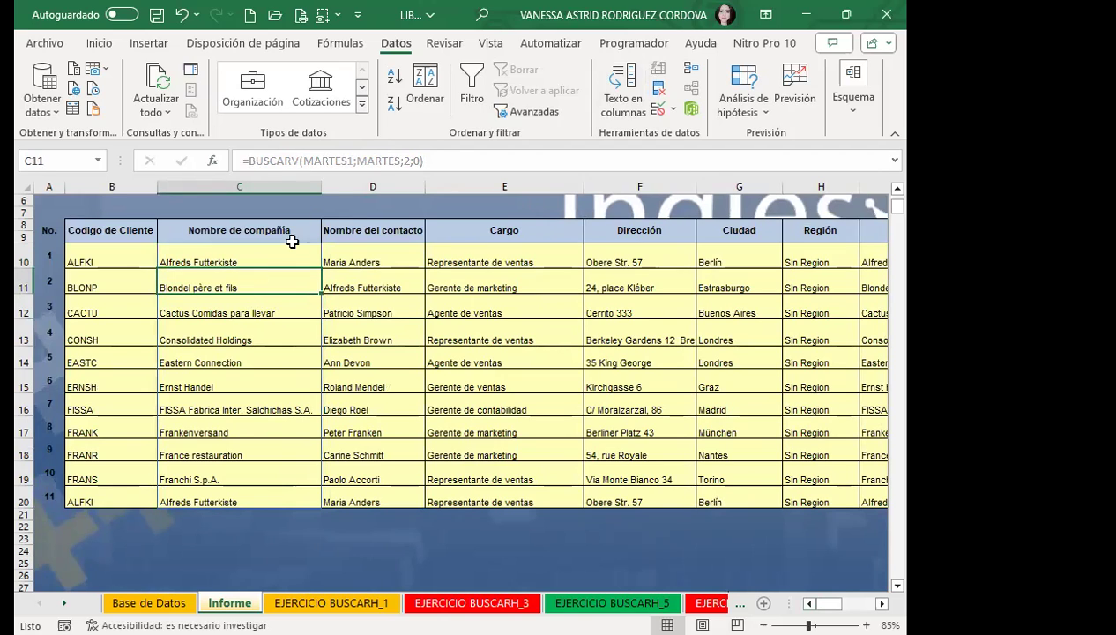
{"action": "left_click", "coordinate": [260, 312]}
{"action": "key", "text": "BackSpace"}
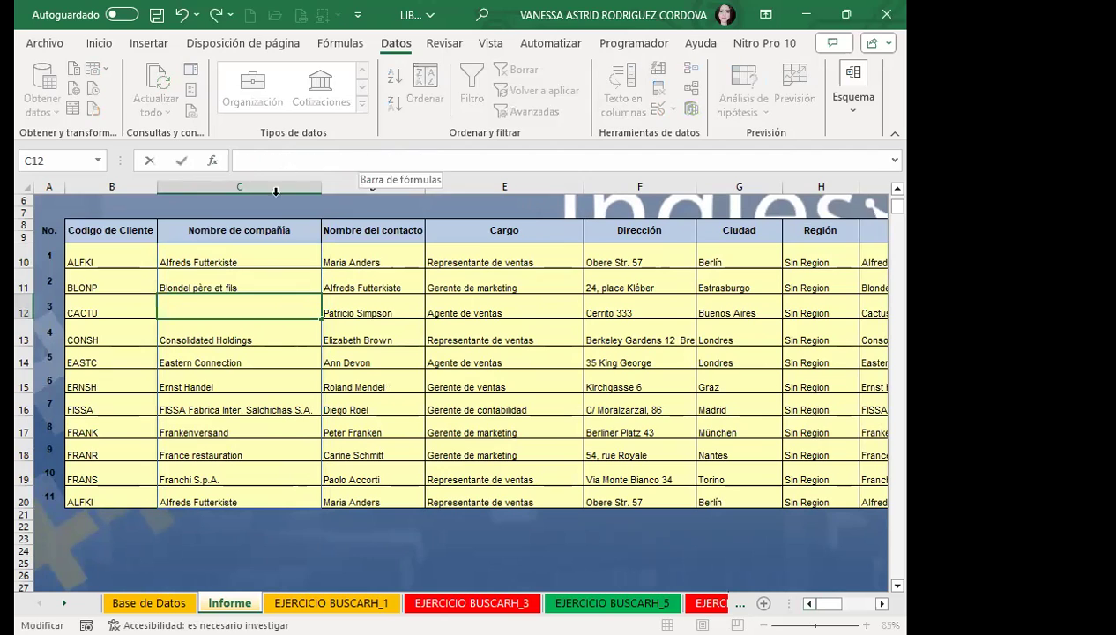
{"action": "key", "text": "Escape"}
{"action": "left_click", "coordinate": [213, 336]}
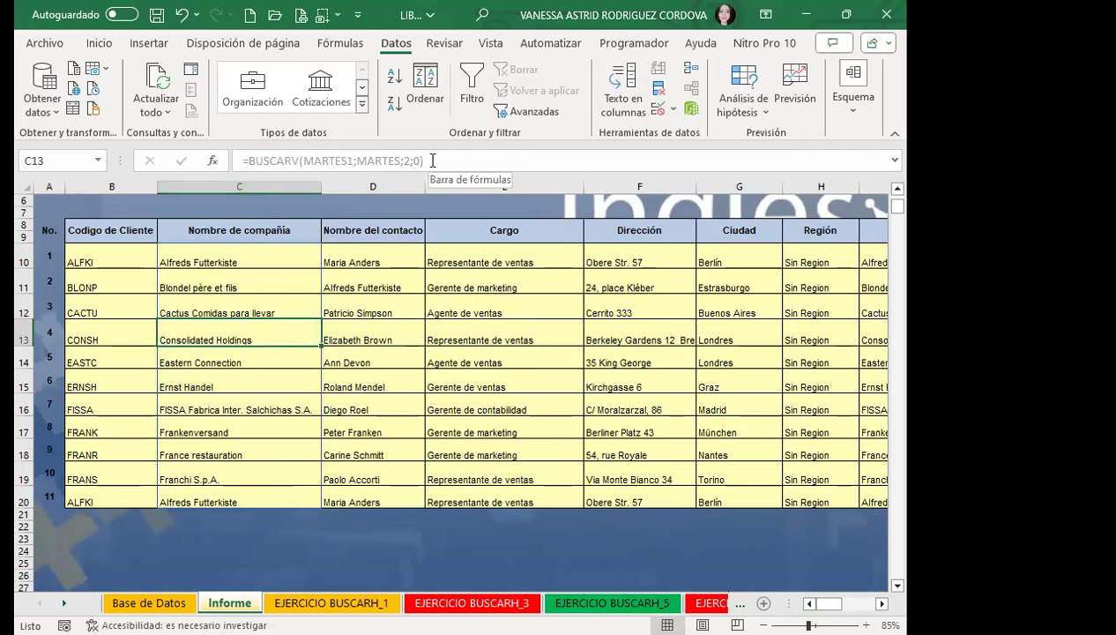
{"action": "left_click", "coordinate": [252, 250]}
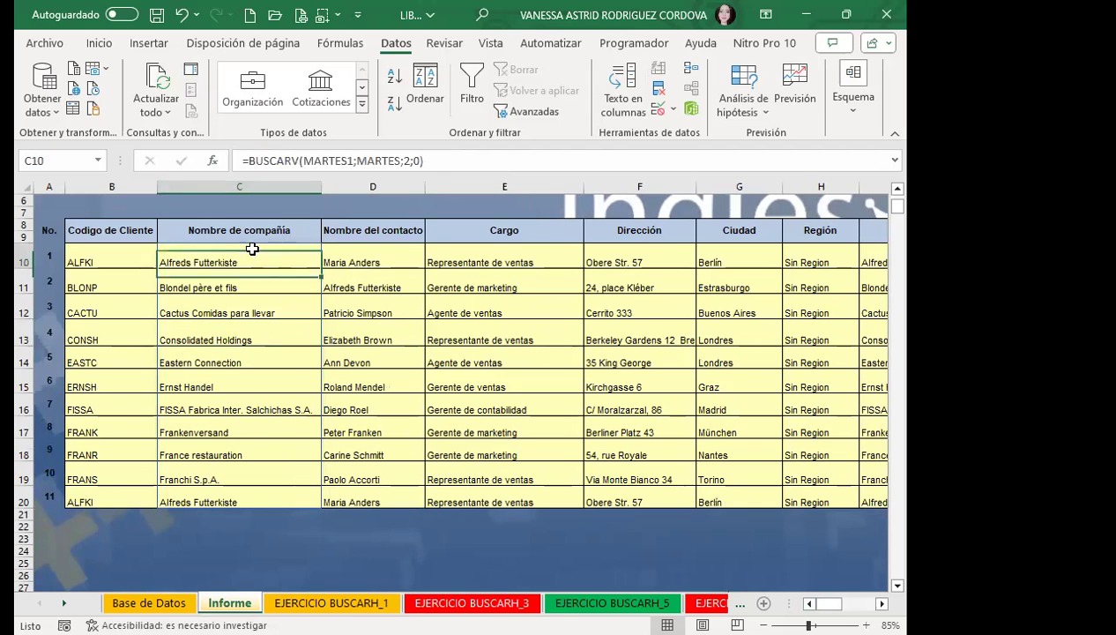
{"action": "left_click", "coordinate": [436, 167]}
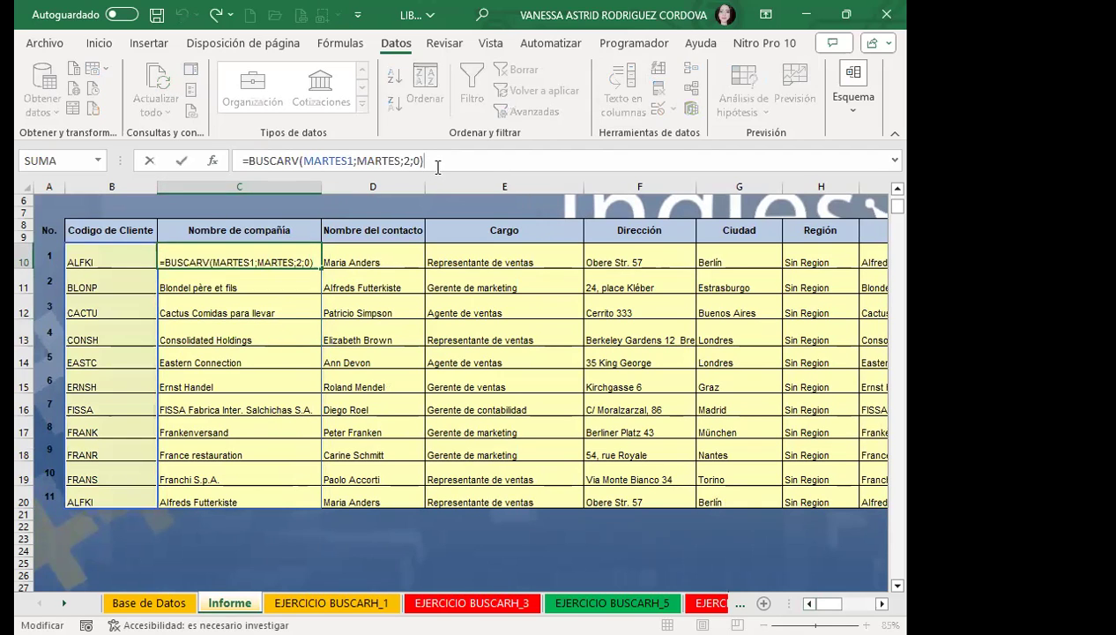
{"action": "key", "text": "Return"}
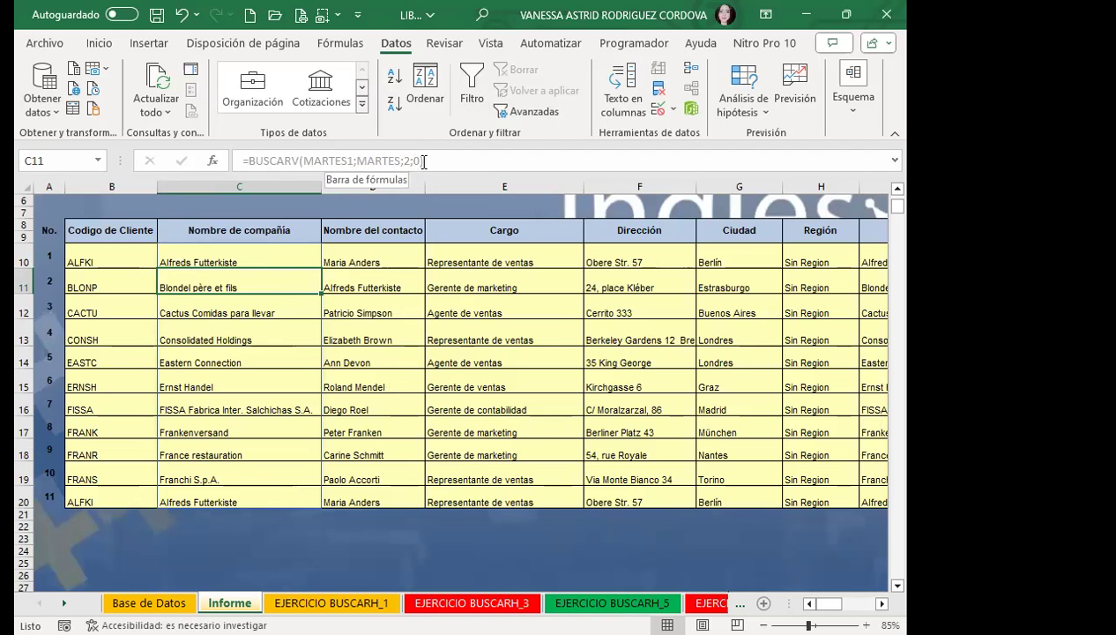
{"action": "left_click", "coordinate": [228, 256]}
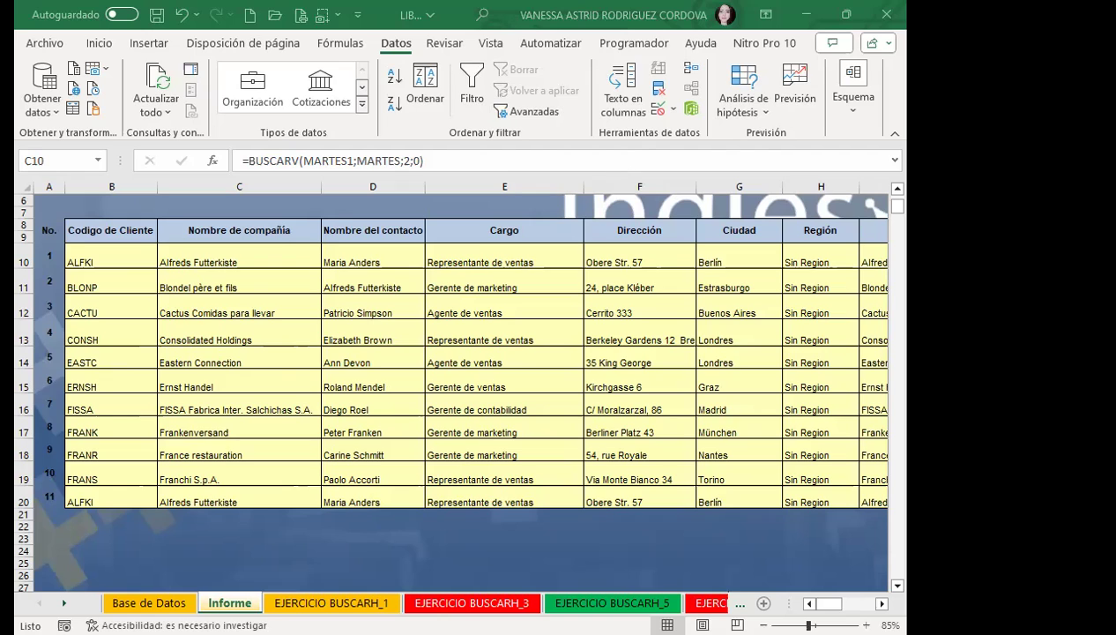
Switch to the EJERCICIO BUSCARH_1 sheet with winners' points and the prize table.
{"action": "left_click", "coordinate": [309, 602]}
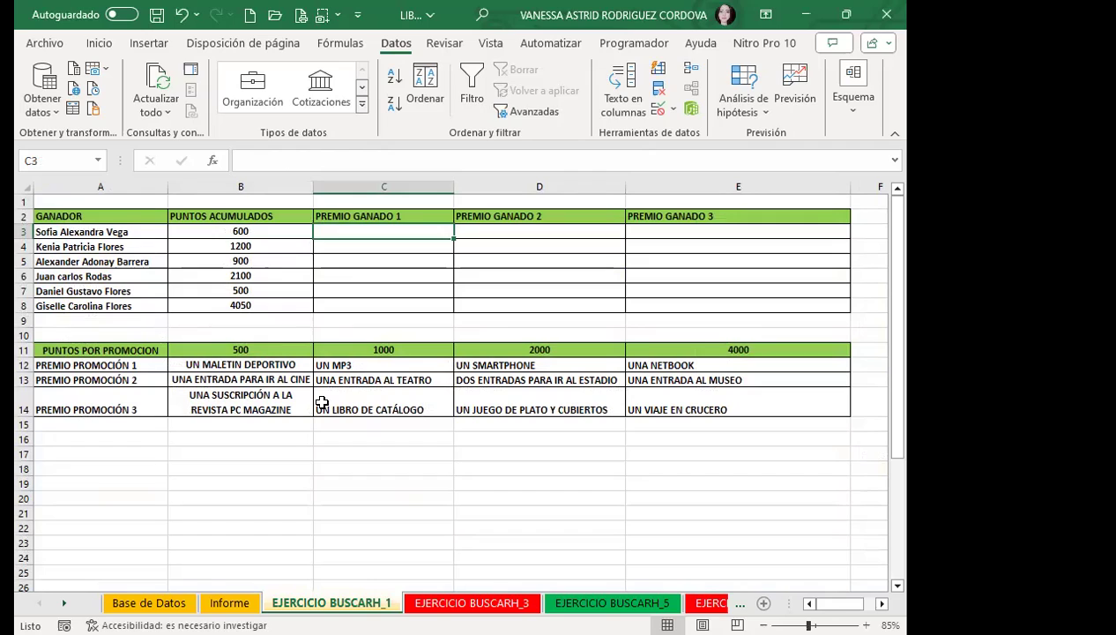
Type =BUSCARH(B3;A11:E14;2;1) in C3 to look up the first winner's prize.
{"action": "type", "text": "="}
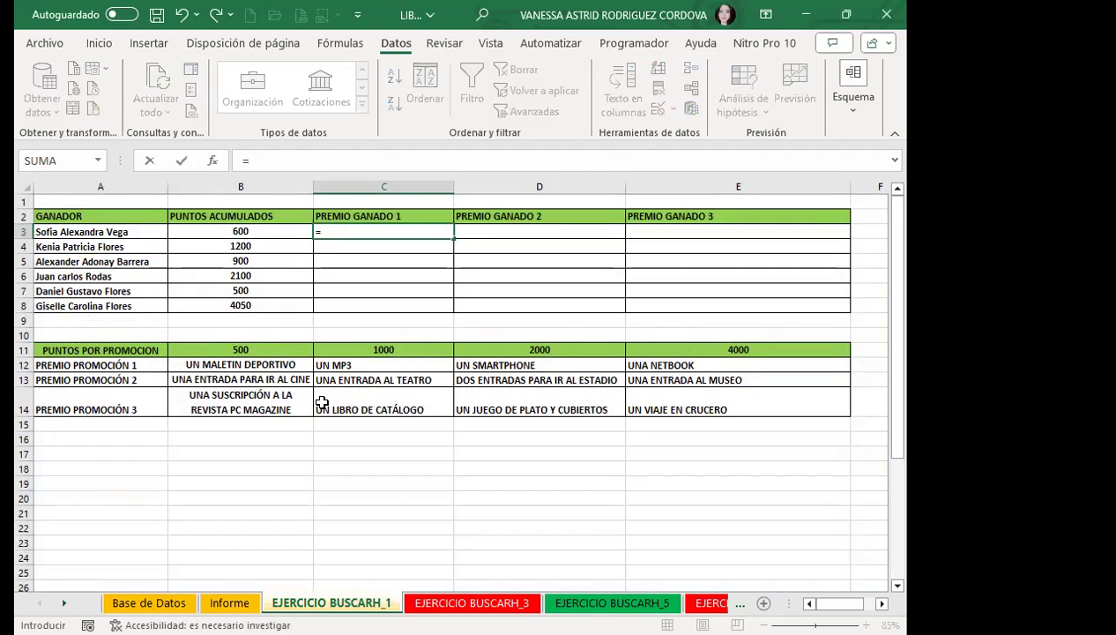
{"action": "type", "text": "BUSC"}
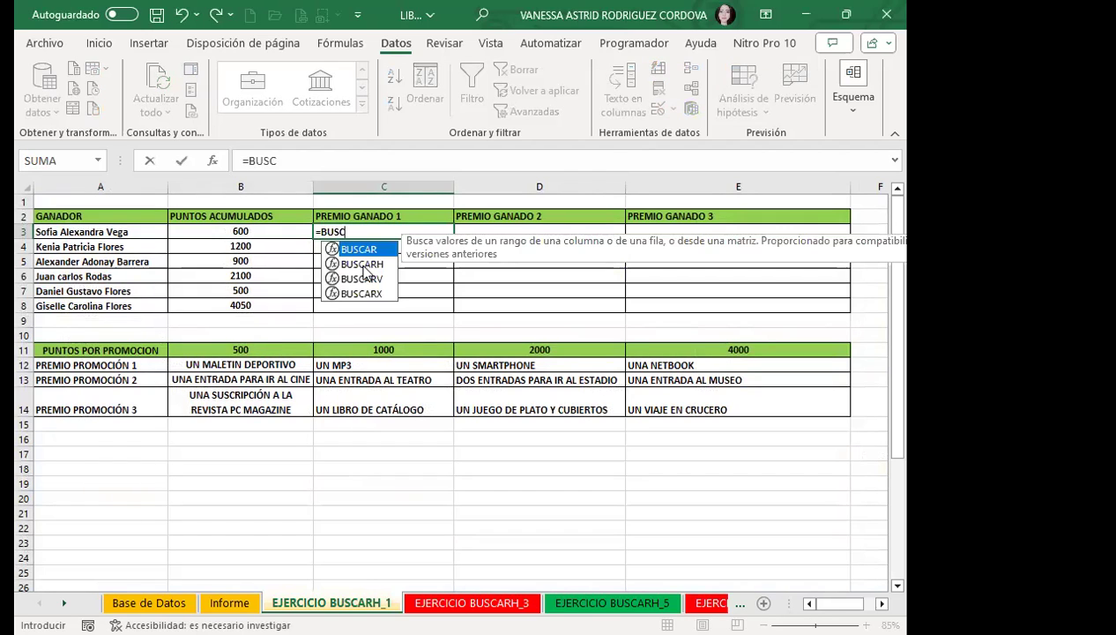
{"action": "double_click", "coordinate": [363, 265]}
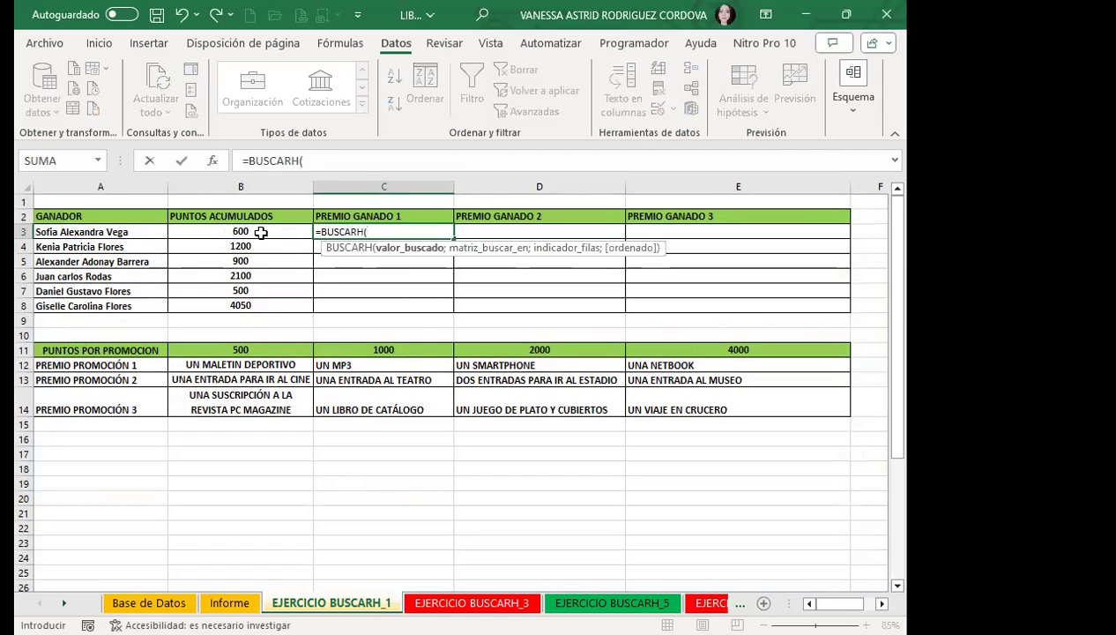
{"action": "left_click", "coordinate": [261, 232]}
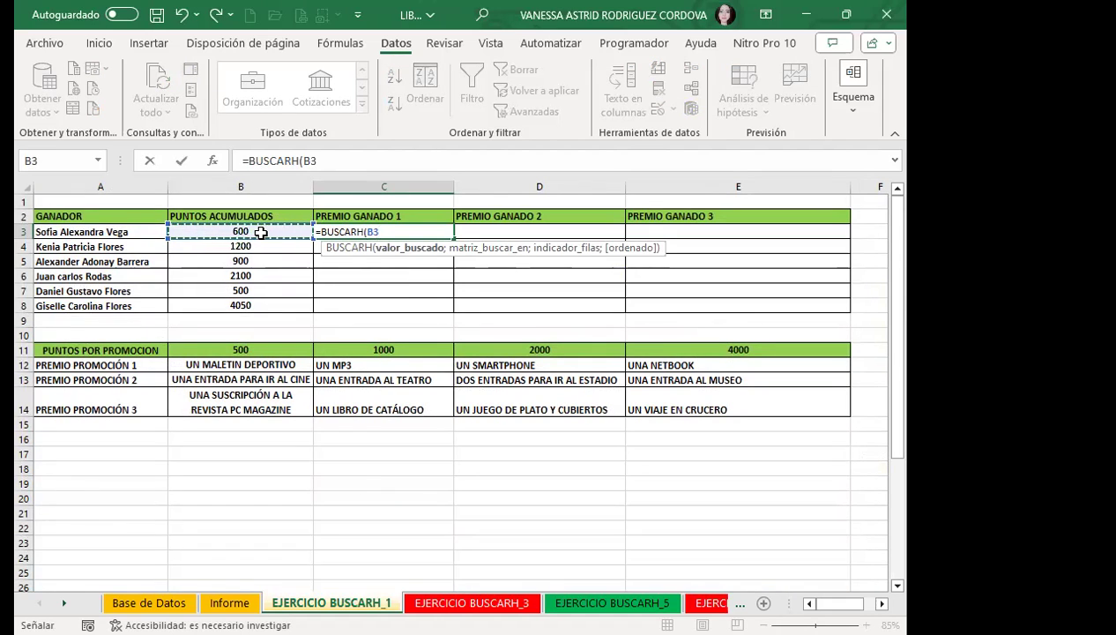
{"action": "type", "text": ";"}
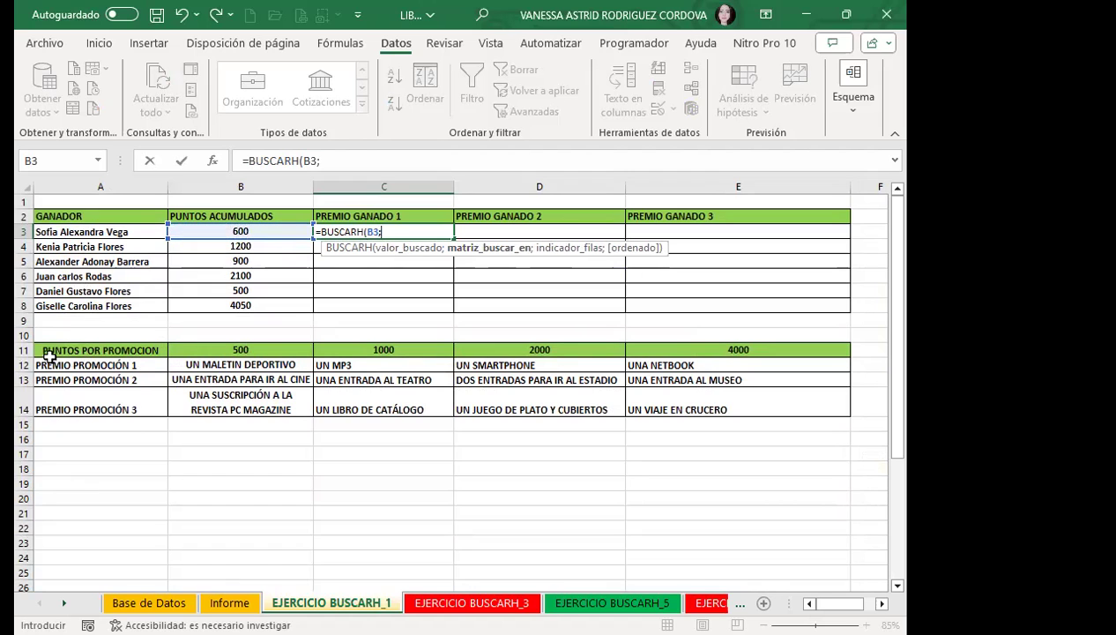
{"action": "left_click", "coordinate": [50, 350]}
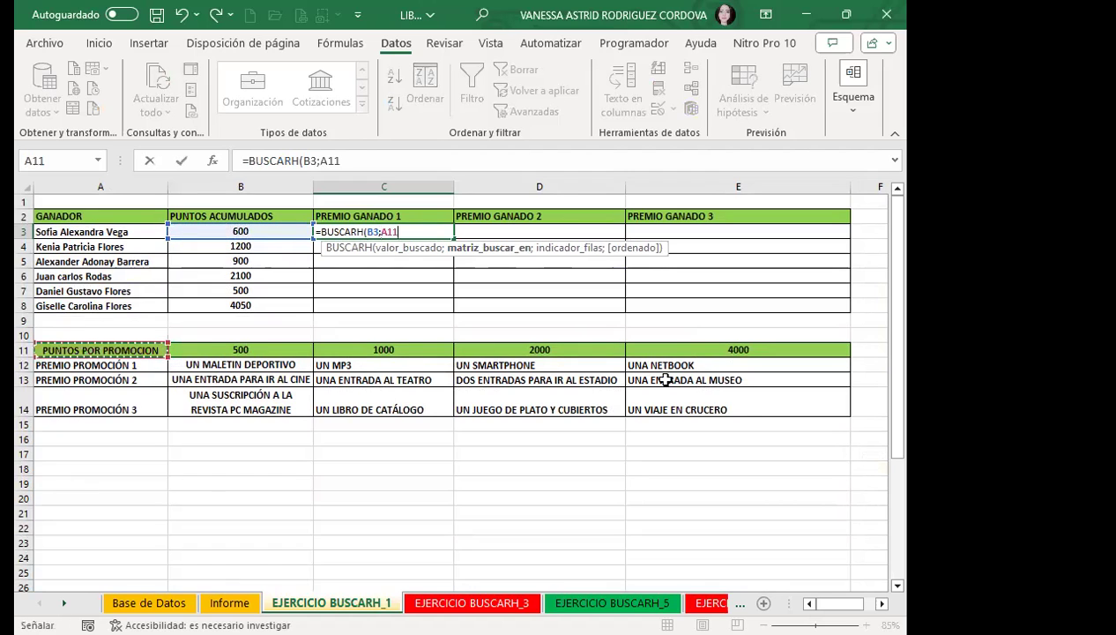
{"action": "left_click", "coordinate": [742, 412], "text": "shift"}
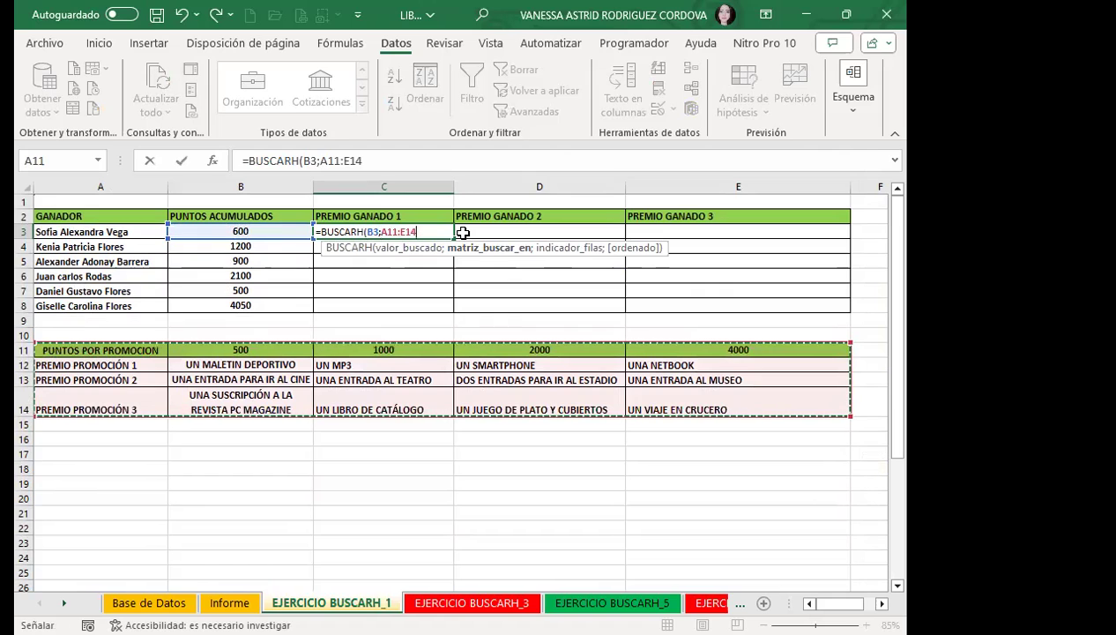
{"action": "type", "text": ";"}
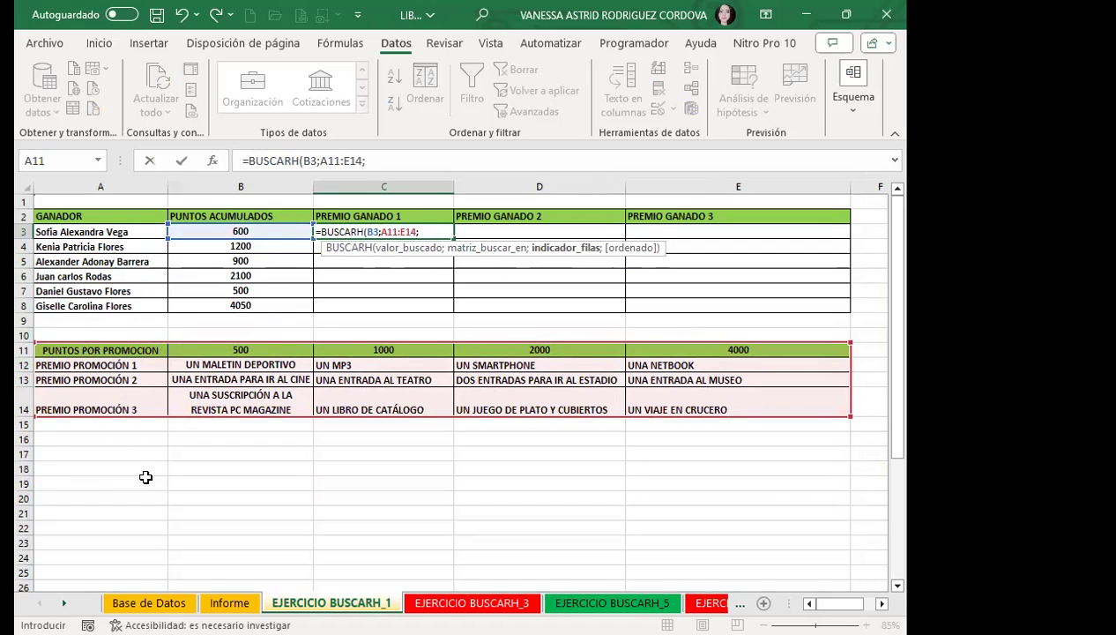
{"action": "type", "text": "2"}
{"action": "type", "text": ";"}
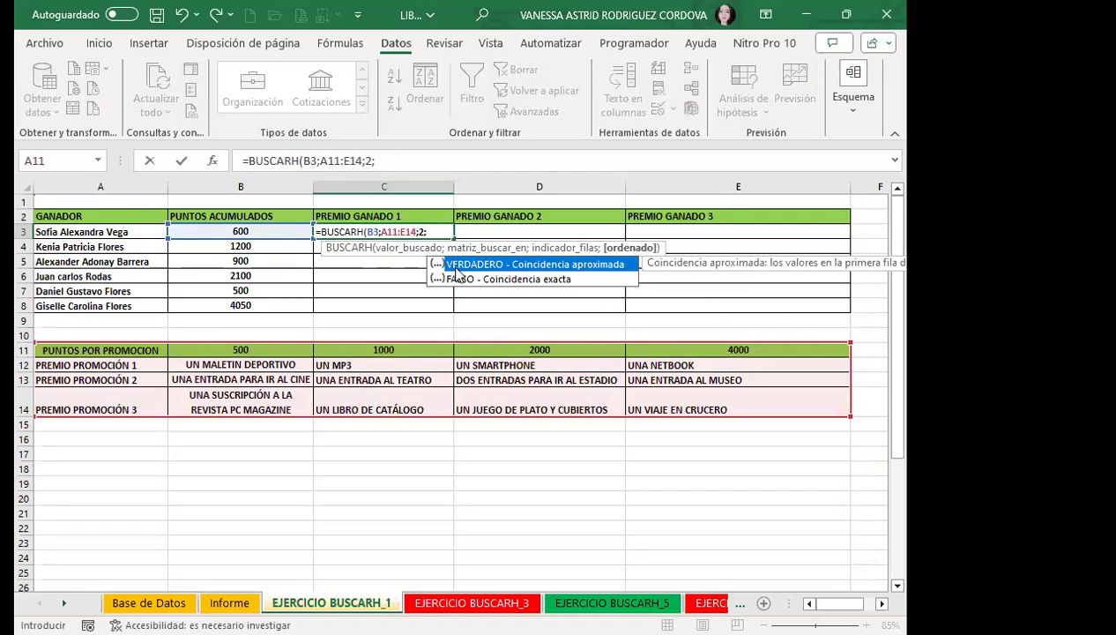
{"action": "type", "text": "1"}
Lock C3's prize range as $A$11:$E$14 and fill the formula down to C8.
{"action": "key", "text": "ctrl+Return"}
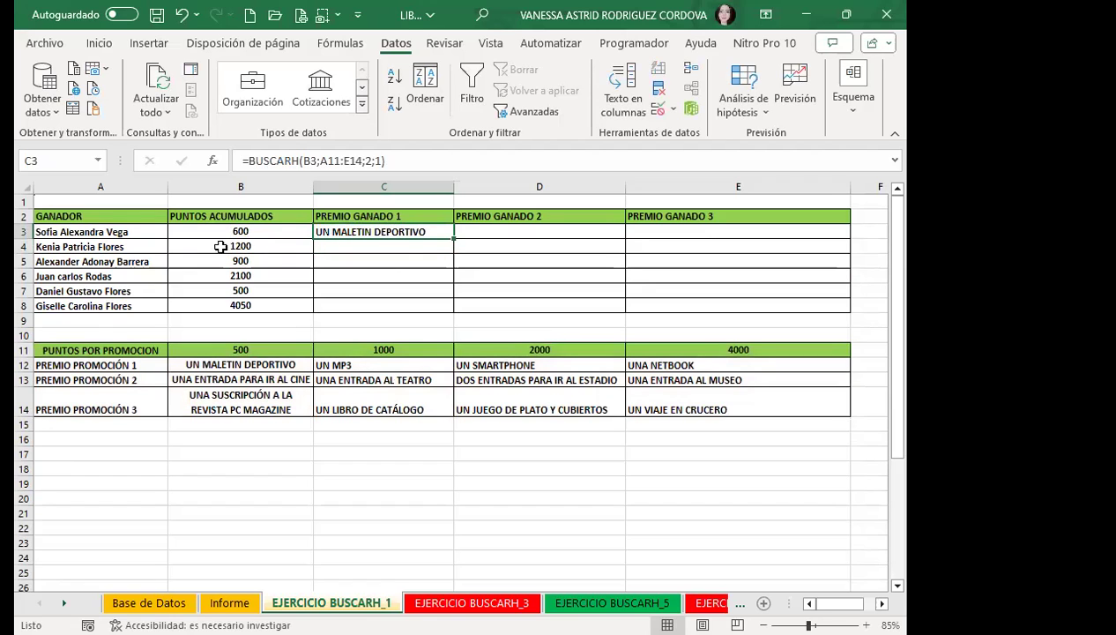
{"action": "left_click_drag", "start_coordinate": [453, 238], "coordinate": [437, 316]}
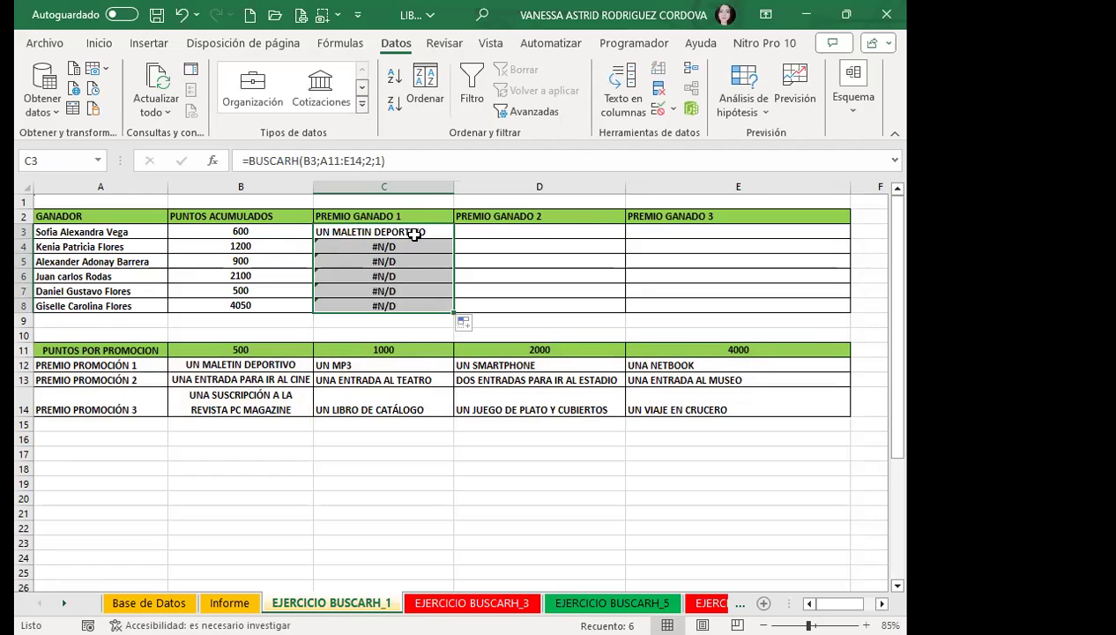
{"action": "key", "text": "ctrl+z"}
{"action": "left_click", "coordinate": [351, 160]}
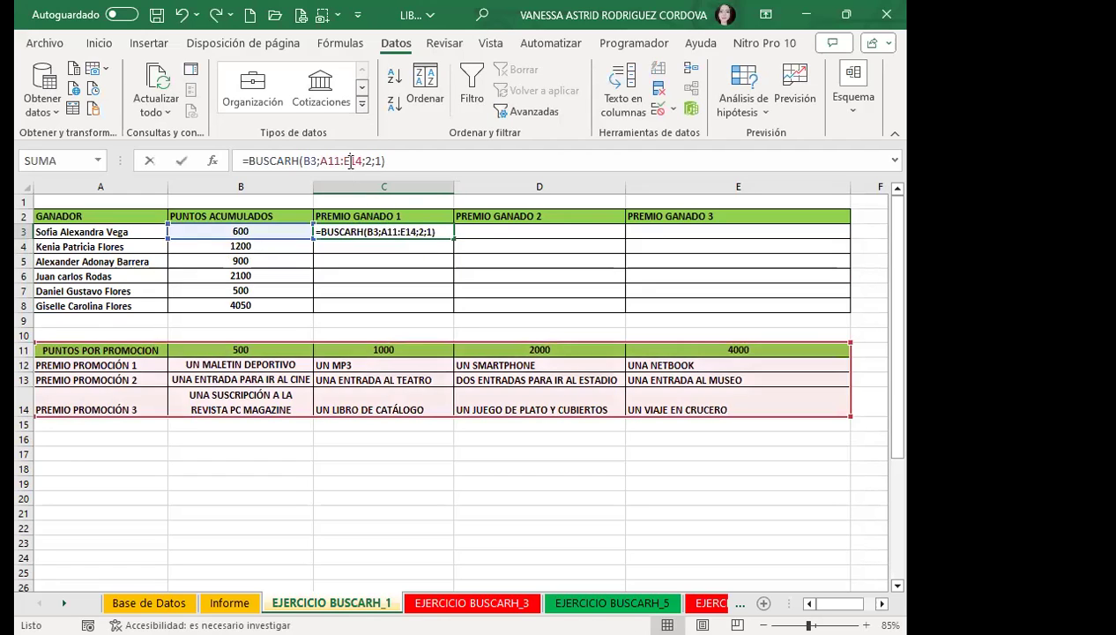
{"action": "left_click_drag", "start_coordinate": [319, 161], "coordinate": [364, 162]}
{"action": "key", "text": "F4"}
{"action": "key", "text": "Return"}
{"action": "left_click", "coordinate": [435, 231]}
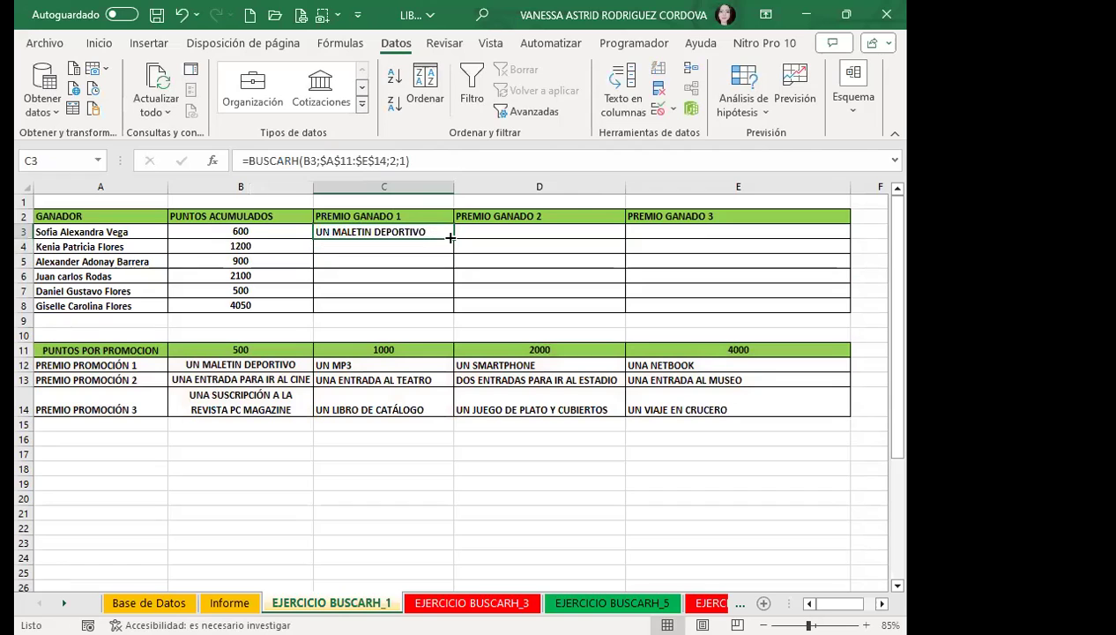
{"action": "left_click_drag", "start_coordinate": [450, 236], "coordinate": [447, 311]}
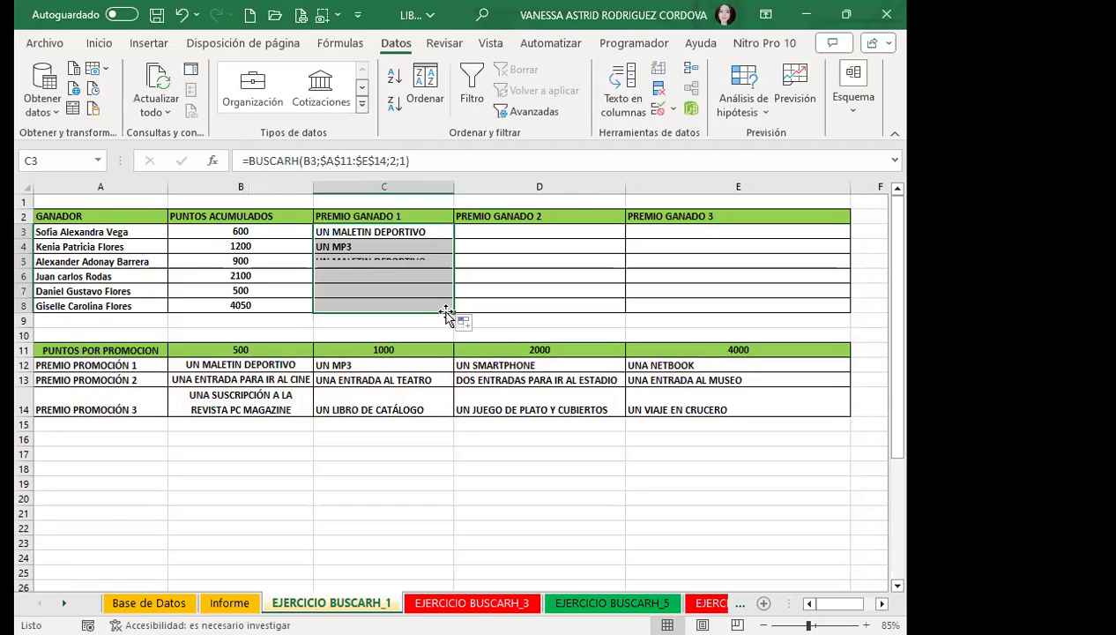
{"action": "left_click", "coordinate": [379, 231]}
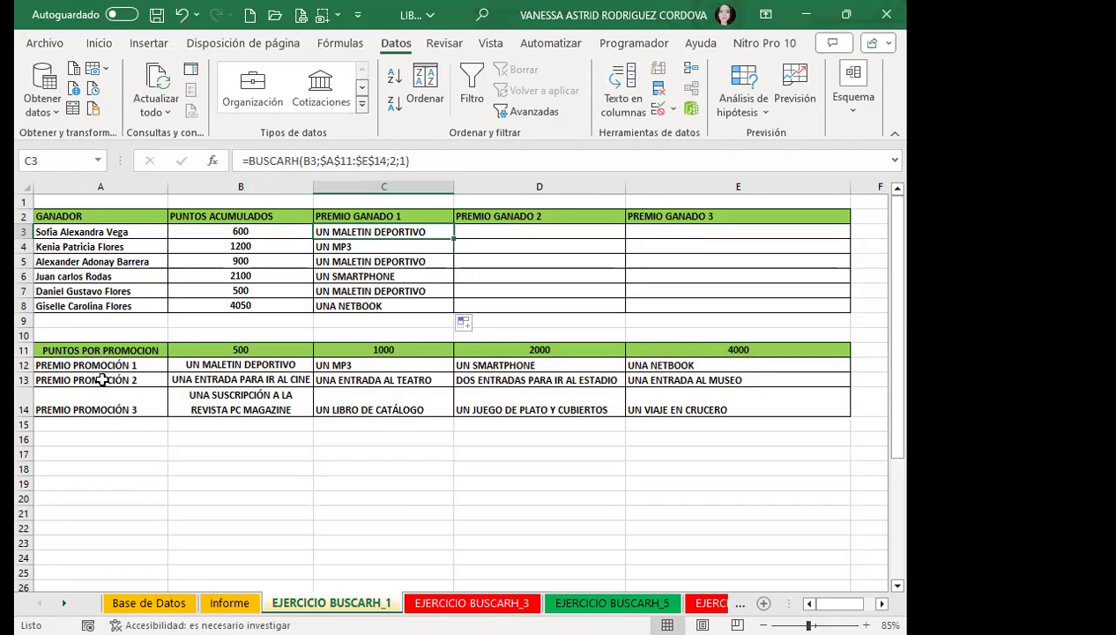
Name the prize table A11:E14 PUNTOS.
{"action": "left_click", "coordinate": [132, 344]}
{"action": "left_click_drag", "start_coordinate": [131, 345], "coordinate": [703, 396]}
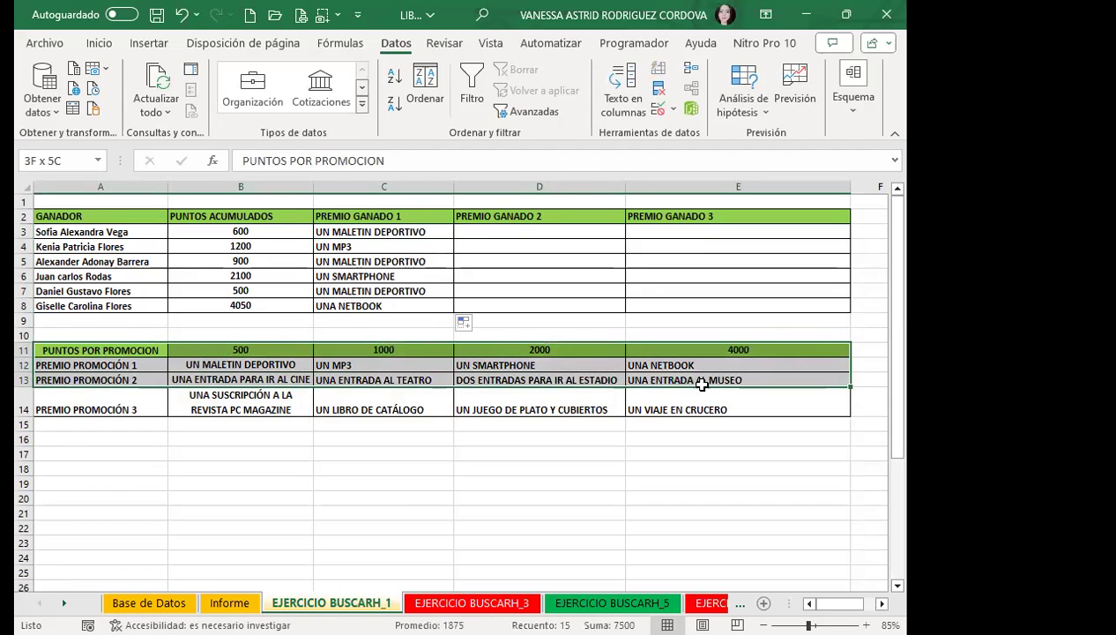
{"action": "left_click", "coordinate": [72, 165]}
{"action": "type", "text": "PUNTOS"}
{"action": "key", "text": "Return"}
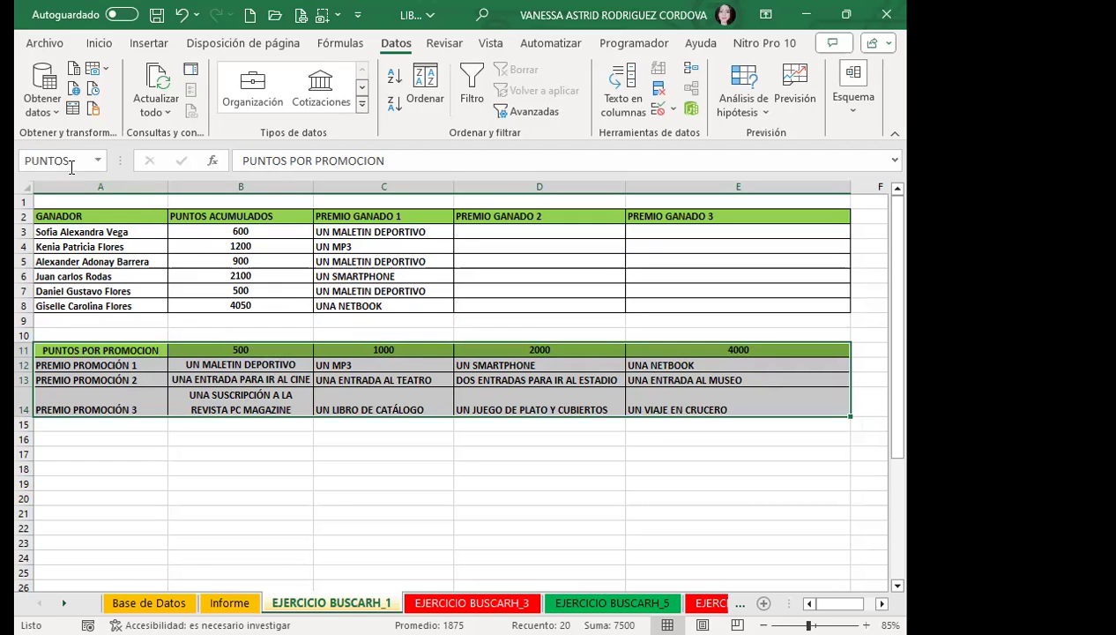
Enter =BUSCARH(B3;PUNTOS;3;1) in D3 and fill it down to D8.
{"action": "left_click", "coordinate": [473, 232]}
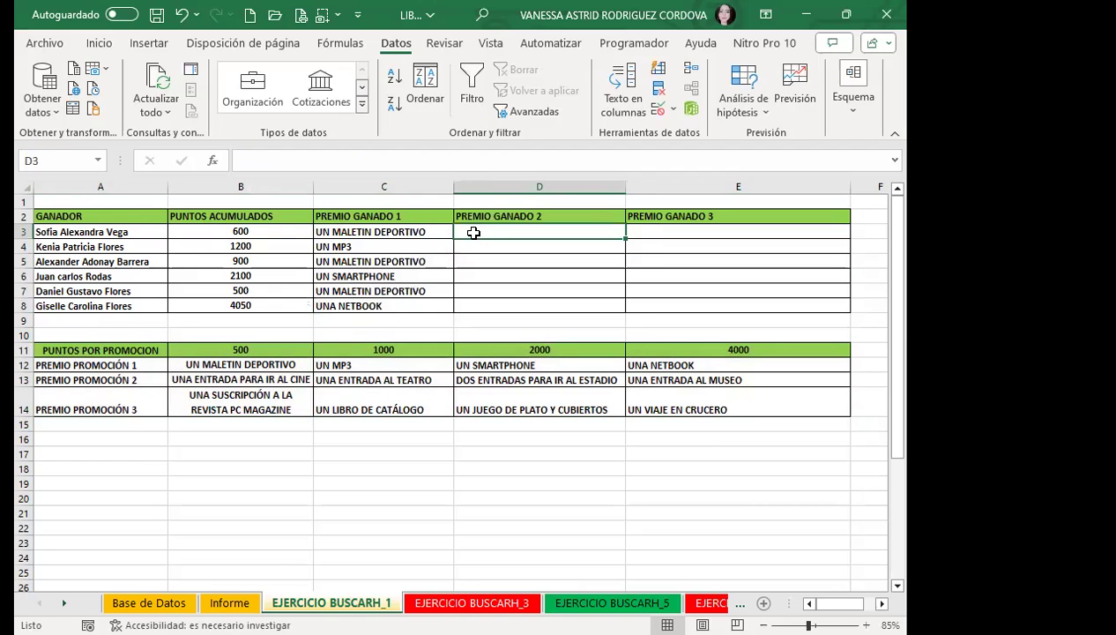
{"action": "type", "text": "="}
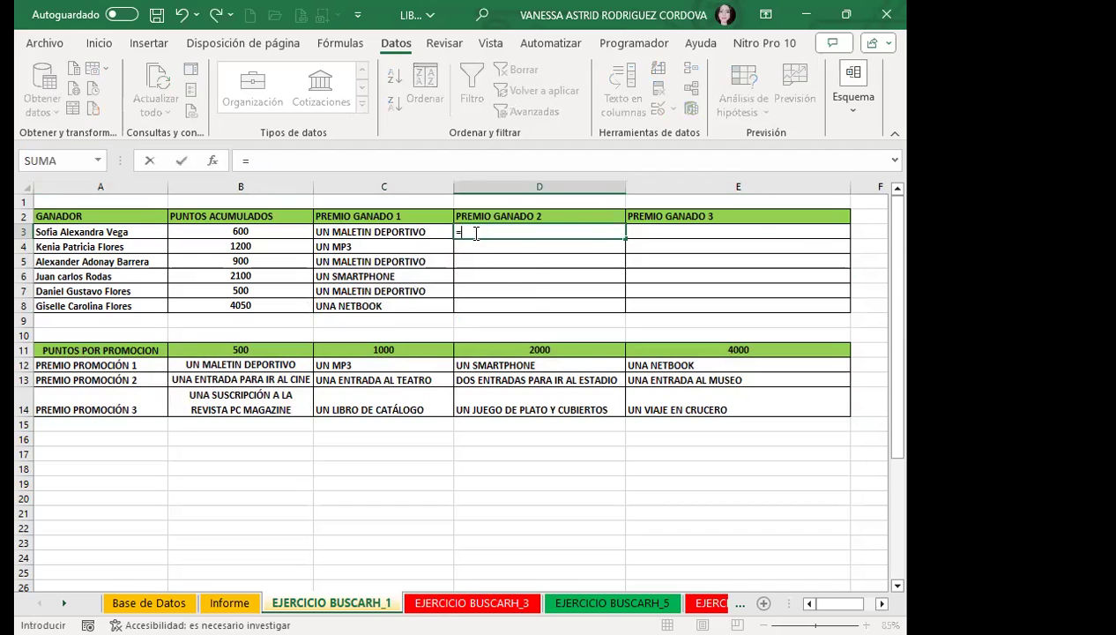
{"action": "type", "text": "BUSC"}
{"action": "left_click", "coordinate": [507, 265]}
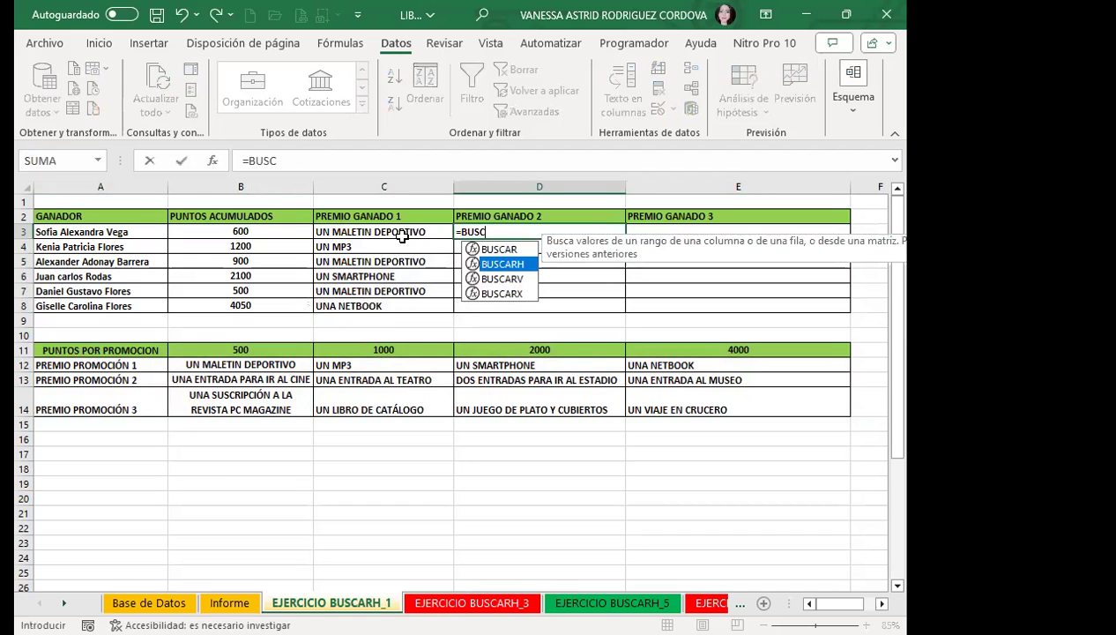
{"action": "key", "text": "Tab"}
{"action": "left_click", "coordinate": [255, 231]}
{"action": "type", "text": ";PUNT"}
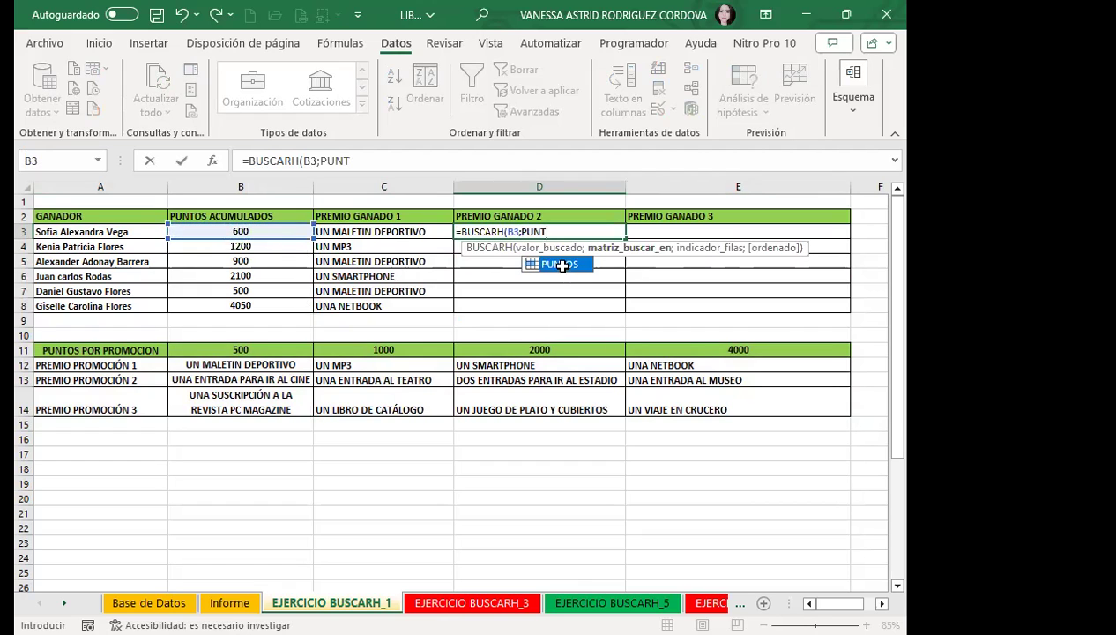
{"action": "double_click", "coordinate": [564, 265]}
{"action": "type", "text": ";"}
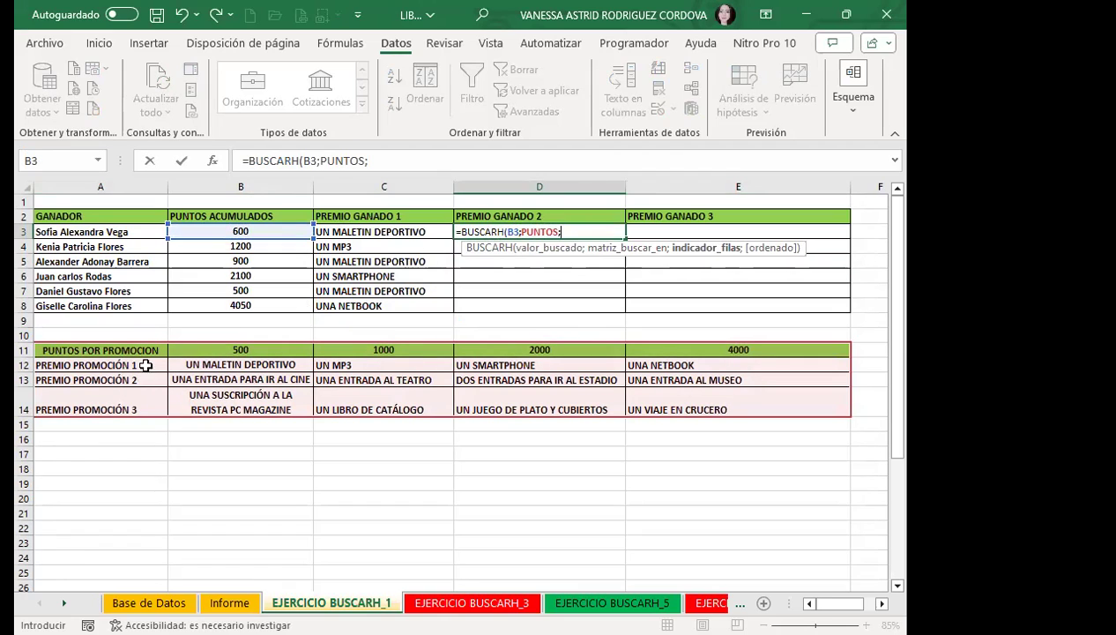
{"action": "type", "text": "3;"}
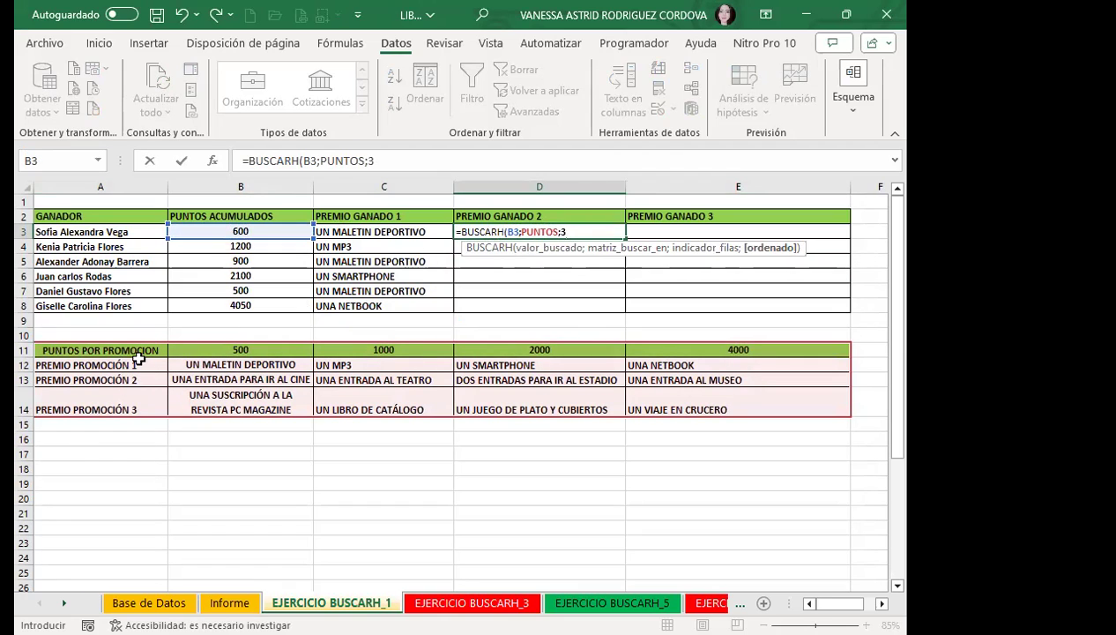
{"action": "type", "text": "1"}
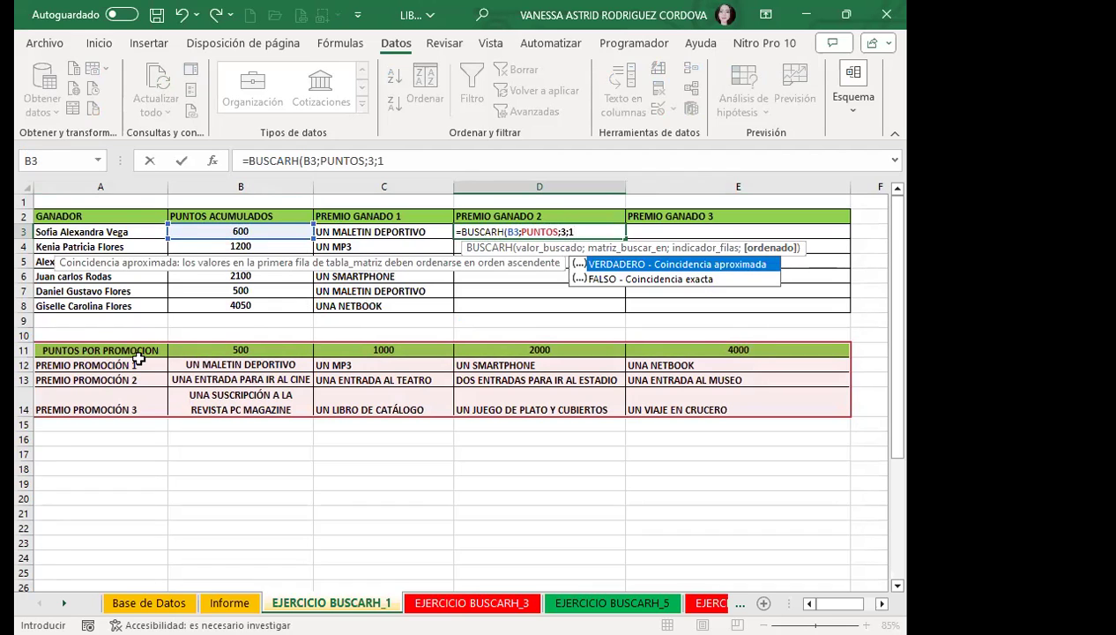
{"action": "key", "text": "Return"}
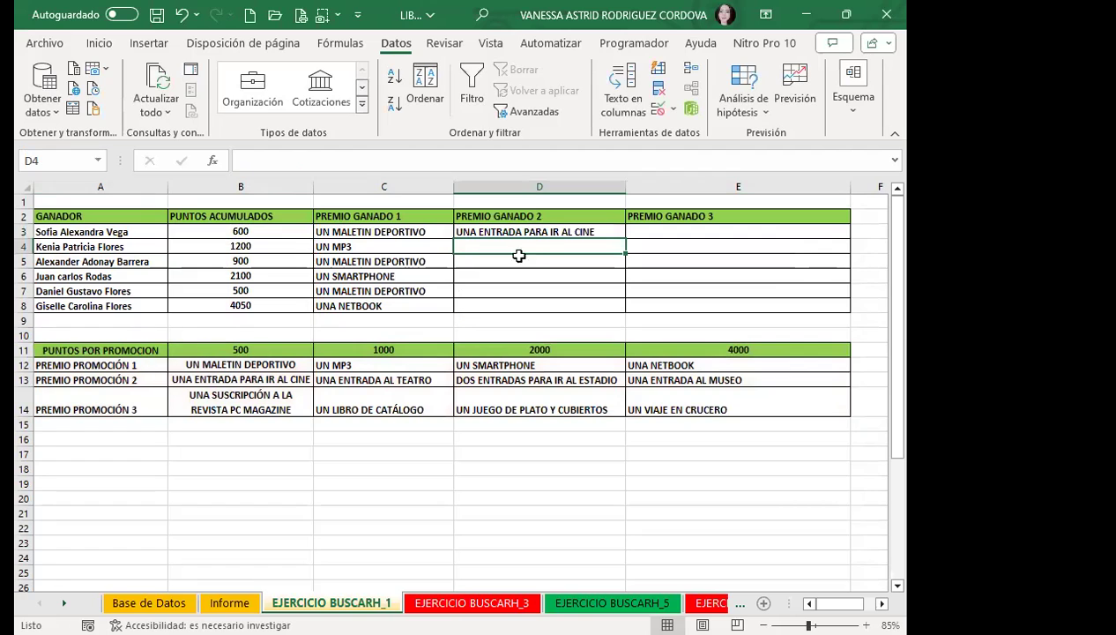
{"action": "left_click", "coordinate": [545, 230]}
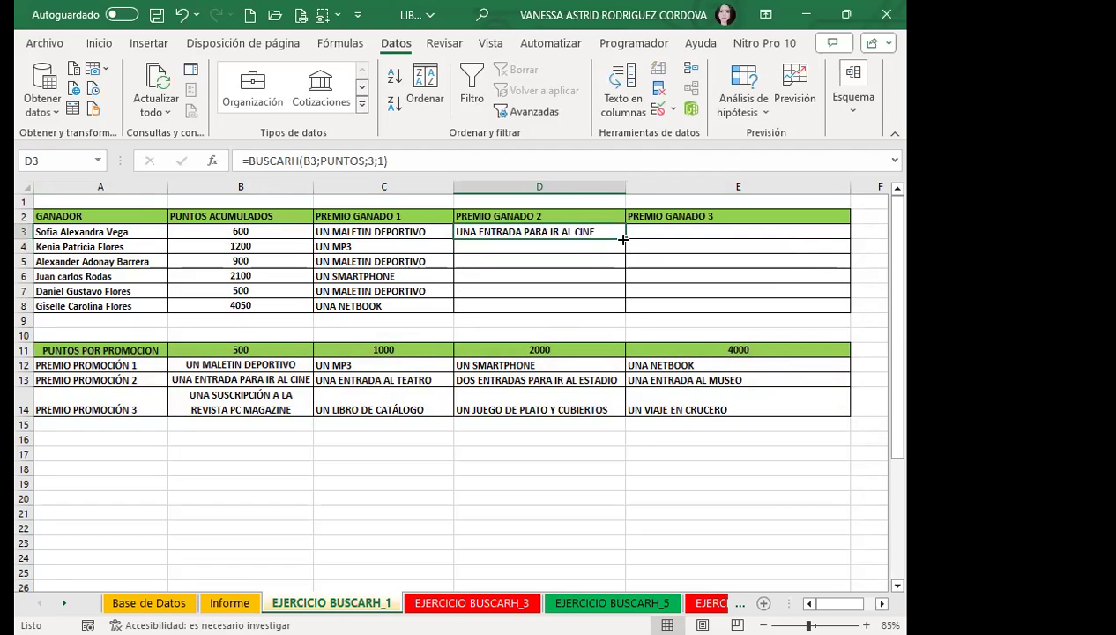
{"action": "double_click", "coordinate": [622, 238]}
{"action": "left_click", "coordinate": [487, 302]}
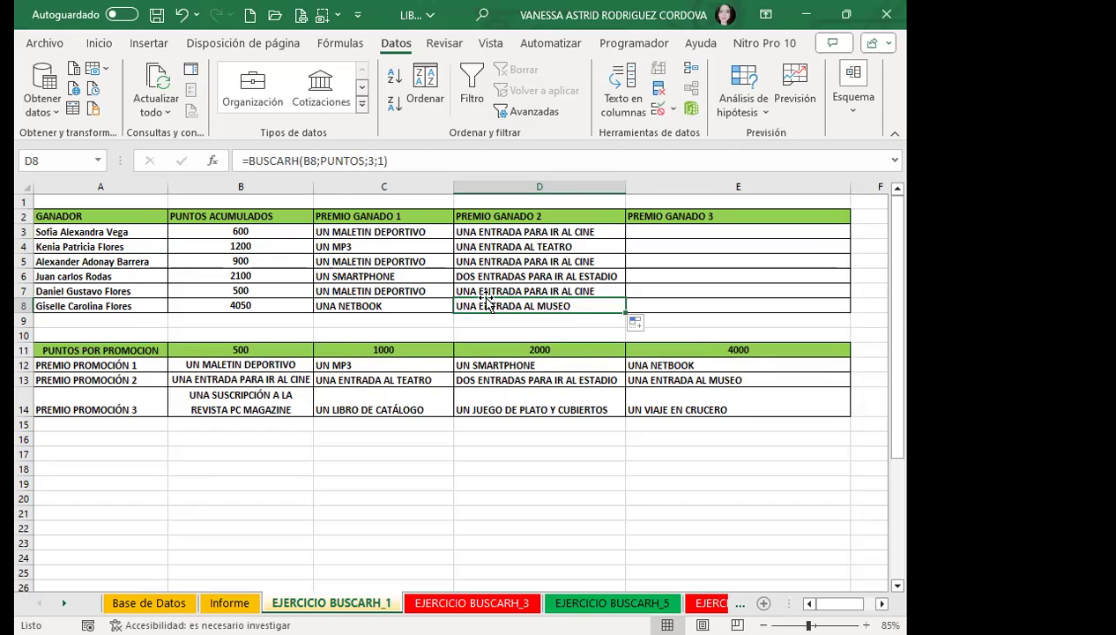
{"action": "left_click", "coordinate": [520, 233]}
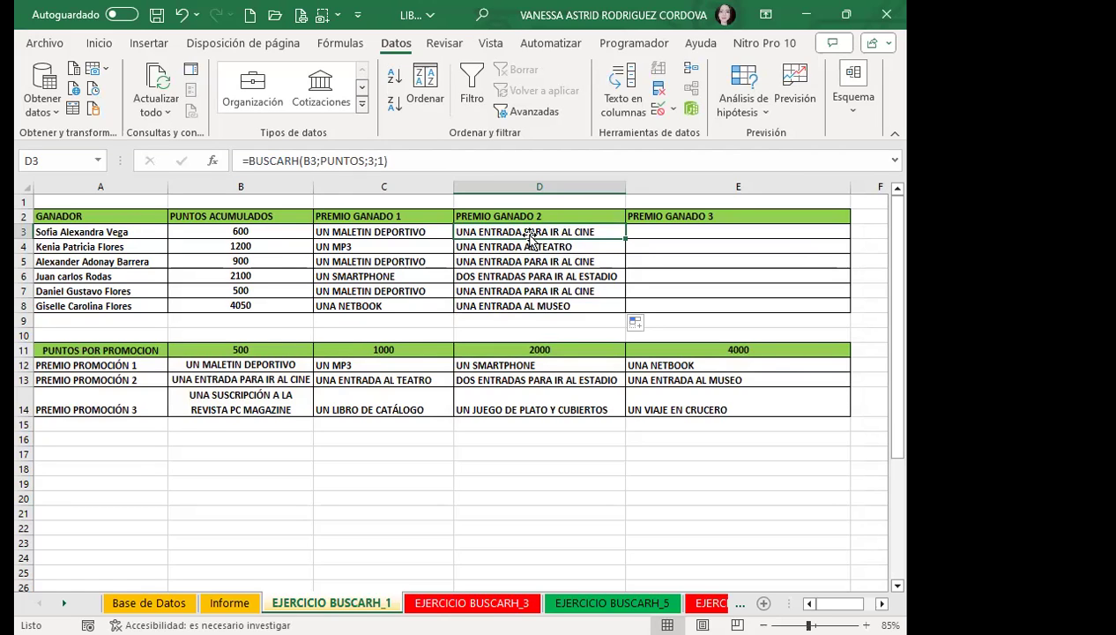
{"action": "left_click", "coordinate": [696, 230]}
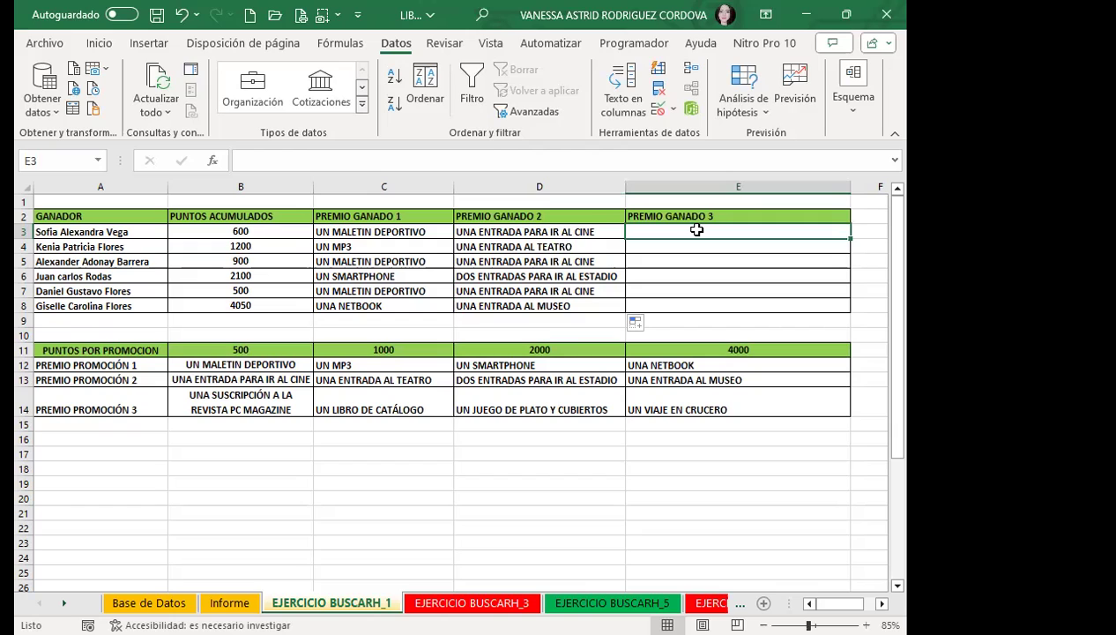
Name the points range B3:B8 ACULUMADOS.
{"action": "left_click_drag", "start_coordinate": [261, 231], "coordinate": [258, 305]}
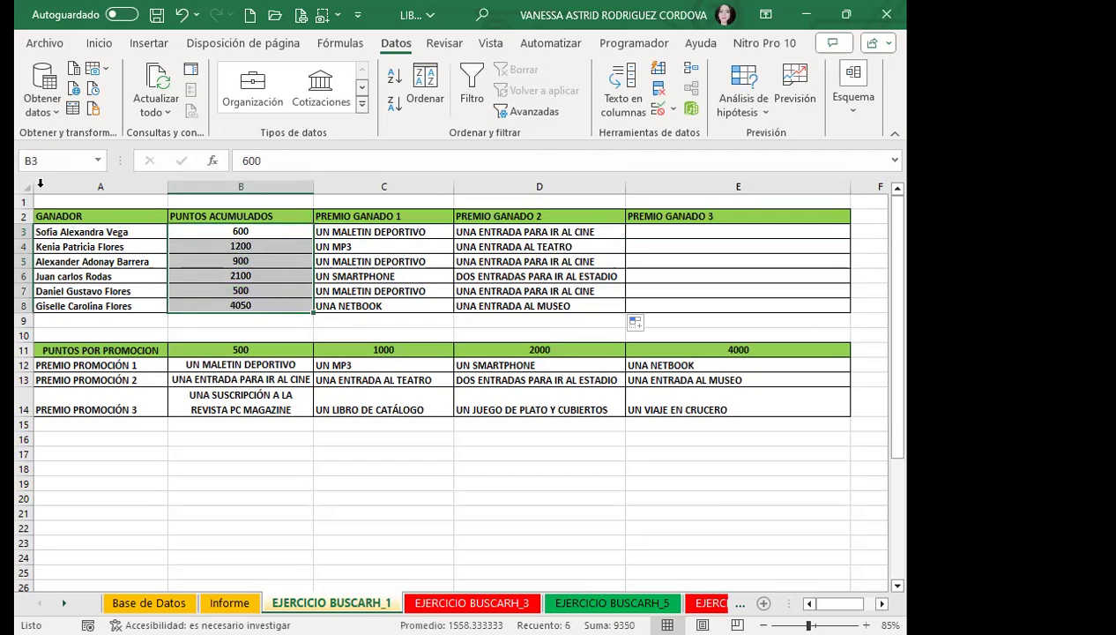
{"action": "left_click", "coordinate": [66, 163]}
{"action": "type", "text": "ACULUMADOS"}
{"action": "key", "text": "Return"}
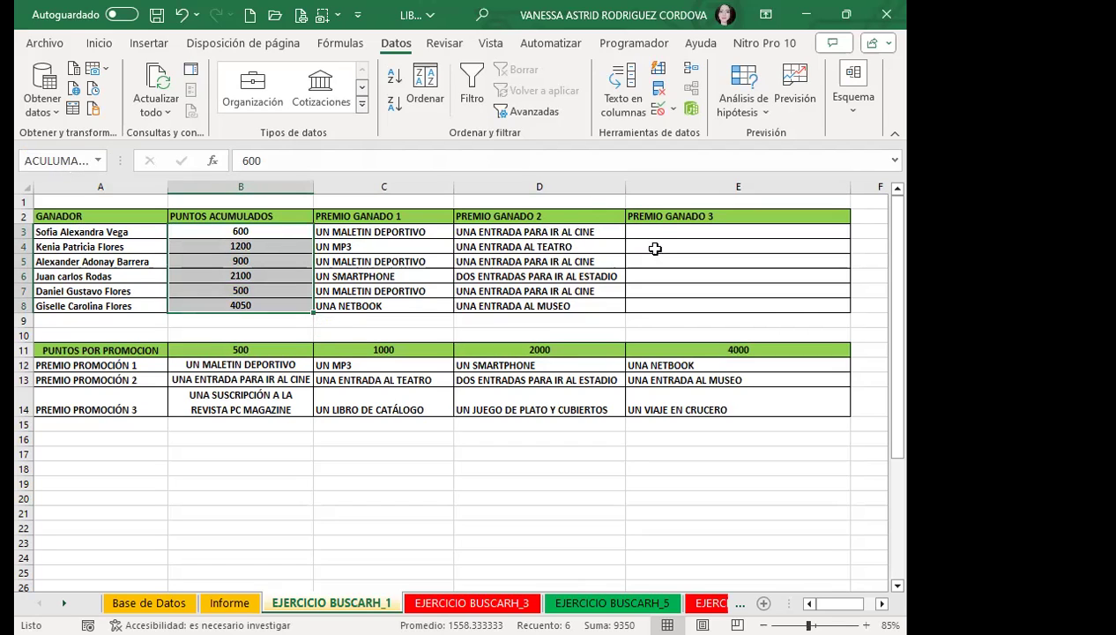
Type =BUSCARH(ACULUMADOS;PUNTOS;4;1) in E3 for the third prize.
{"action": "left_click", "coordinate": [648, 231]}
{"action": "type", "text": "="}
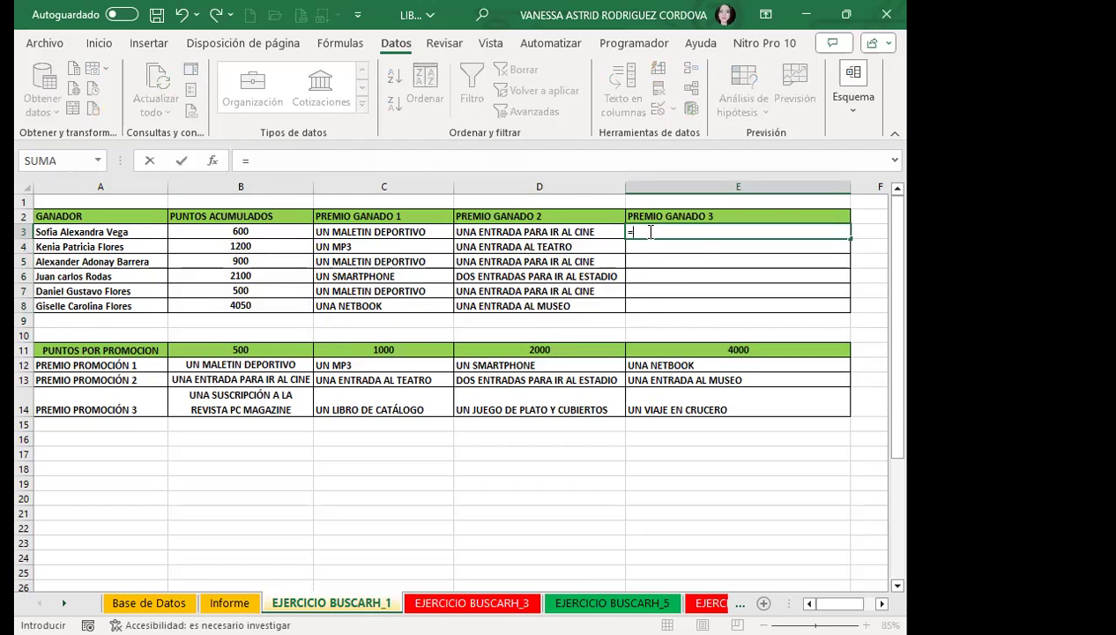
{"action": "type", "text": "BUS"}
{"action": "left_click", "coordinate": [672, 266]}
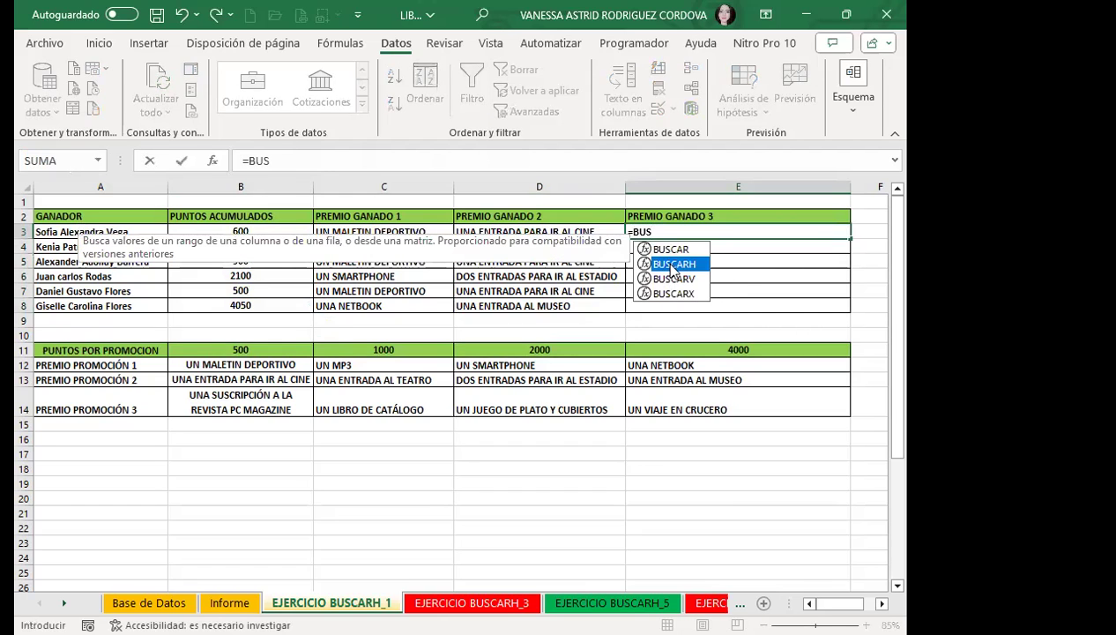
{"action": "double_click", "coordinate": [672, 266]}
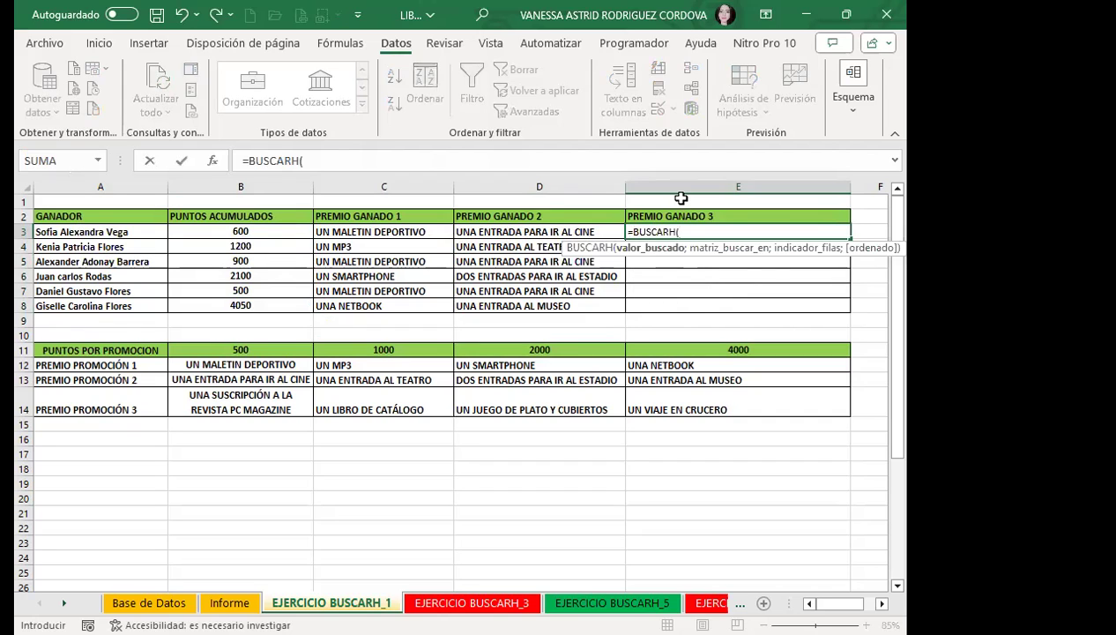
{"action": "type", "text": "ACU"}
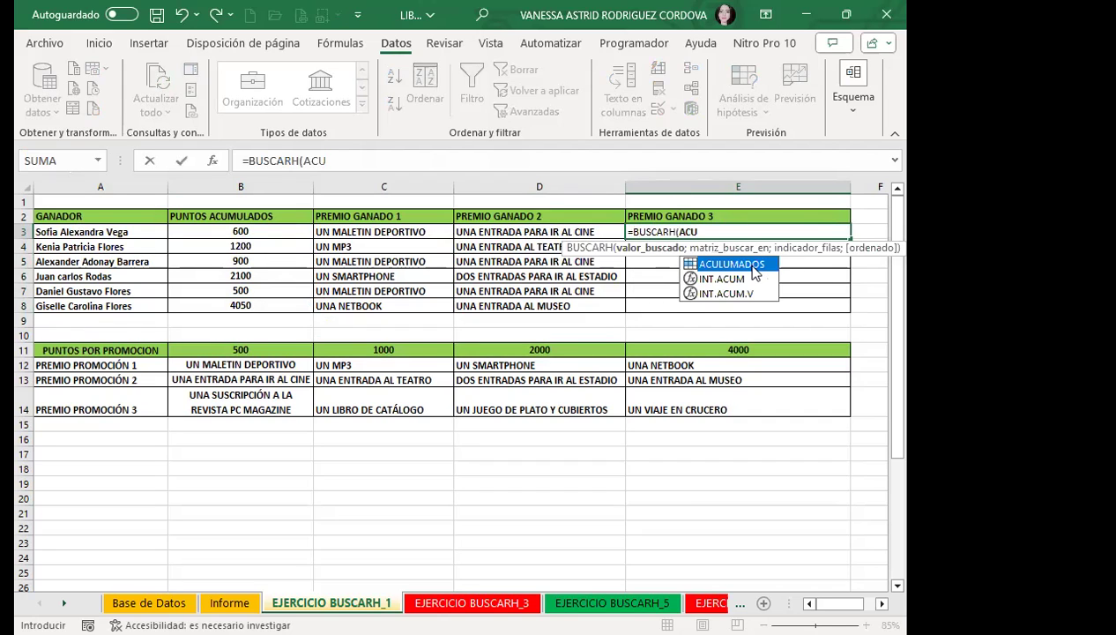
{"action": "double_click", "coordinate": [750, 265]}
{"action": "type", "text": ";"}
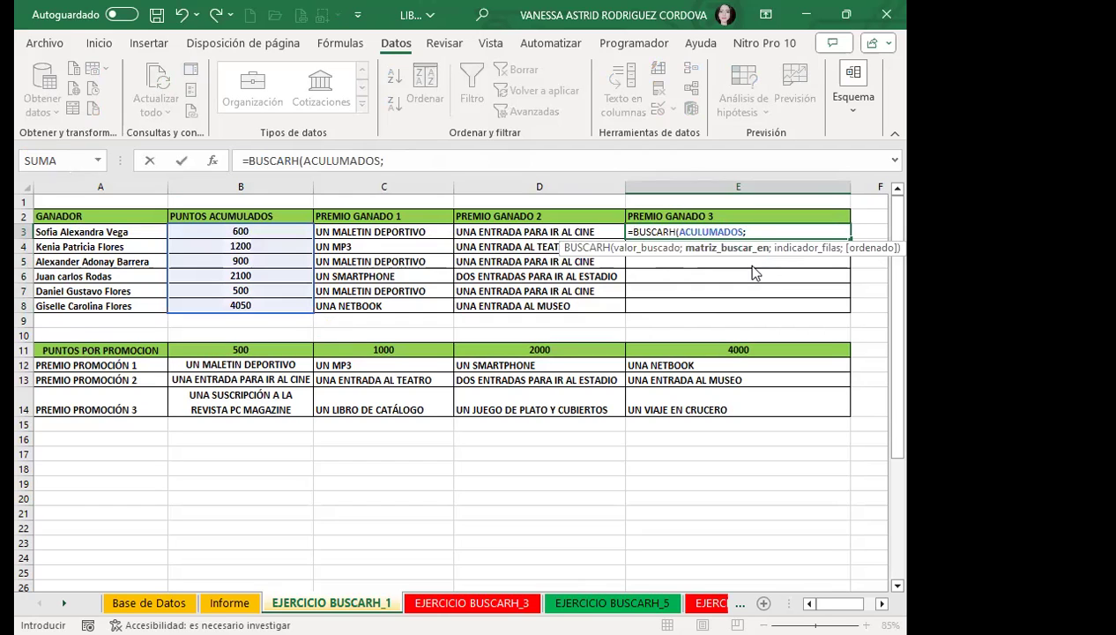
{"action": "type", "text": "PU"}
{"action": "double_click", "coordinate": [775, 259]}
{"action": "type", "text": ";"}
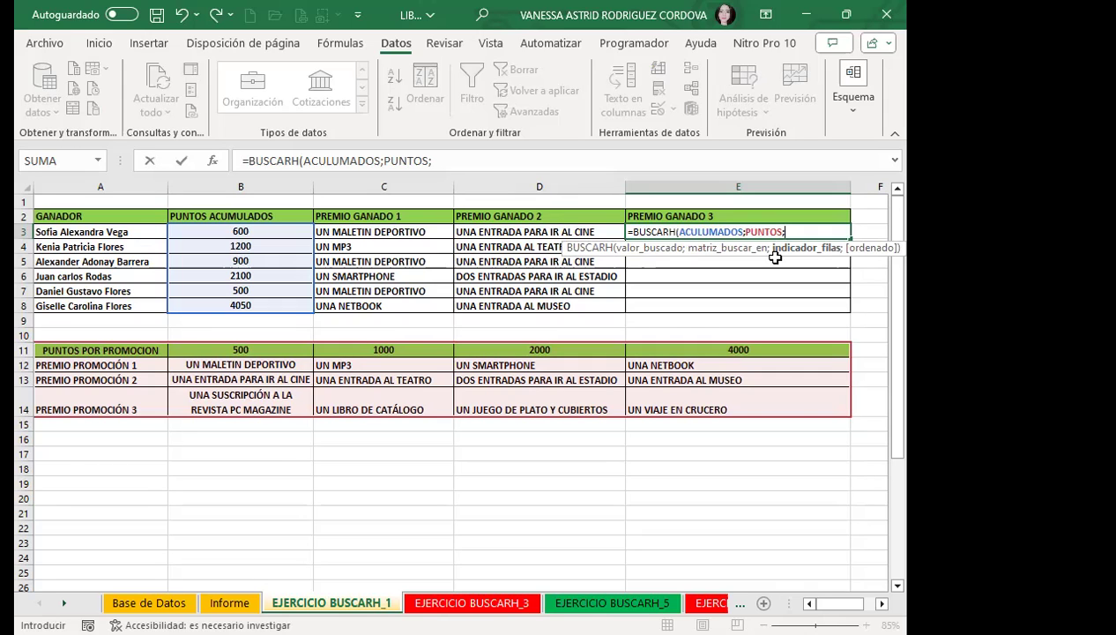
{"action": "type", "text": "4"}
{"action": "type", "text": ";"}
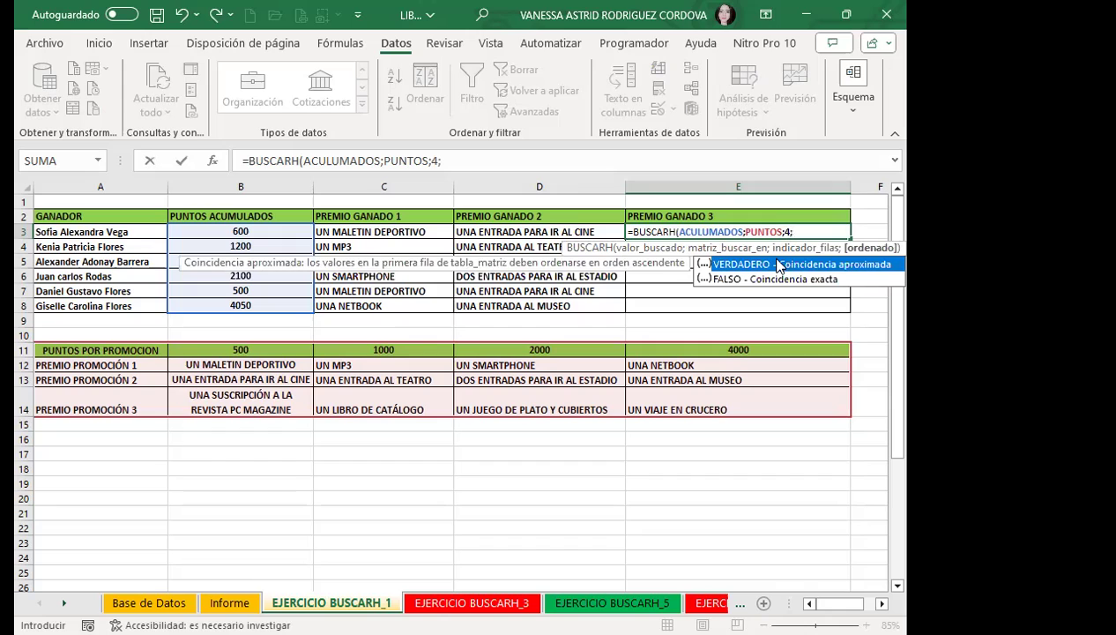
{"action": "type", "text": "1"}
{"action": "type", "text": ")"}
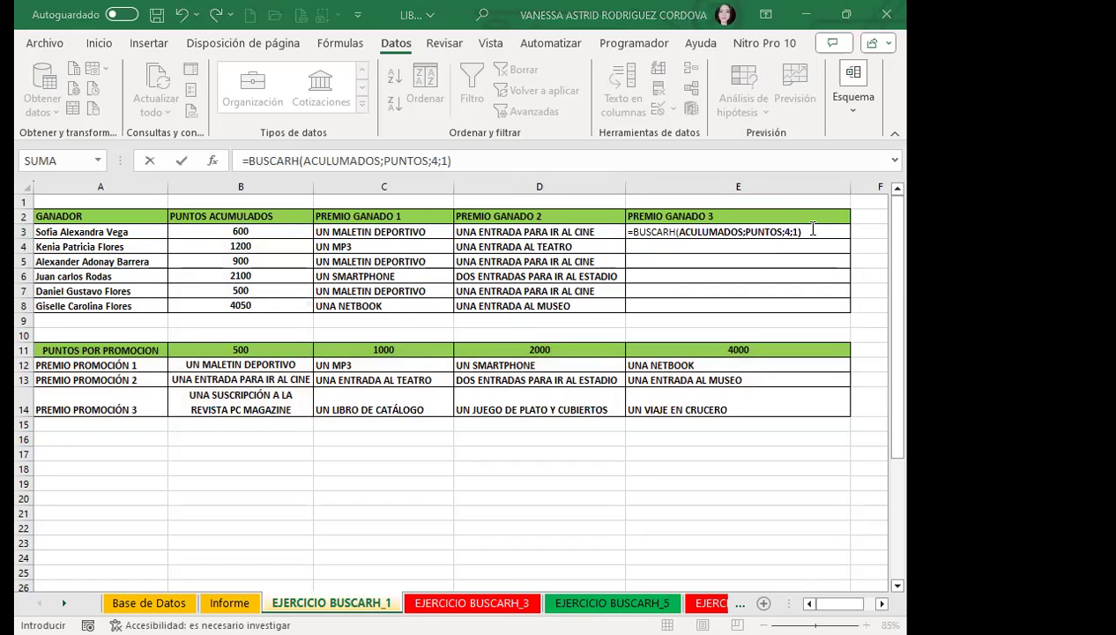
{"action": "key", "text": "Return"}
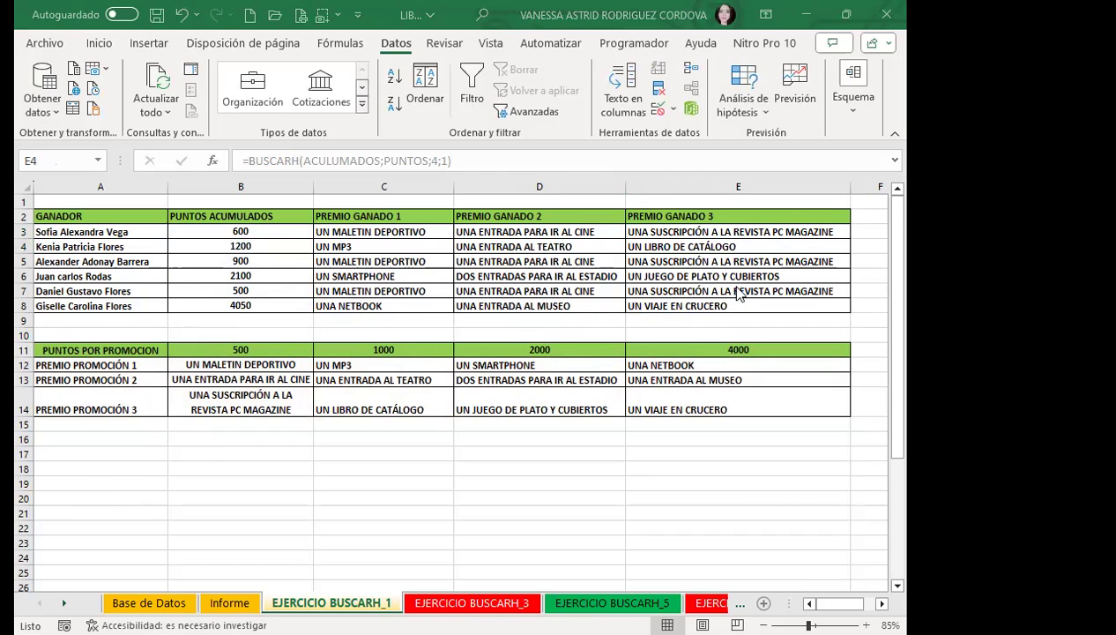
{"action": "left_click", "coordinate": [522, 234]}
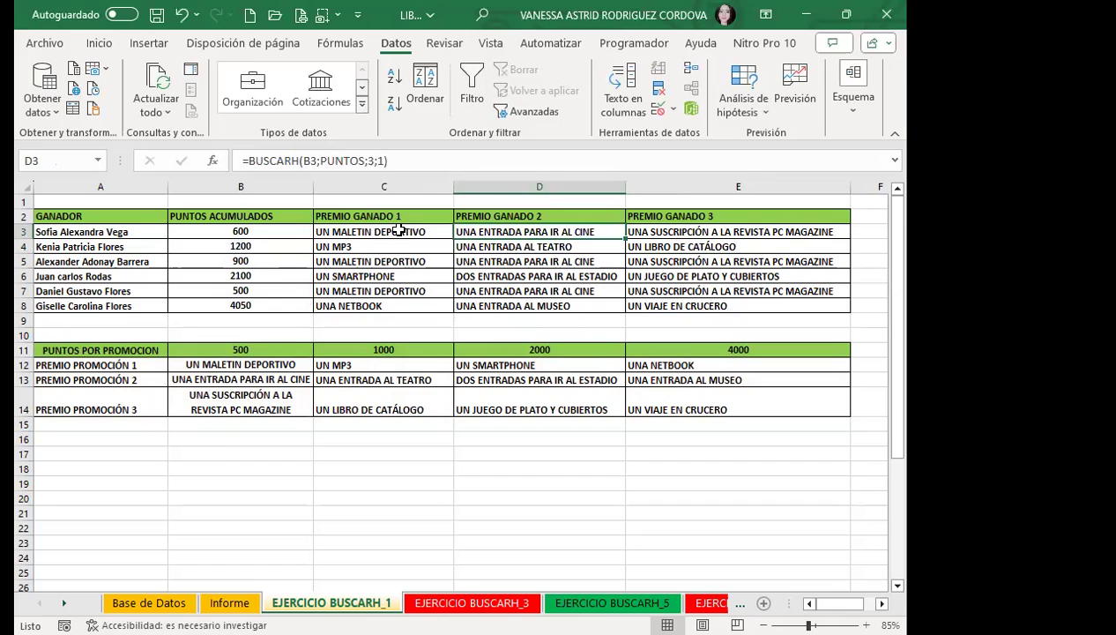
{"action": "left_click", "coordinate": [399, 230]}
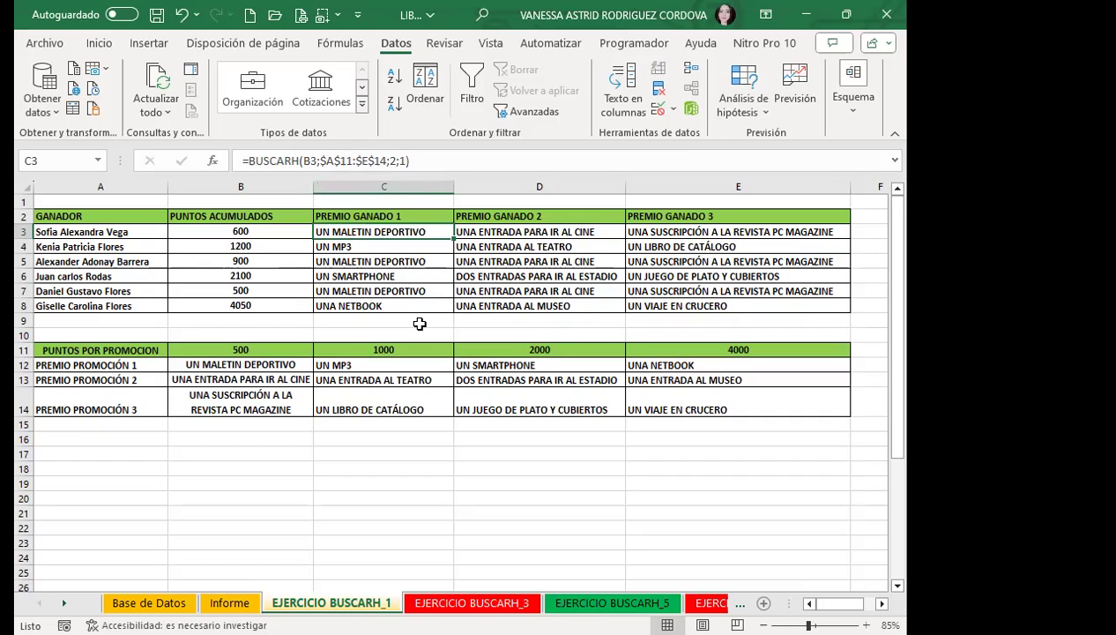
{"action": "left_click", "coordinate": [678, 247]}
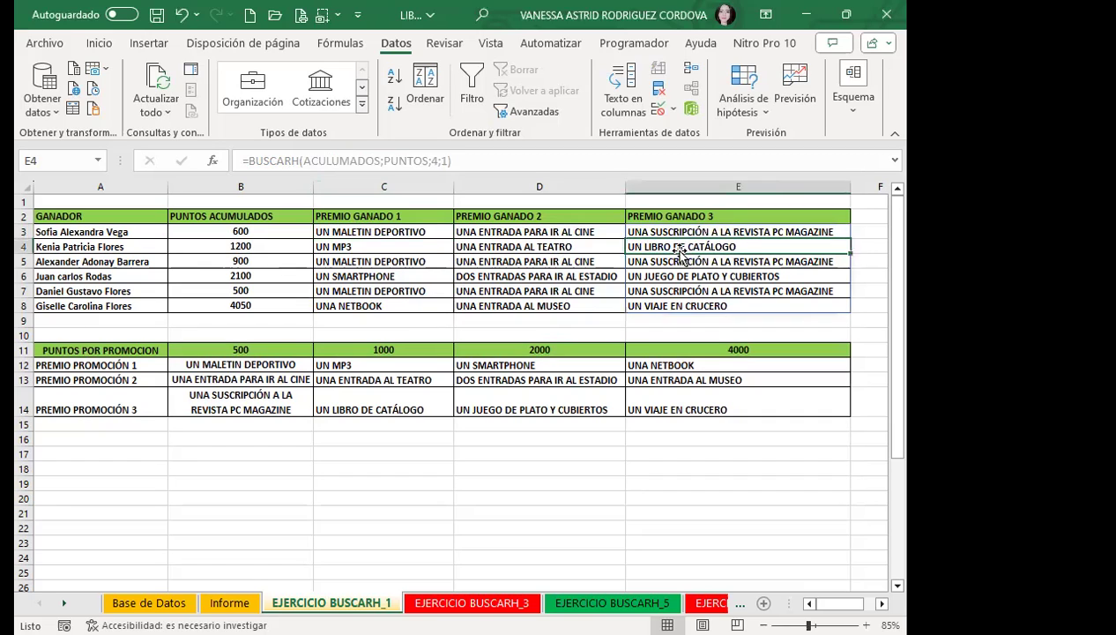
{"action": "left_click", "coordinate": [681, 219]}
{"action": "left_click", "coordinate": [663, 232]}
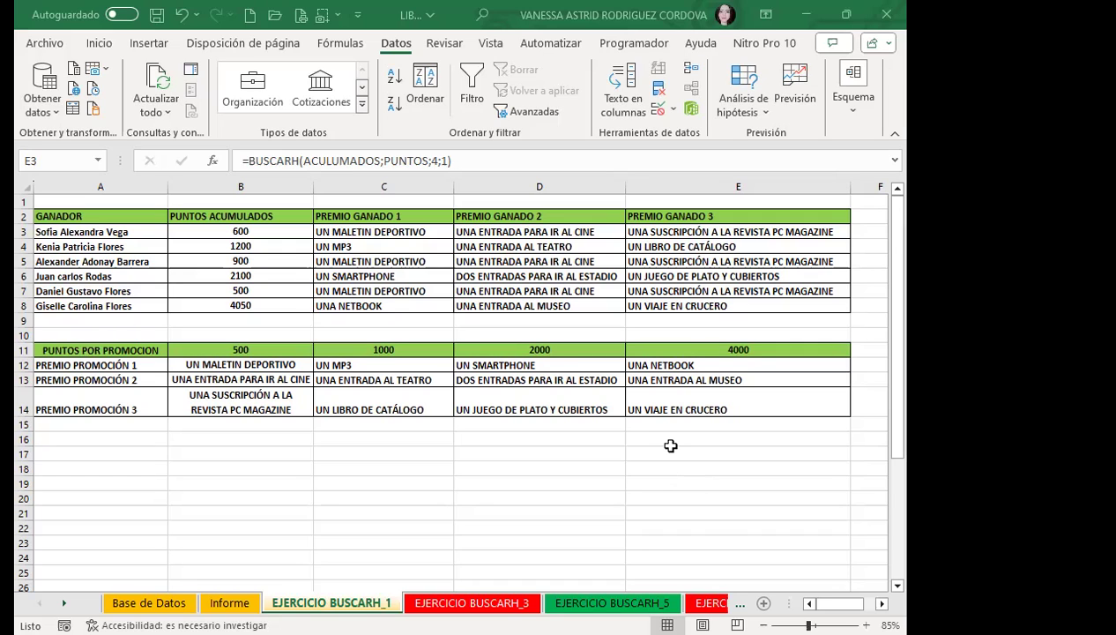
Switch to the EJERCICIO BUSCARH_3 sheet and look over its product tables.
{"action": "left_click", "coordinate": [429, 601]}
{"action": "scroll", "coordinate": [489, 401], "scroll_direction": "down", "scroll_amount": 5}
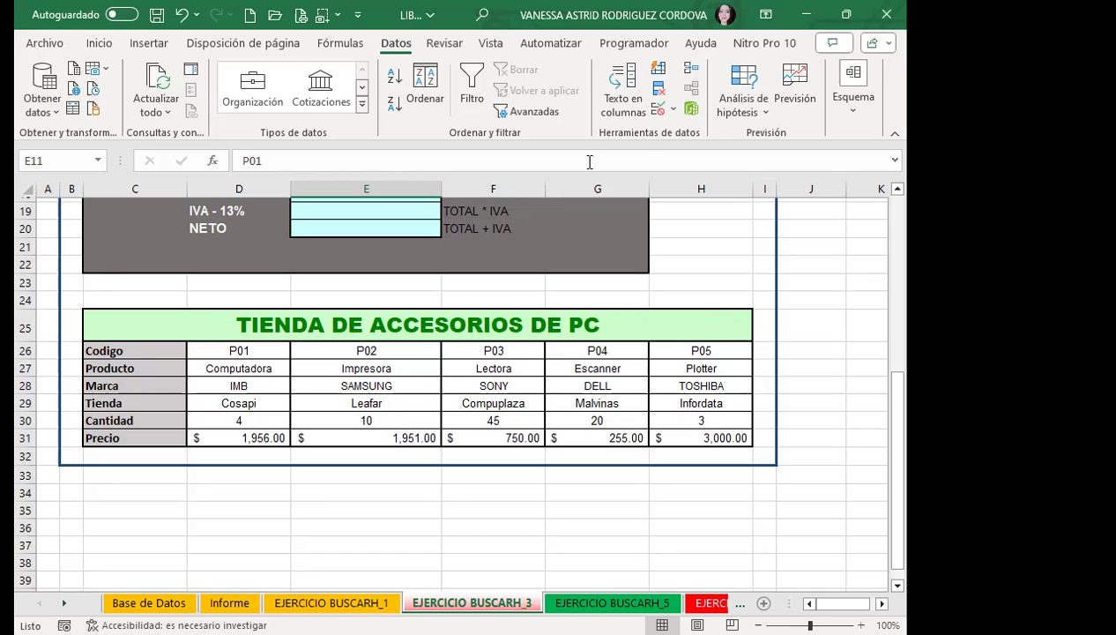
{"action": "scroll", "coordinate": [333, 300], "scroll_direction": "up", "scroll_amount": 2}
{"action": "scroll", "coordinate": [291, 339], "scroll_direction": "up", "scroll_amount": 2}
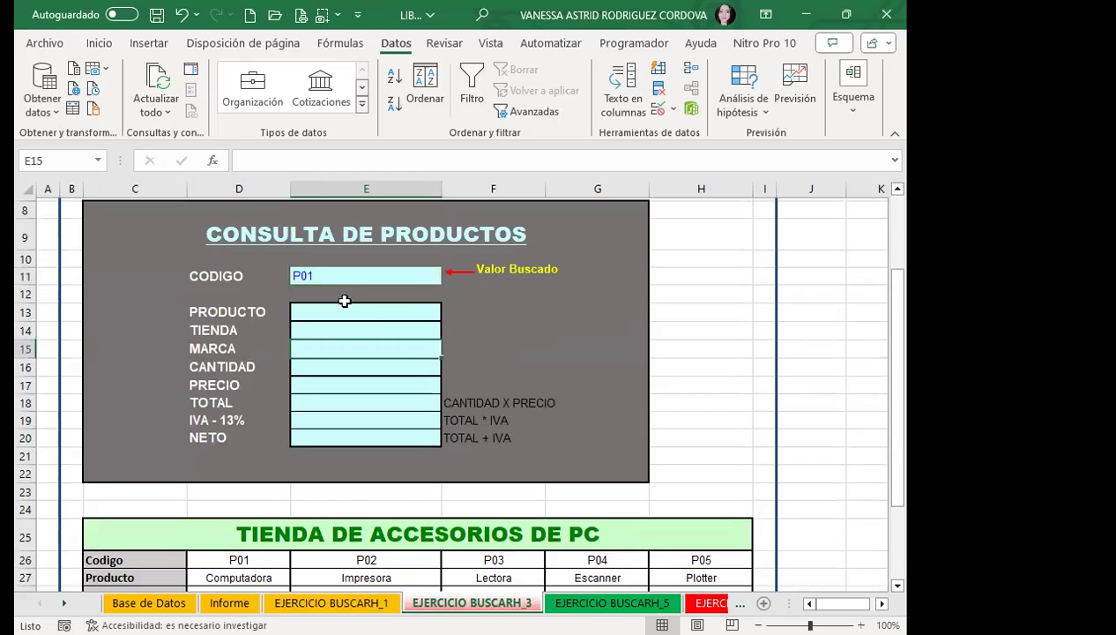
{"action": "scroll", "coordinate": [260, 508], "scroll_direction": "down", "scroll_amount": 1}
{"action": "scroll", "coordinate": [261, 507], "scroll_direction": "down", "scroll_amount": 2}
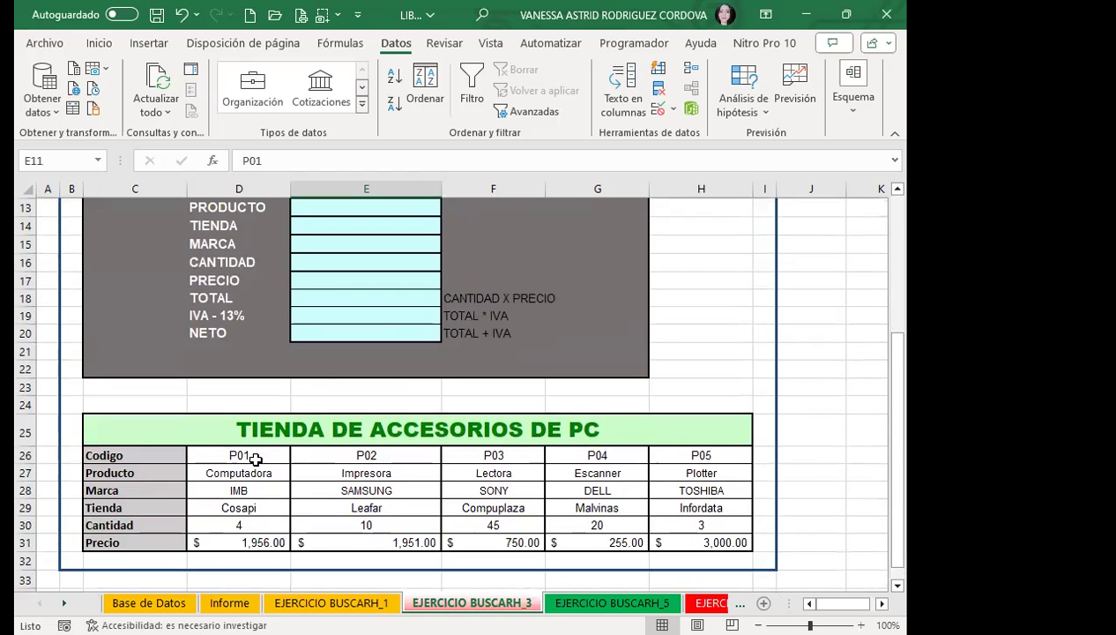
{"action": "scroll", "coordinate": [311, 379], "scroll_direction": "up", "scroll_amount": 2}
Delete the P01 code from the CODIGO cell E11.
{"action": "left_click_drag", "start_coordinate": [329, 316], "coordinate": [327, 432]}
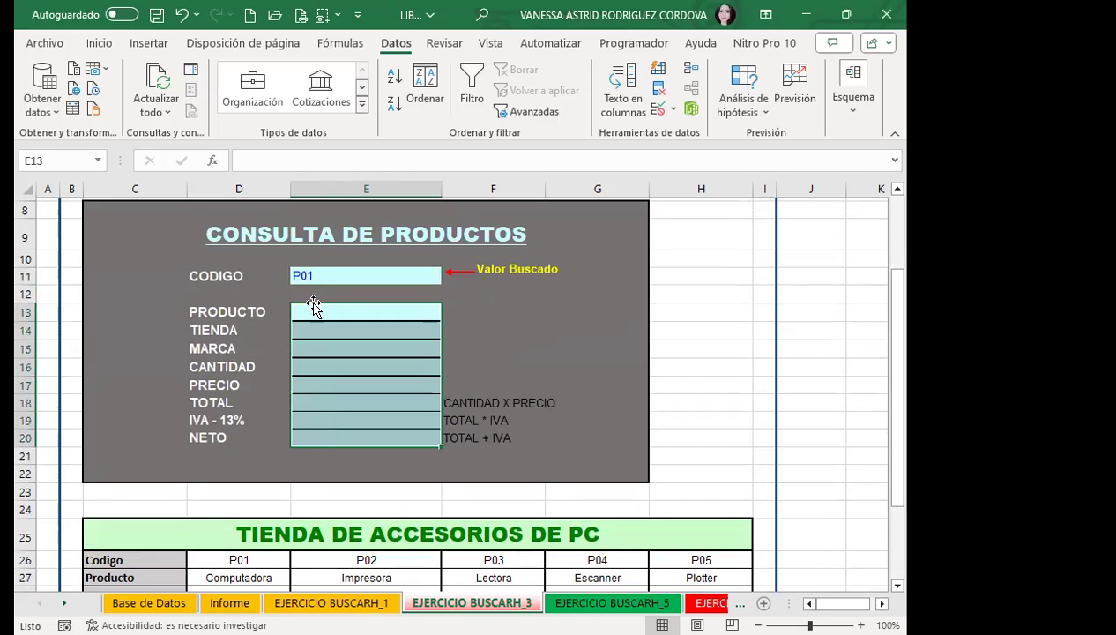
{"action": "left_click", "coordinate": [320, 276]}
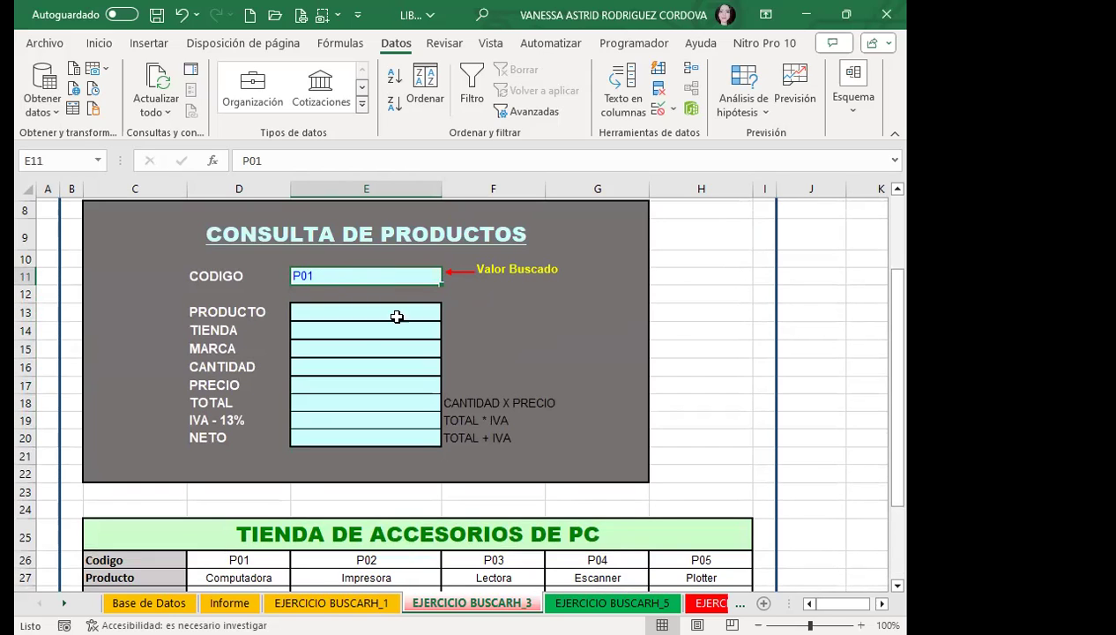
{"action": "scroll", "coordinate": [339, 364], "scroll_direction": "down", "scroll_amount": 2}
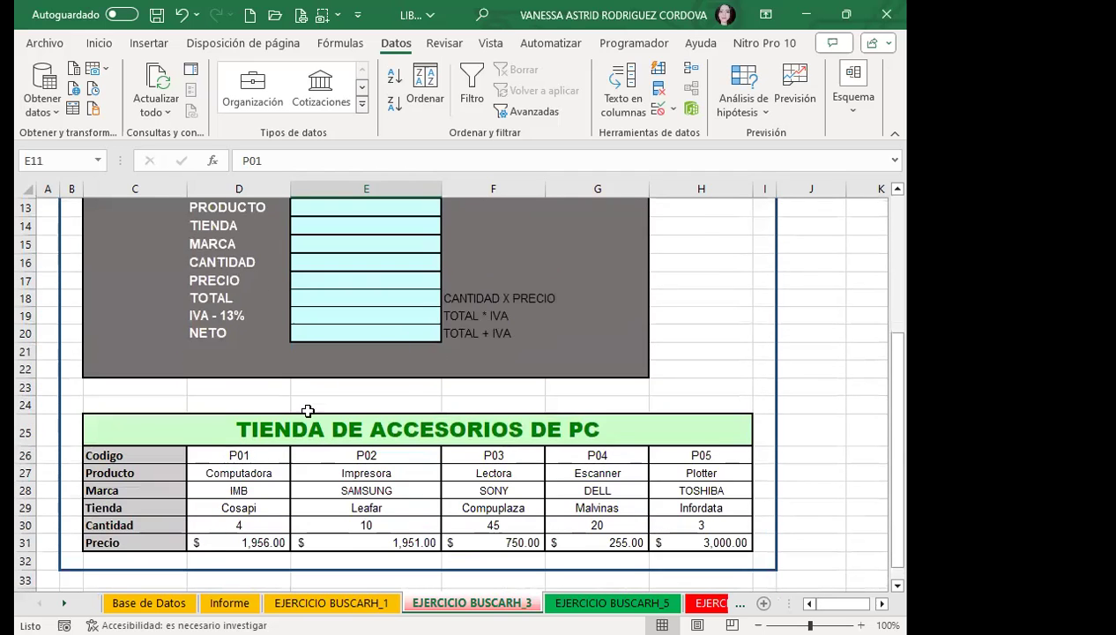
{"action": "scroll", "coordinate": [307, 407], "scroll_direction": "up", "scroll_amount": 3}
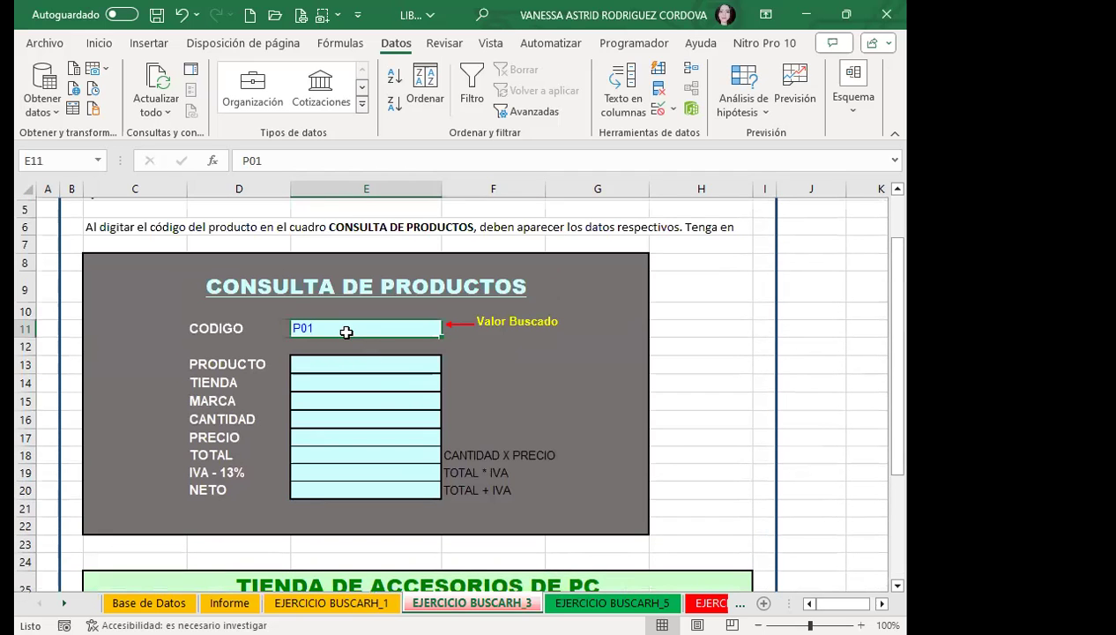
{"action": "key", "text": "Delete"}
Add a List data validation to E11 with source =$D$26:$H$26 (codes P01–P05).
{"action": "left_click", "coordinate": [654, 117]}
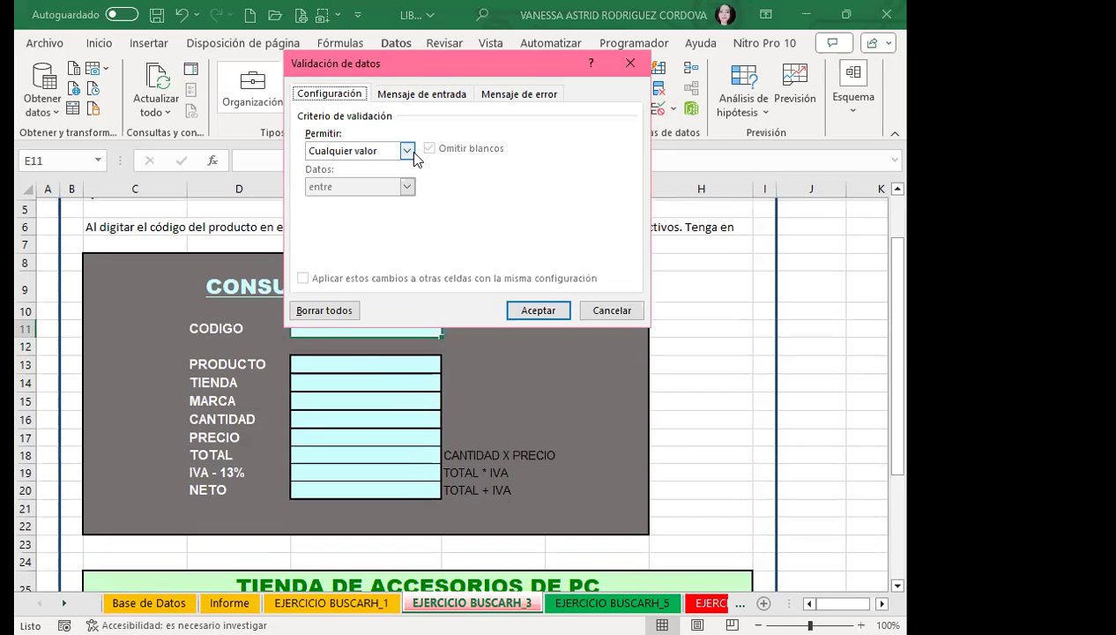
{"action": "left_click", "coordinate": [406, 151]}
{"action": "left_click", "coordinate": [318, 201]}
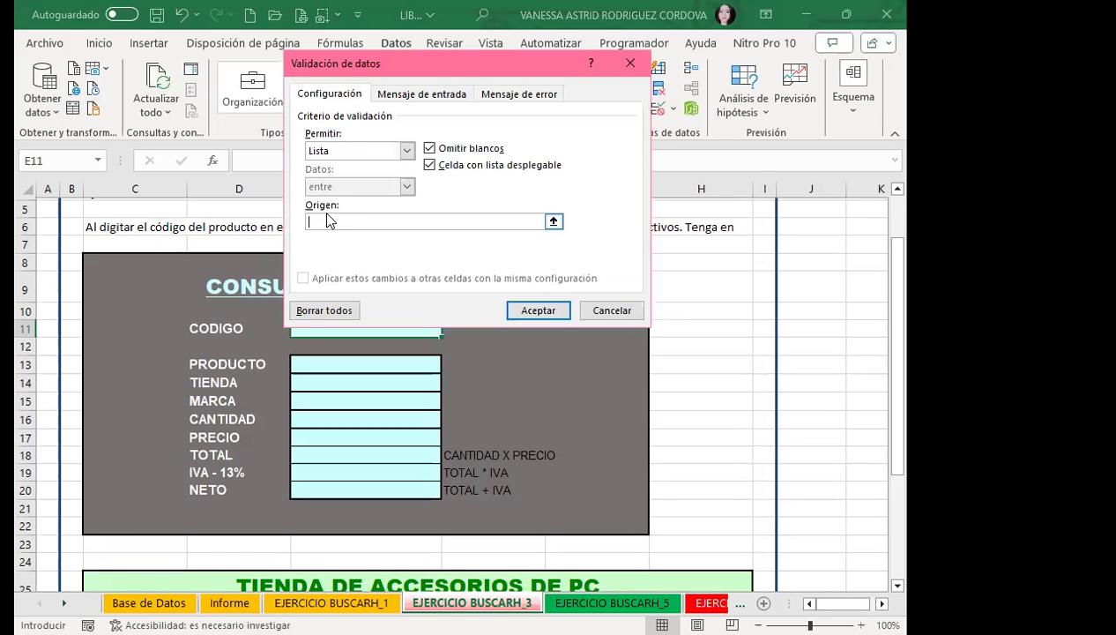
{"action": "scroll", "coordinate": [366, 442], "scroll_direction": "down", "scroll_amount": 3}
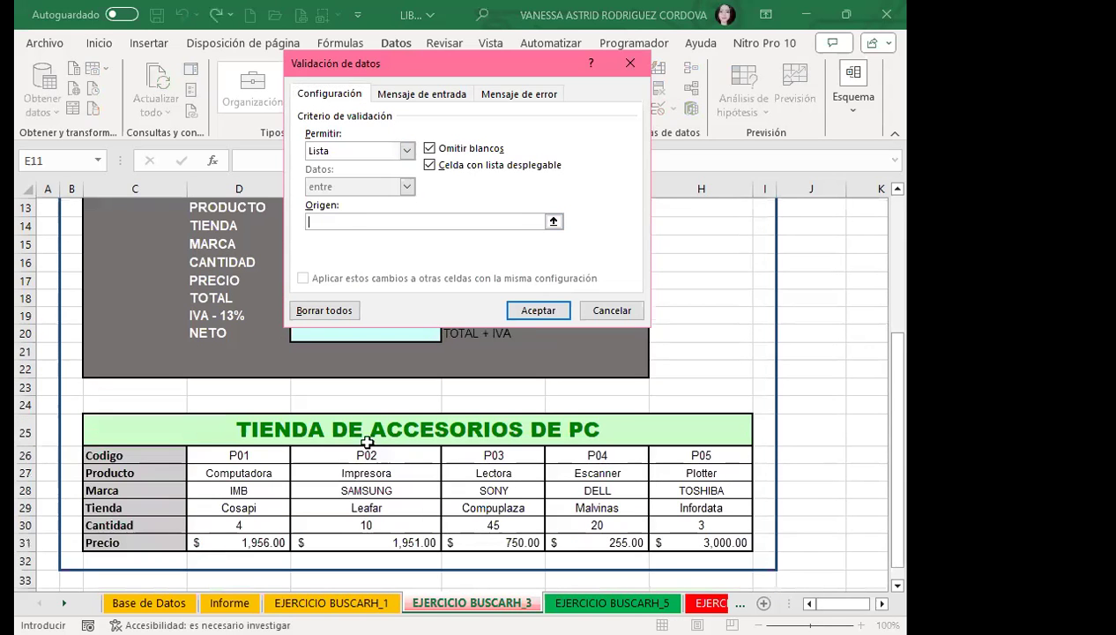
{"action": "left_click", "coordinate": [235, 454]}
{"action": "left_click_drag", "start_coordinate": [550, 455], "coordinate": [675, 455]}
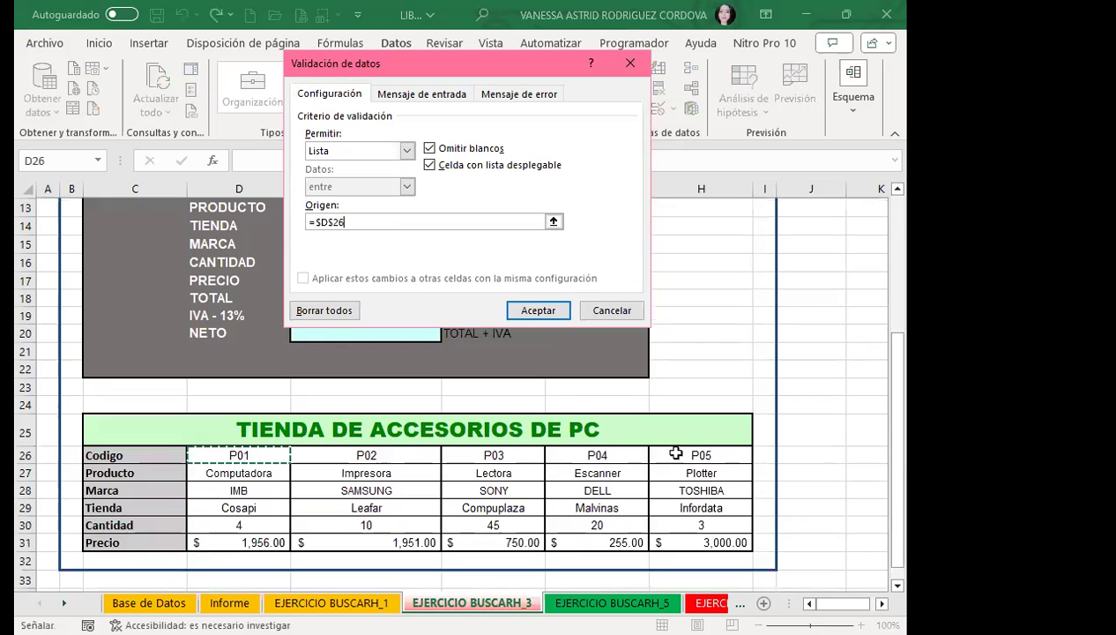
{"action": "left_click", "coordinate": [539, 311]}
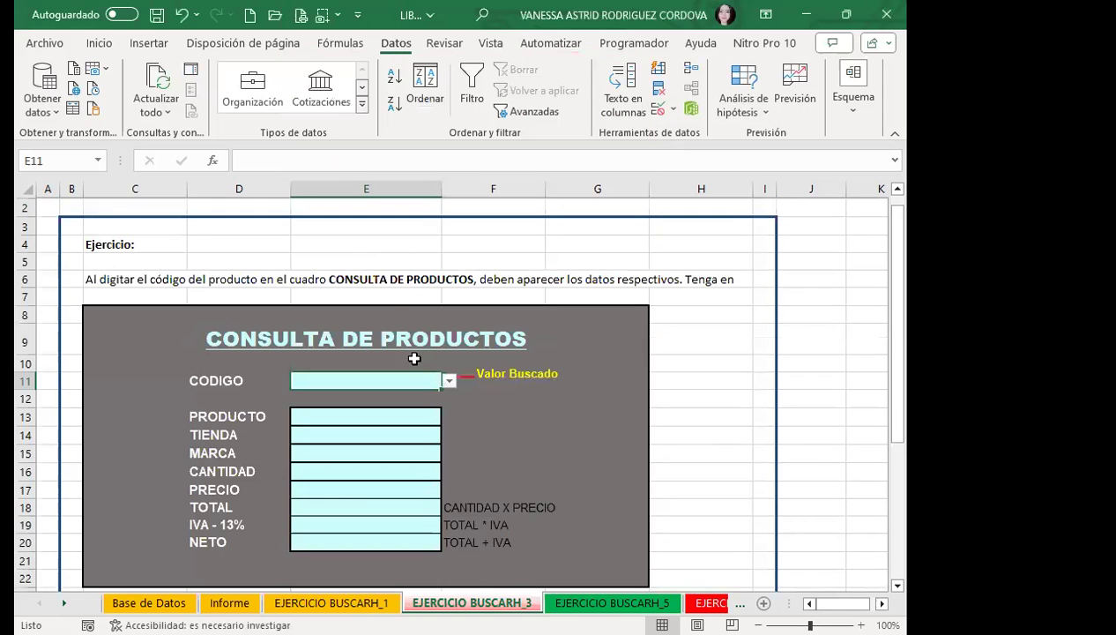
Test E11's code dropdown by choosing P01 and then P02, and leave P01 selected.
{"action": "left_click", "coordinate": [446, 381]}
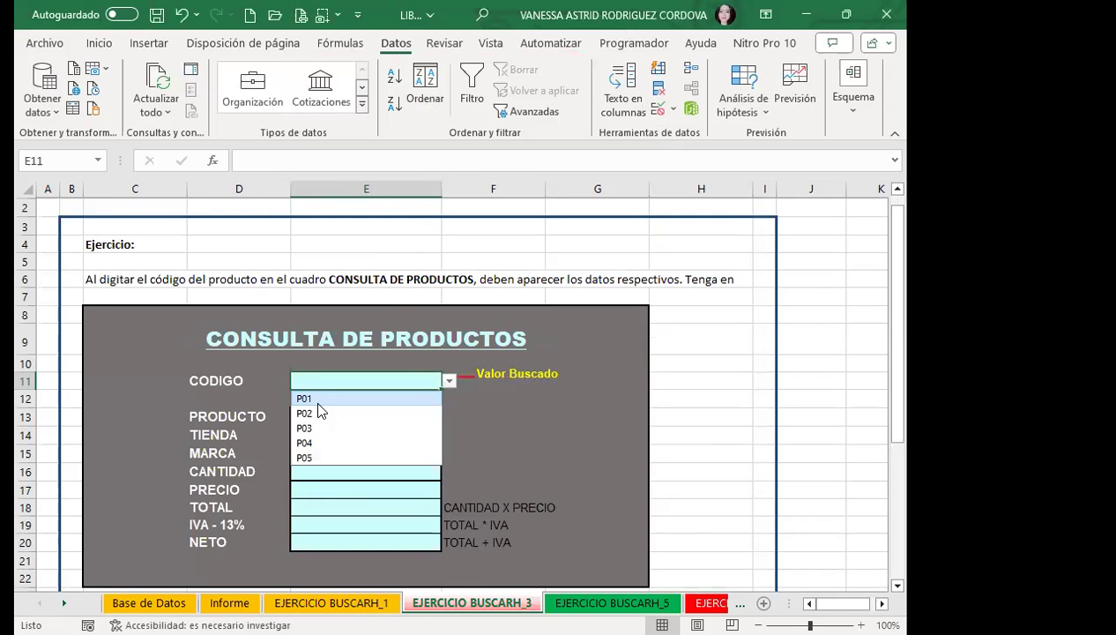
{"action": "left_click", "coordinate": [318, 401]}
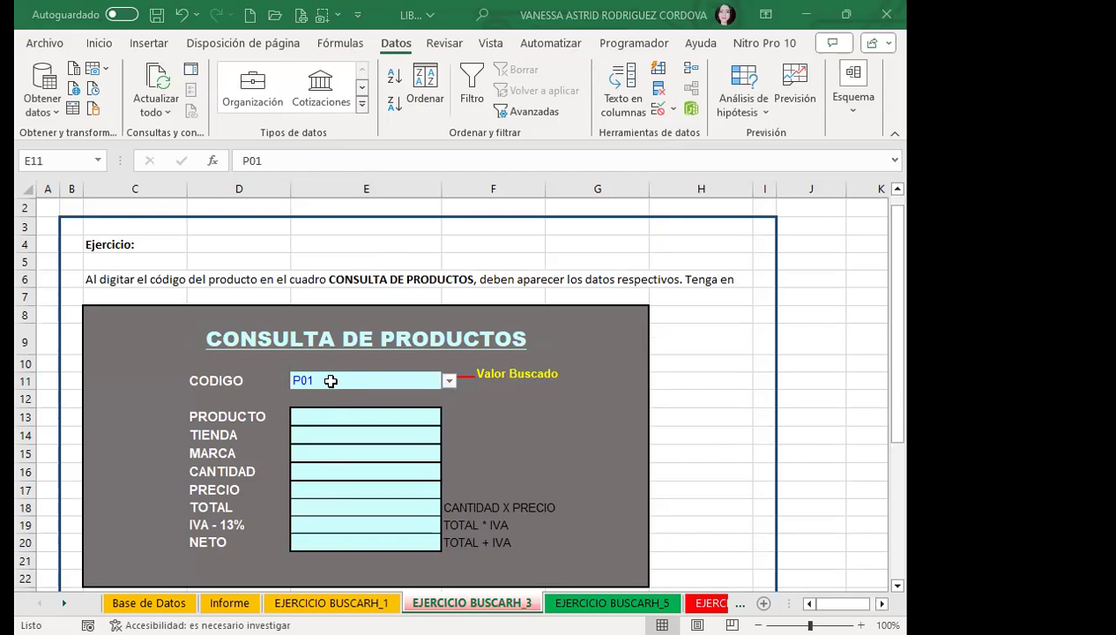
{"action": "left_click", "coordinate": [354, 380]}
{"action": "scroll", "coordinate": [356, 379], "scroll_direction": "down", "scroll_amount": 2}
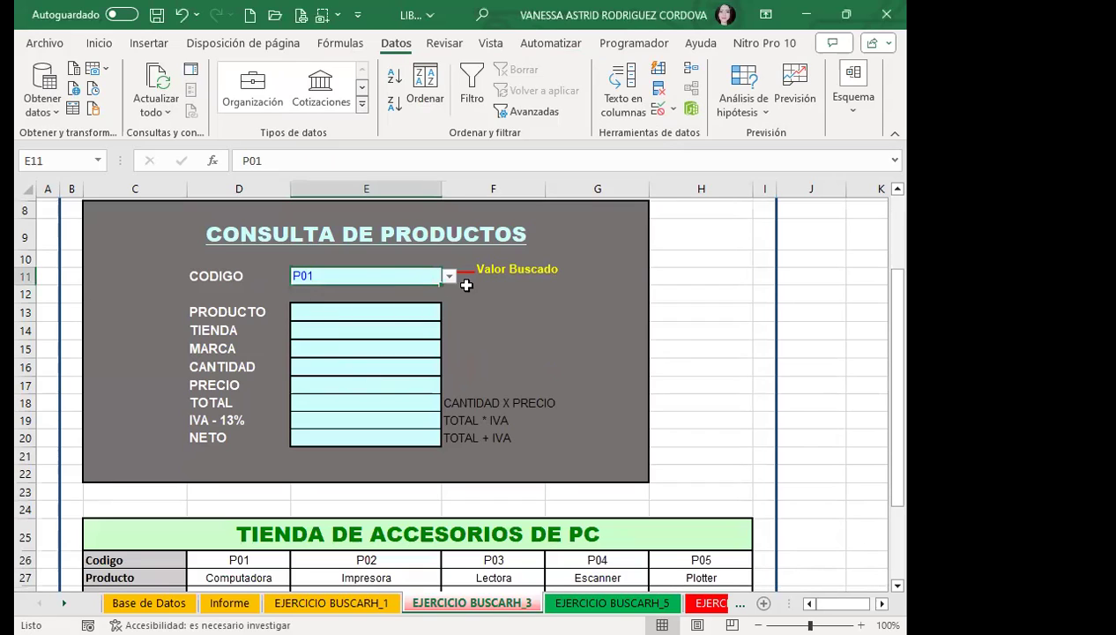
{"action": "left_click", "coordinate": [450, 278]}
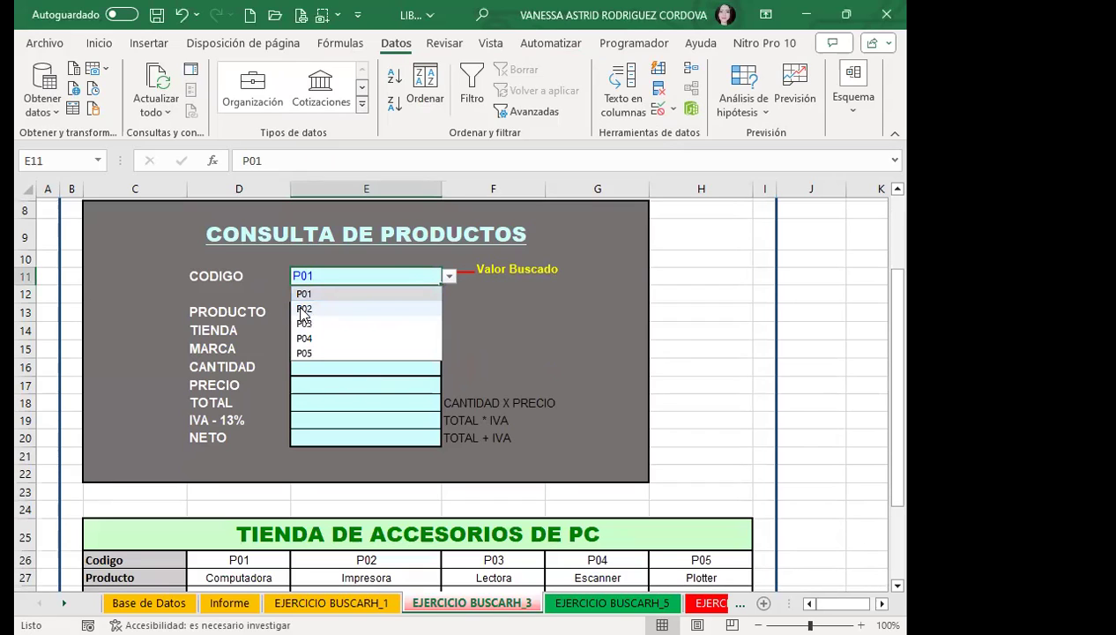
{"action": "left_click", "coordinate": [310, 307]}
{"action": "left_click", "coordinate": [450, 278]}
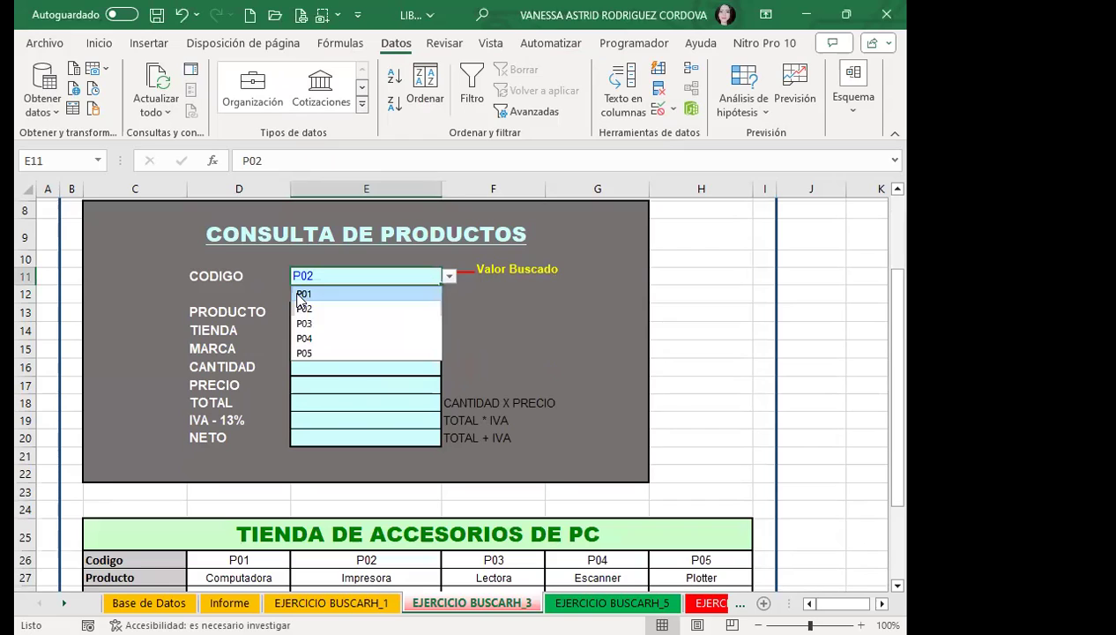
{"action": "left_click", "coordinate": [317, 292]}
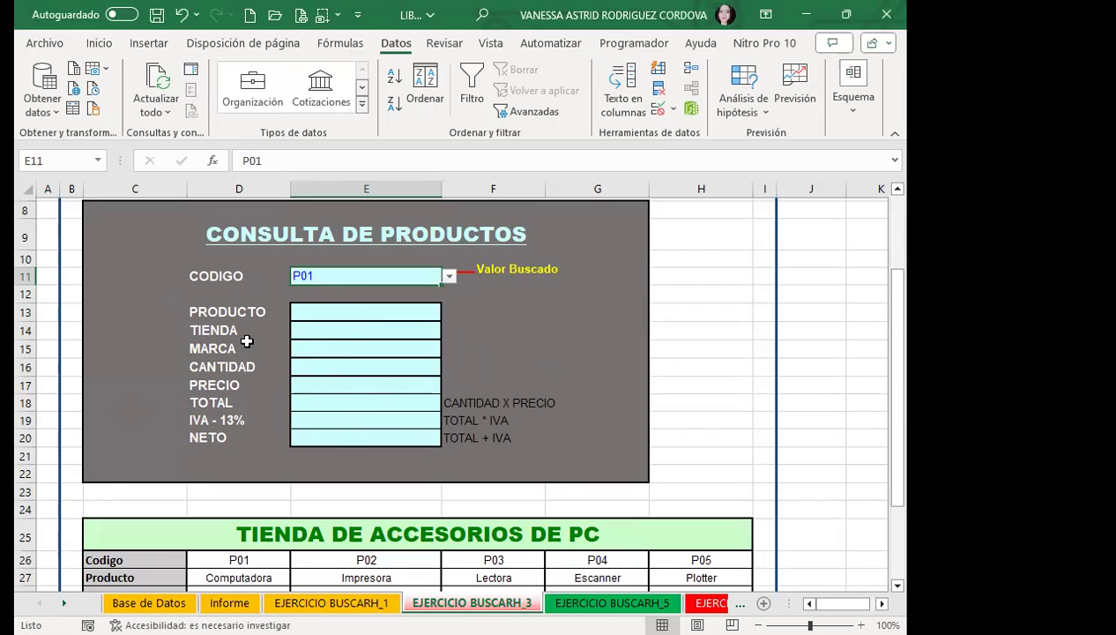
{"action": "scroll", "coordinate": [318, 275], "scroll_direction": "up", "scroll_amount": 3}
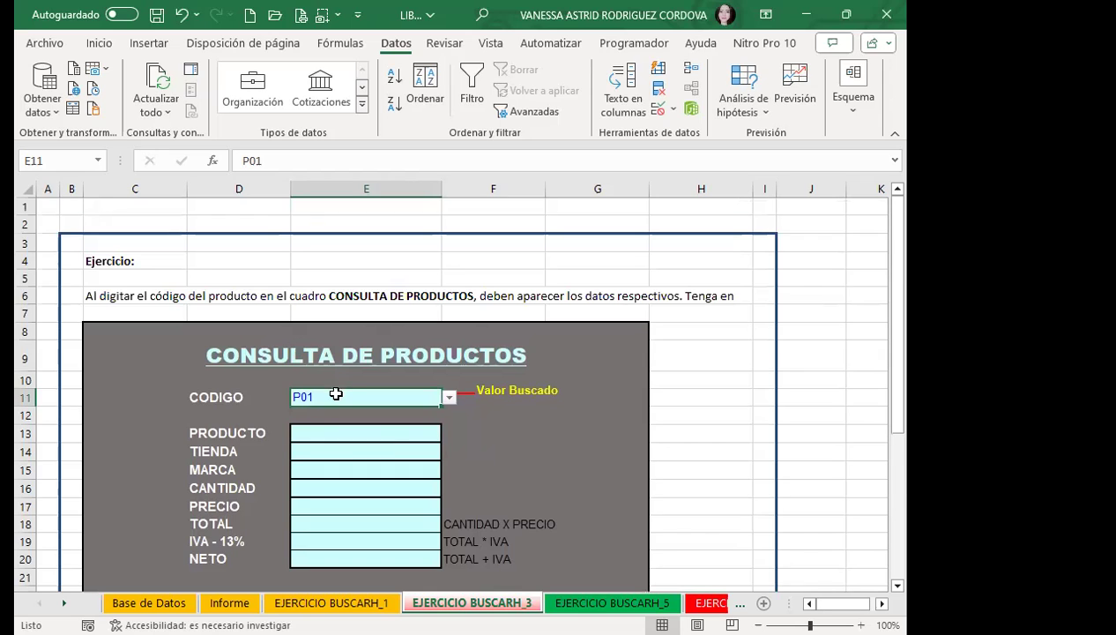
{"action": "scroll", "coordinate": [335, 392], "scroll_direction": "down", "scroll_amount": 2}
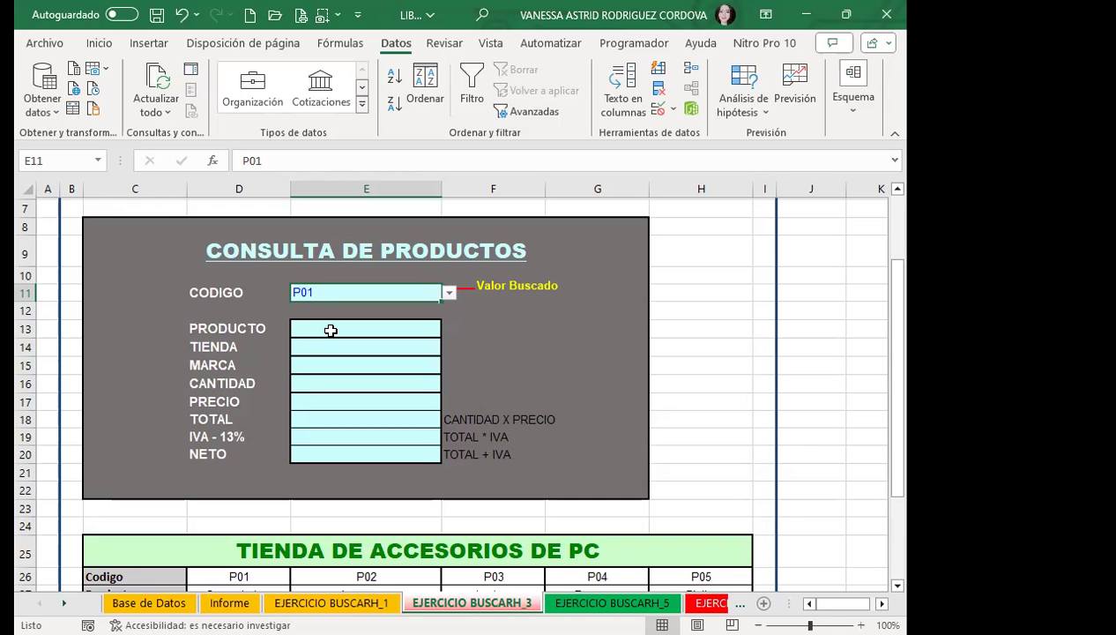
Inspect the empty PRODUCTO and TIENDA result cells of the lookup block.
{"action": "scroll", "coordinate": [286, 349], "scroll_direction": "down", "scroll_amount": 3}
{"action": "scroll", "coordinate": [290, 456], "scroll_direction": "down", "scroll_amount": 3}
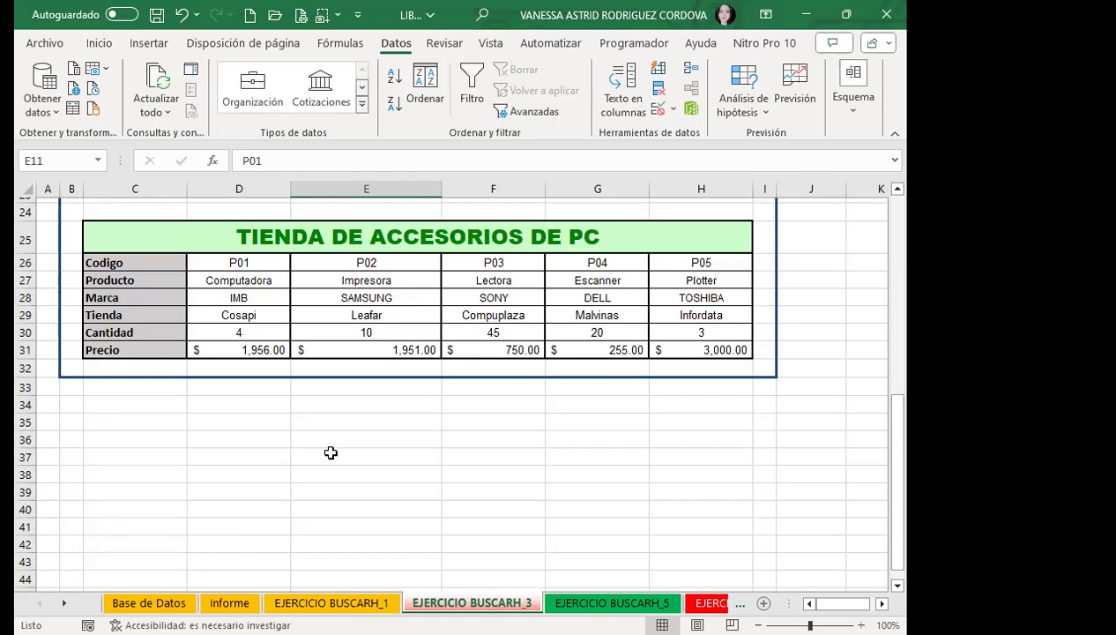
{"action": "scroll", "coordinate": [295, 450], "scroll_direction": "up", "scroll_amount": 5}
{"action": "left_click", "coordinate": [313, 295]}
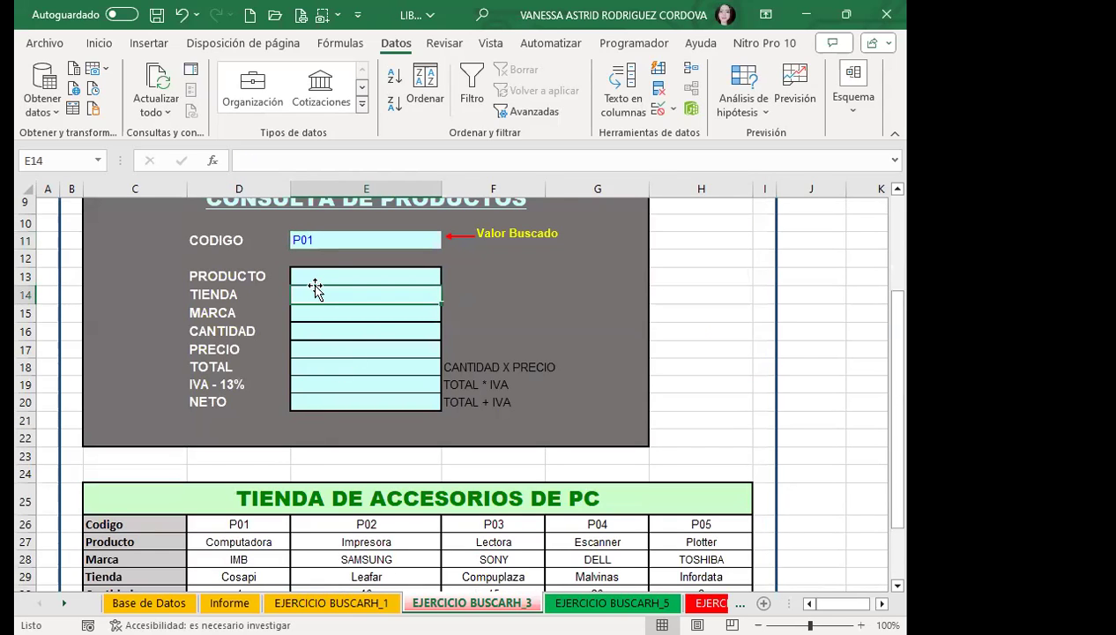
{"action": "left_click", "coordinate": [325, 275]}
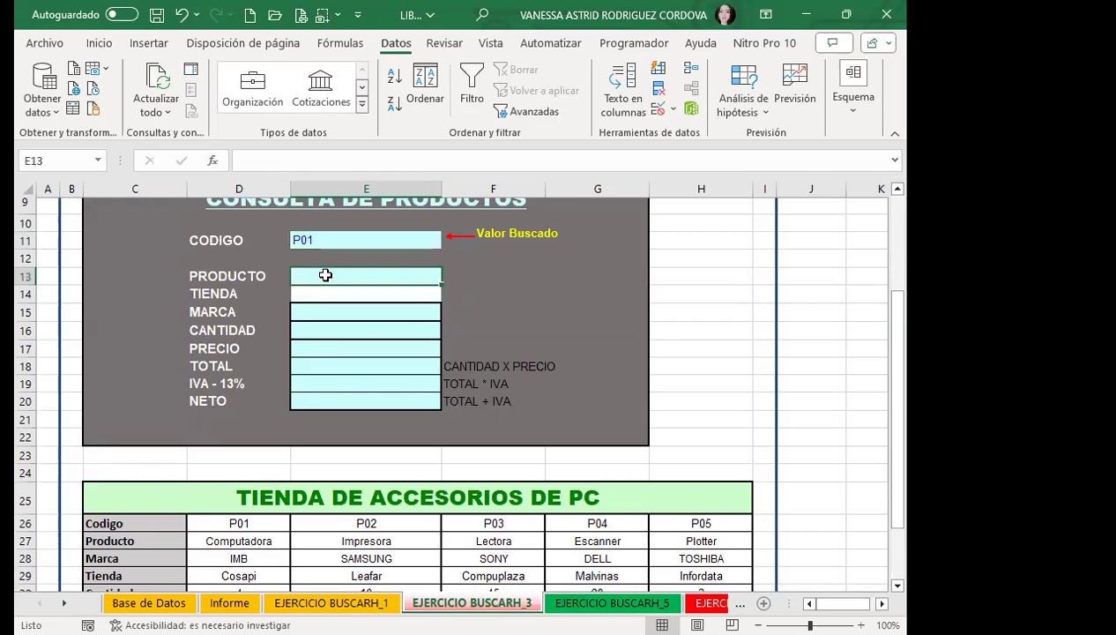
{"action": "left_click", "coordinate": [337, 291]}
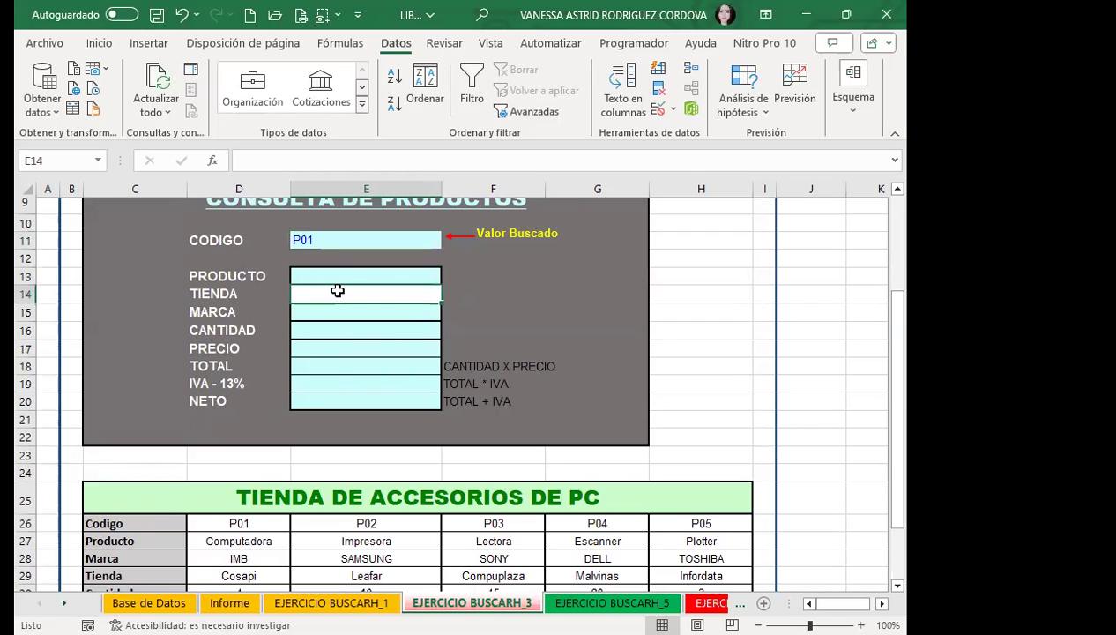
{"action": "left_click", "coordinate": [346, 269]}
{"action": "scroll", "coordinate": [346, 254], "scroll_direction": "up", "scroll_amount": 2}
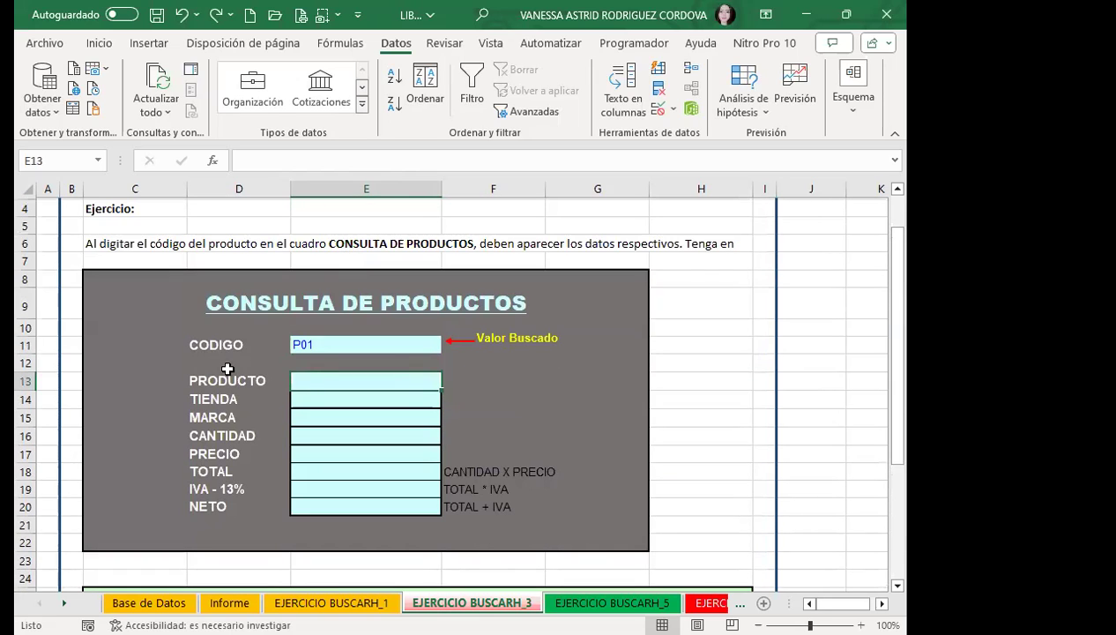
{"action": "scroll", "coordinate": [373, 385], "scroll_direction": "down", "scroll_amount": 4}
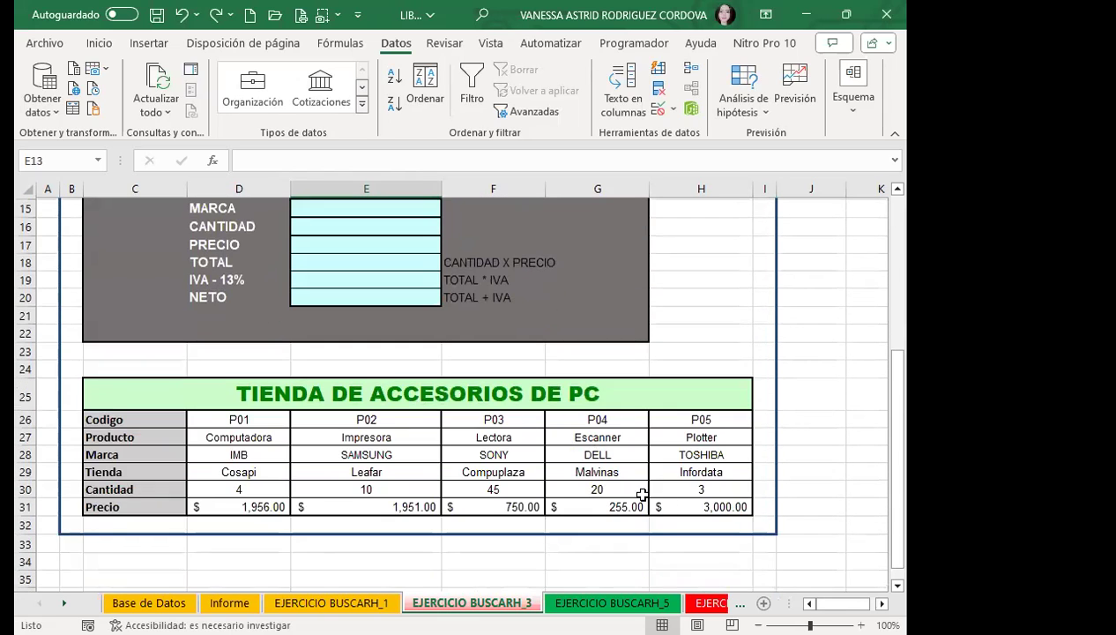
{"action": "scroll", "coordinate": [539, 463], "scroll_direction": "down", "scroll_amount": 1}
{"action": "scroll", "coordinate": [540, 463], "scroll_direction": "down", "scroll_amount": 1}
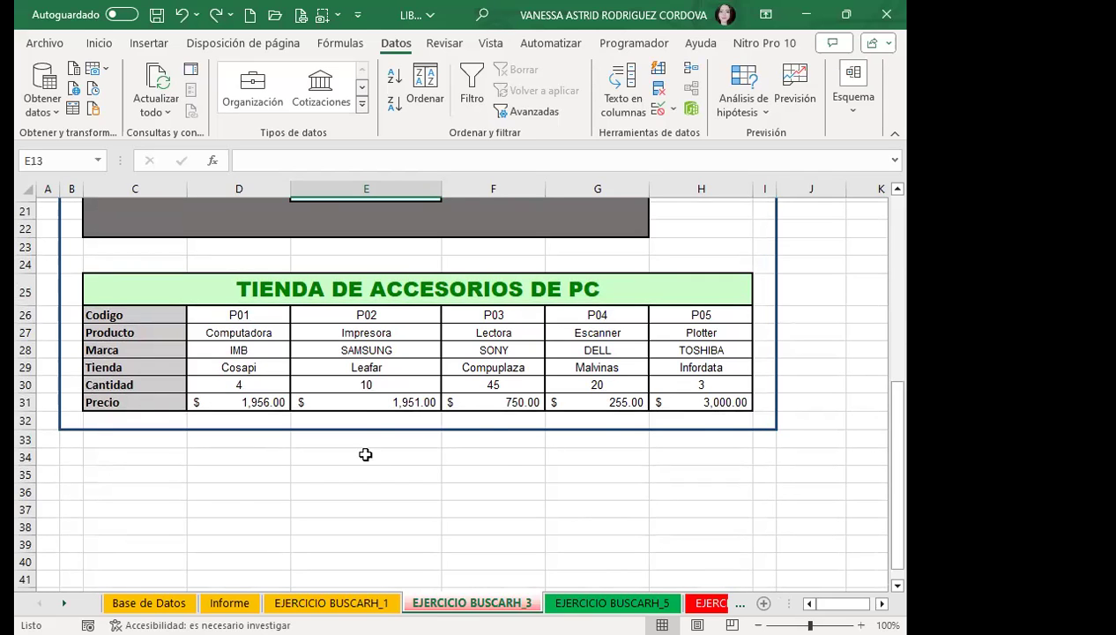
{"action": "scroll", "coordinate": [366, 450], "scroll_direction": "up", "scroll_amount": 5}
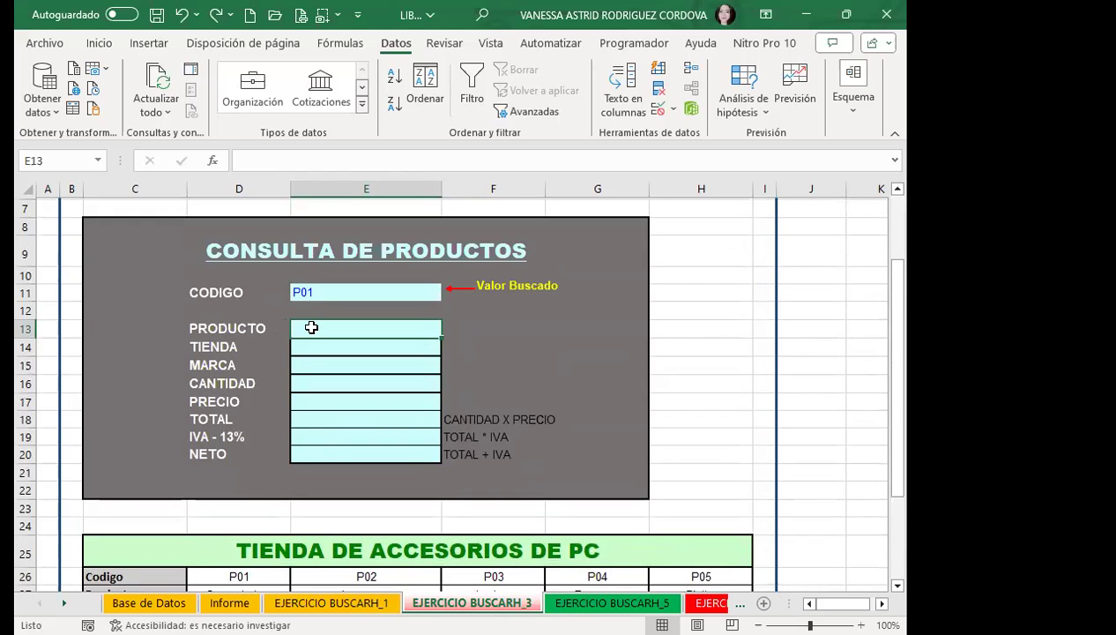
{"action": "scroll", "coordinate": [269, 366], "scroll_direction": "down", "scroll_amount": 3}
{"action": "scroll", "coordinate": [256, 388], "scroll_direction": "down", "scroll_amount": 2}
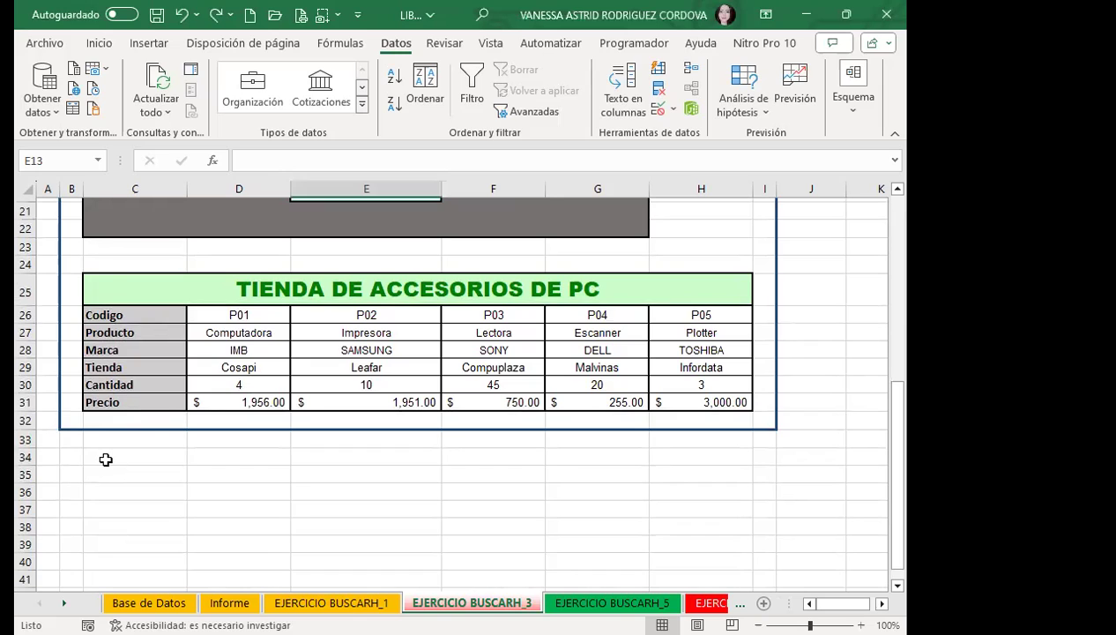
On the Inicio tab, select the table's Codigo row, row labels and the P01 and P04 columns.
{"action": "left_click", "coordinate": [177, 292]}
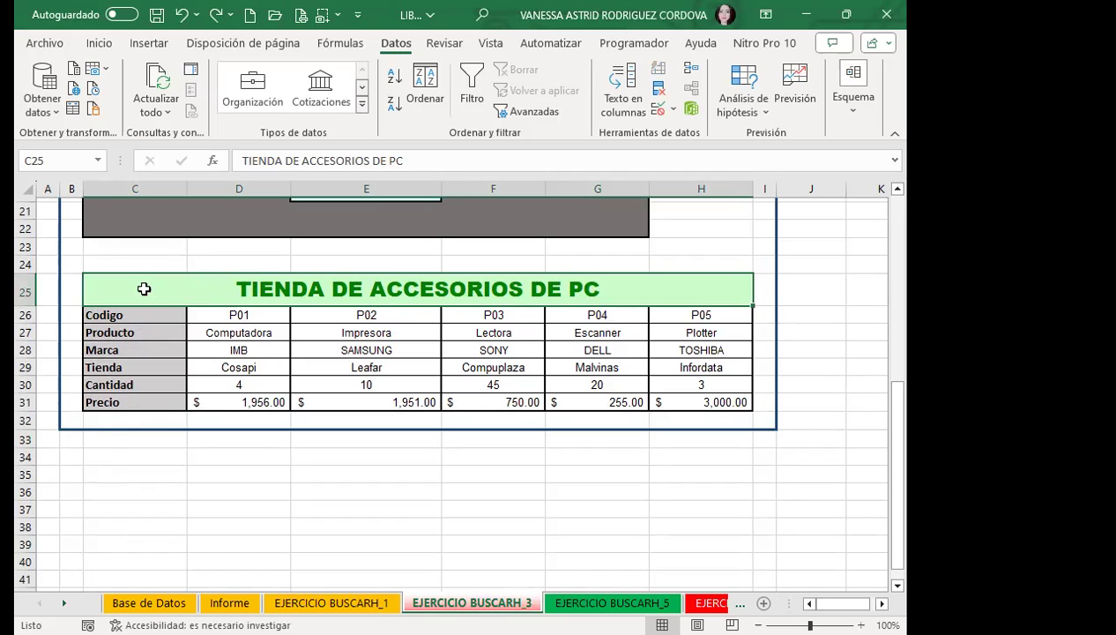
{"action": "left_click", "coordinate": [99, 44]}
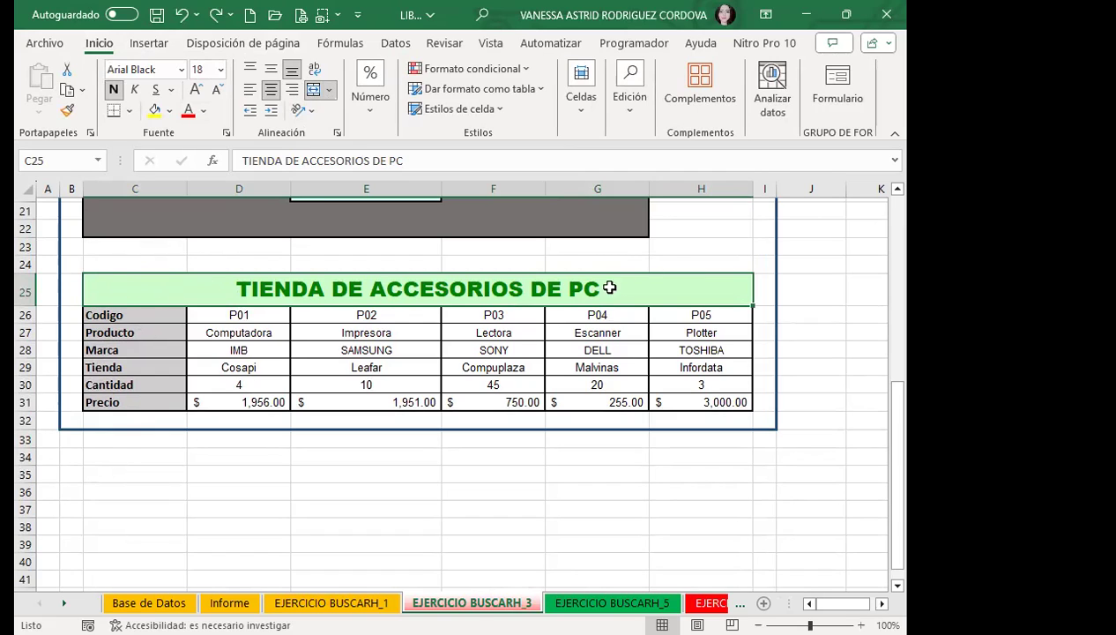
{"action": "left_click_drag", "start_coordinate": [155, 313], "coordinate": [336, 306]}
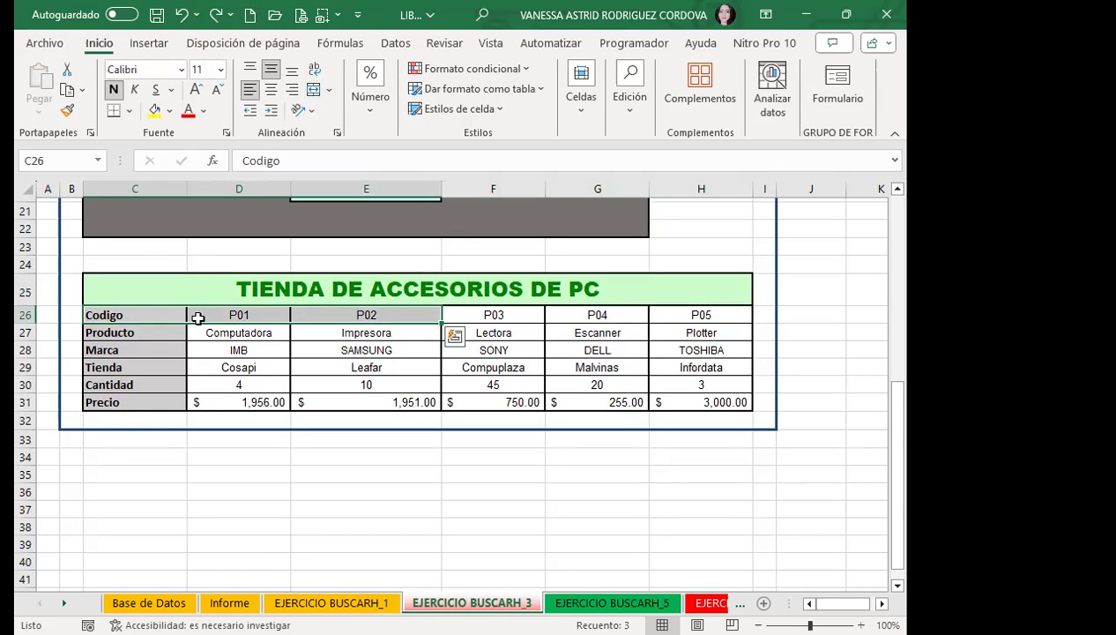
{"action": "left_click", "coordinate": [165, 312]}
{"action": "mouse_move", "coordinate": [165, 312]}
{"action": "left_mouse_down"}
{"action": "mouse_move", "coordinate": [692, 318]}
{"action": "mouse_move", "coordinate": [657, 347]}
{"action": "left_mouse_up"}
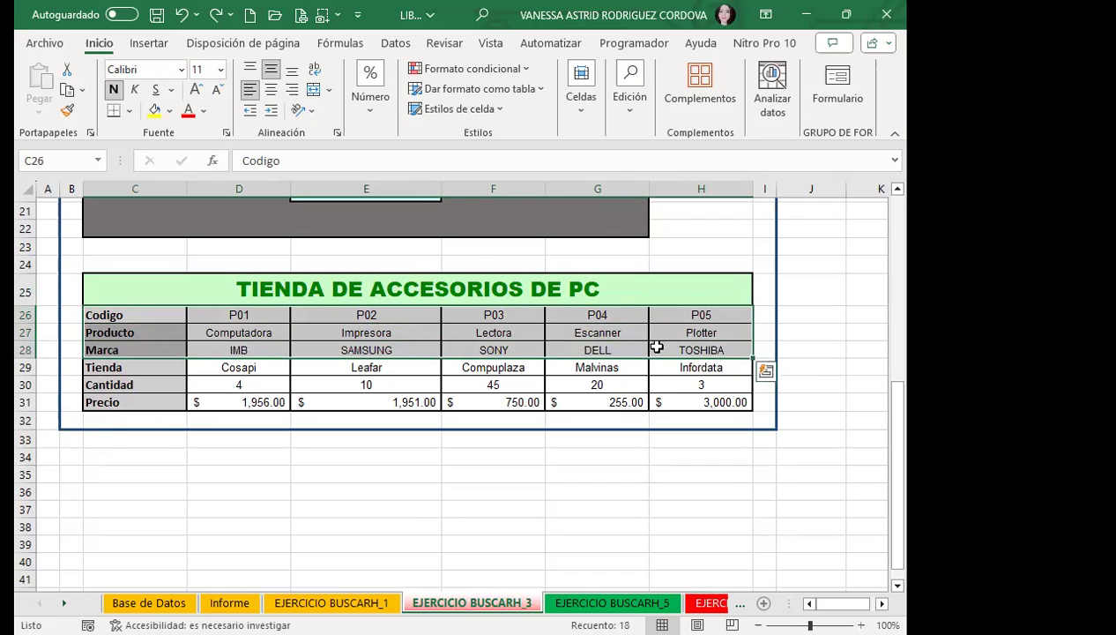
{"action": "left_click", "coordinate": [617, 316]}
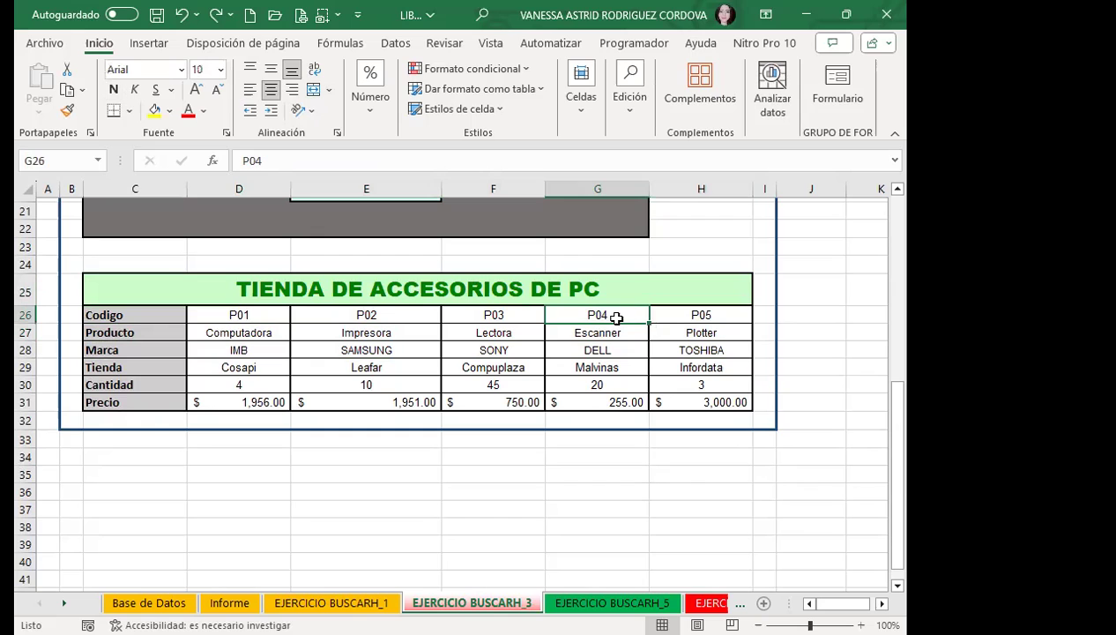
{"action": "left_click_drag", "start_coordinate": [616, 317], "coordinate": [605, 401]}
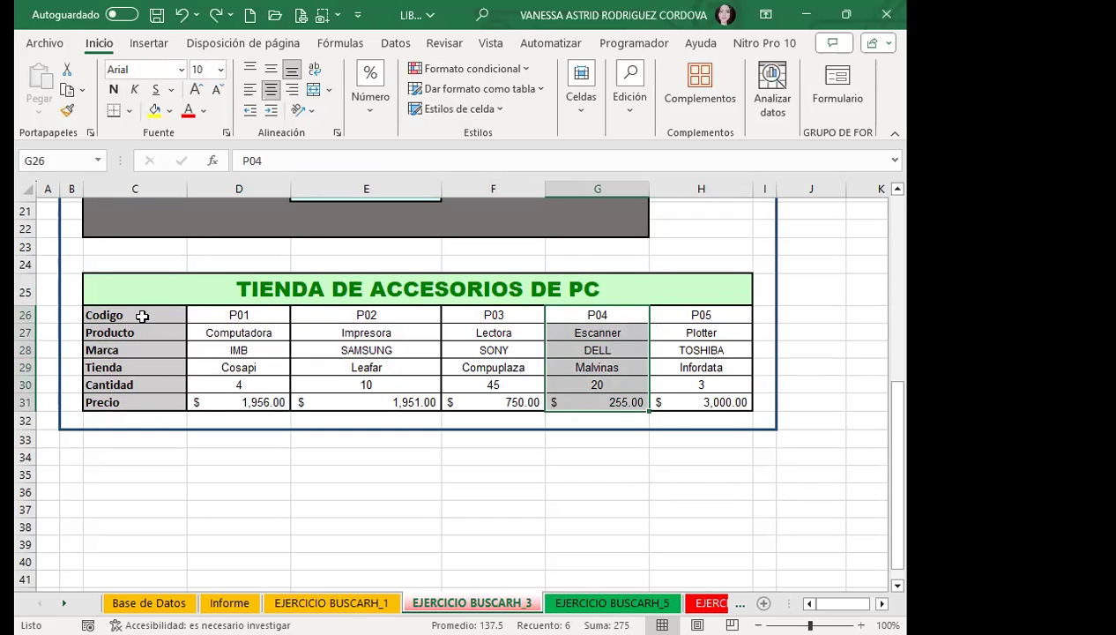
{"action": "left_click_drag", "start_coordinate": [142, 315], "coordinate": [140, 399]}
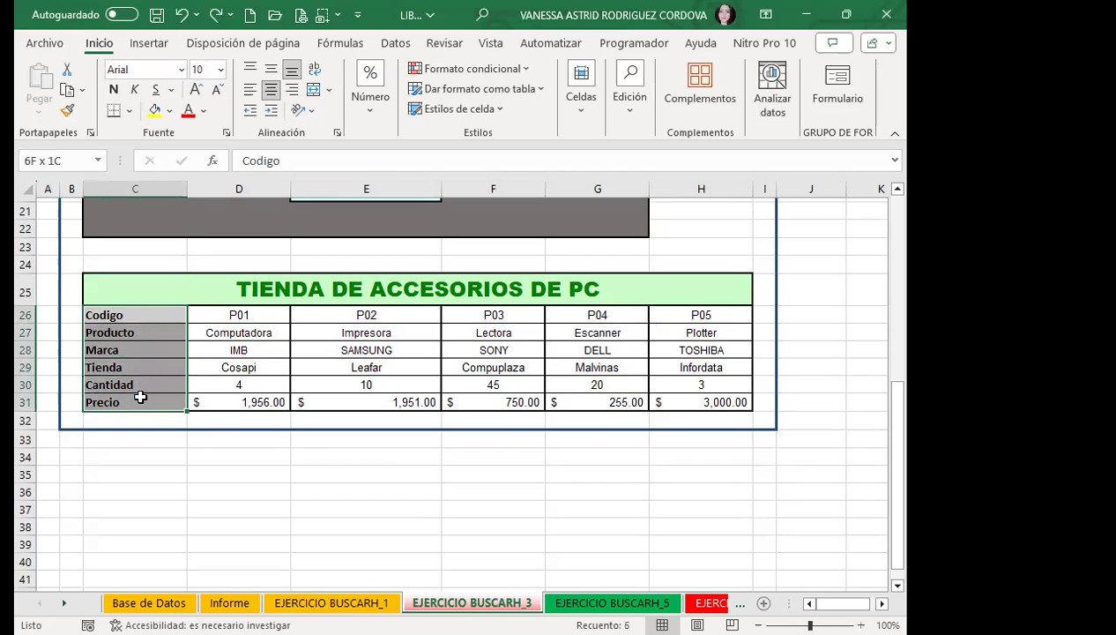
{"action": "mouse_move", "coordinate": [239, 314]}
{"action": "left_mouse_down"}
{"action": "mouse_move", "coordinate": [254, 394]}
{"action": "mouse_move", "coordinate": [243, 394]}
{"action": "left_mouse_up"}
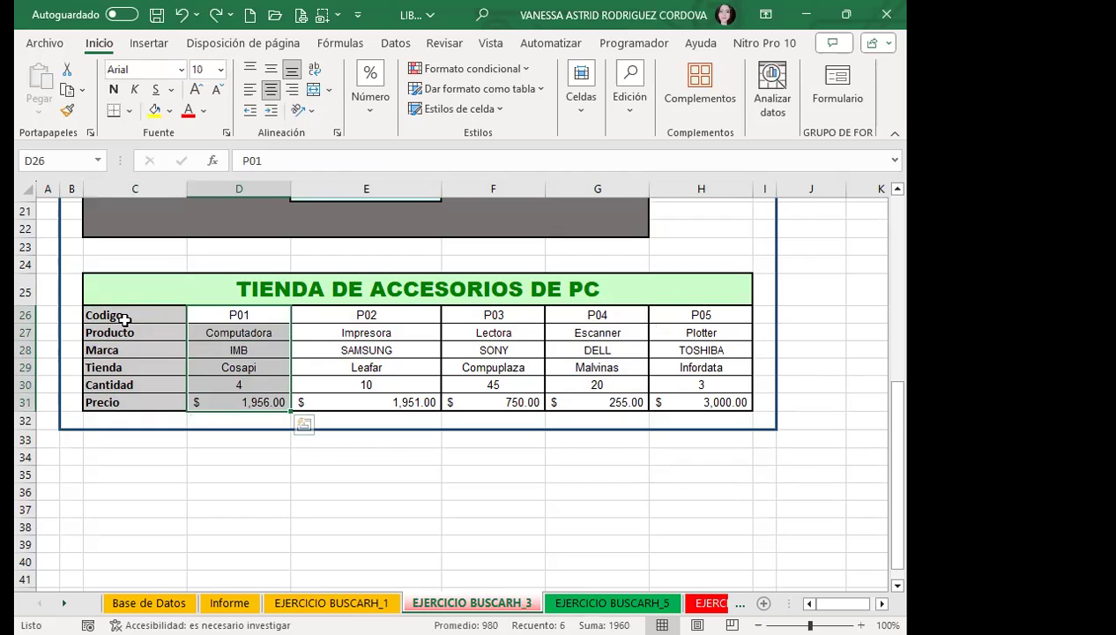
Select the whole store table from its title down to the Precio row, ending on title cell C25.
{"action": "left_click", "coordinate": [170, 292]}
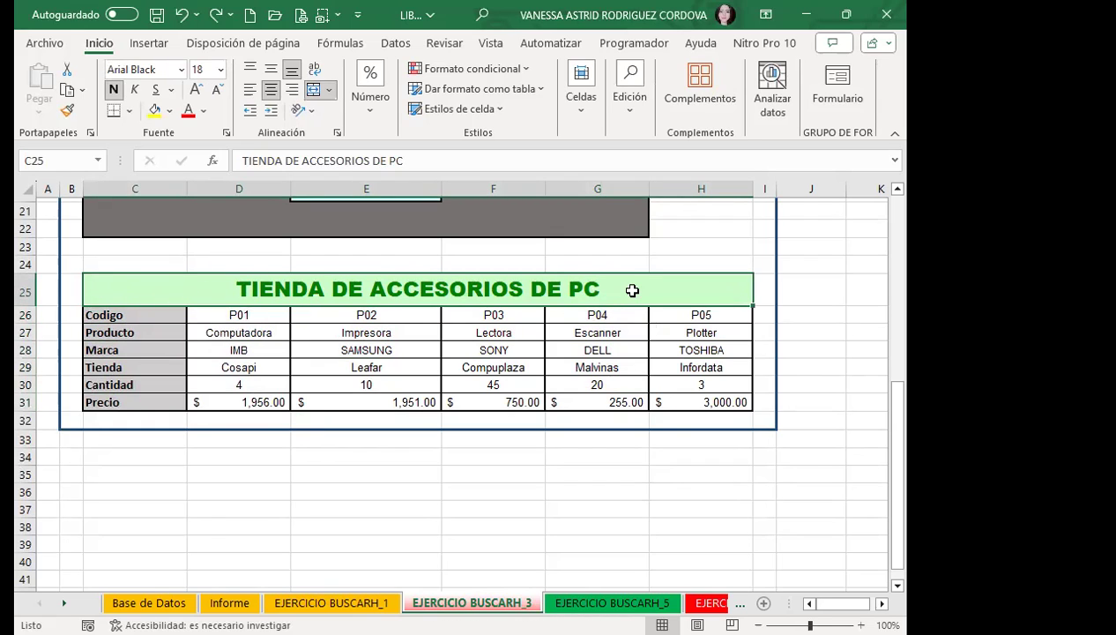
{"action": "left_click_drag", "start_coordinate": [632, 290], "coordinate": [632, 319]}
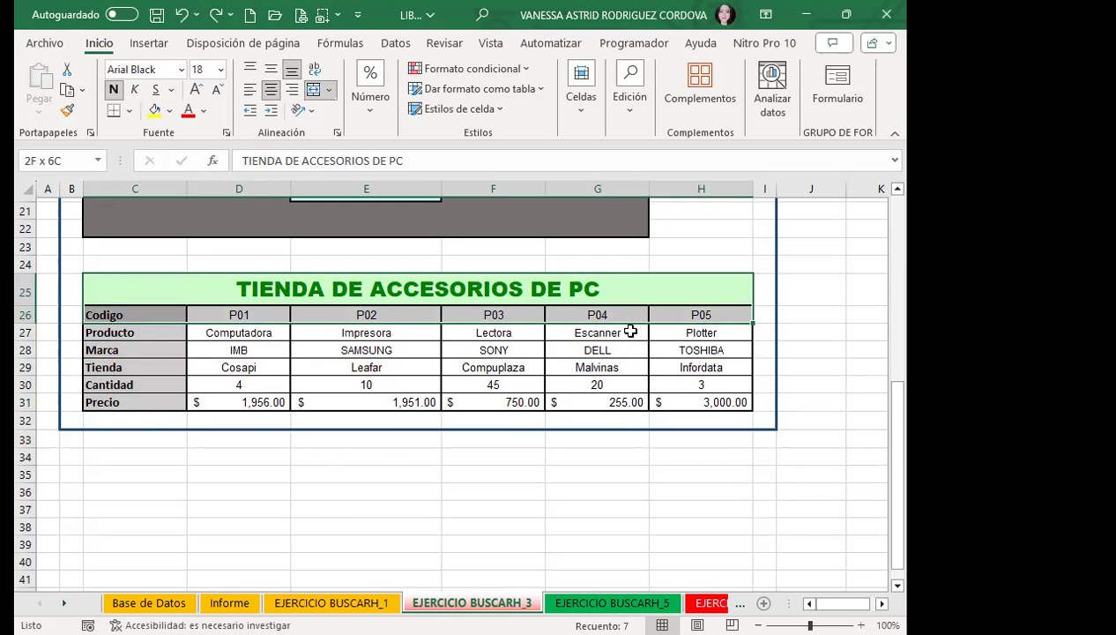
{"action": "left_click_drag", "start_coordinate": [632, 319], "coordinate": [622, 402]}
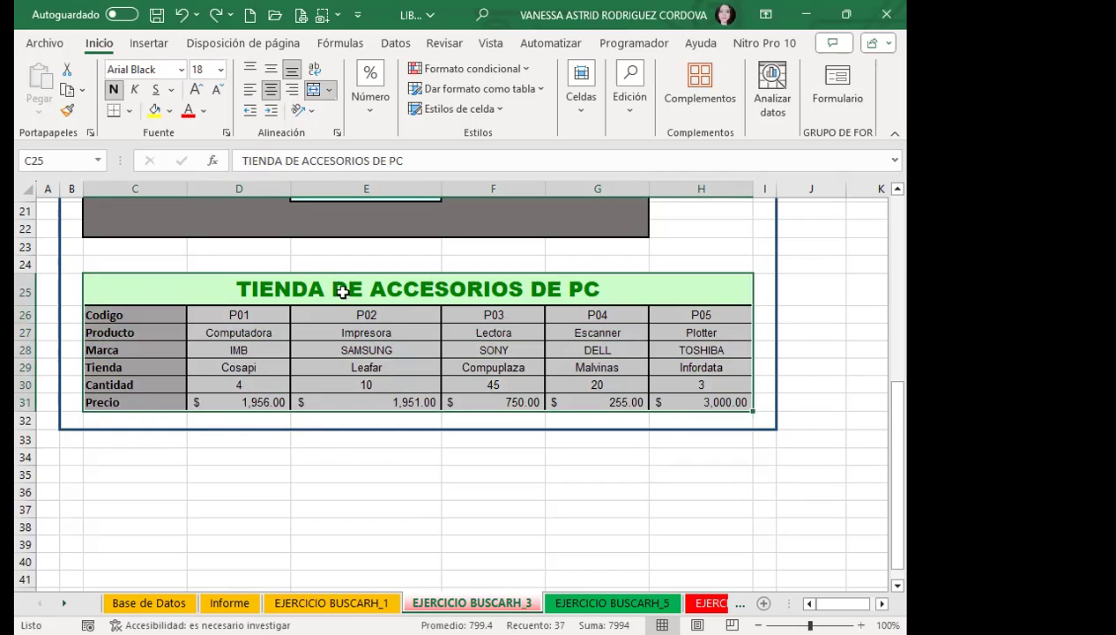
{"action": "left_click", "coordinate": [340, 289]}
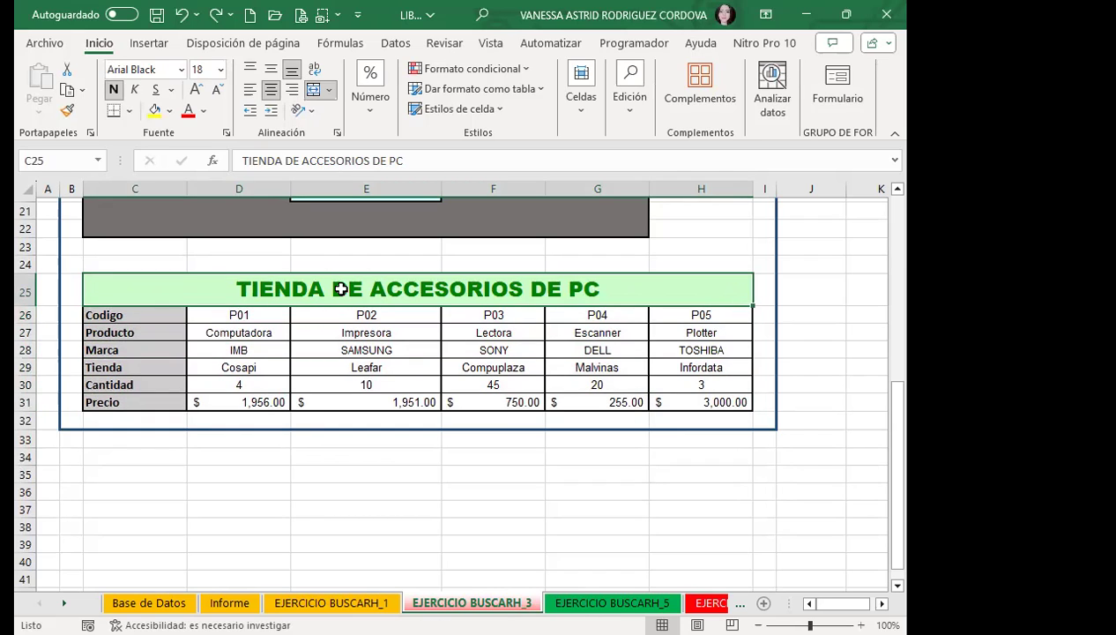
{"action": "left_click_drag", "start_coordinate": [340, 288], "coordinate": [334, 402]}
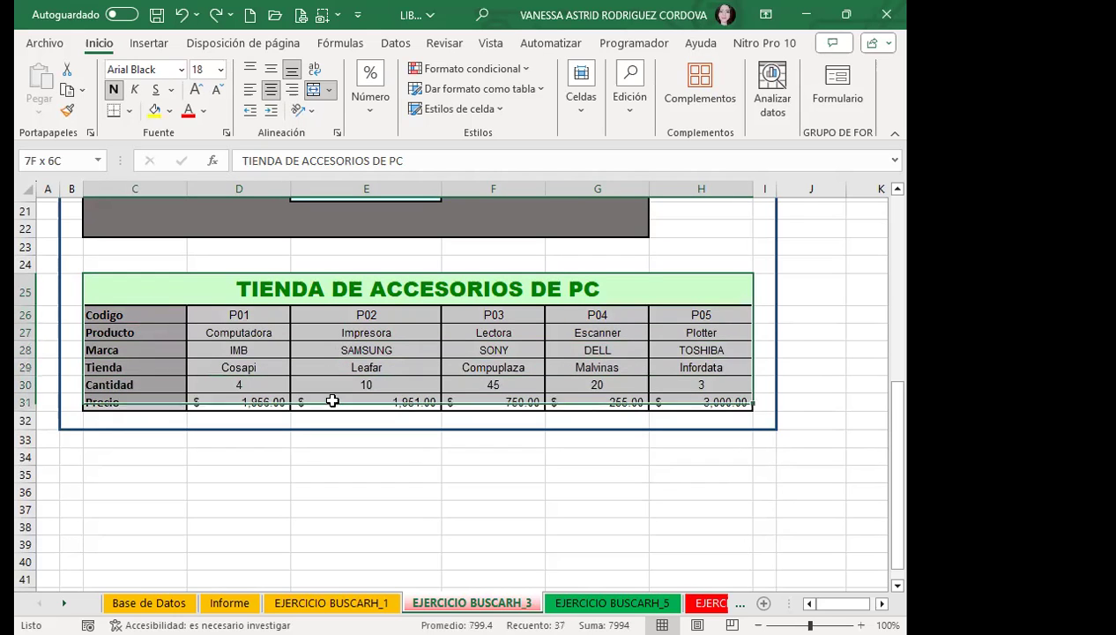
{"action": "left_click", "coordinate": [329, 292]}
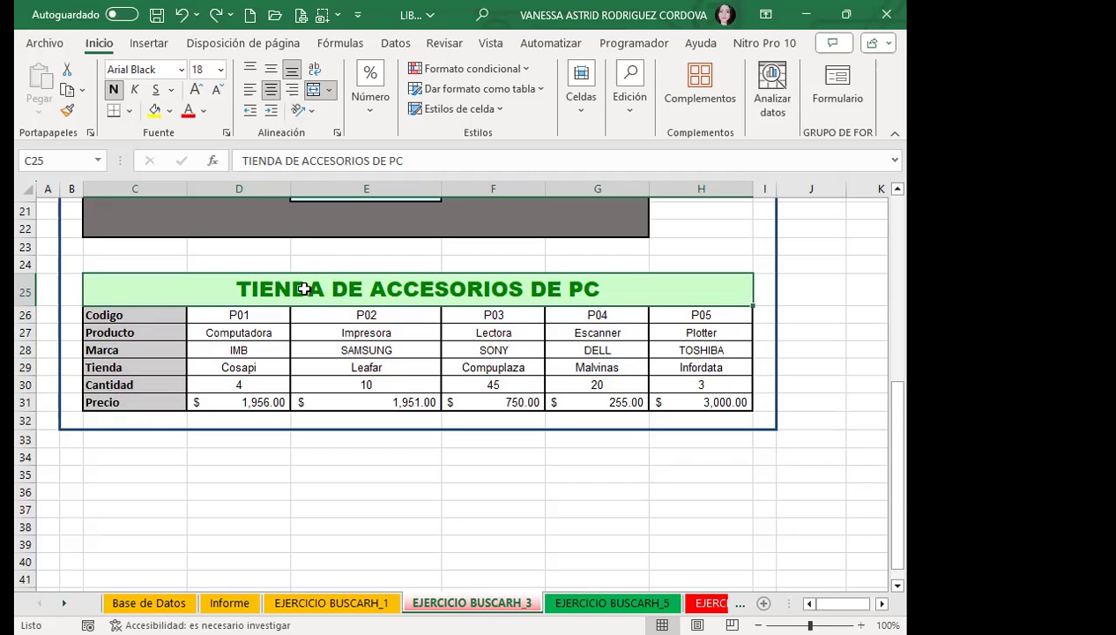
{"action": "left_click_drag", "start_coordinate": [303, 289], "coordinate": [301, 368]}
{"action": "left_click_drag", "start_coordinate": [315, 284], "coordinate": [316, 399]}
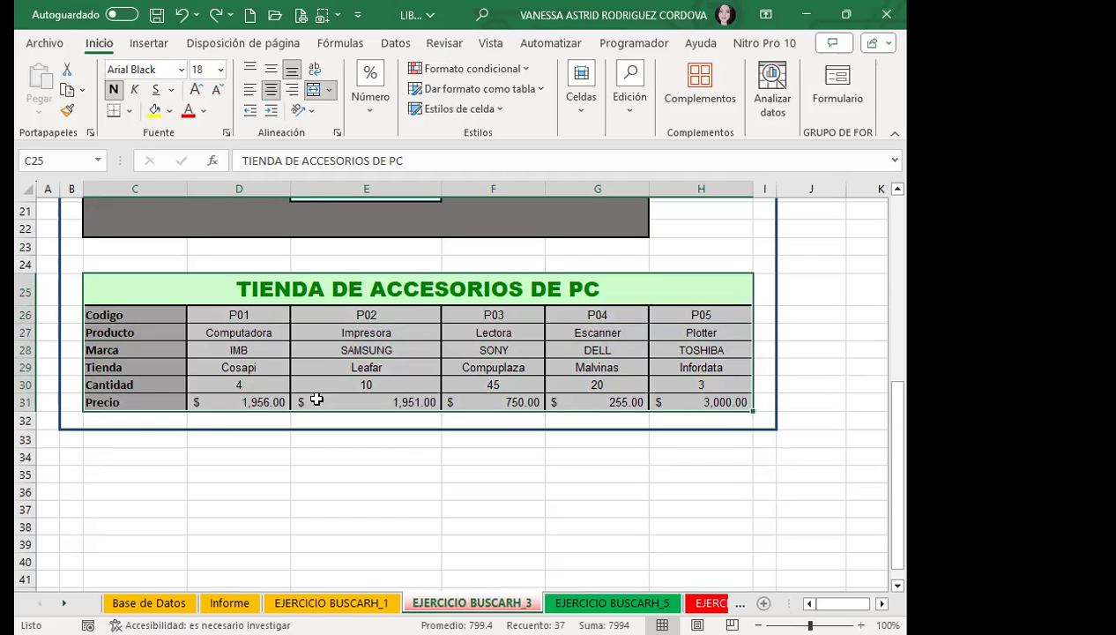
{"action": "left_click", "coordinate": [205, 279]}
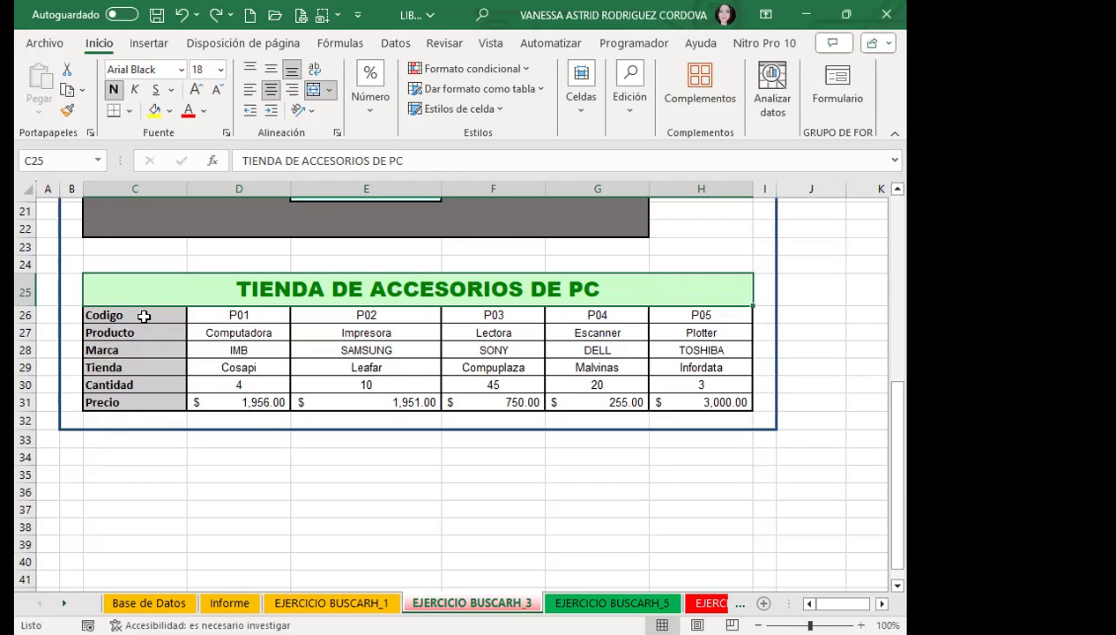
{"action": "left_click", "coordinate": [144, 316]}
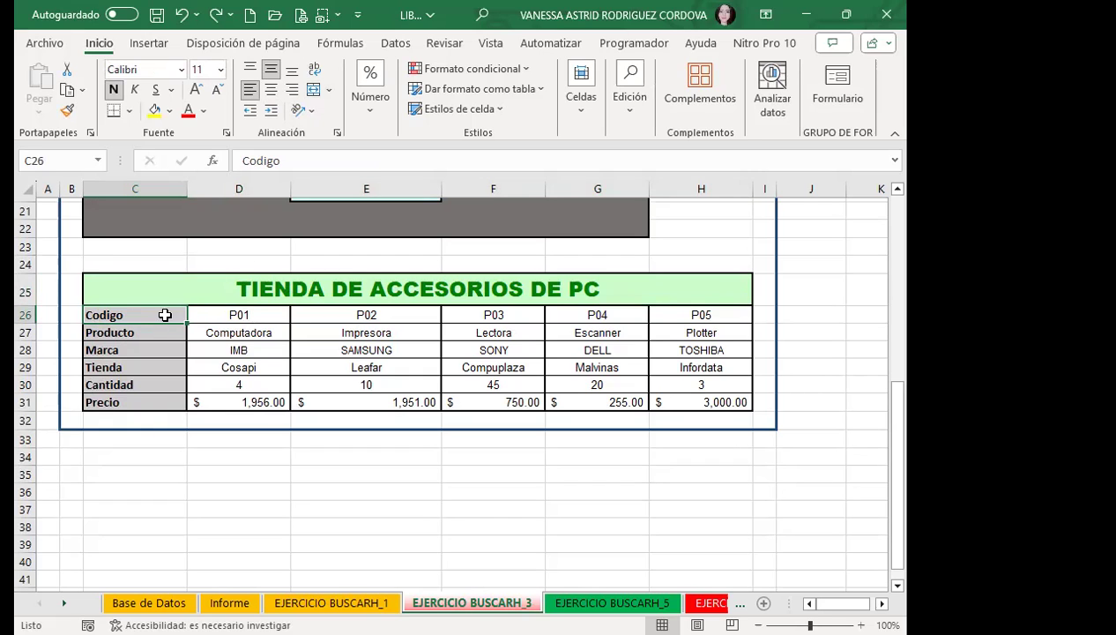
{"action": "left_click", "coordinate": [184, 282]}
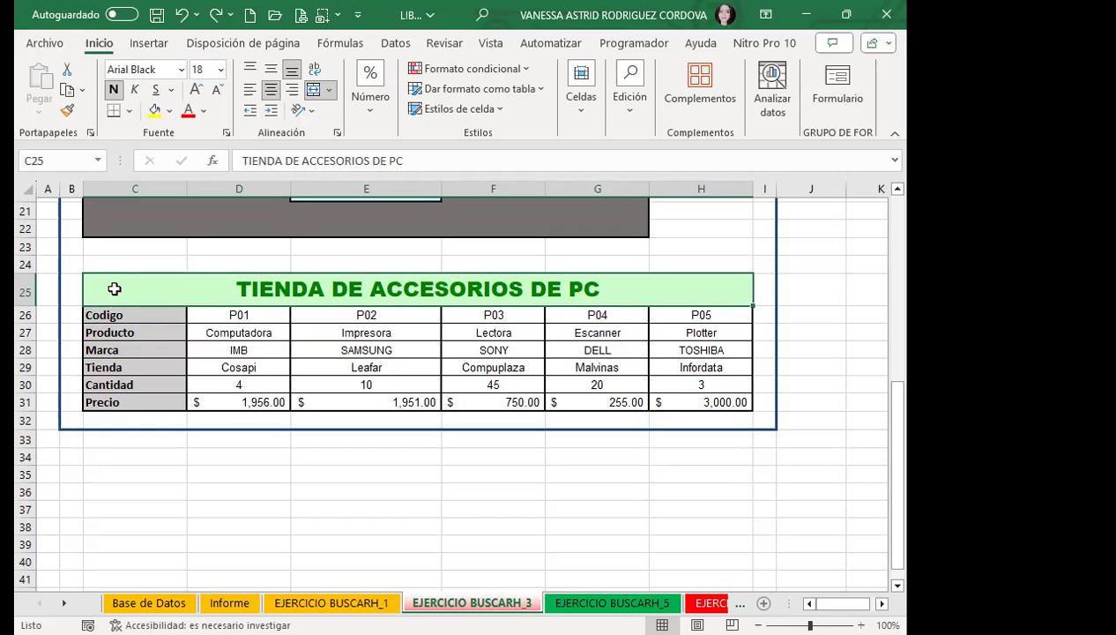
{"action": "mouse_move", "coordinate": [140, 290]}
{"action": "left_mouse_down"}
{"action": "mouse_move", "coordinate": [406, 316]}
{"action": "mouse_move", "coordinate": [477, 403]}
{"action": "left_mouse_up"}
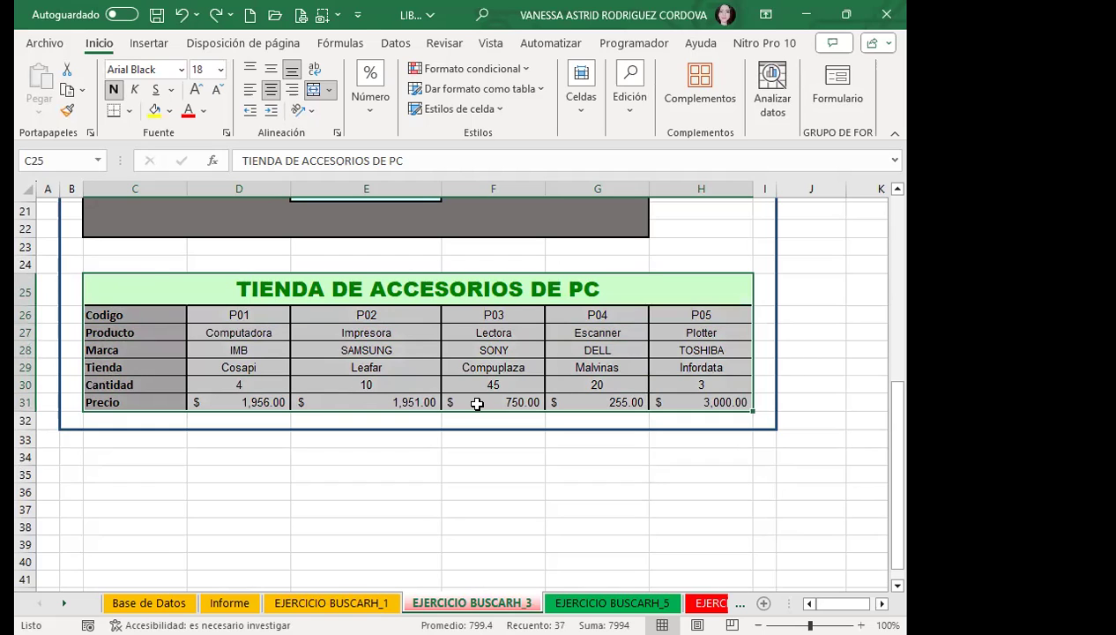
{"action": "left_click", "coordinate": [118, 282]}
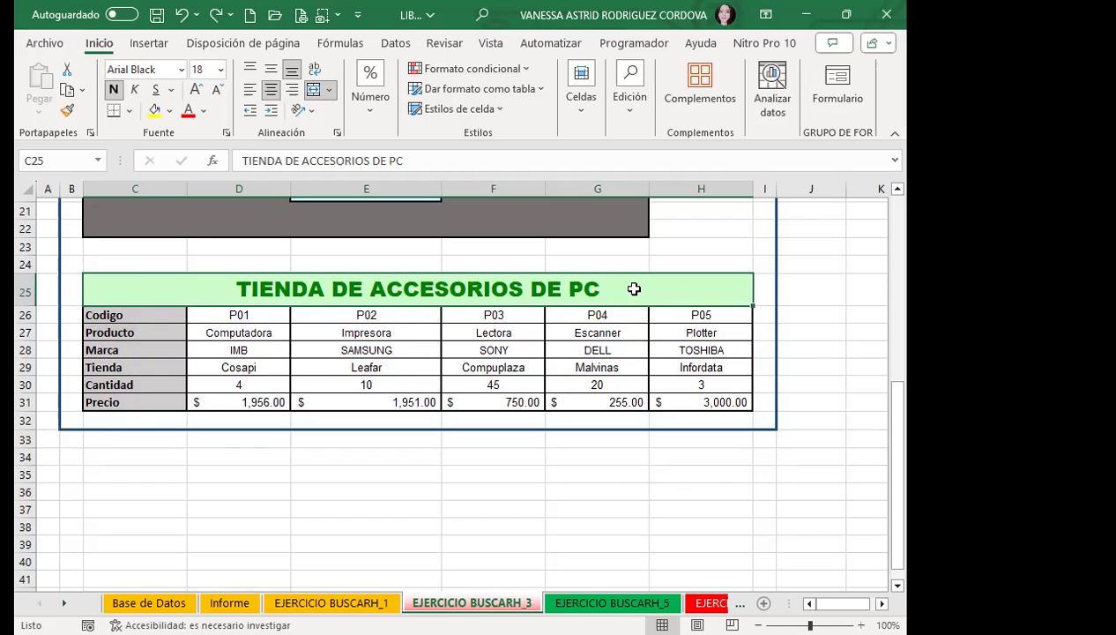
{"action": "left_click", "coordinate": [121, 315]}
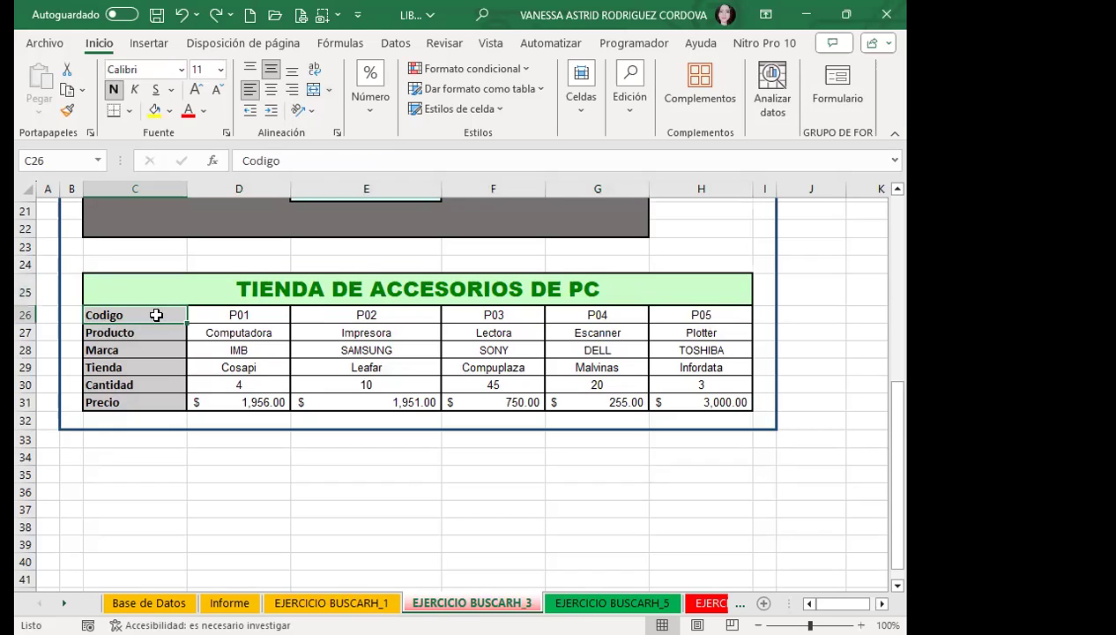
{"action": "left_click", "coordinate": [25, 315]}
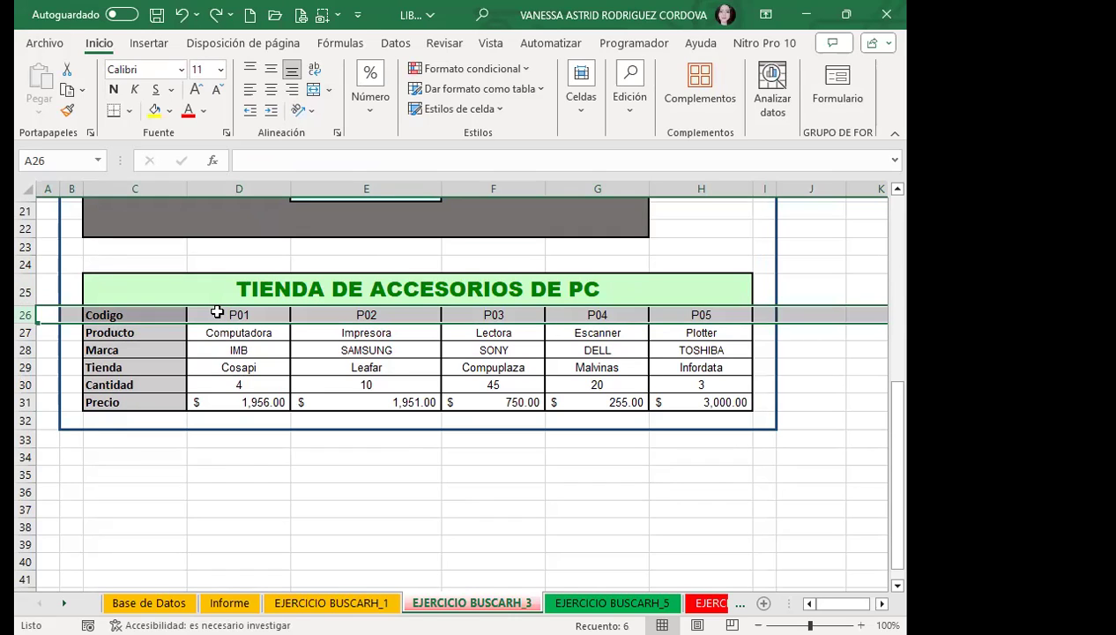
{"action": "left_click", "coordinate": [187, 293]}
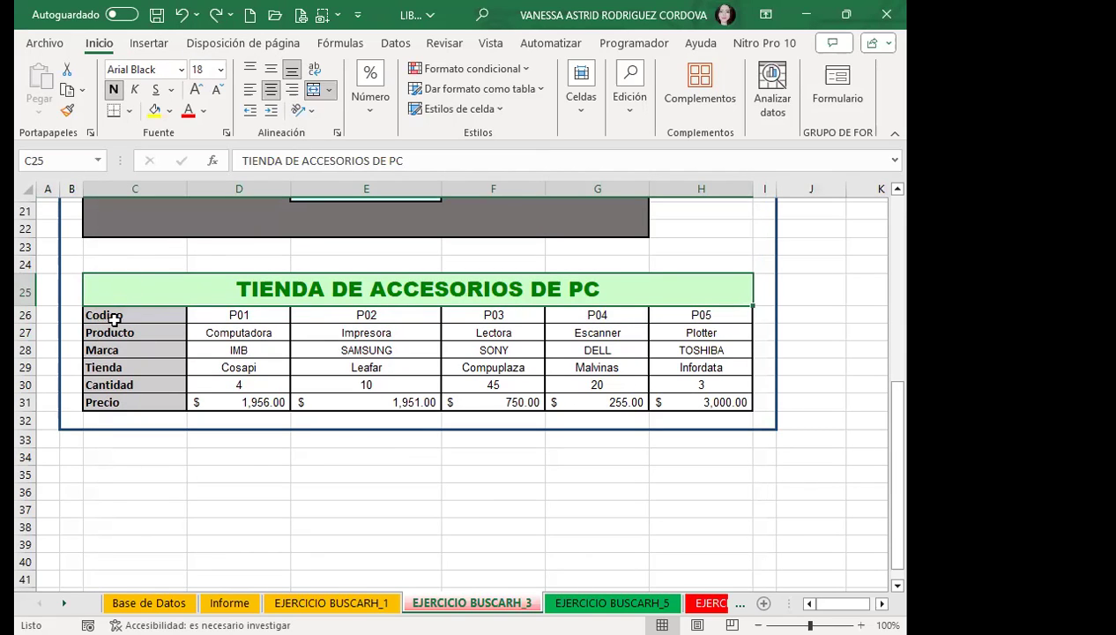
Name the Codigo-to-Precio block C26:H31 'TIENDA' through the Name Box.
{"action": "left_click_drag", "start_coordinate": [115, 319], "coordinate": [701, 392]}
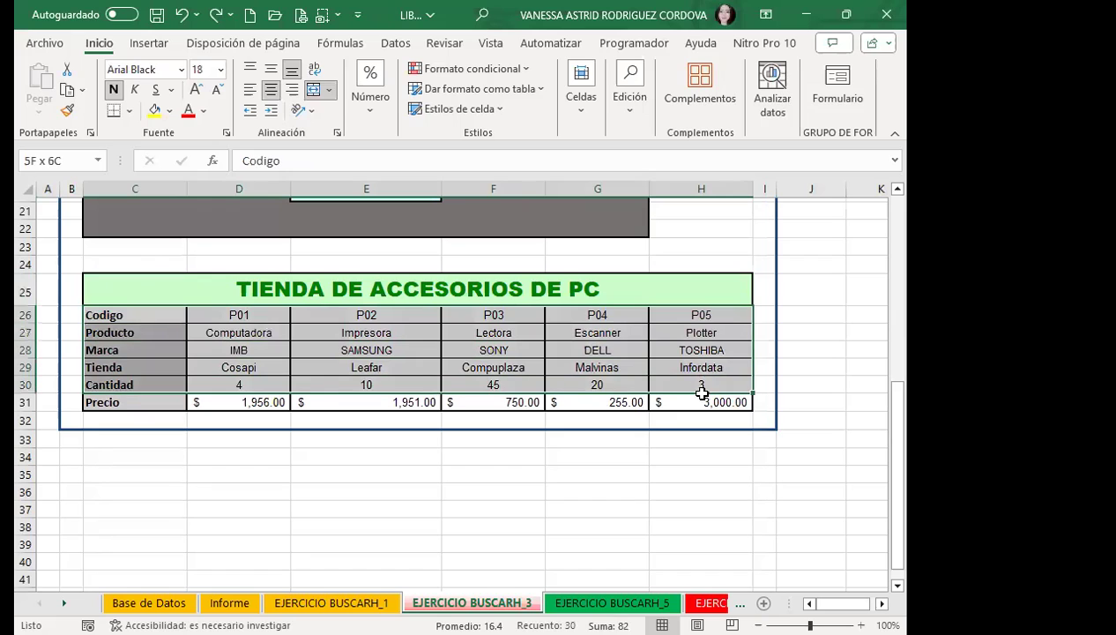
{"action": "left_click", "coordinate": [363, 289]}
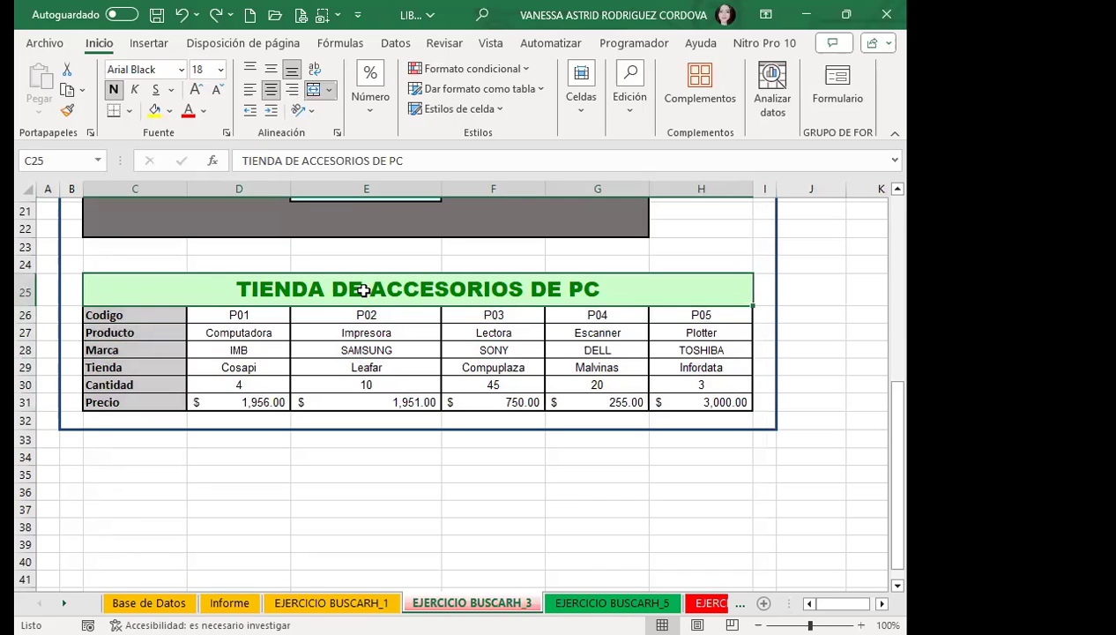
{"action": "mouse_move", "coordinate": [114, 314]}
{"action": "left_mouse_down"}
{"action": "mouse_move", "coordinate": [518, 358]}
{"action": "mouse_move", "coordinate": [684, 399]}
{"action": "left_mouse_up"}
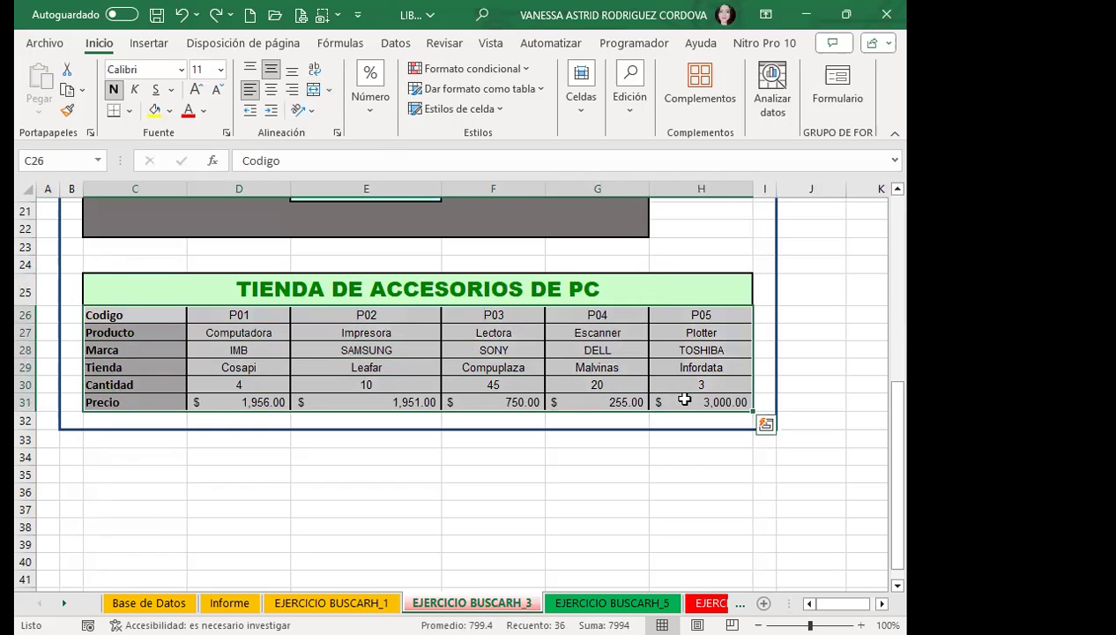
{"action": "left_click", "coordinate": [56, 164]}
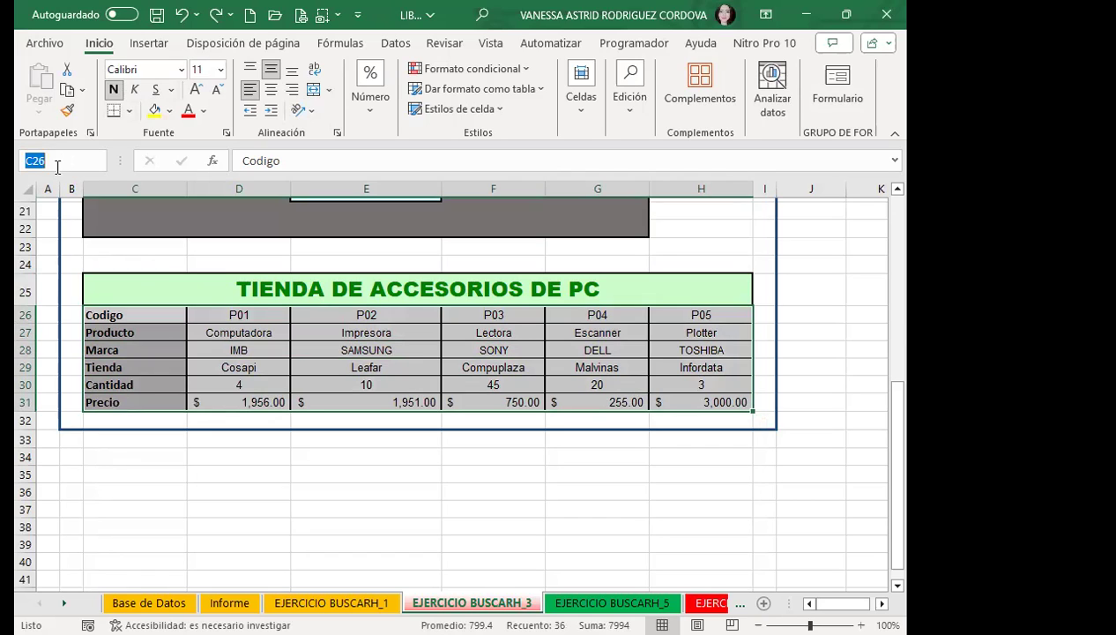
{"action": "type", "text": "TIENDA"}
{"action": "key", "text": "Return"}
Enter =BUSCARH(E11;TIENDA;2;0) in E13 so PRODUCTO returns Computadora.
{"action": "scroll", "coordinate": [316, 280], "scroll_direction": "up", "scroll_amount": 4}
{"action": "left_click", "coordinate": [317, 279]}
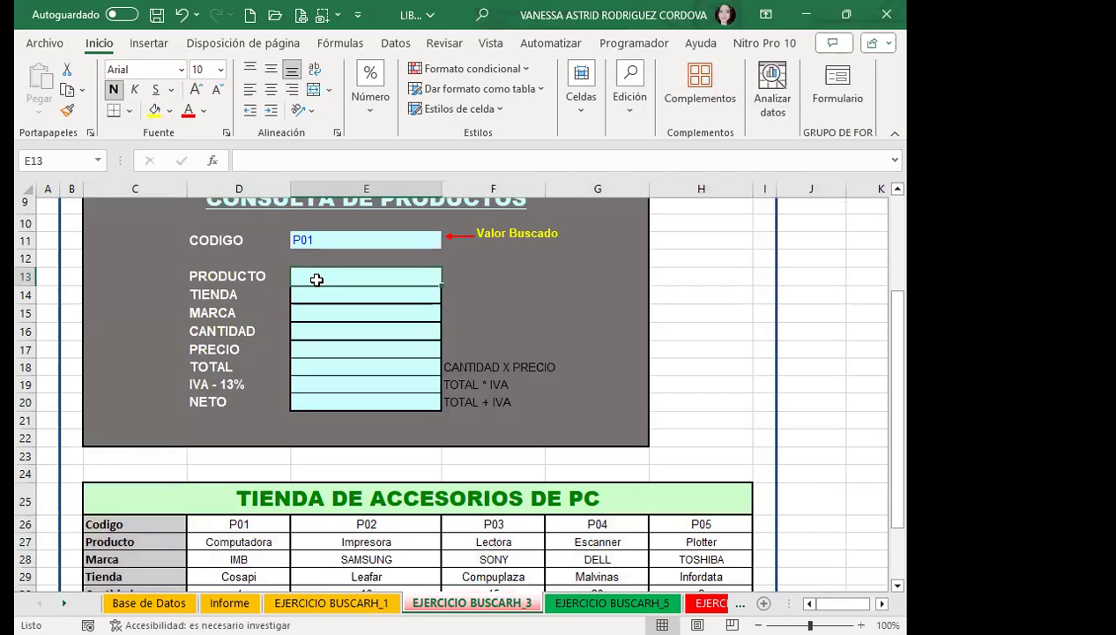
{"action": "type", "text": "=B"}
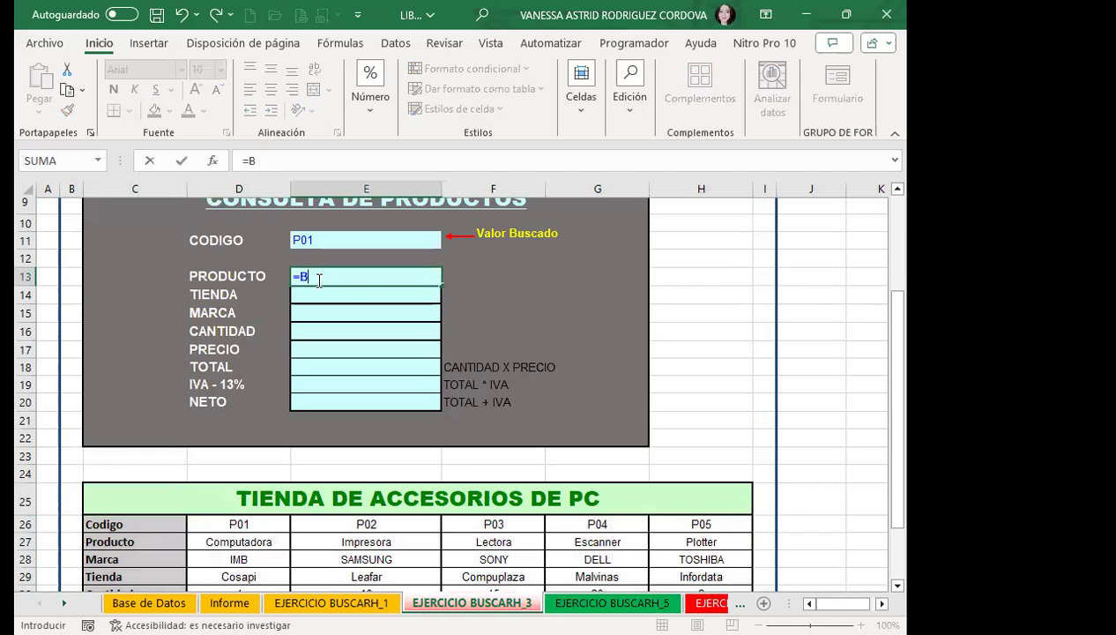
{"action": "type", "text": "USC"}
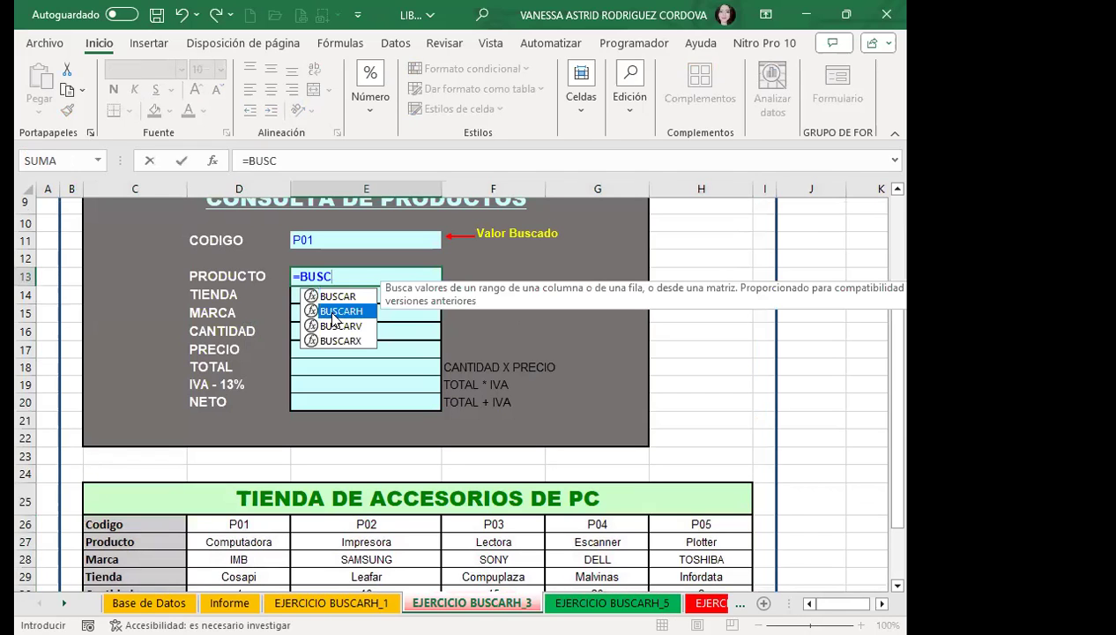
{"action": "double_click", "coordinate": [330, 313]}
{"action": "left_click", "coordinate": [338, 240]}
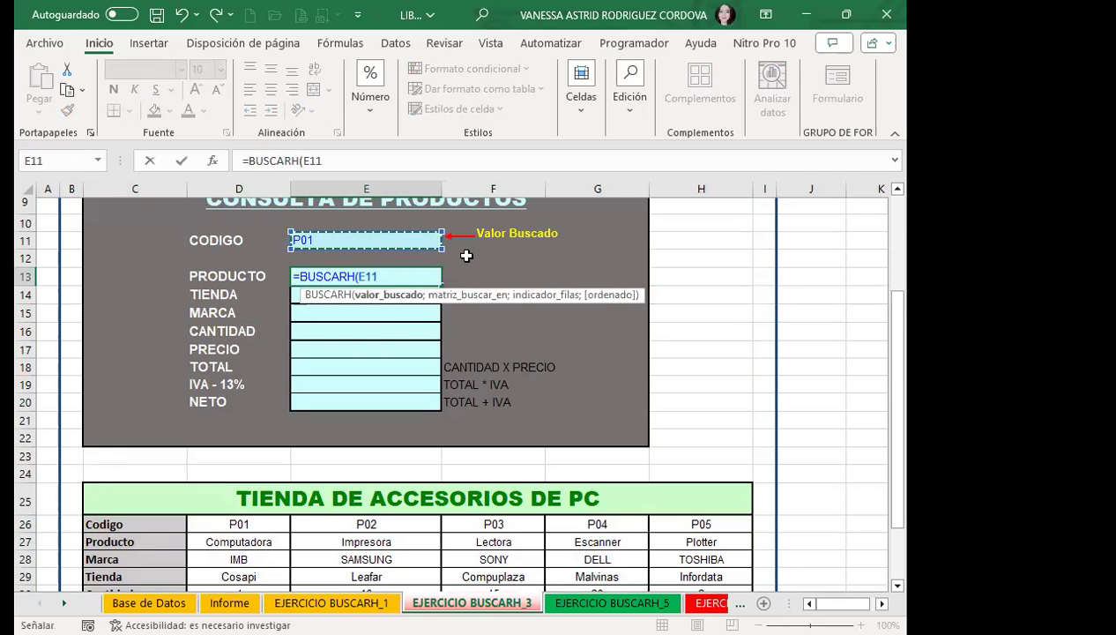
{"action": "type", "text": ";"}
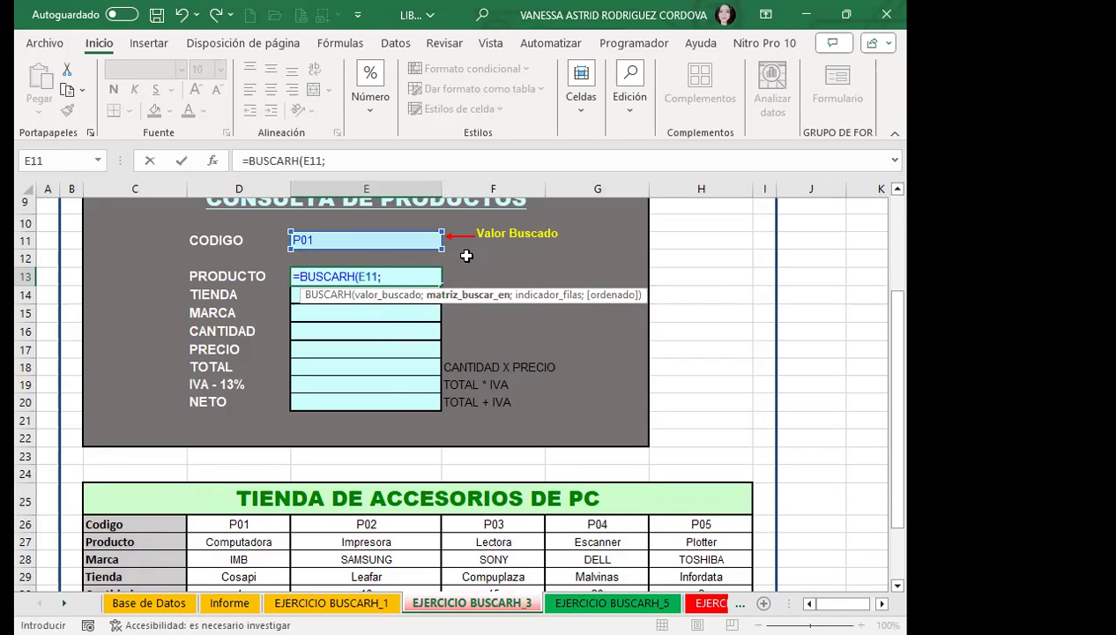
{"action": "type", "text": "TIEN"}
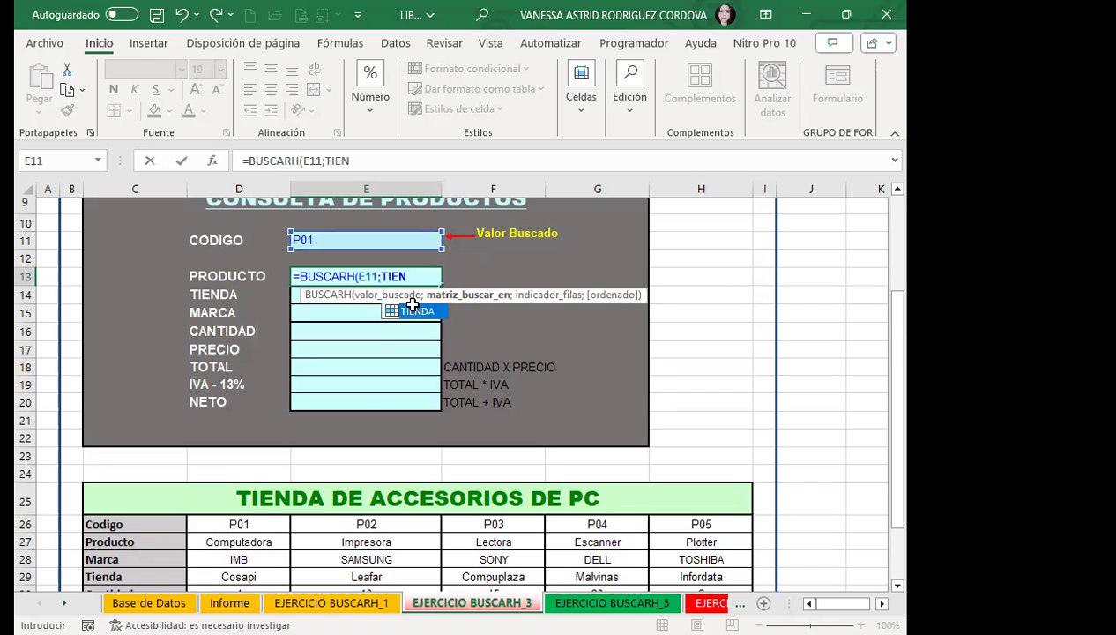
{"action": "double_click", "coordinate": [413, 309]}
{"action": "type", "text": ";"}
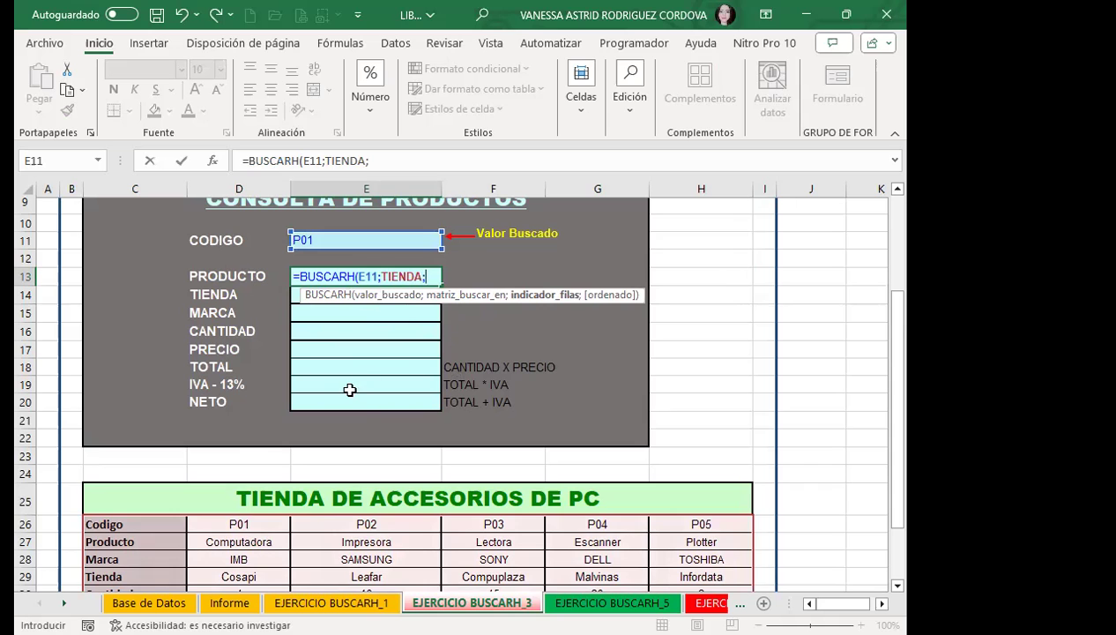
{"action": "scroll", "coordinate": [154, 438], "scroll_direction": "down", "scroll_amount": 2}
{"action": "scroll", "coordinate": [150, 438], "scroll_direction": "down", "scroll_amount": 1}
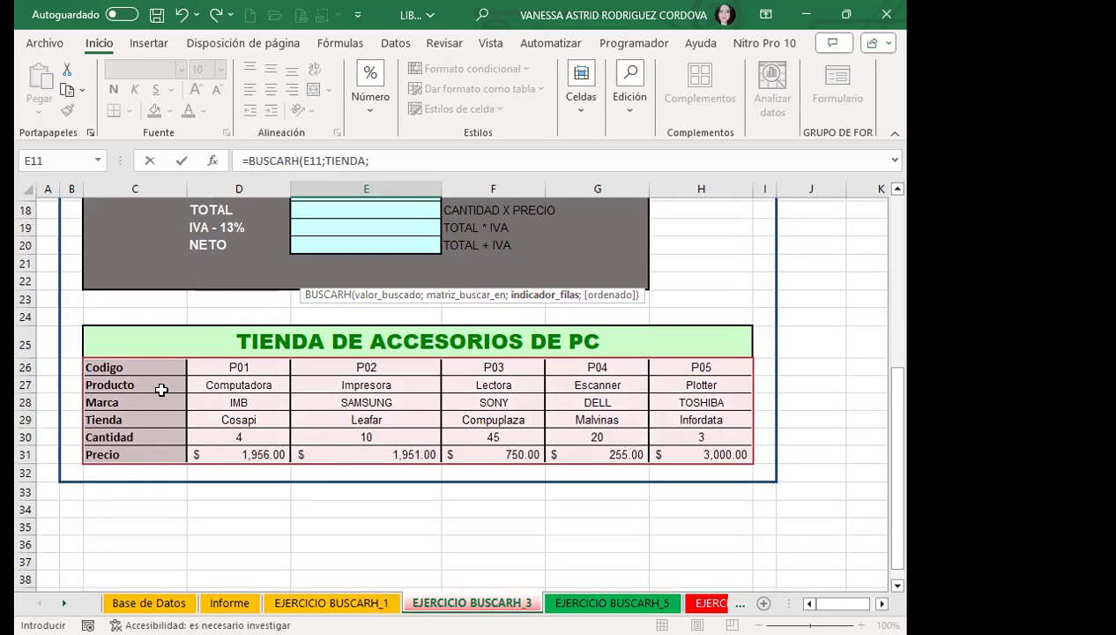
{"action": "scroll", "coordinate": [319, 410], "scroll_direction": "up", "scroll_amount": 3}
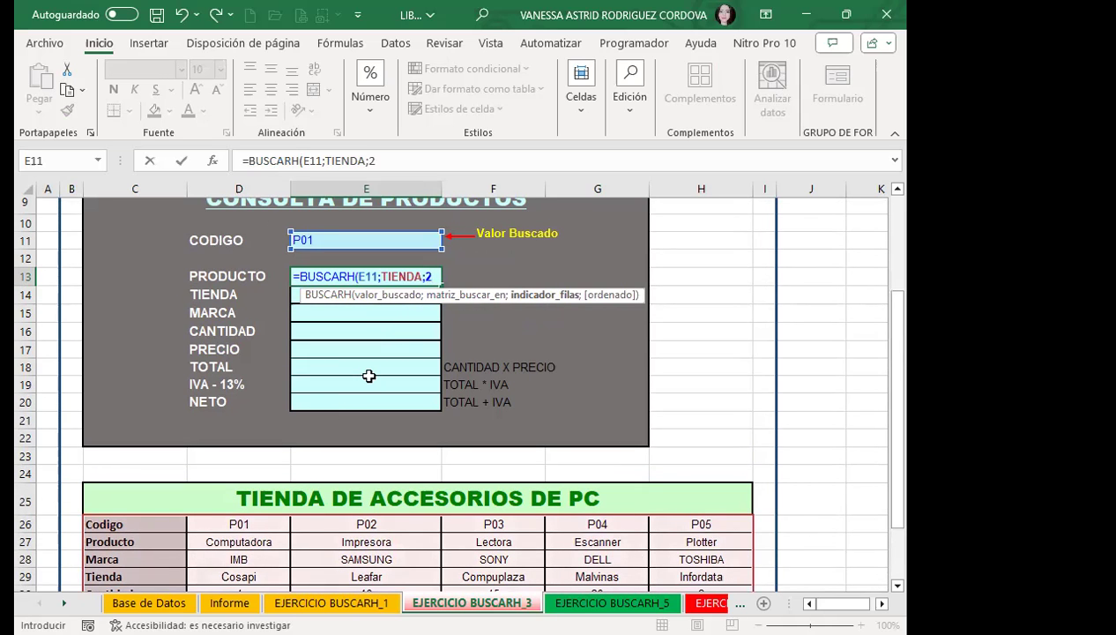
{"action": "type", "text": ";"}
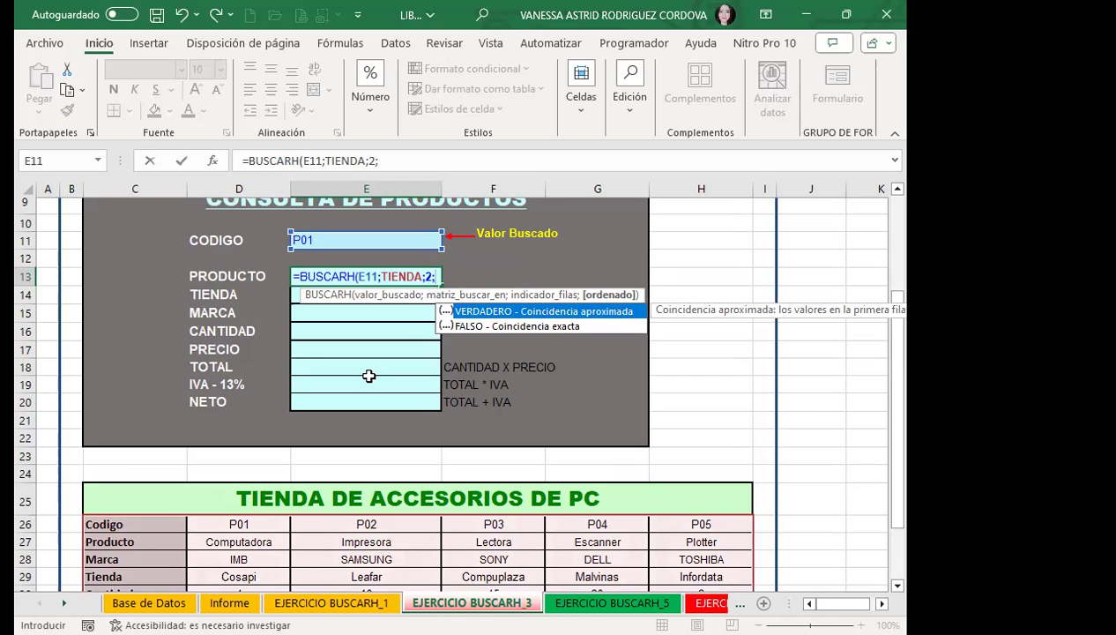
{"action": "type", "text": "0"}
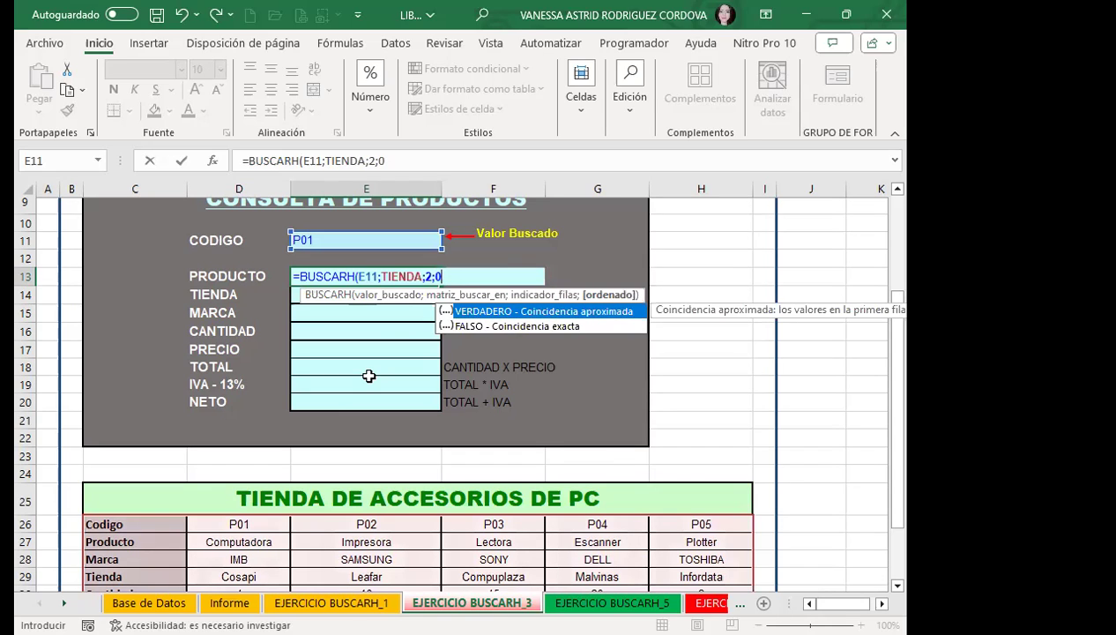
{"action": "type", "text": ")"}
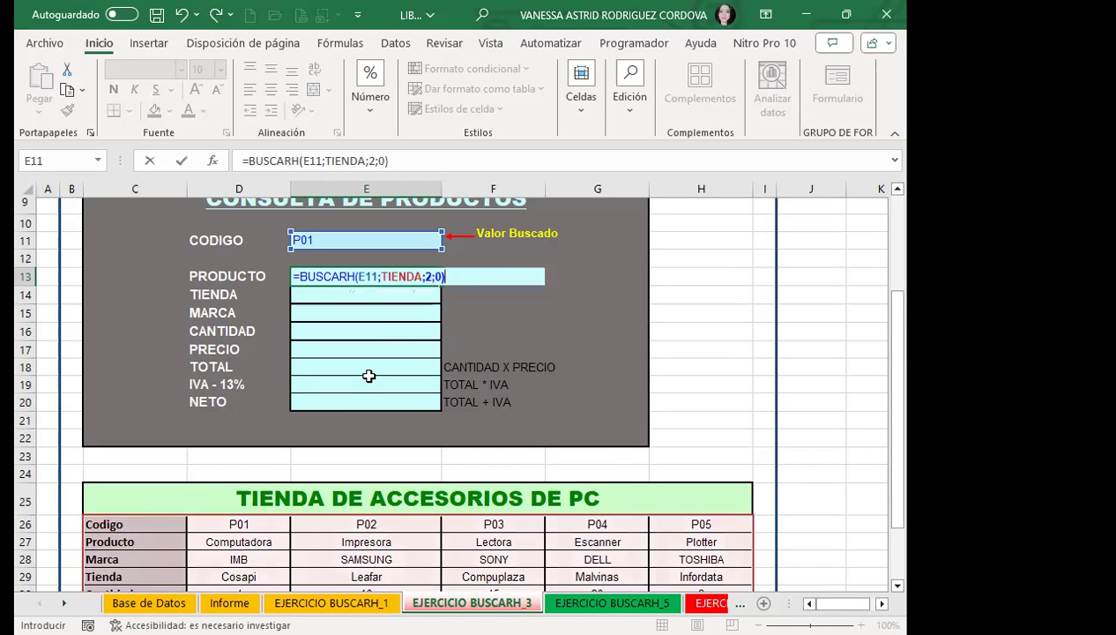
{"action": "key", "text": "Return"}
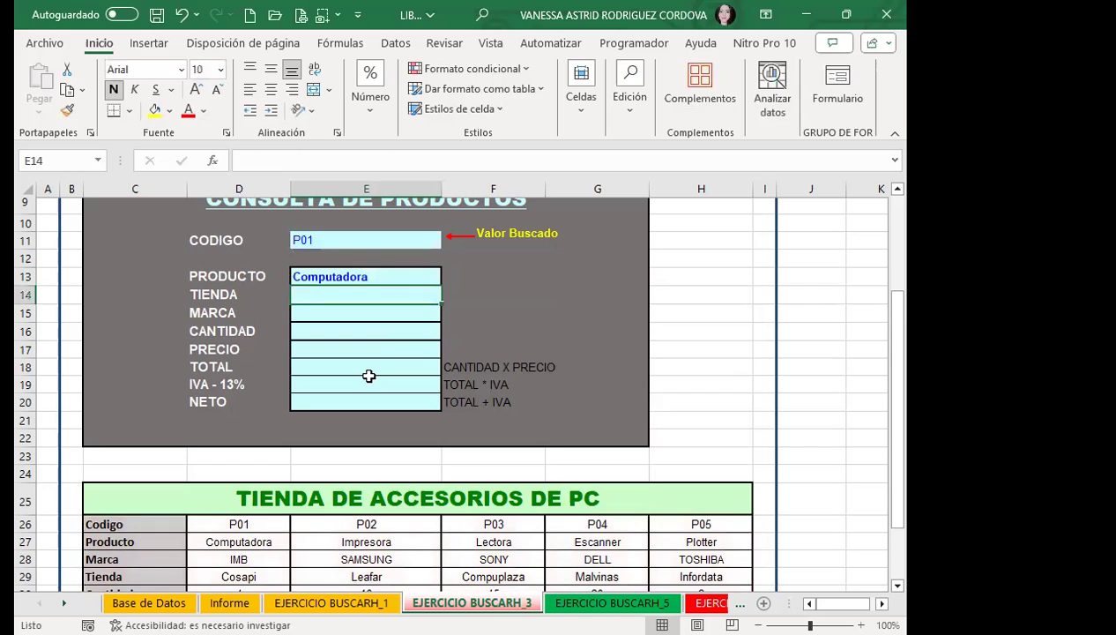
{"action": "scroll", "coordinate": [300, 456], "scroll_direction": "down", "scroll_amount": 3}
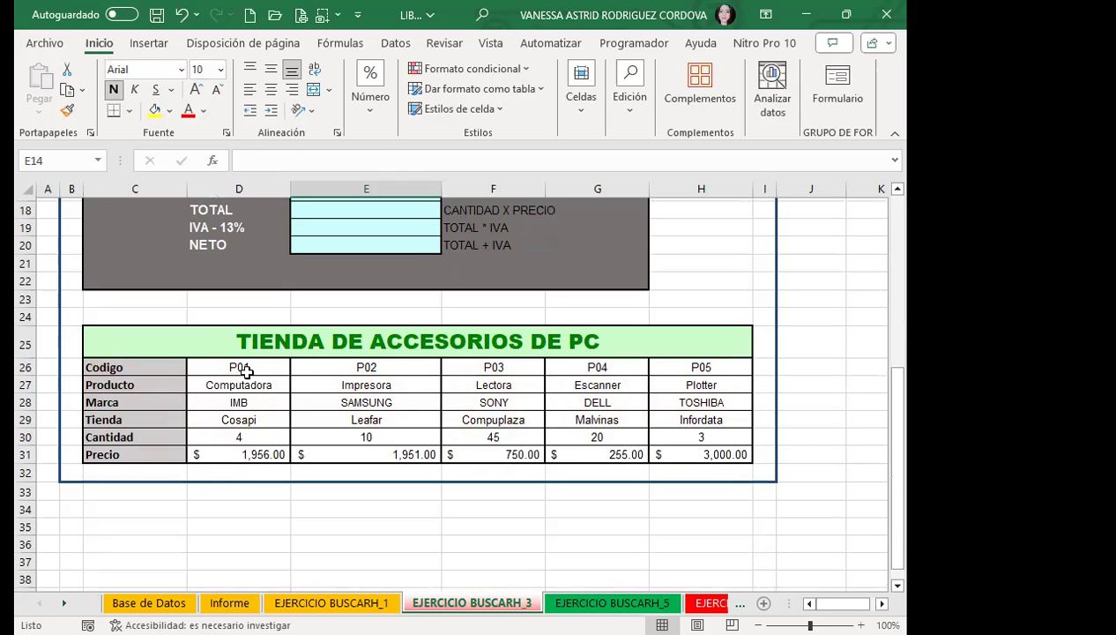
{"action": "scroll", "coordinate": [238, 377], "scroll_direction": "up", "scroll_amount": 3}
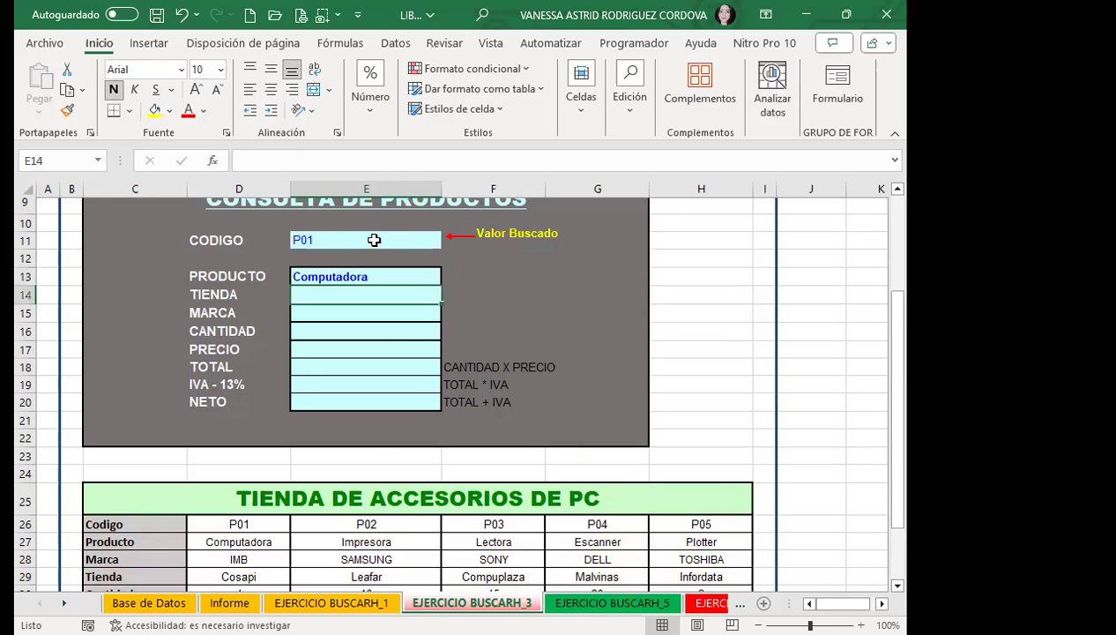
{"action": "left_click", "coordinate": [374, 240]}
{"action": "left_click", "coordinate": [452, 241]}
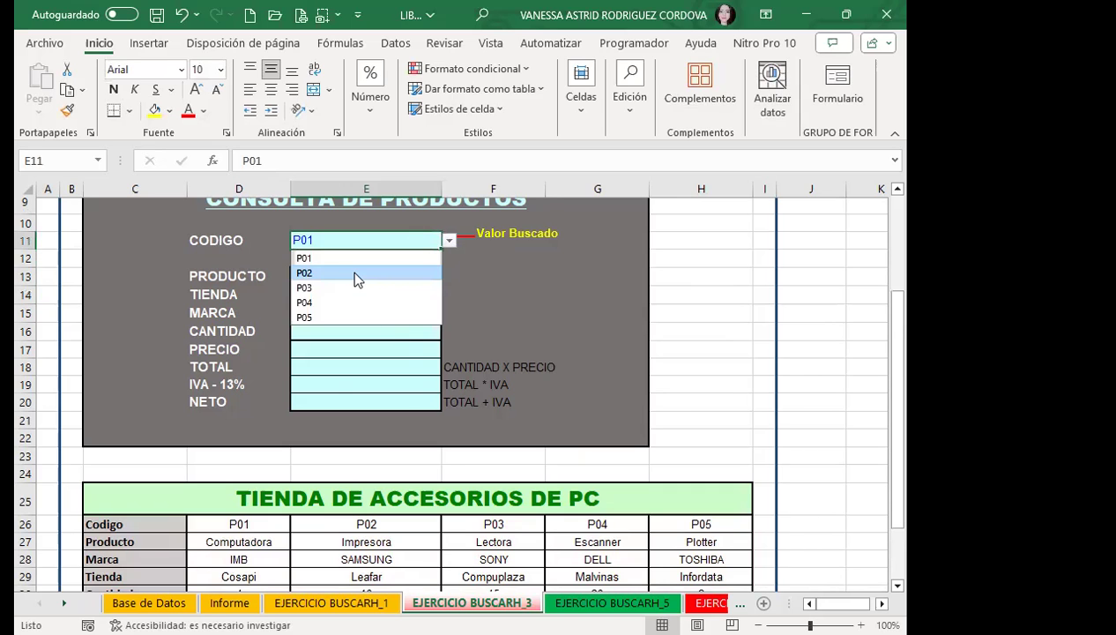
{"action": "left_click", "coordinate": [353, 272]}
{"action": "scroll", "coordinate": [353, 273], "scroll_direction": "down", "scroll_amount": 3}
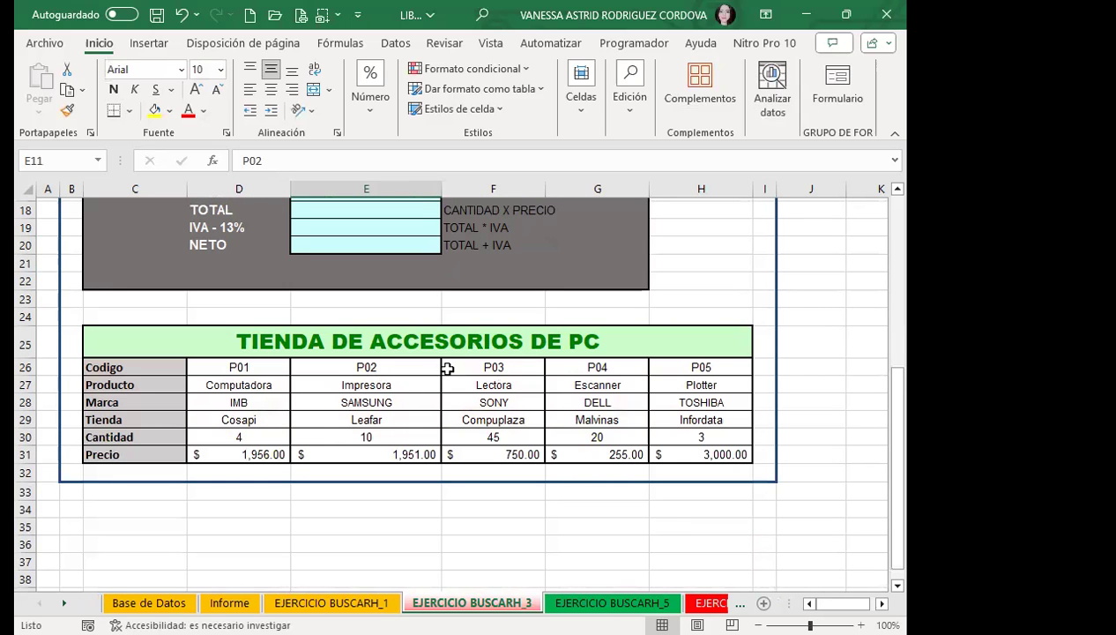
{"action": "scroll", "coordinate": [443, 365], "scroll_direction": "up", "scroll_amount": 3}
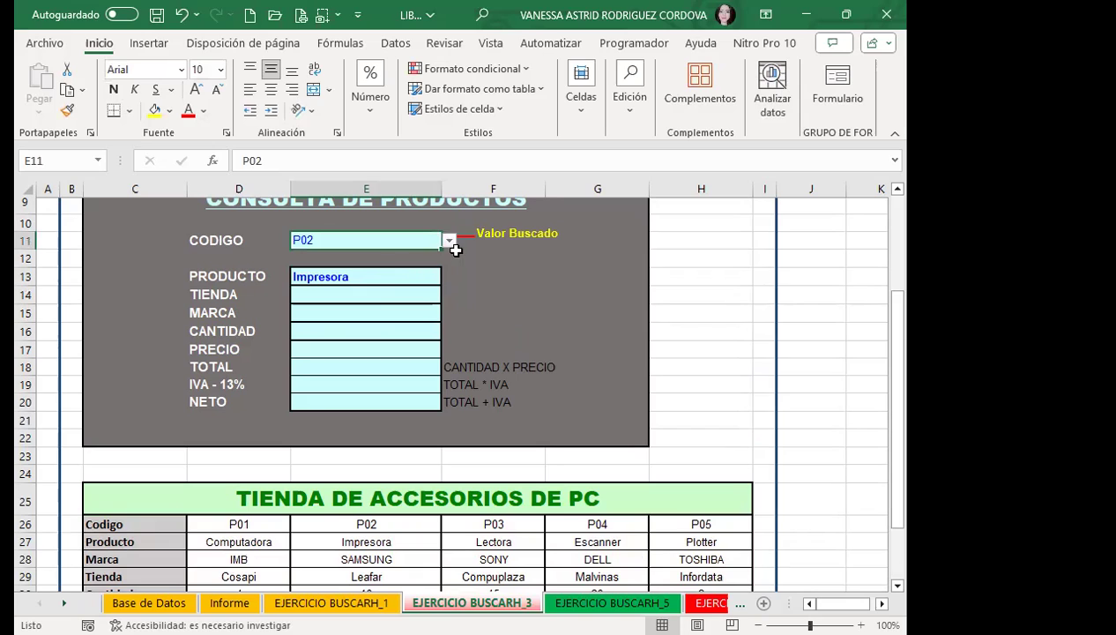
{"action": "left_click", "coordinate": [449, 241]}
{"action": "left_click", "coordinate": [327, 257]}
{"action": "left_click", "coordinate": [409, 276]}
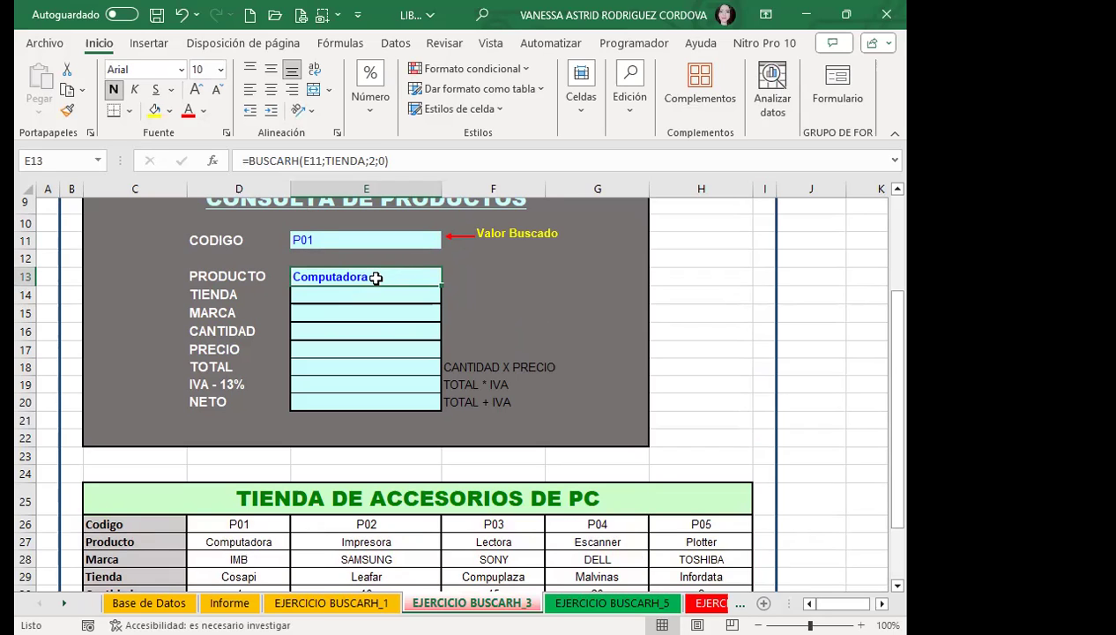
Change E13's formula to =BUSCARH($E$11;TIENDA;2;0) with E11 made absolute.
{"action": "double_click", "coordinate": [375, 278]}
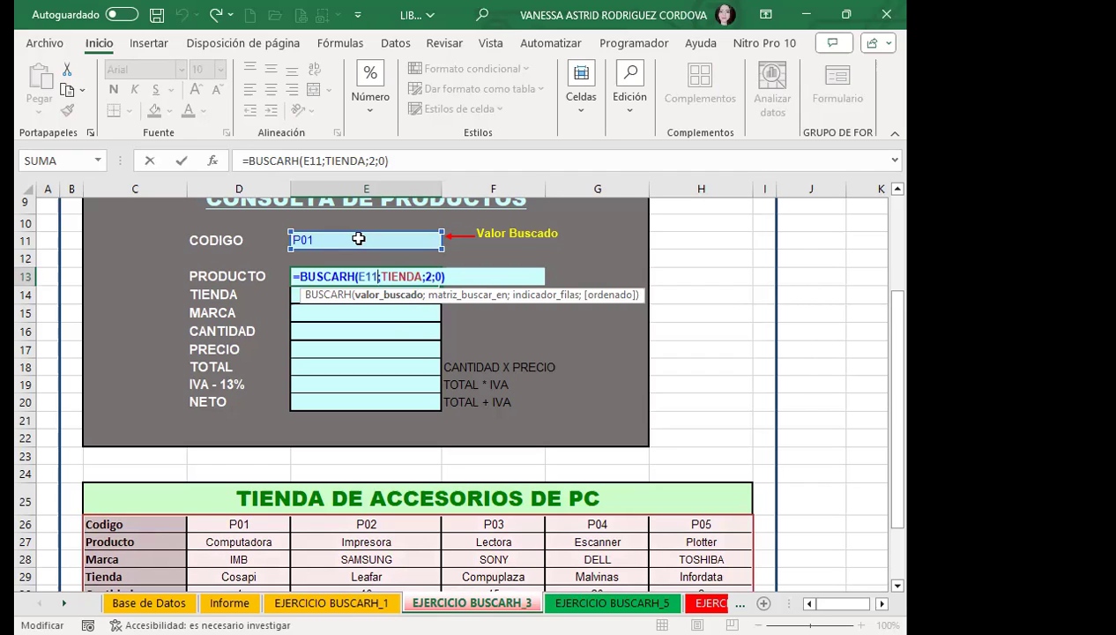
{"action": "key", "text": "F4"}
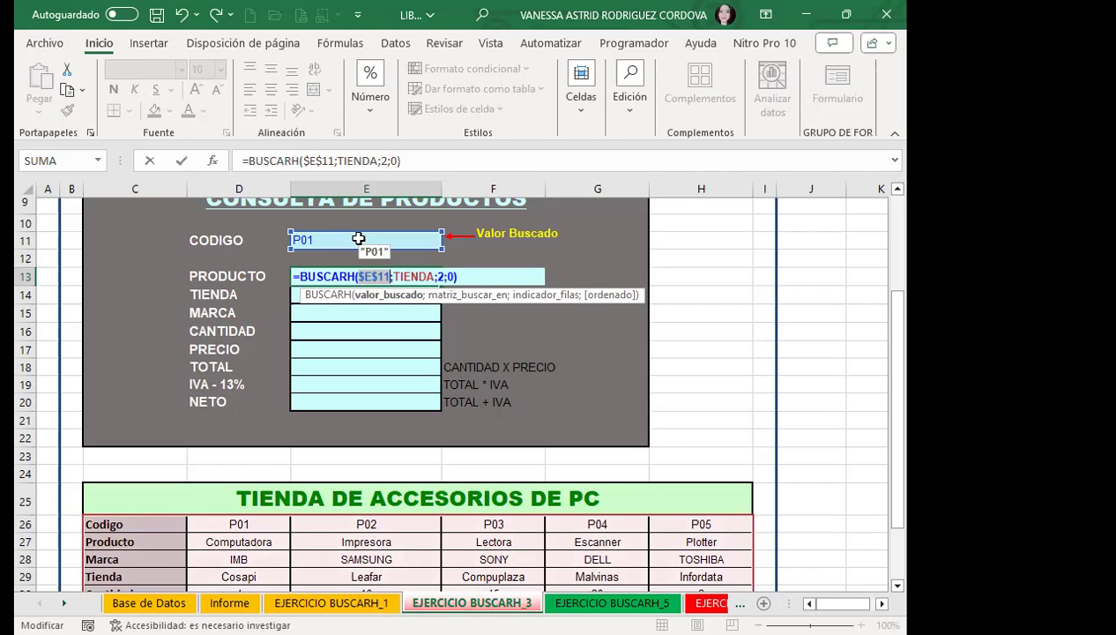
{"action": "key", "text": "Return"}
{"action": "left_click", "coordinate": [414, 276]}
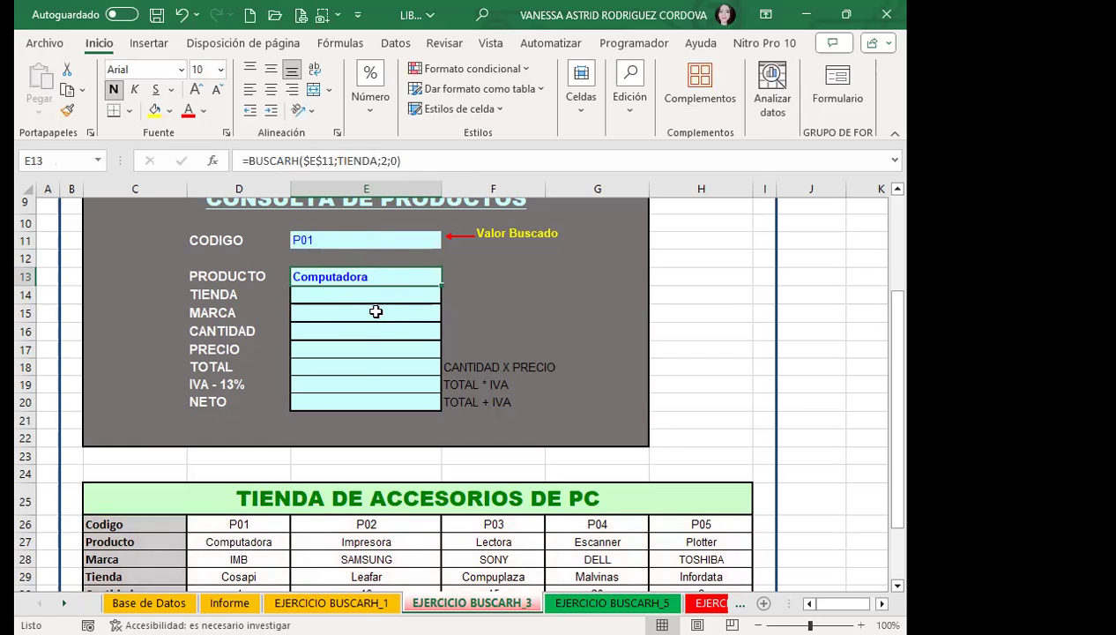
Copy the lookup down to E17 and set E14's row index to 4 so TIENDA shows Cosapi.
{"action": "mouse_move", "coordinate": [441, 285]}
{"action": "left_mouse_down"}
{"action": "mouse_move", "coordinate": [433, 342]}
{"action": "mouse_move", "coordinate": [408, 357]}
{"action": "left_mouse_up"}
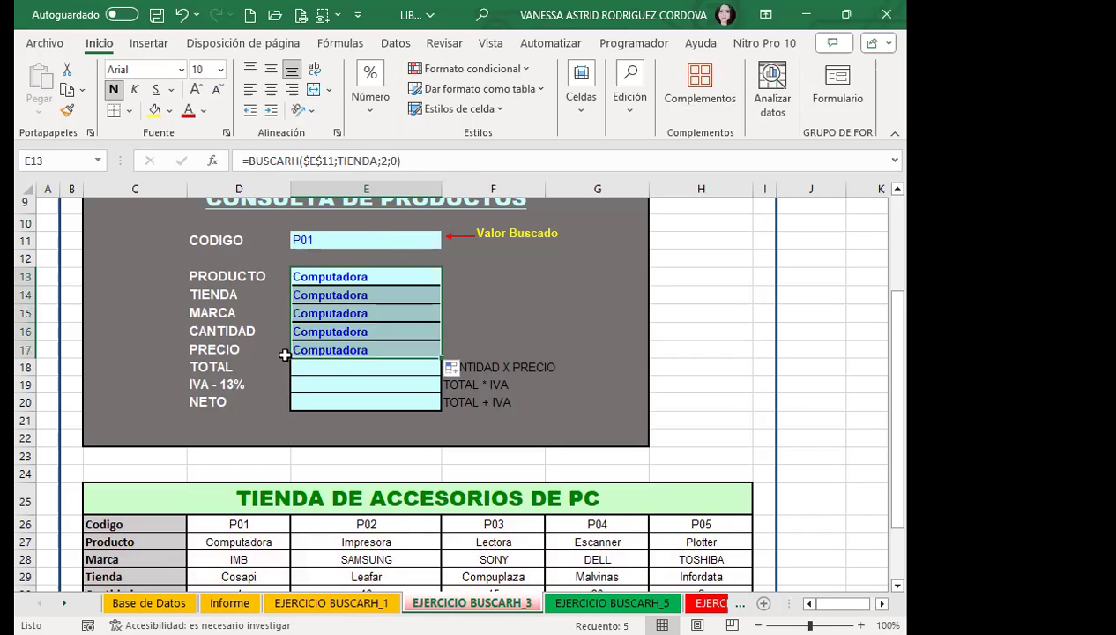
{"action": "left_click", "coordinate": [348, 294]}
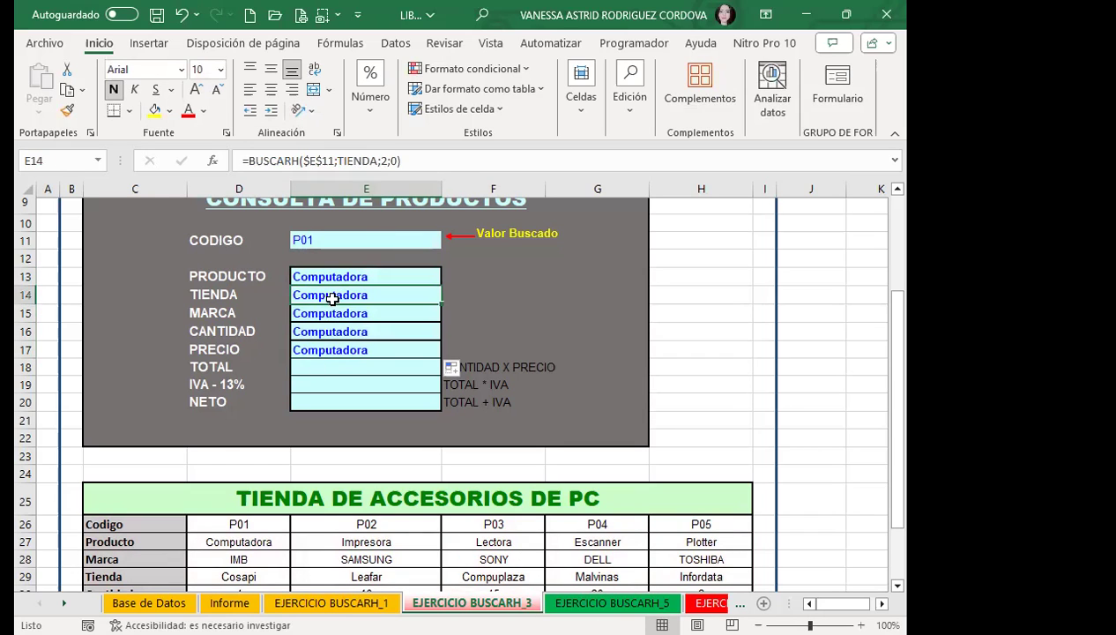
{"action": "scroll", "coordinate": [216, 441], "scroll_direction": "down", "scroll_amount": 3}
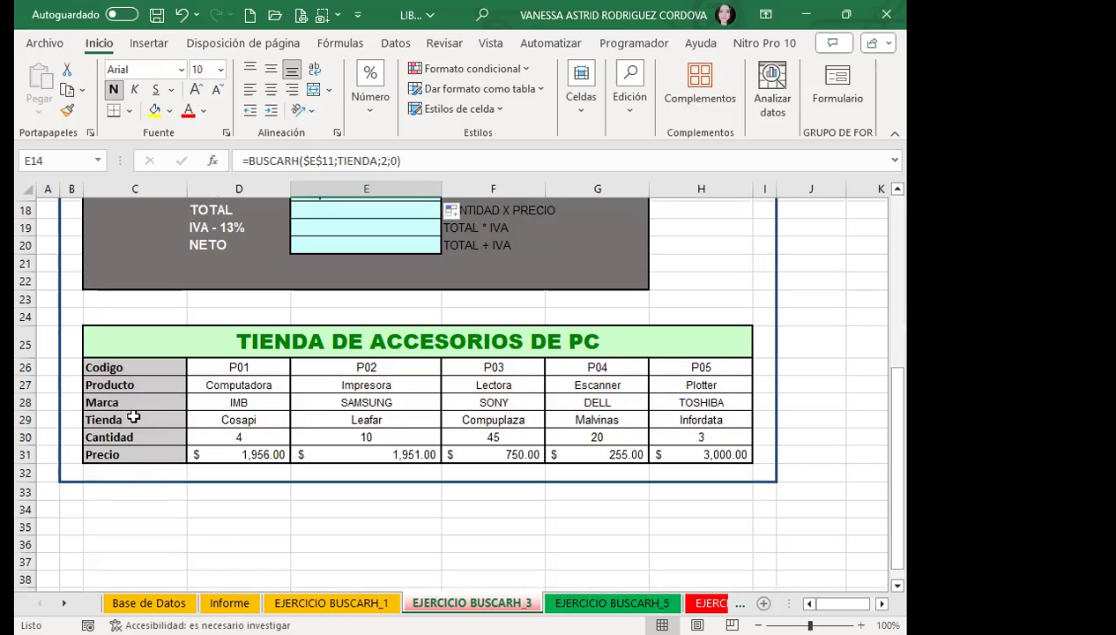
{"action": "scroll", "coordinate": [322, 362], "scroll_direction": "up", "scroll_amount": 3}
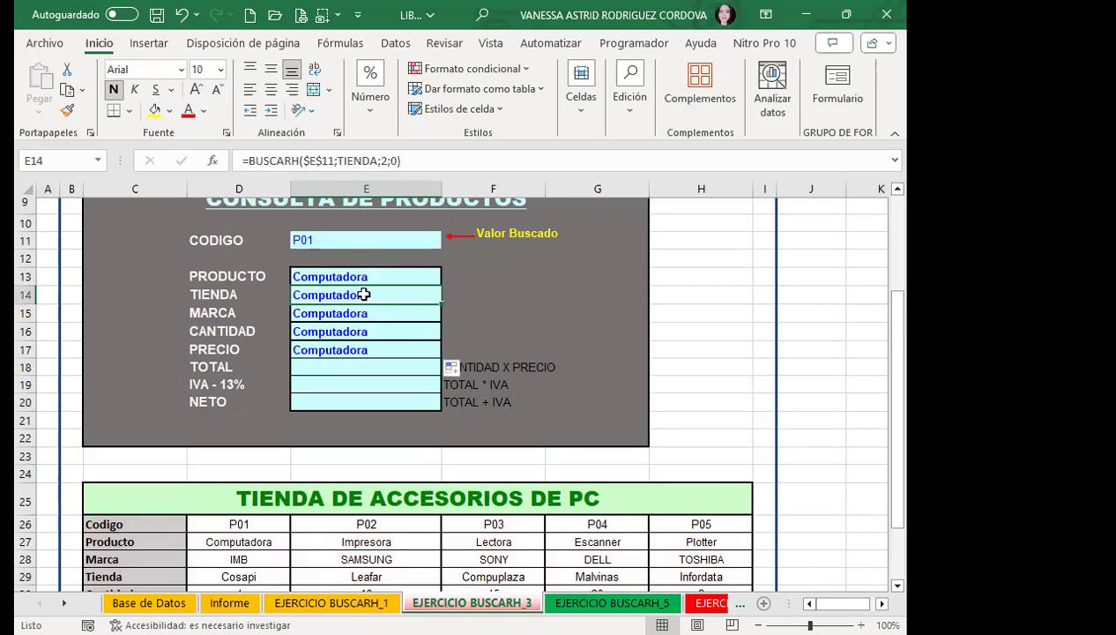
{"action": "left_click", "coordinate": [387, 160]}
{"action": "key", "text": "BackSpace"}
{"action": "type", "text": "4"}
{"action": "key", "text": "Return"}
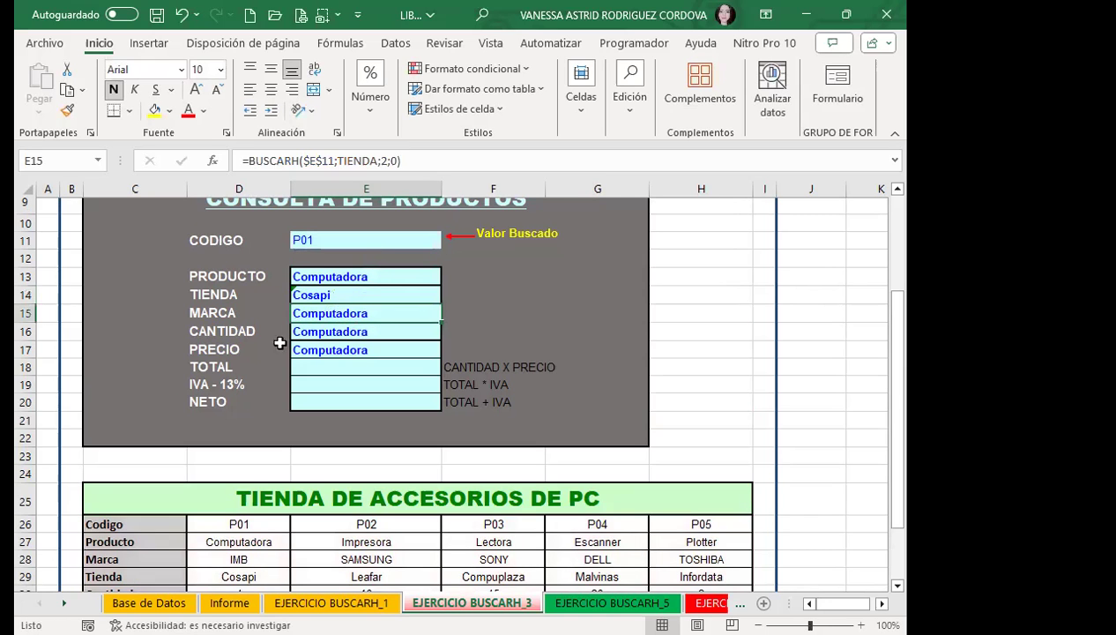
Change the row index in the MARCA lookup in E15 so it returns IMB.
{"action": "scroll", "coordinate": [263, 445], "scroll_direction": "down", "scroll_amount": 3}
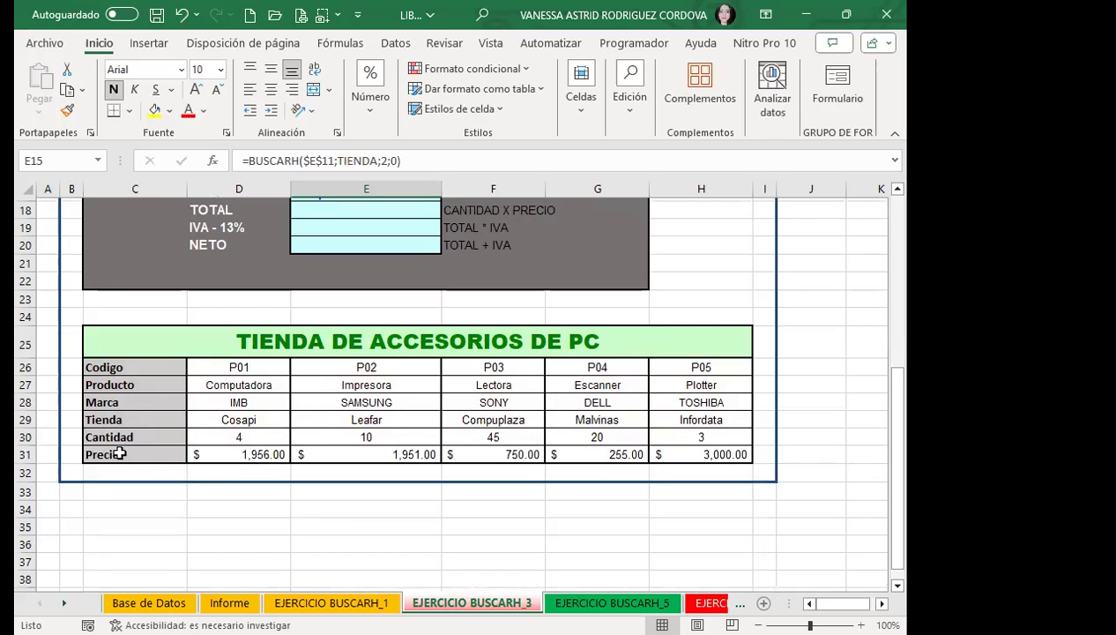
{"action": "scroll", "coordinate": [226, 431], "scroll_direction": "up", "scroll_amount": 4}
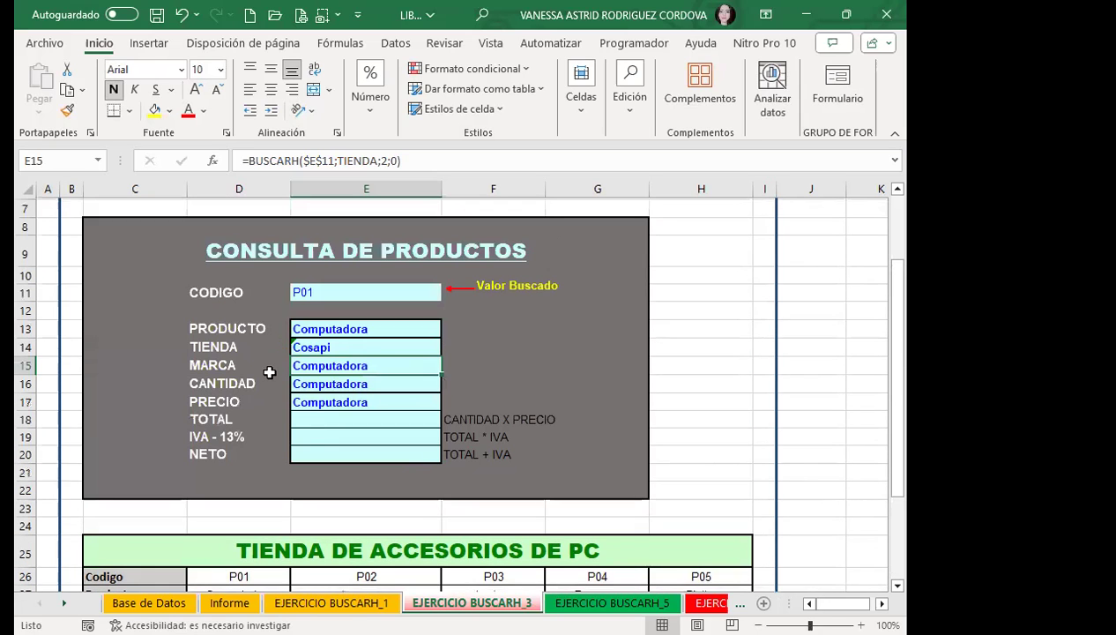
{"action": "left_click", "coordinate": [339, 346]}
{"action": "scroll", "coordinate": [248, 407], "scroll_direction": "down", "scroll_amount": 3}
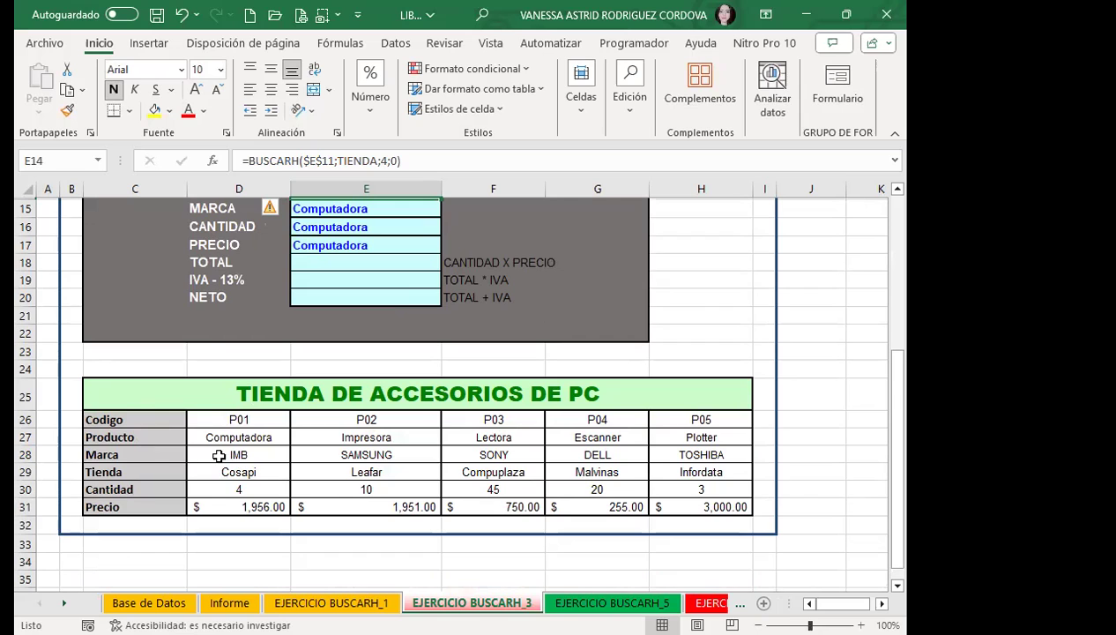
{"action": "scroll", "coordinate": [293, 420], "scroll_direction": "up", "scroll_amount": 3}
{"action": "left_click", "coordinate": [360, 365]}
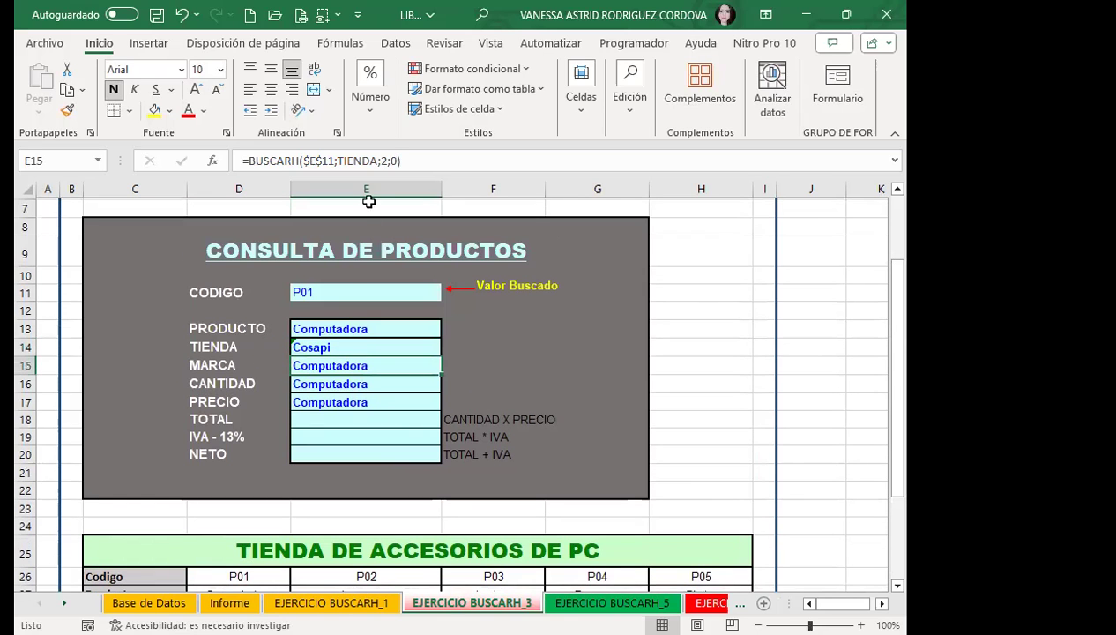
{"action": "left_click", "coordinate": [379, 159]}
{"action": "key", "text": "Delete"}
{"action": "type", "text": "2"}
{"action": "key", "text": "Return"}
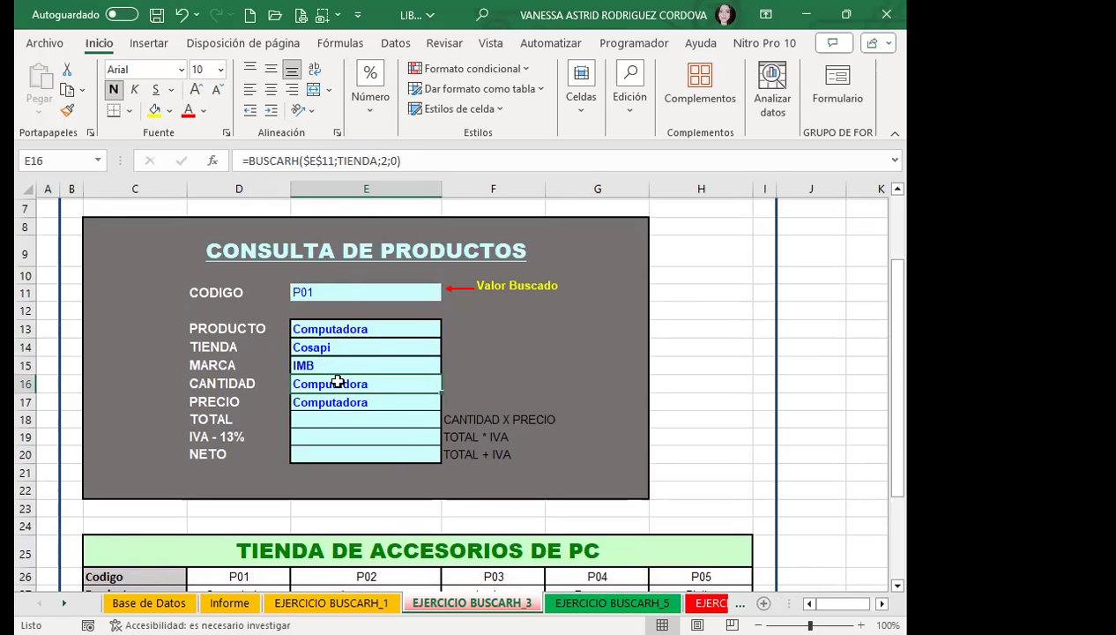
Set the CANTIDAD and PRECIO lookups' row indexes to 5 and 6, returning 4 and 1956.
{"action": "scroll", "coordinate": [341, 417], "scroll_direction": "down", "scroll_amount": 4}
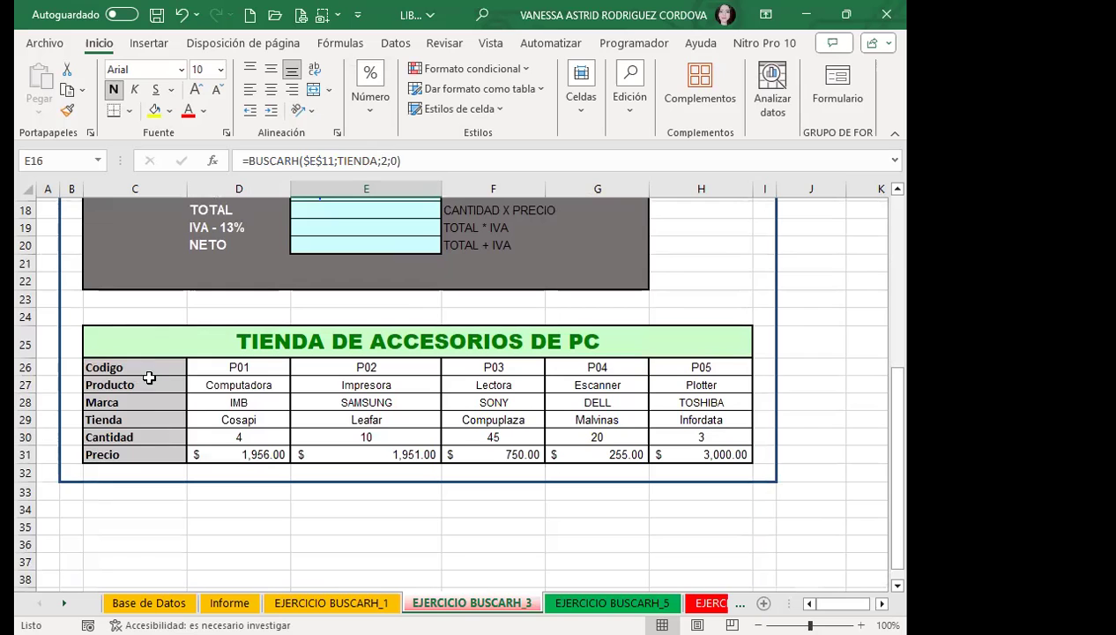
{"action": "scroll", "coordinate": [314, 384], "scroll_direction": "up", "scroll_amount": 3}
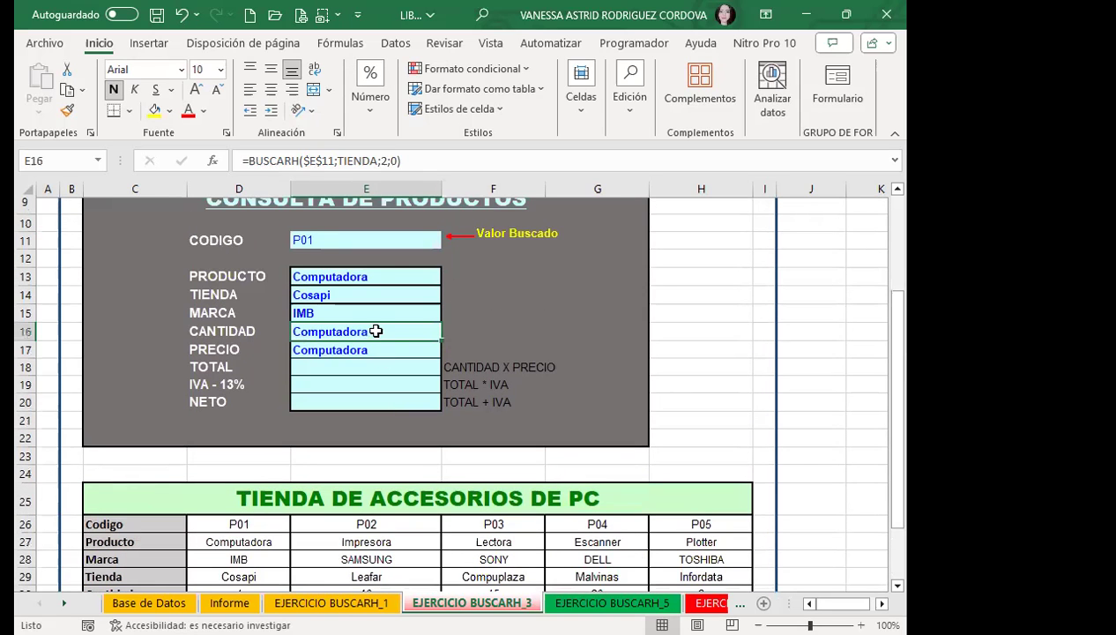
{"action": "left_click", "coordinate": [383, 156]}
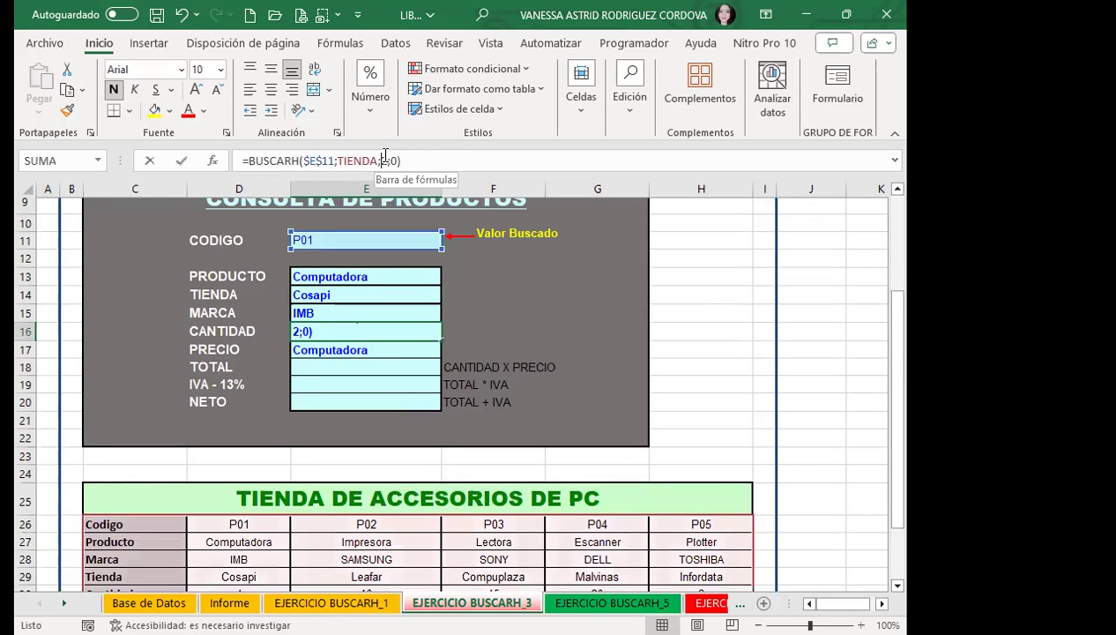
{"action": "type", "text": "5"}
{"action": "key", "text": "Return"}
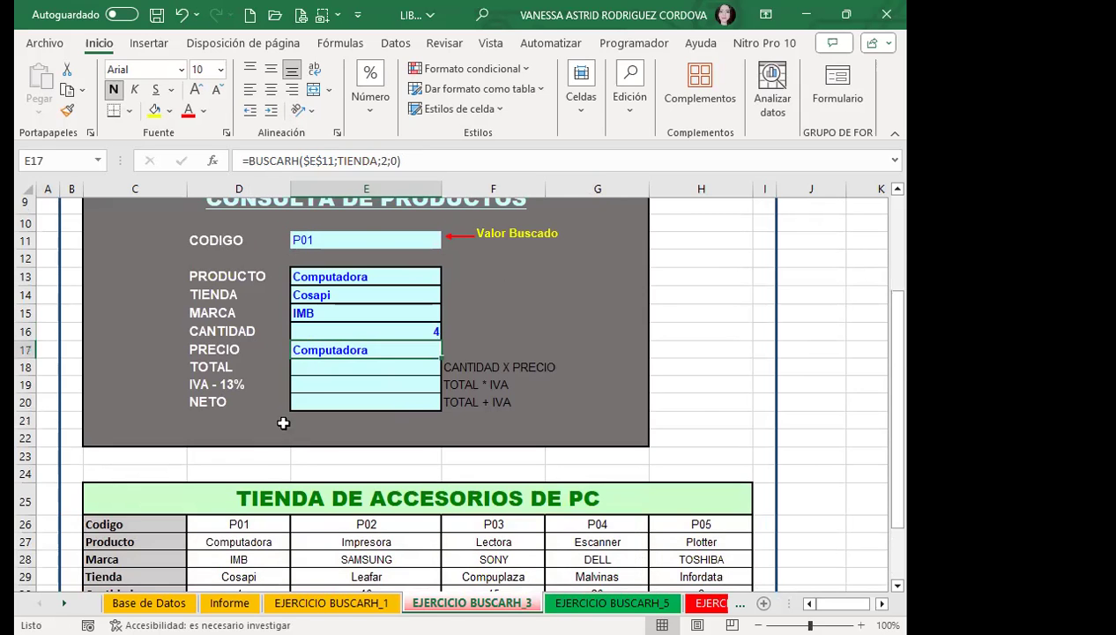
{"action": "scroll", "coordinate": [292, 403], "scroll_direction": "down", "scroll_amount": 3}
{"action": "scroll", "coordinate": [288, 369], "scroll_direction": "up", "scroll_amount": 2}
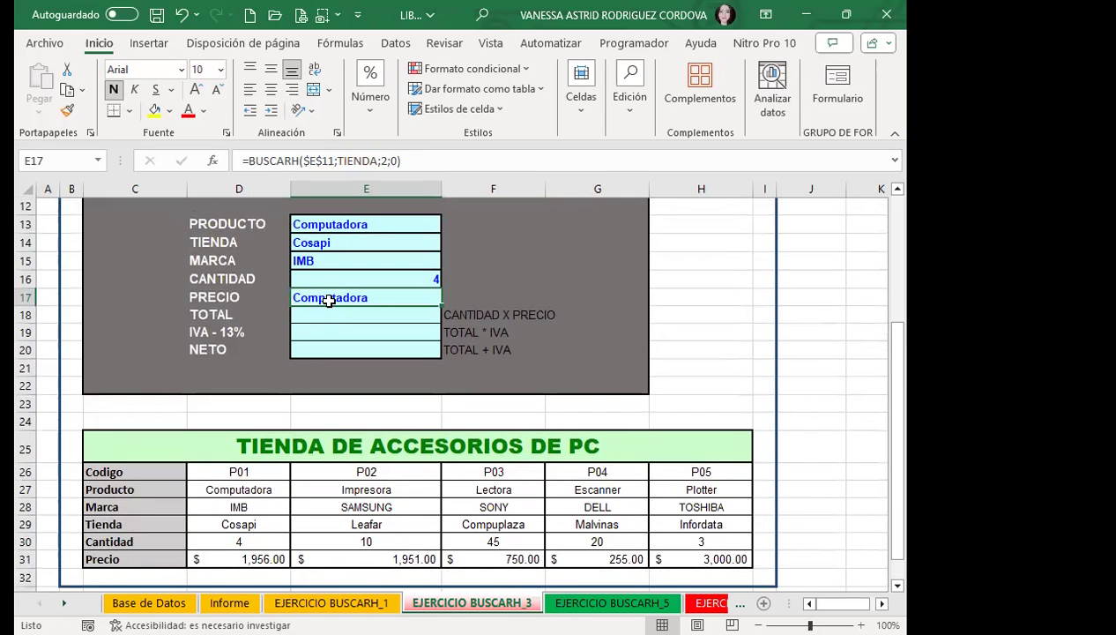
{"action": "left_click", "coordinate": [387, 161]}
{"action": "double_click", "coordinate": [387, 160]}
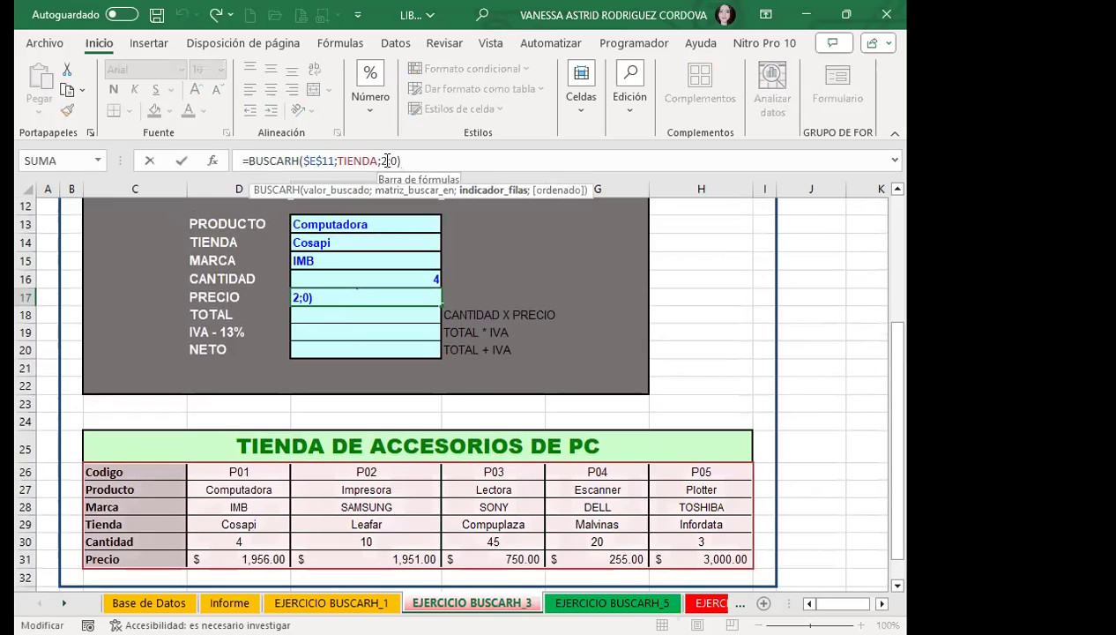
{"action": "key", "text": "BackSpace"}
{"action": "type", "text": "6"}
{"action": "key", "text": "Return"}
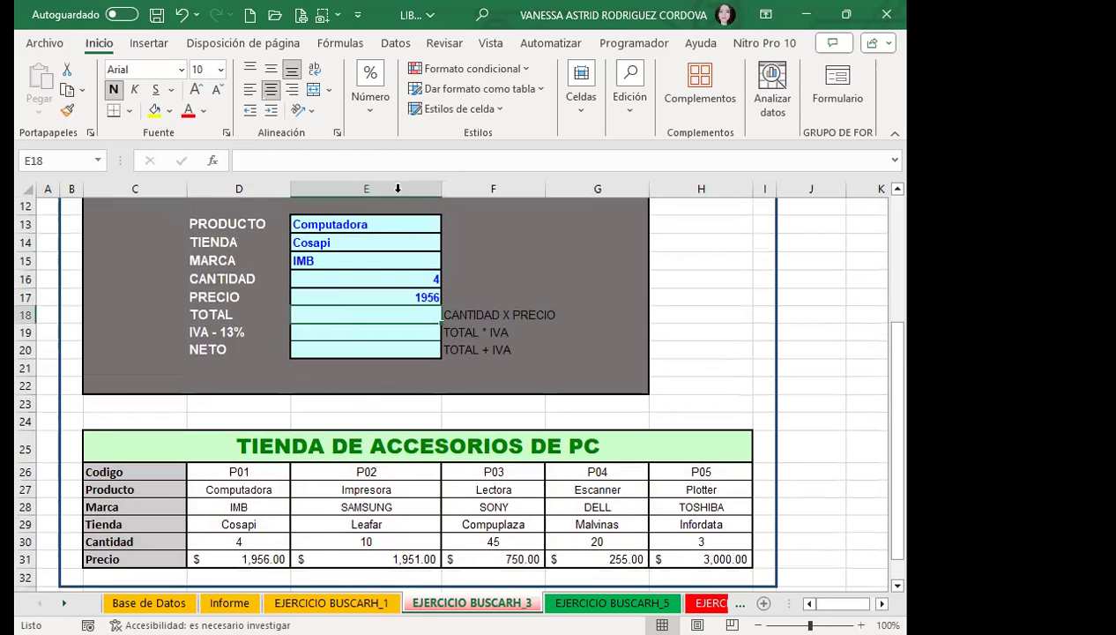
Apply accounting currency format to PRECIO in E17, showing $ 1,956.00.
{"action": "left_click", "coordinate": [338, 297]}
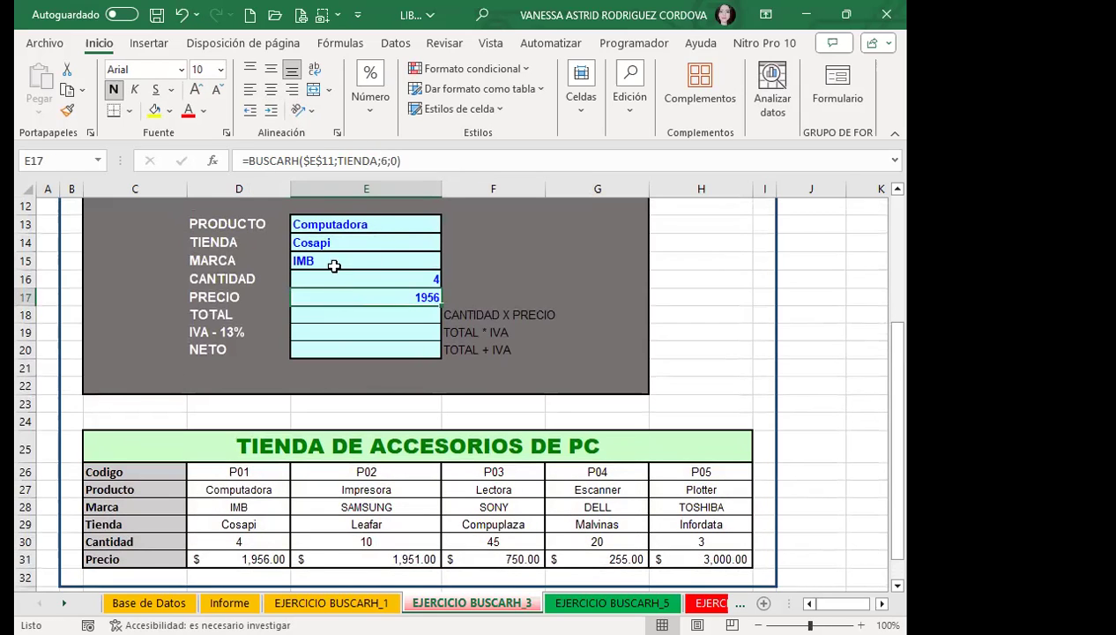
{"action": "left_click", "coordinate": [370, 97]}
{"action": "left_click", "coordinate": [360, 187]}
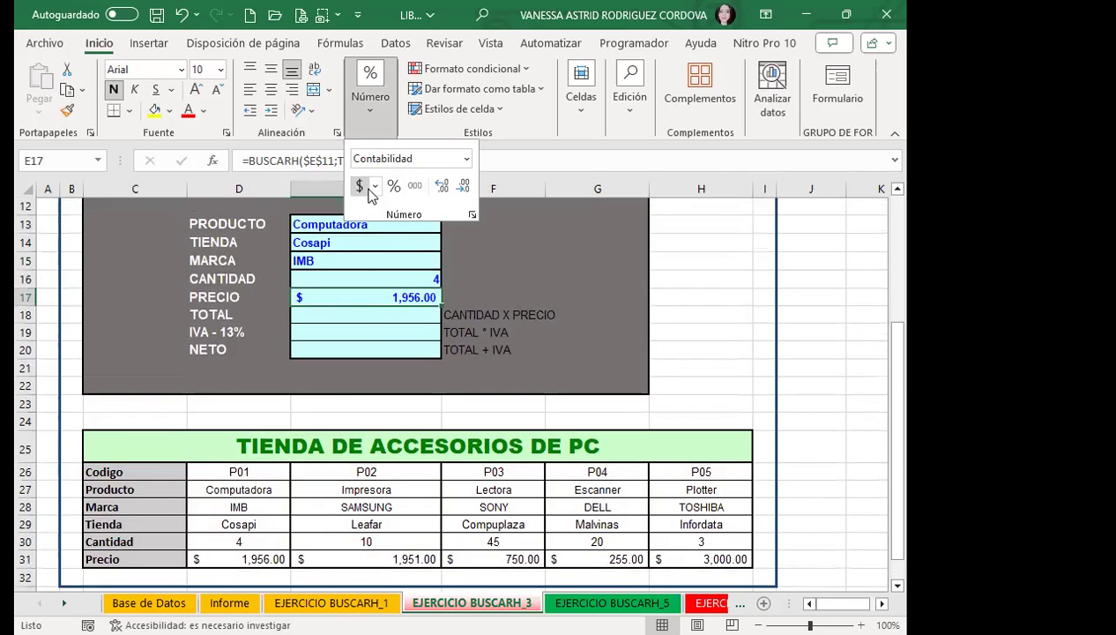
Review number format options for E18:E20 without changing them, then check E13's formula.
{"action": "left_click_drag", "start_coordinate": [379, 320], "coordinate": [364, 348]}
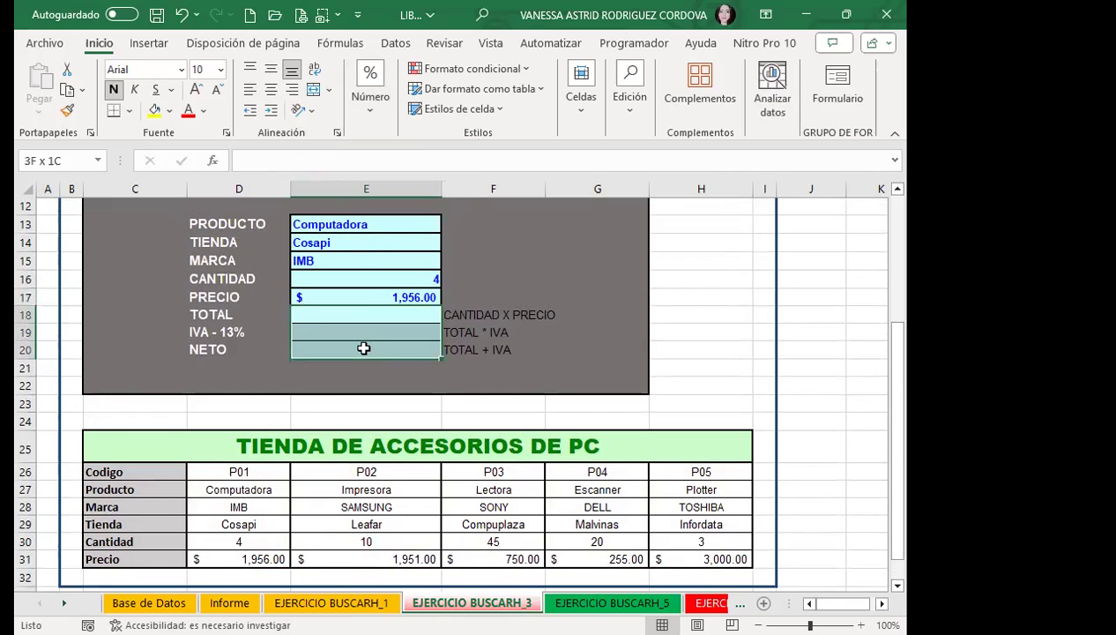
{"action": "left_click", "coordinate": [375, 110]}
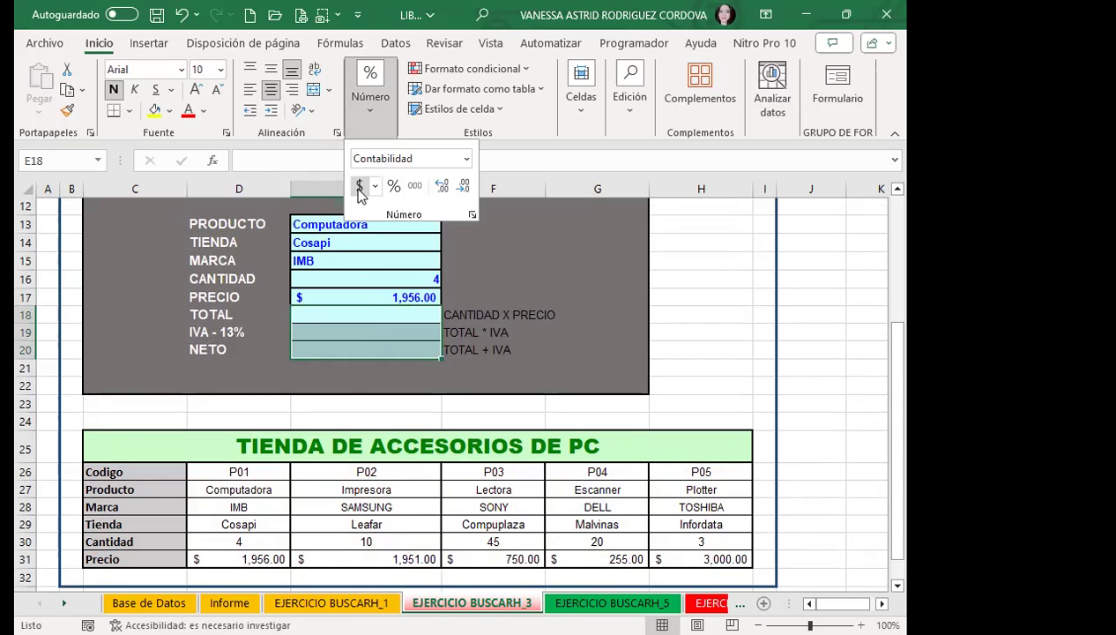
{"action": "left_click", "coordinate": [338, 312]}
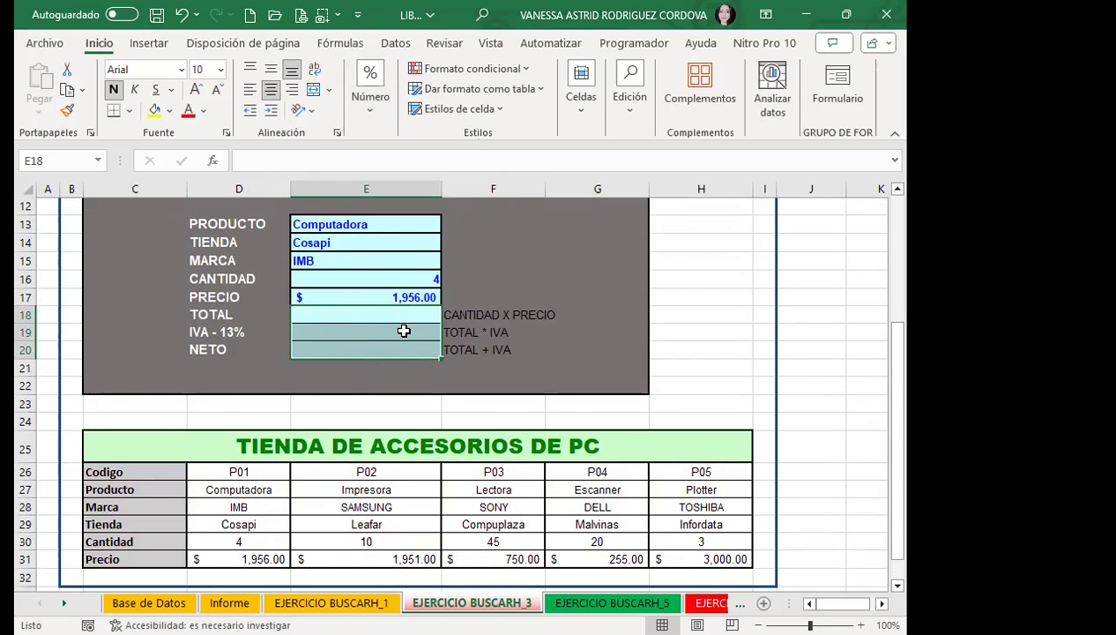
{"action": "left_click", "coordinate": [348, 222]}
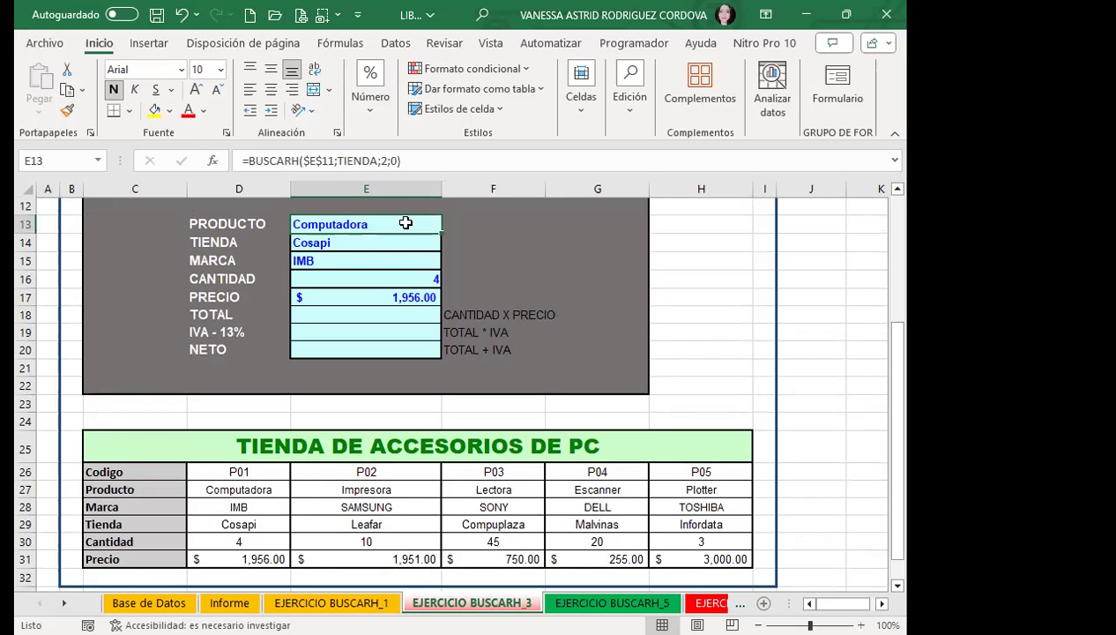
Enter =E16*E17 in the TOTAL cell E18 to multiply CANTIDAD by PRECIO.
{"action": "left_click", "coordinate": [338, 240]}
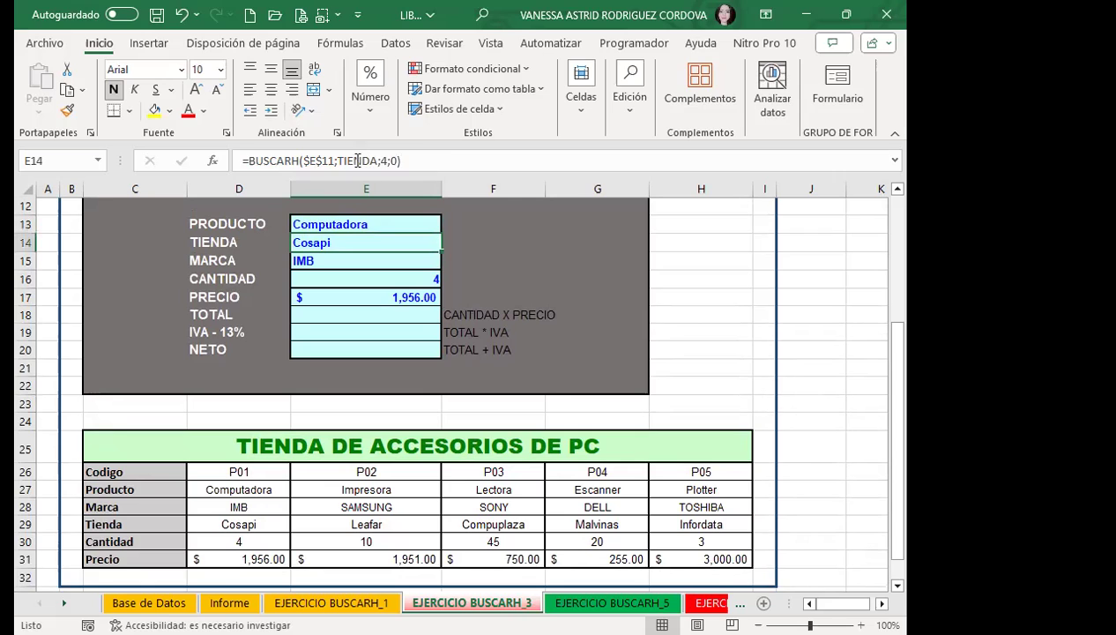
{"action": "left_click", "coordinate": [327, 262]}
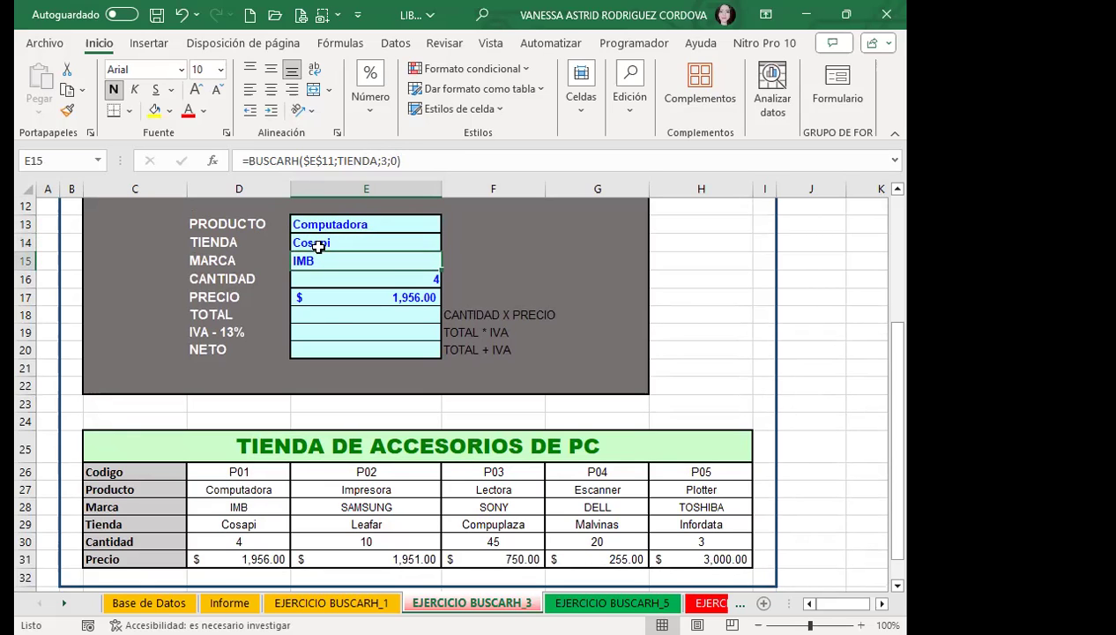
{"action": "left_click", "coordinate": [335, 308]}
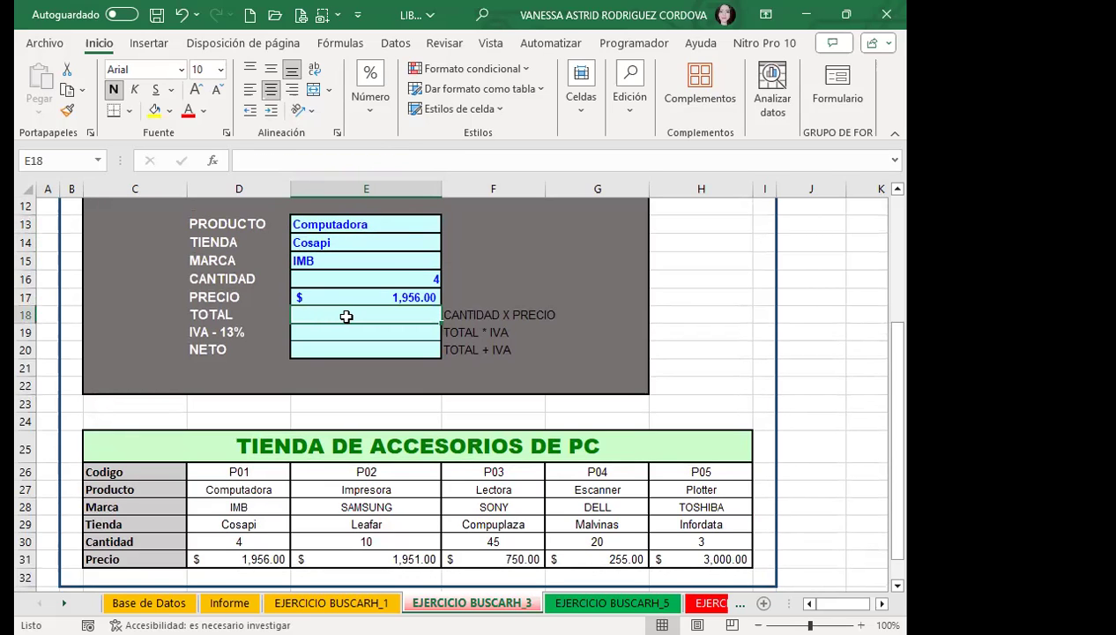
{"action": "type", "text": "="}
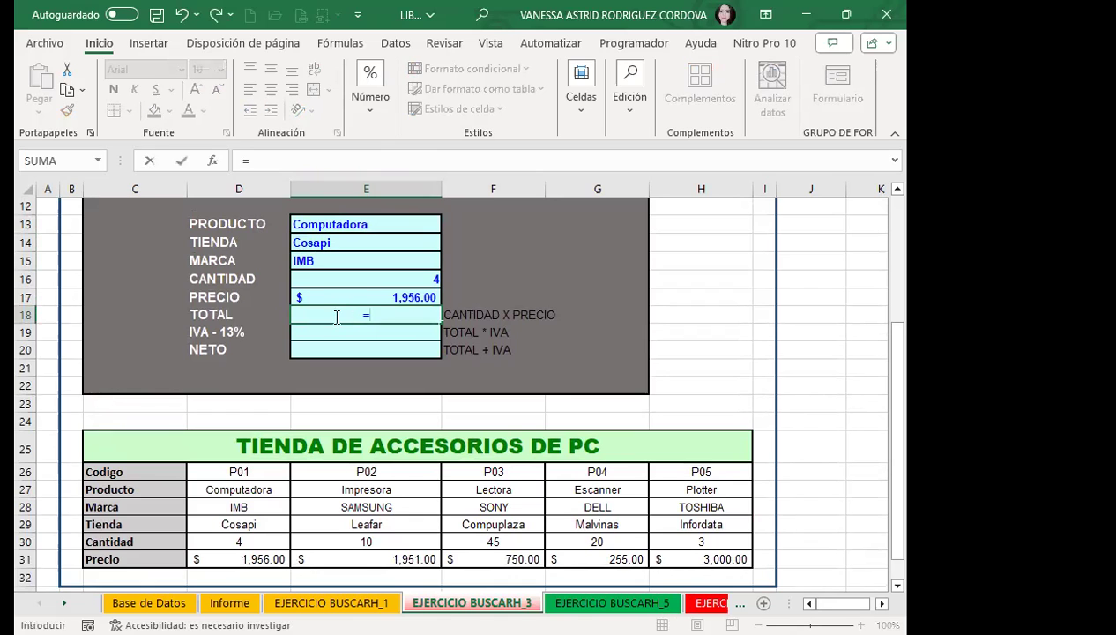
{"action": "left_click", "coordinate": [342, 278]}
{"action": "type", "text": "*"}
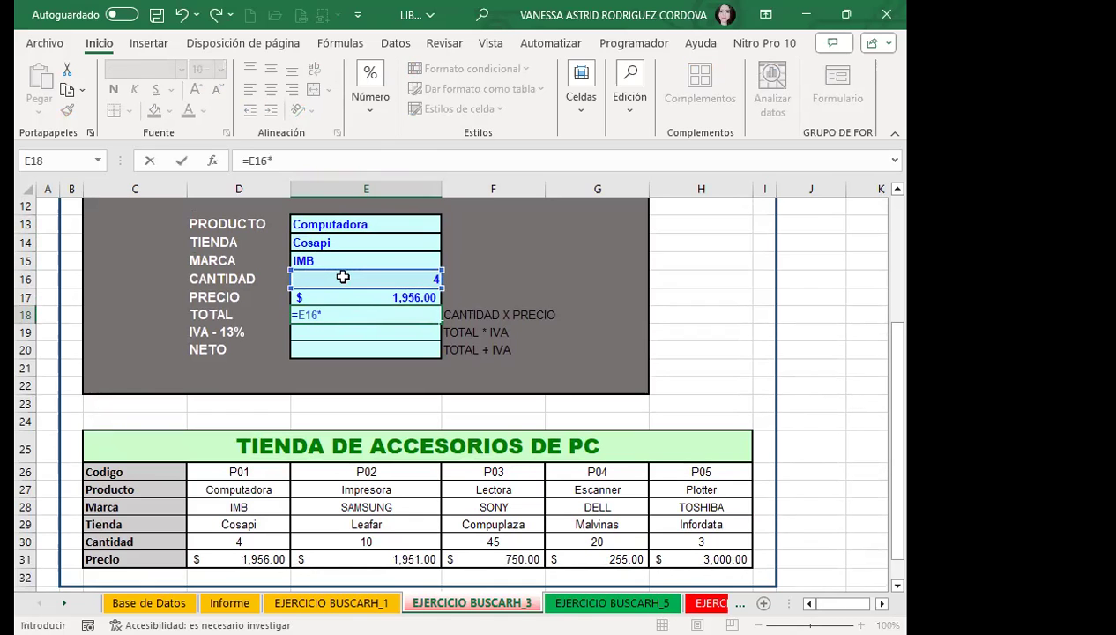
{"action": "left_click", "coordinate": [366, 293]}
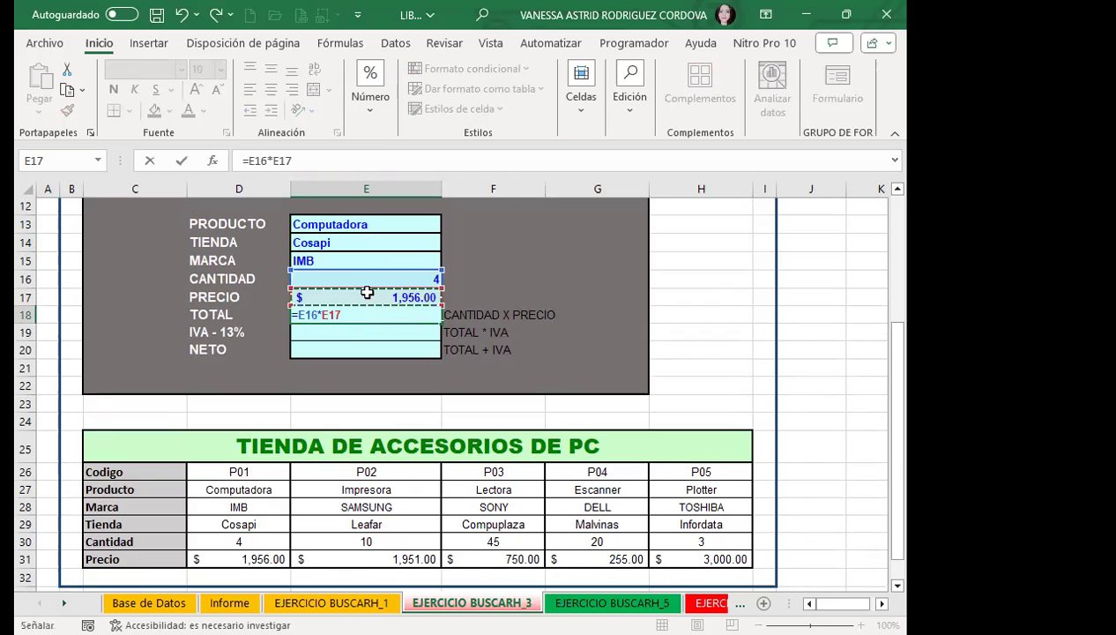
{"action": "key", "text": "Return"}
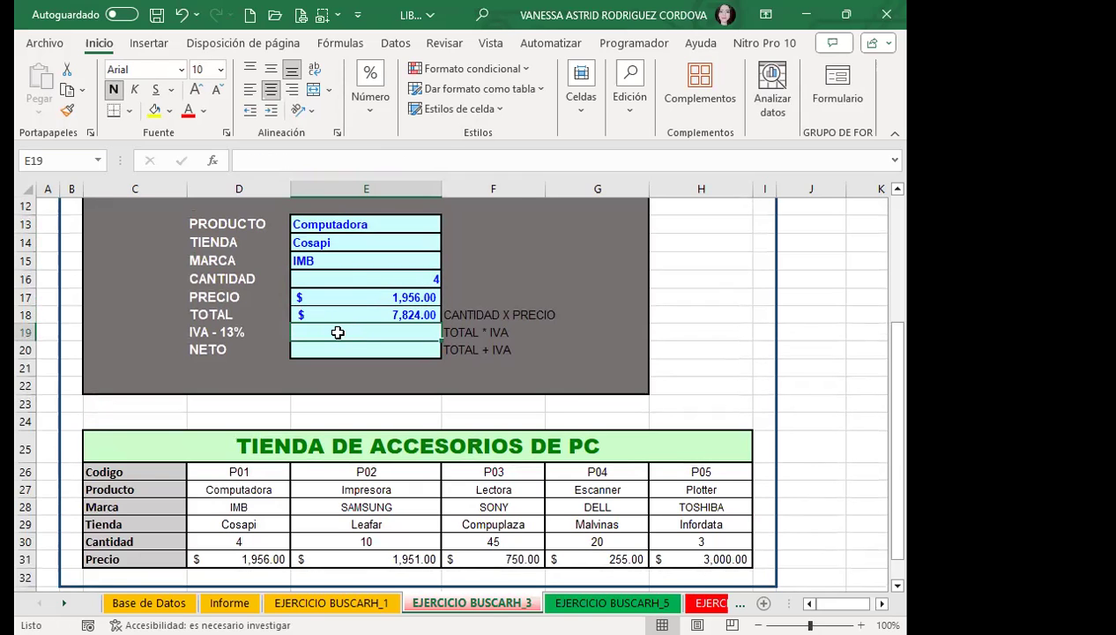
Enter =E18*13% in E19 for the IVA, giving $ 1,017.12.
{"action": "type", "text": "="}
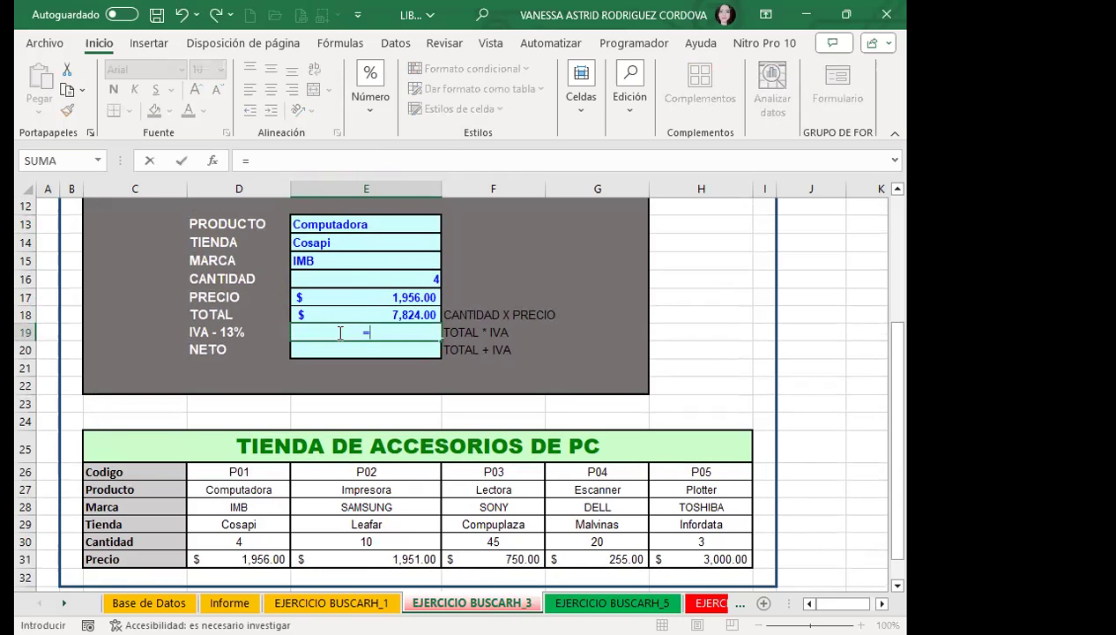
{"action": "left_click", "coordinate": [343, 311]}
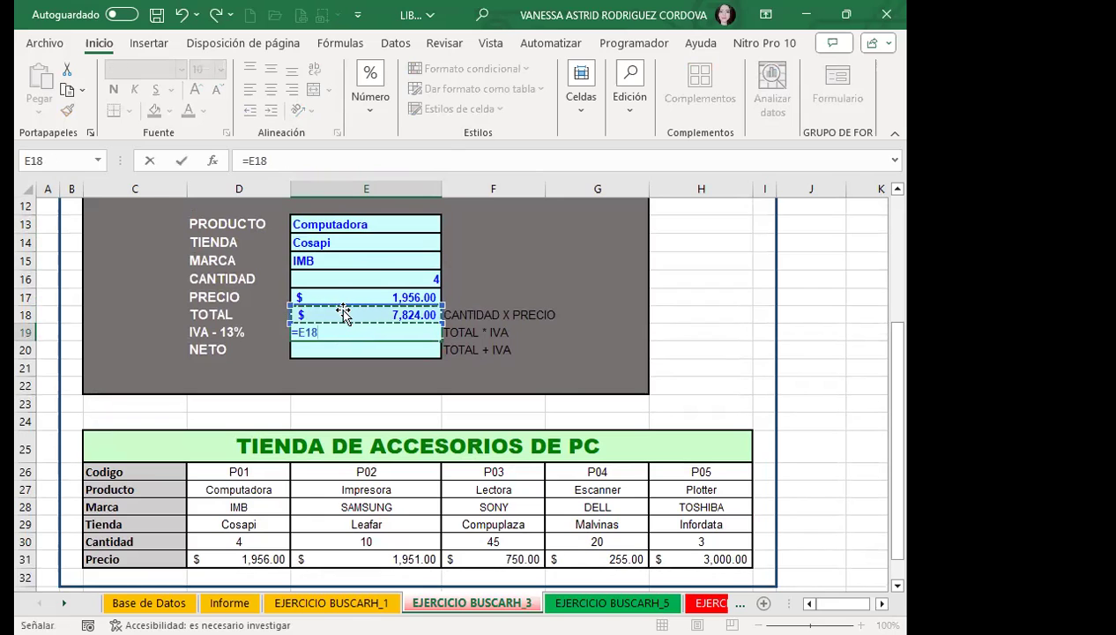
{"action": "type", "text": "*13$"}
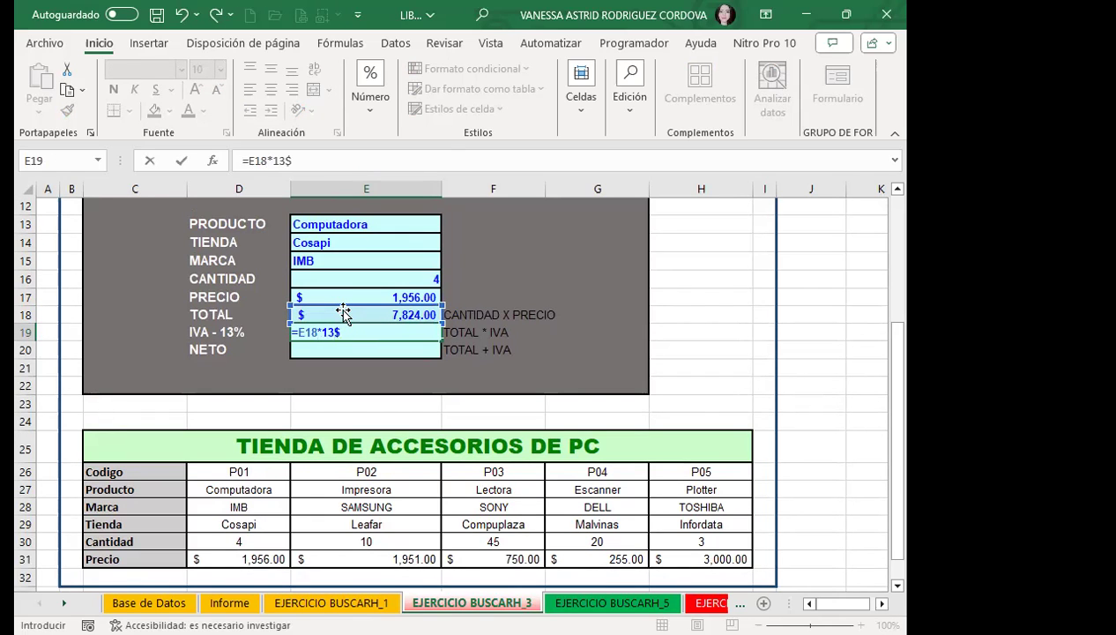
{"action": "key", "text": "BackSpace"}
{"action": "type", "text": "%"}
{"action": "key", "text": "Return"}
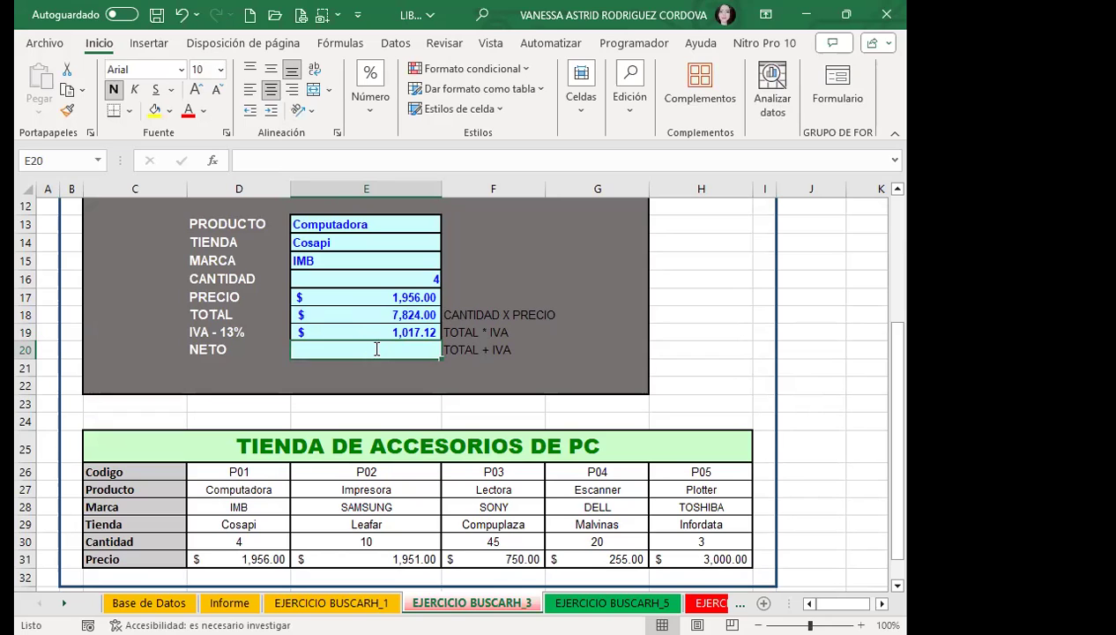
Enter =E18+E19 in E20 for the NETO, giving $ 8,841.12.
{"action": "type", "text": "="}
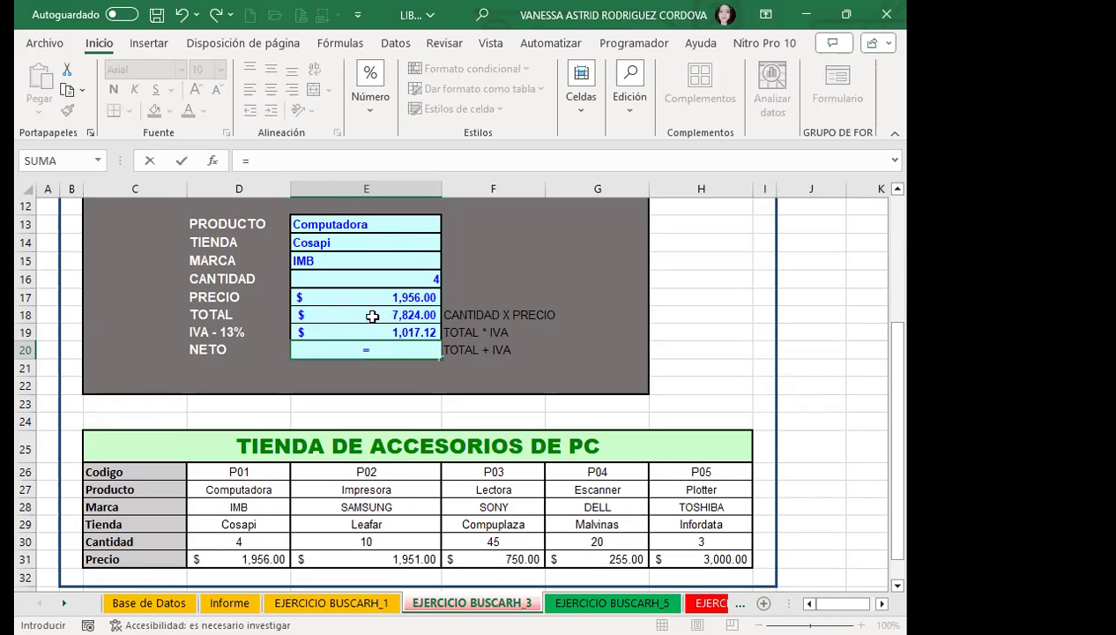
{"action": "left_click", "coordinate": [372, 316]}
{"action": "type", "text": "+"}
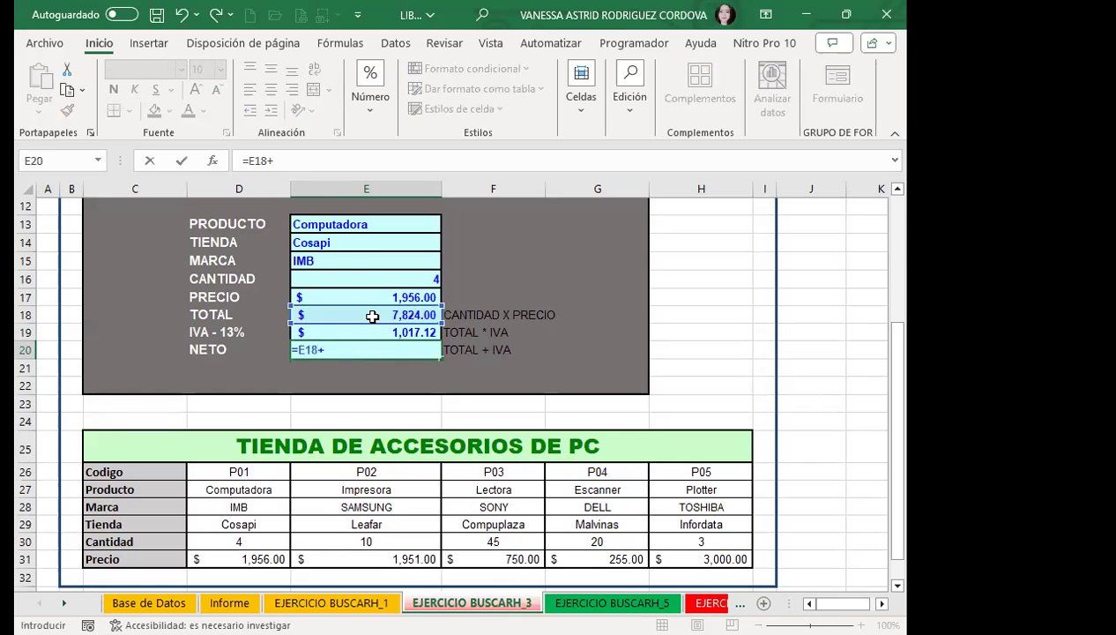
{"action": "left_click", "coordinate": [374, 331]}
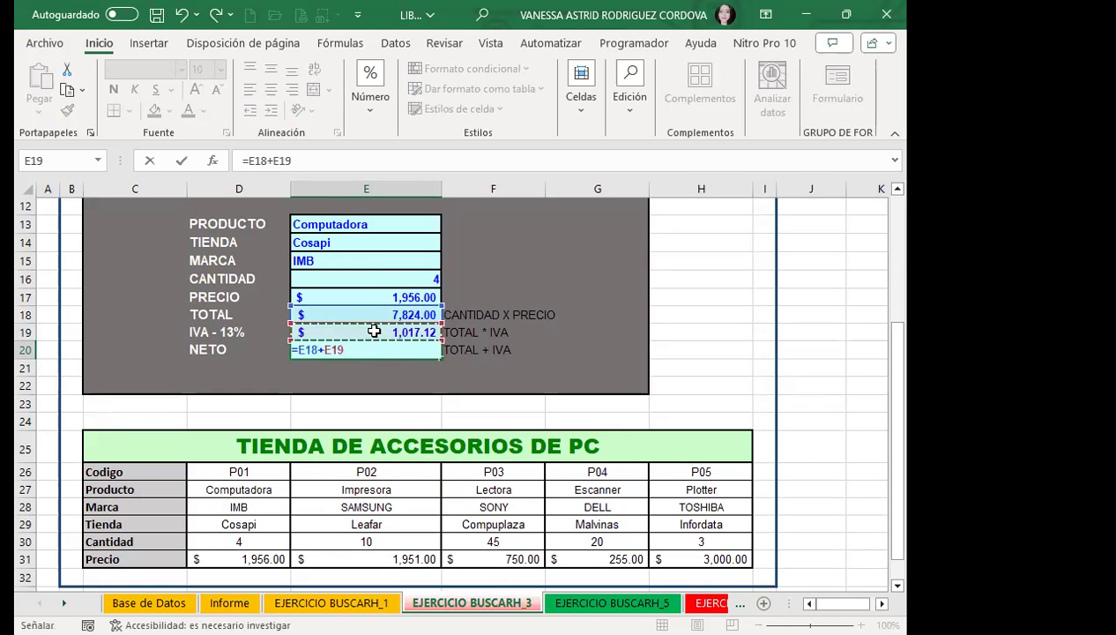
{"action": "key", "text": "Return"}
{"action": "left_click", "coordinate": [361, 348]}
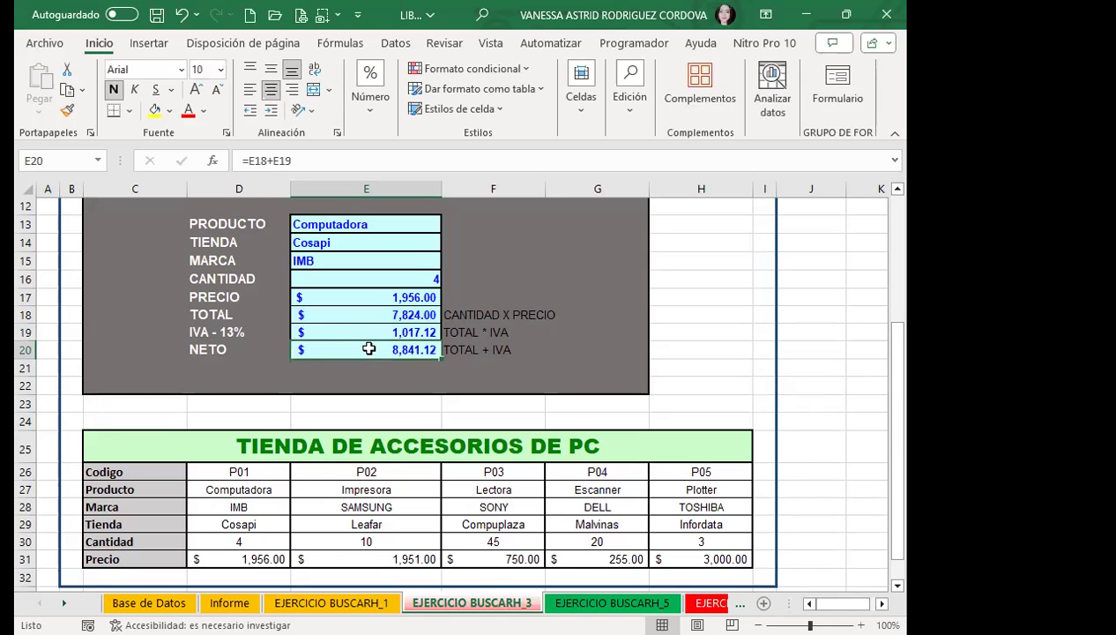
Review the TOTAL, IVA and NETO formulas in E18:E20.
{"action": "left_click", "coordinate": [361, 332]}
{"action": "left_click", "coordinate": [365, 313]}
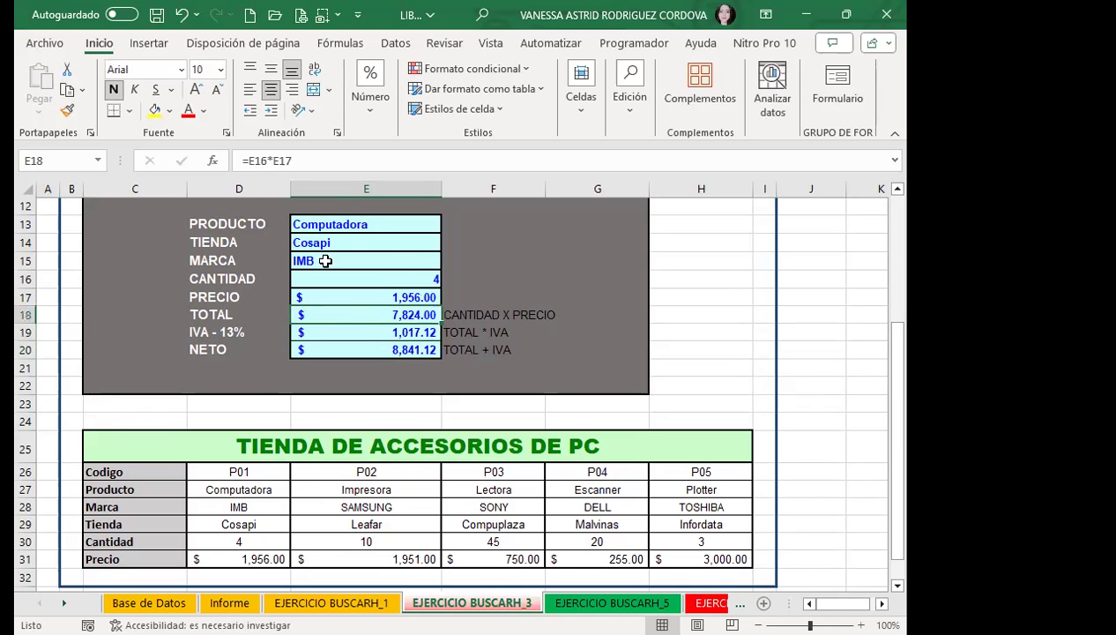
{"action": "left_click", "coordinate": [348, 344]}
{"action": "left_click", "coordinate": [353, 332]}
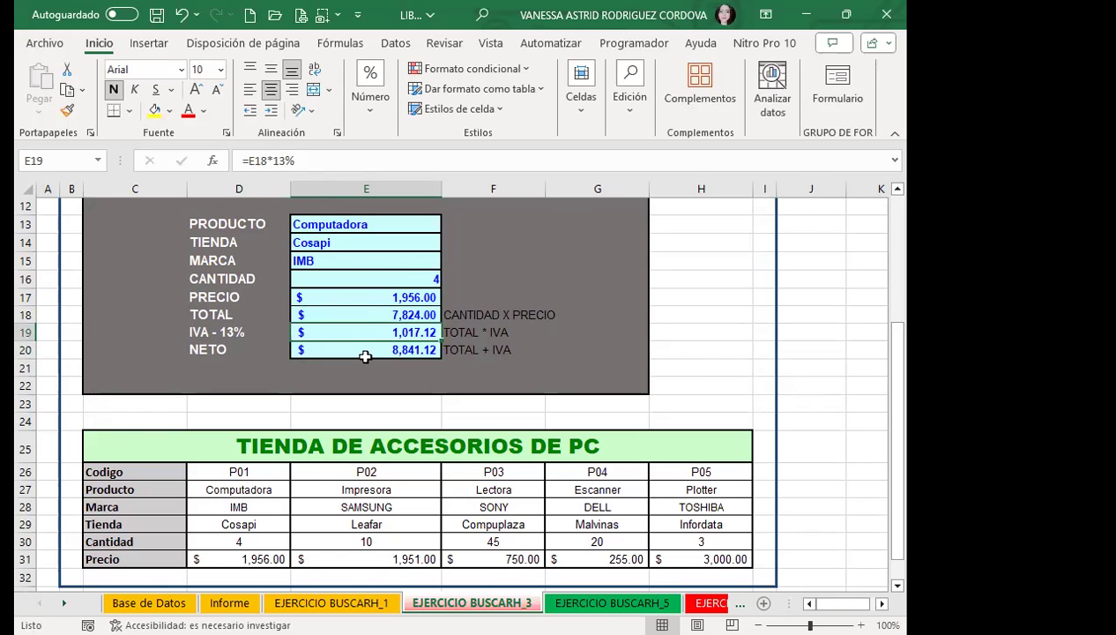
{"action": "scroll", "coordinate": [502, 317], "scroll_direction": "up", "scroll_amount": 1}
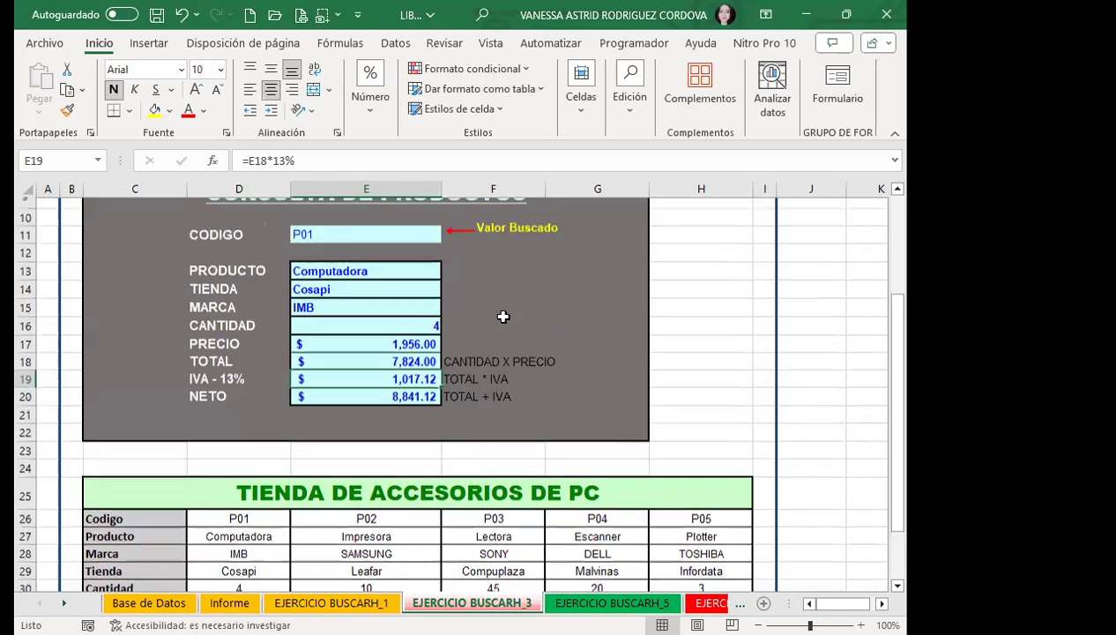
{"action": "scroll", "coordinate": [502, 316], "scroll_direction": "up", "scroll_amount": 1}
Switch CODIGO in E11 through P02, P03, P04 and P05, ending on the Plotter.
{"action": "left_click", "coordinate": [418, 293]}
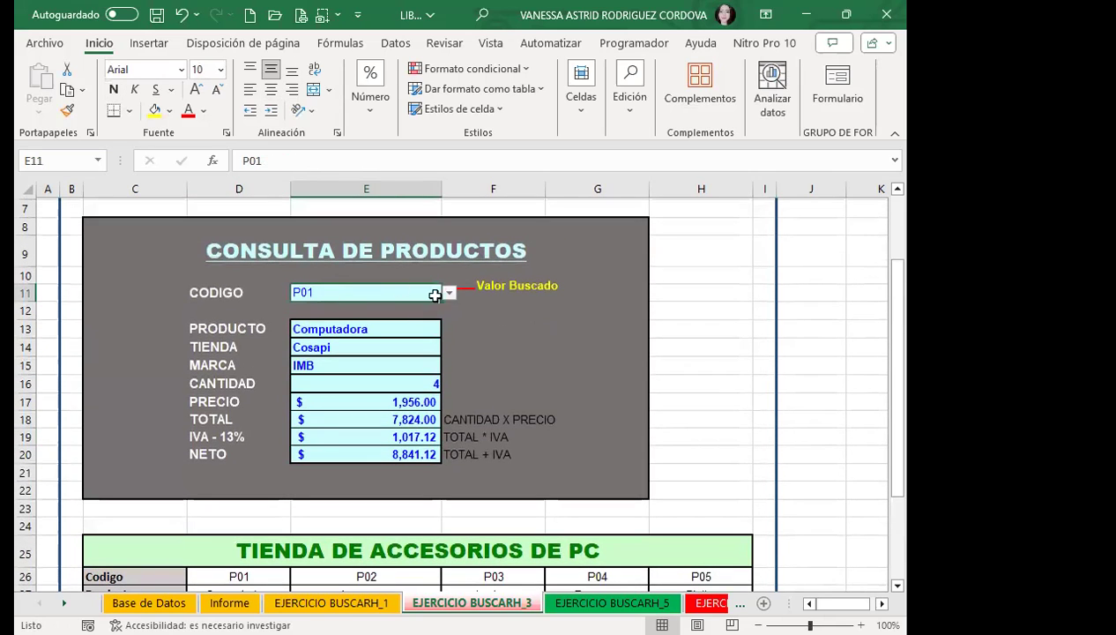
{"action": "left_click", "coordinate": [448, 292]}
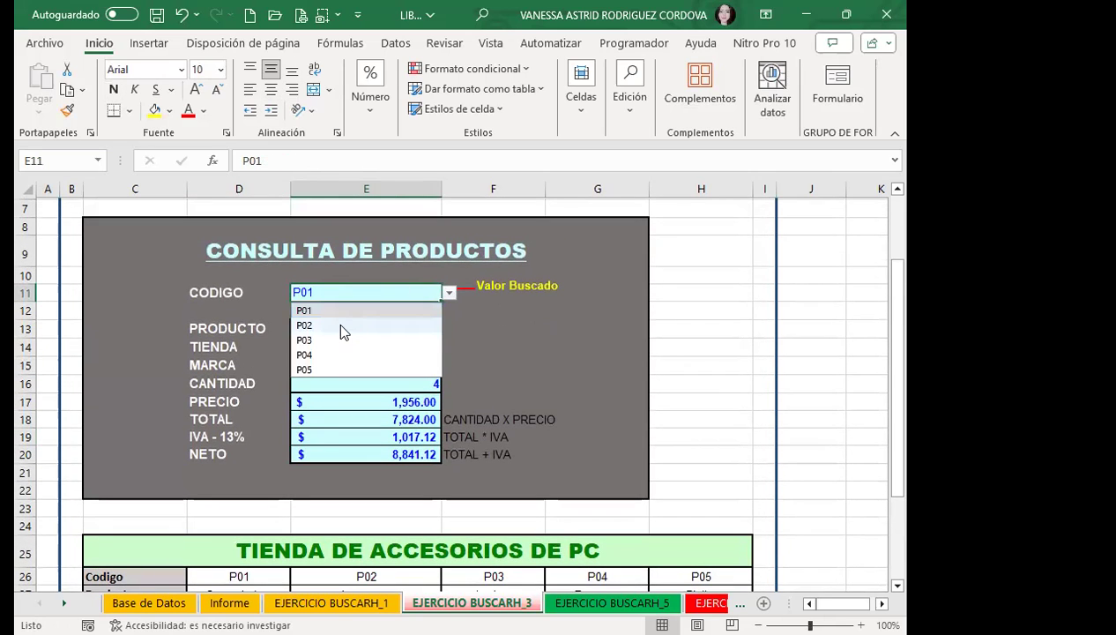
{"action": "left_click", "coordinate": [340, 325]}
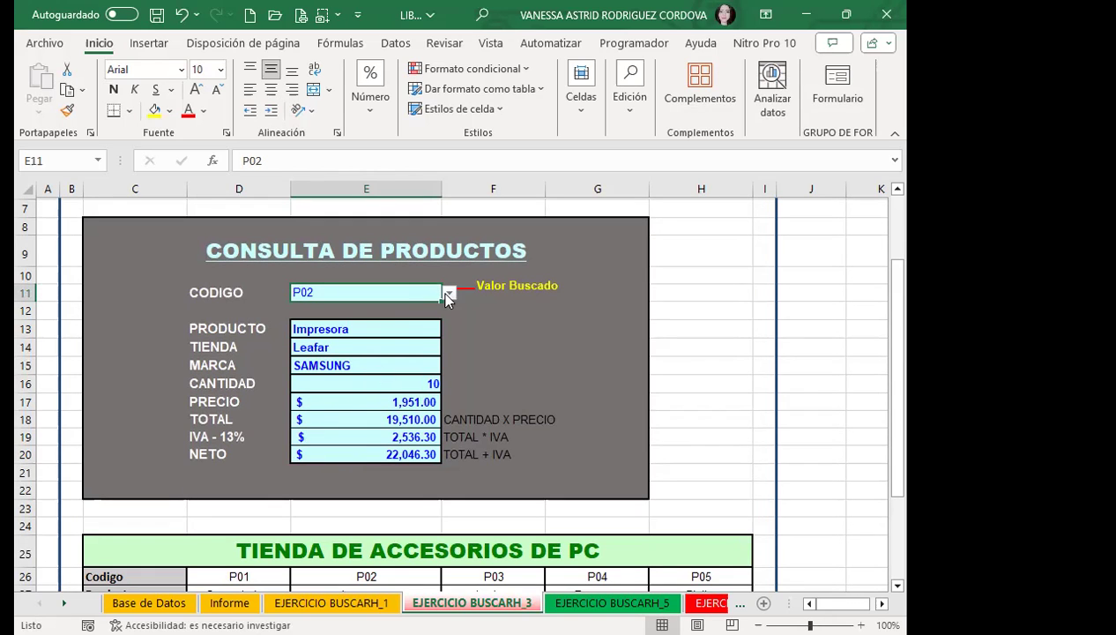
{"action": "left_click", "coordinate": [448, 295]}
{"action": "left_click", "coordinate": [314, 341]}
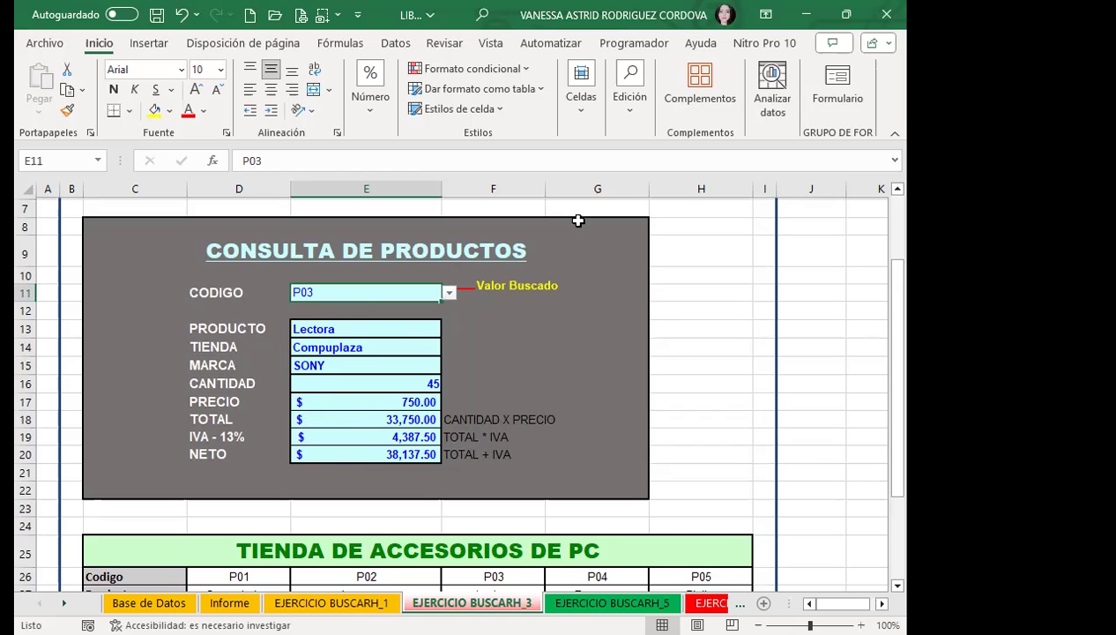
{"action": "left_click", "coordinate": [448, 294]}
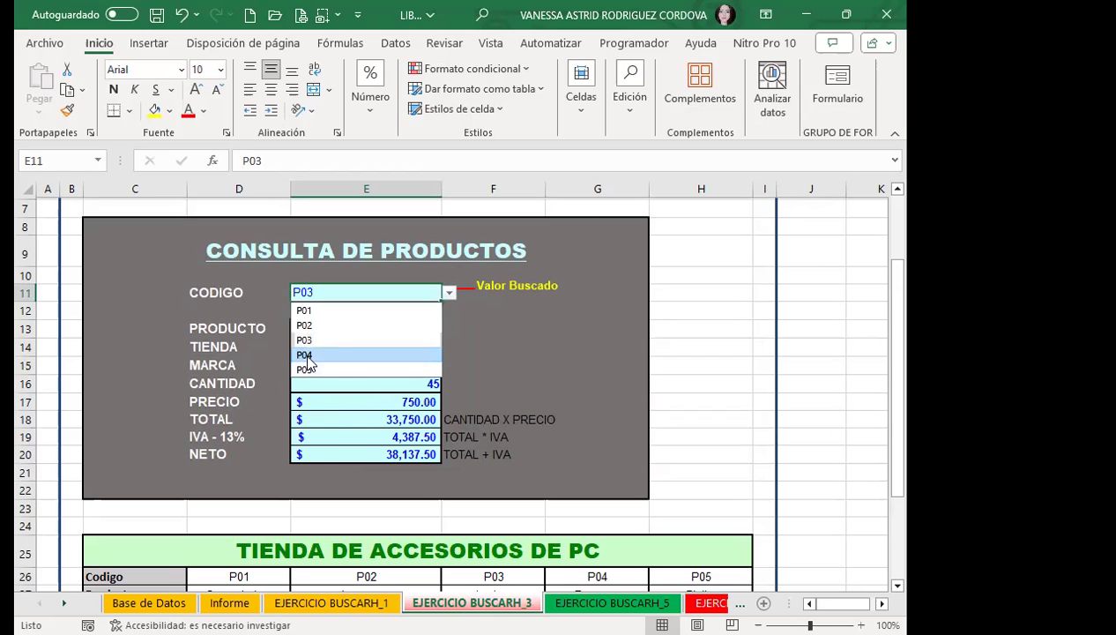
{"action": "left_click", "coordinate": [304, 355]}
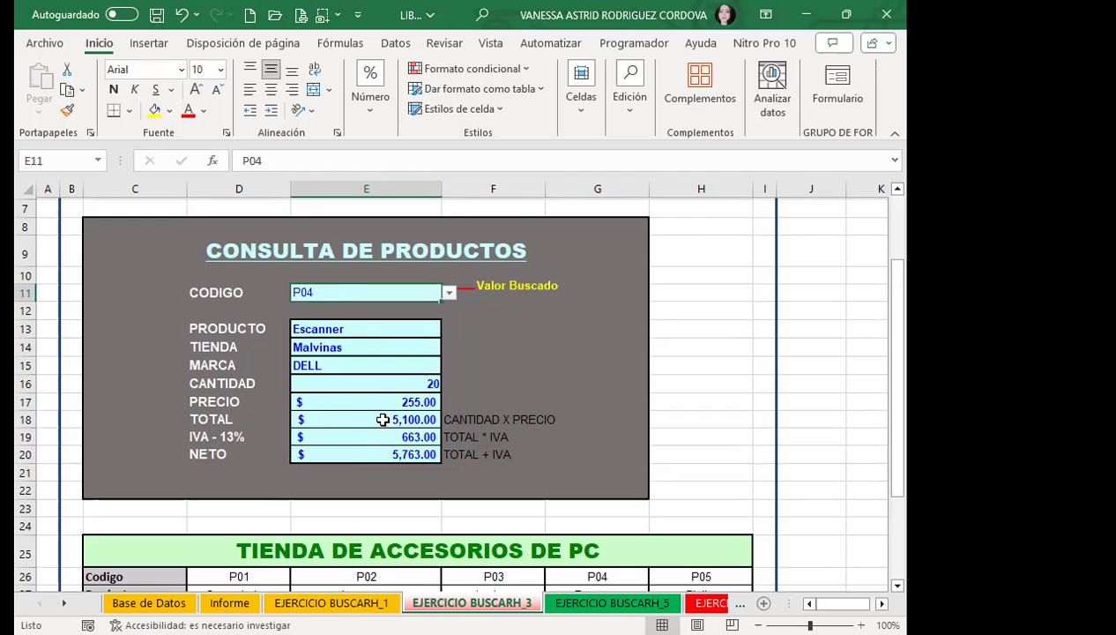
{"action": "scroll", "coordinate": [383, 419], "scroll_direction": "down", "scroll_amount": 1}
{"action": "left_click", "coordinate": [449, 241]}
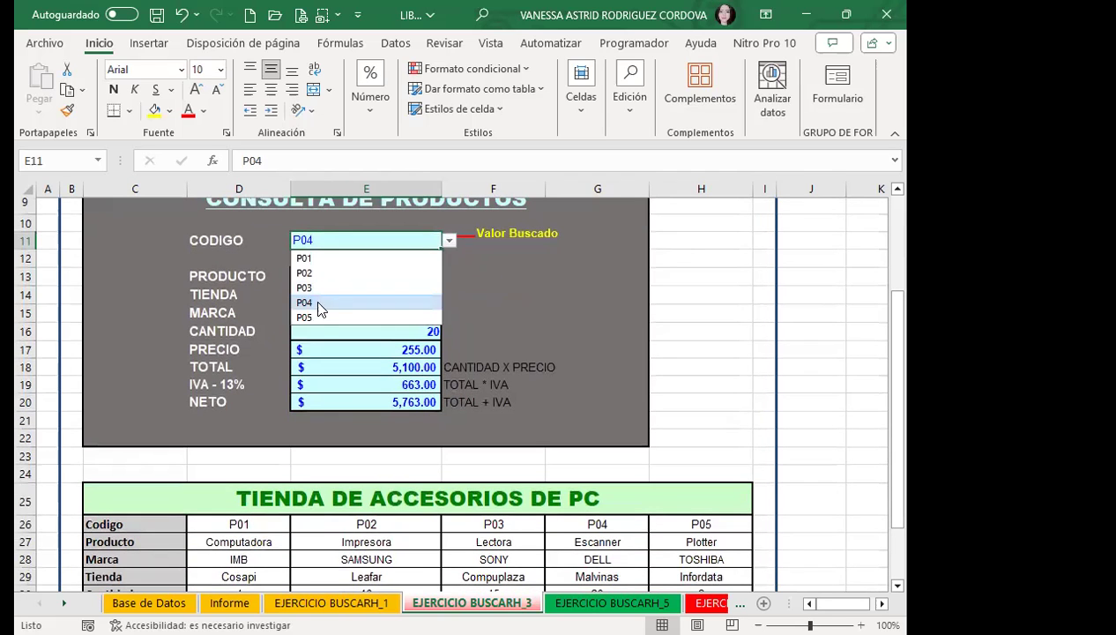
{"action": "left_click", "coordinate": [308, 316]}
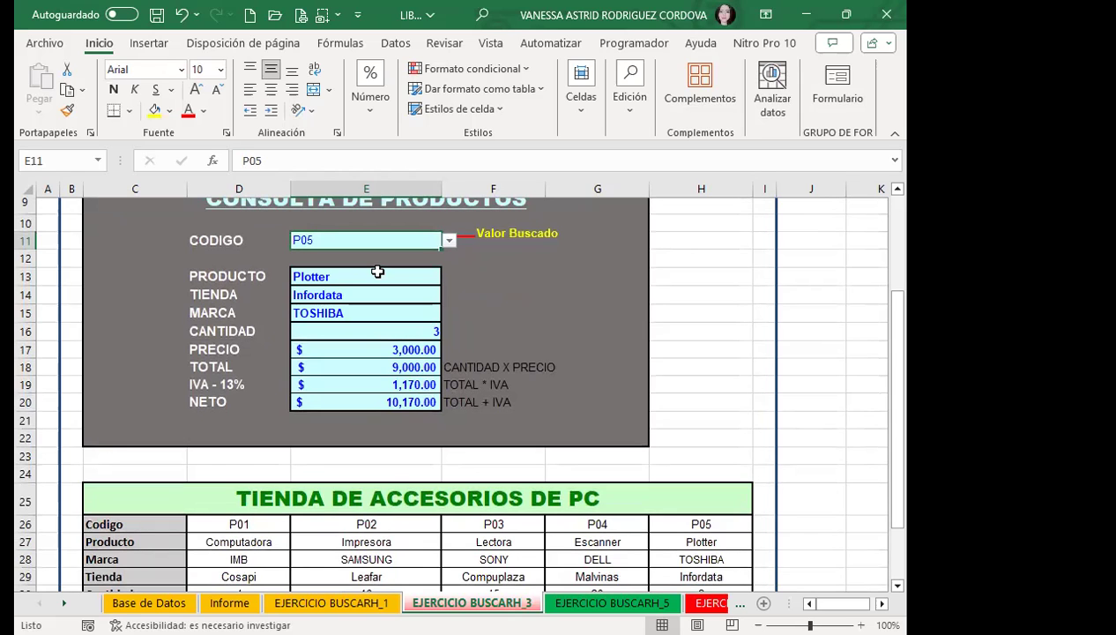
Compare the store table's Tienda row and Plotter quantity in H30 with the P05 lookup.
{"action": "scroll", "coordinate": [223, 478], "scroll_direction": "down", "scroll_amount": 2}
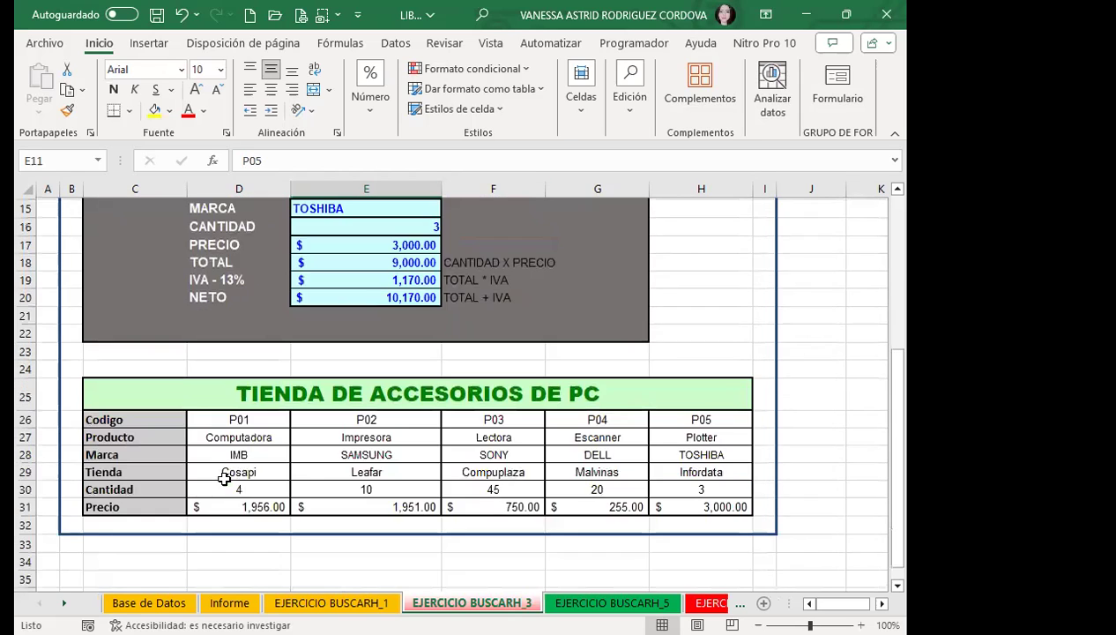
{"action": "scroll", "coordinate": [157, 483], "scroll_direction": "down", "scroll_amount": 1}
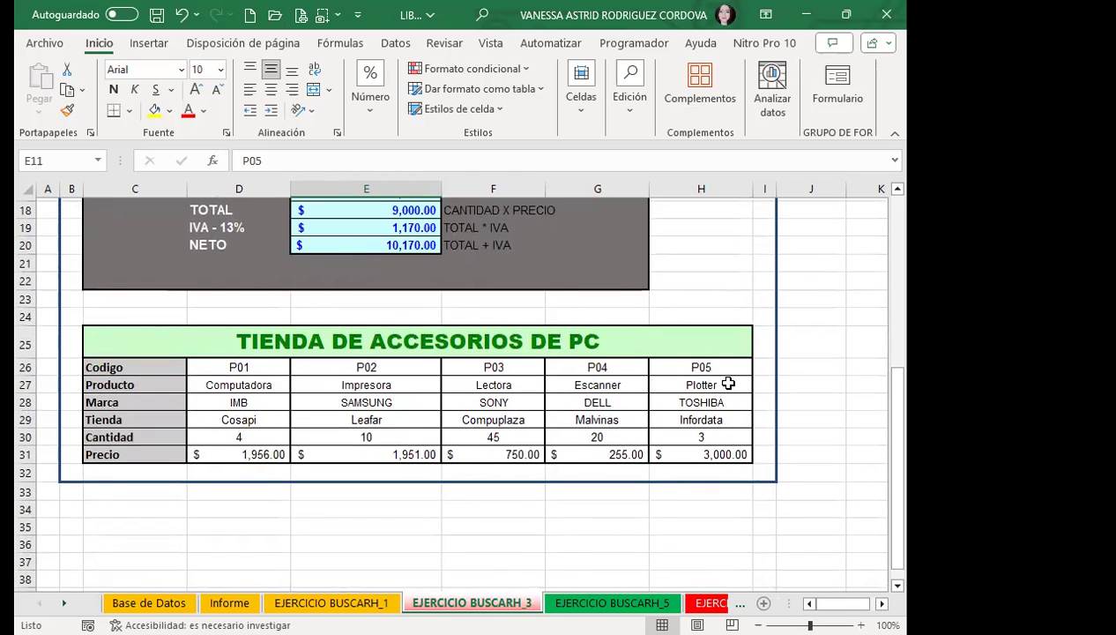
{"action": "scroll", "coordinate": [479, 393], "scroll_direction": "up", "scroll_amount": 1}
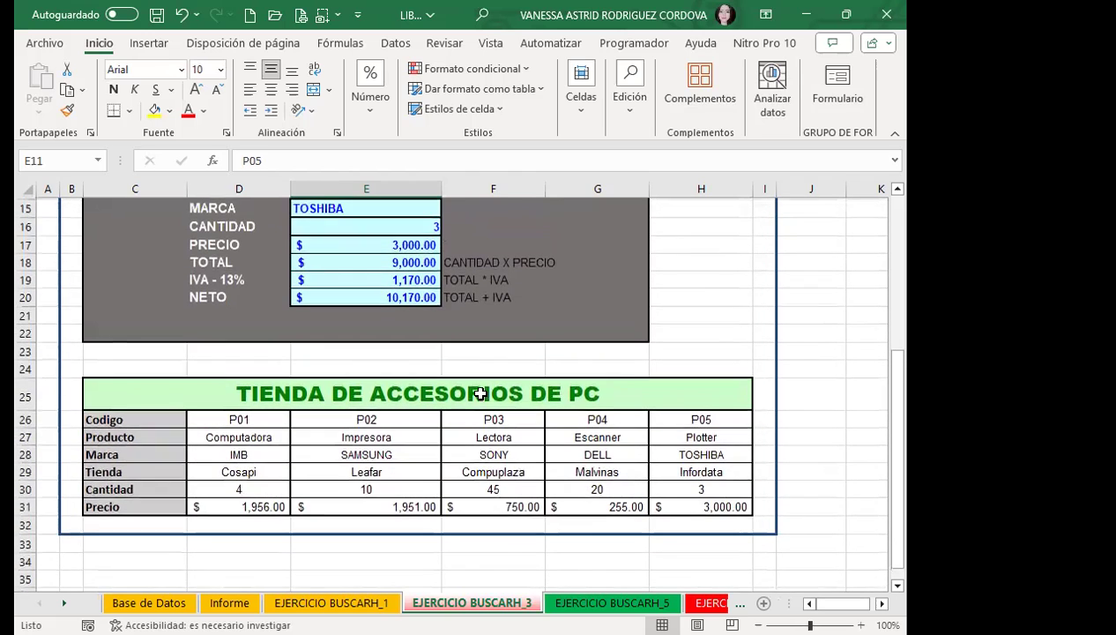
{"action": "scroll", "coordinate": [386, 349], "scroll_direction": "up", "scroll_amount": 2}
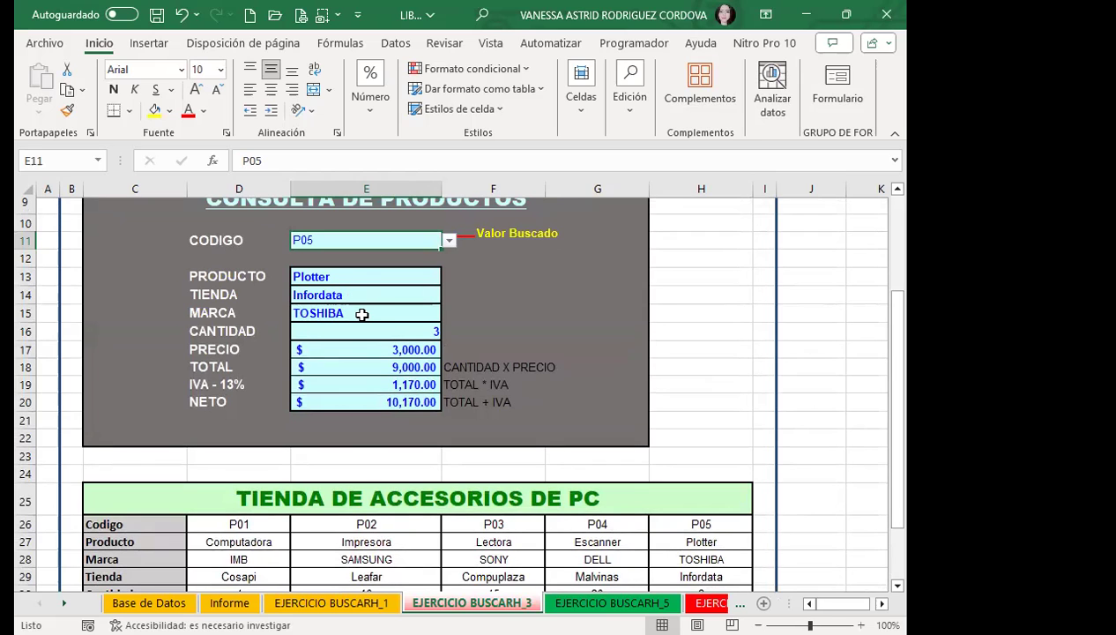
{"action": "scroll", "coordinate": [351, 329], "scroll_direction": "down", "scroll_amount": 3}
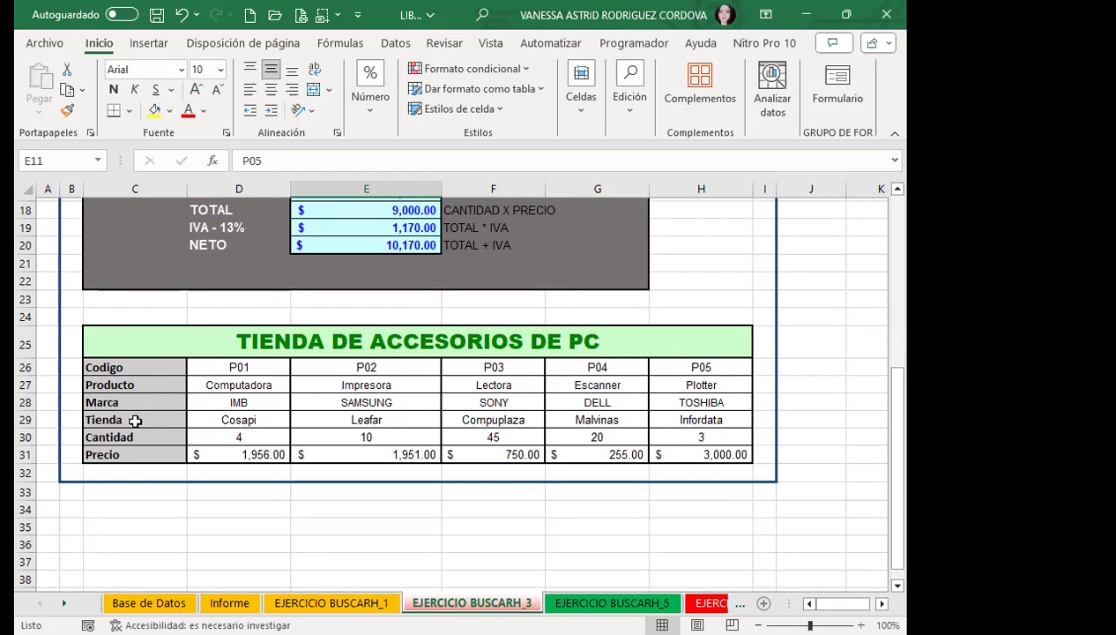
{"action": "left_click", "coordinate": [135, 421]}
{"action": "scroll", "coordinate": [179, 395], "scroll_direction": "up", "scroll_amount": 3}
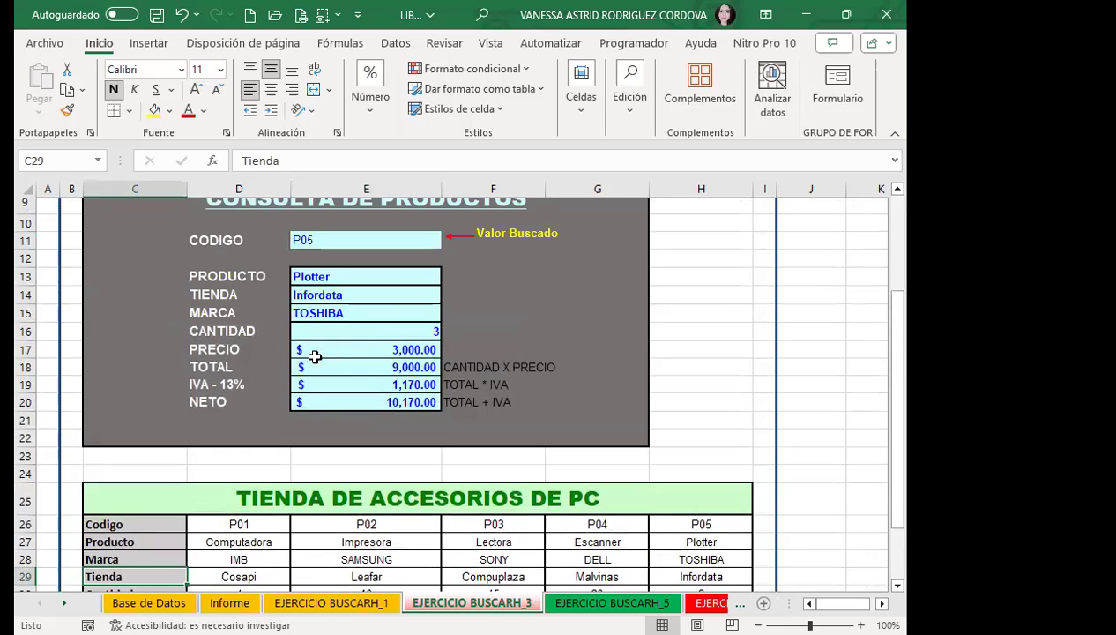
{"action": "scroll", "coordinate": [391, 387], "scroll_direction": "down", "scroll_amount": 2}
{"action": "scroll", "coordinate": [341, 360], "scroll_direction": "up", "scroll_amount": 1}
{"action": "scroll", "coordinate": [409, 349], "scroll_direction": "up", "scroll_amount": 1}
{"action": "scroll", "coordinate": [671, 461], "scroll_direction": "down", "scroll_amount": 3}
{"action": "left_click", "coordinate": [679, 440]}
Check the P05 price against H31, the NETO formula in E20 and the SONY brand cell.
{"action": "scroll", "coordinate": [380, 362], "scroll_direction": "up", "scroll_amount": 1}
{"action": "scroll", "coordinate": [363, 313], "scroll_direction": "up", "scroll_amount": 1}
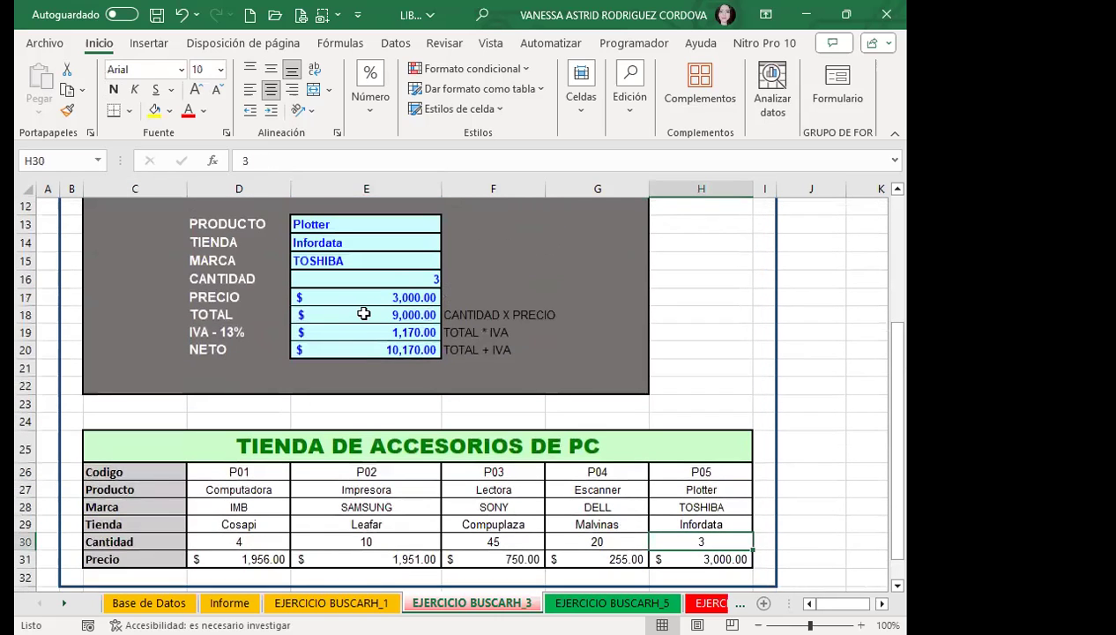
{"action": "left_click", "coordinate": [364, 297]}
{"action": "scroll", "coordinate": [643, 479], "scroll_direction": "down", "scroll_amount": 2}
{"action": "left_click", "coordinate": [676, 454]}
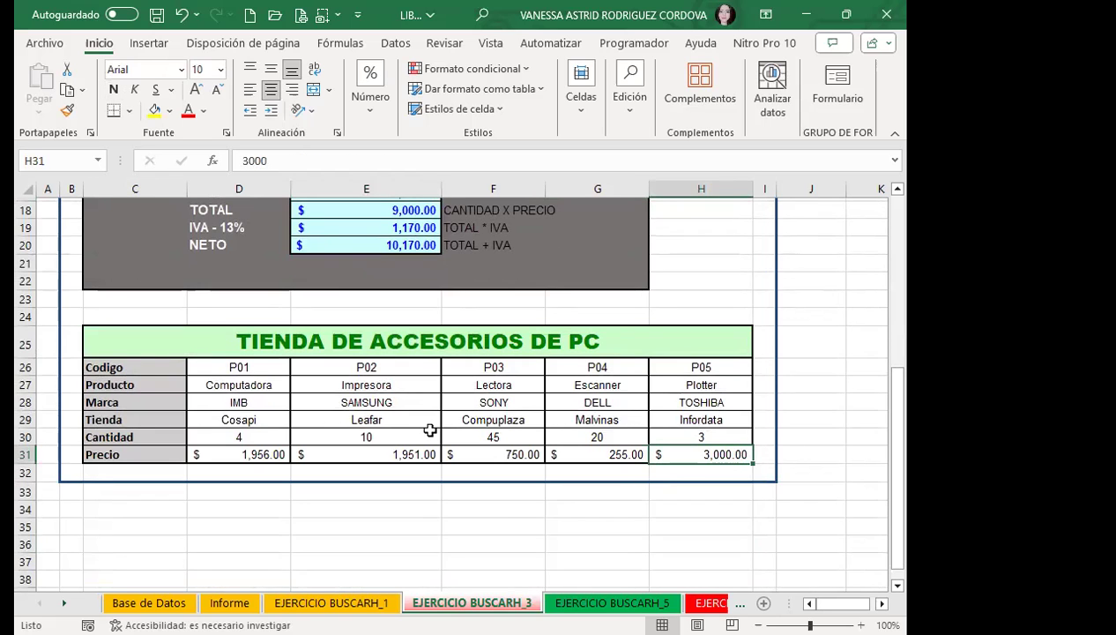
{"action": "scroll", "coordinate": [429, 429], "scroll_direction": "up", "scroll_amount": 3}
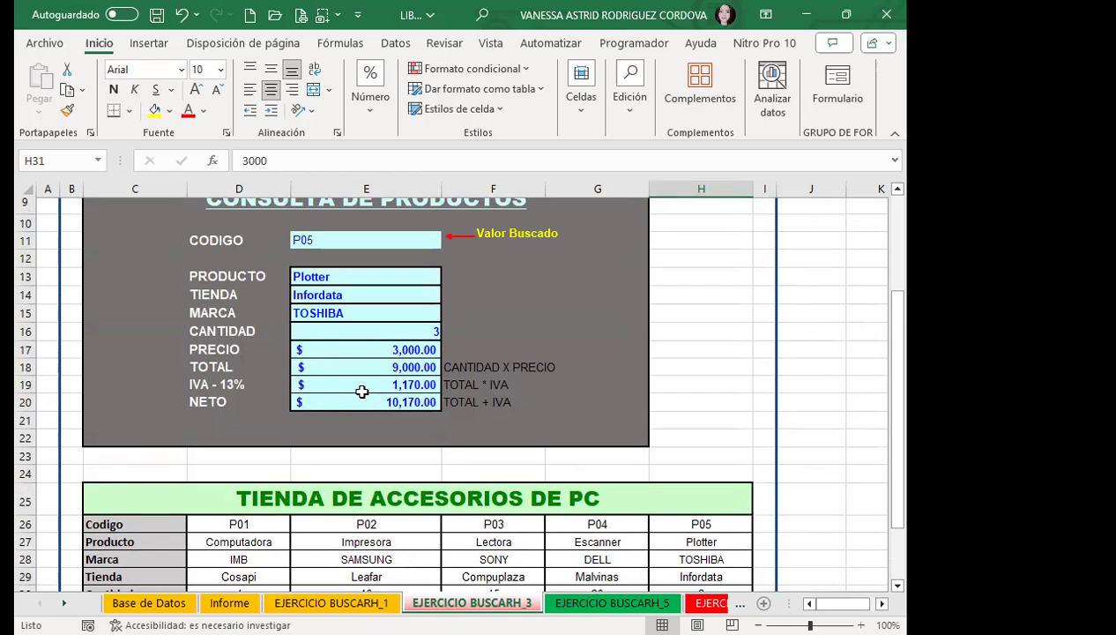
{"action": "left_click", "coordinate": [363, 395]}
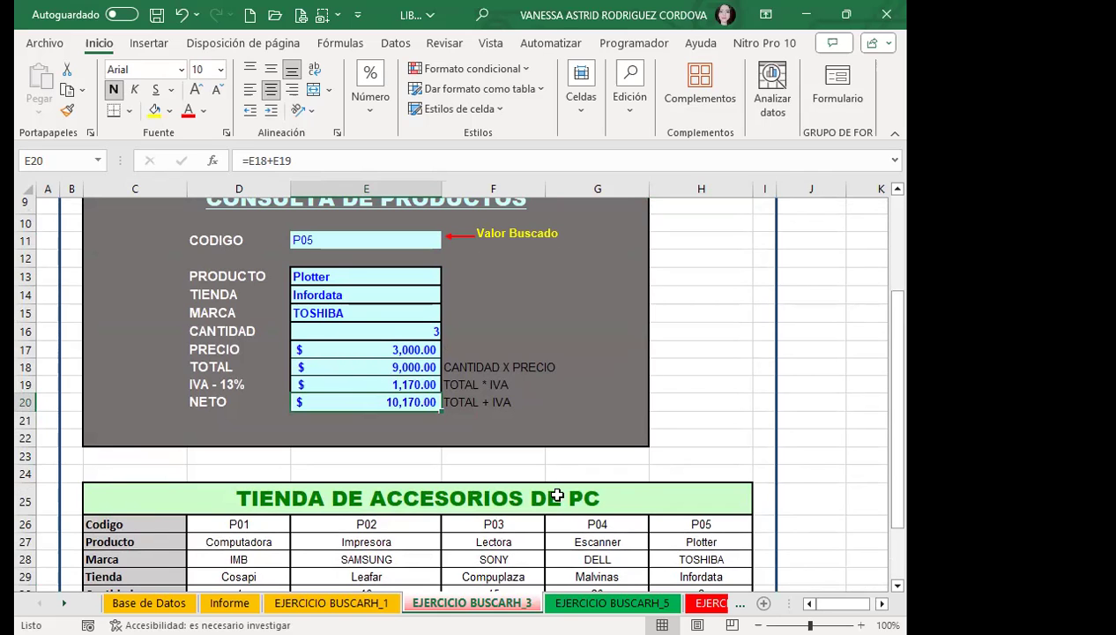
{"action": "scroll", "coordinate": [624, 454], "scroll_direction": "up", "scroll_amount": 1}
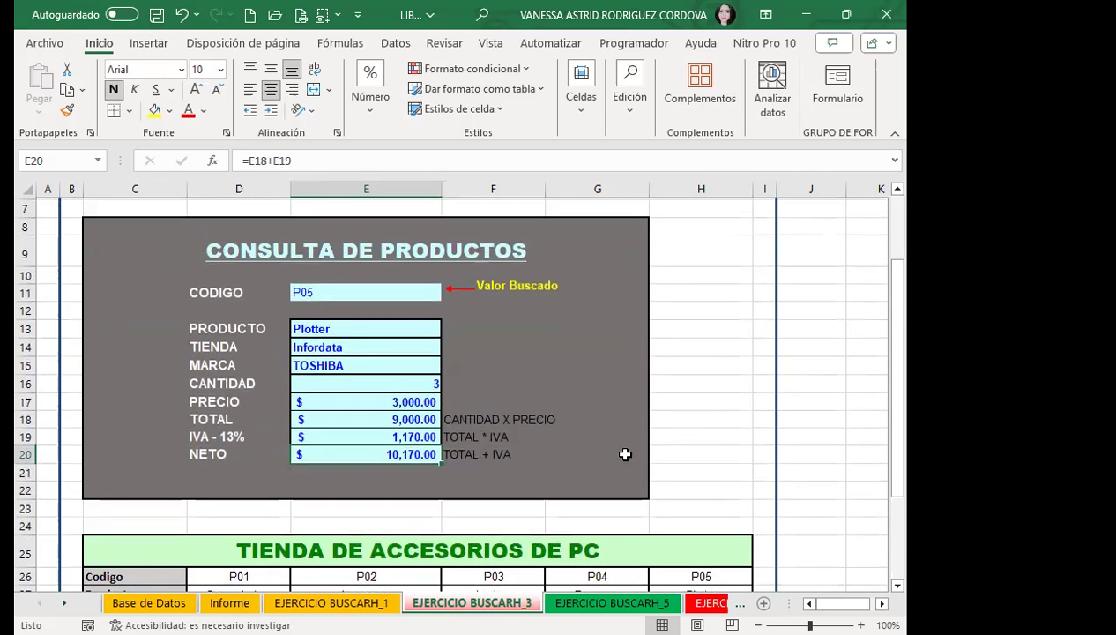
{"action": "scroll", "coordinate": [624, 454], "scroll_direction": "down", "scroll_amount": 4}
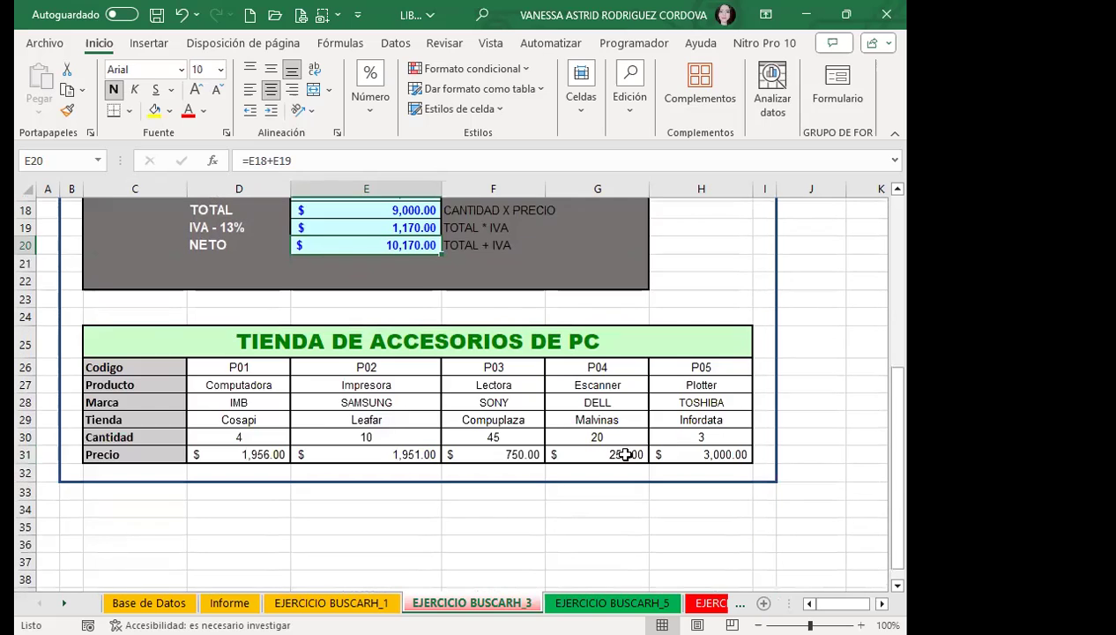
{"action": "left_click", "coordinate": [443, 402]}
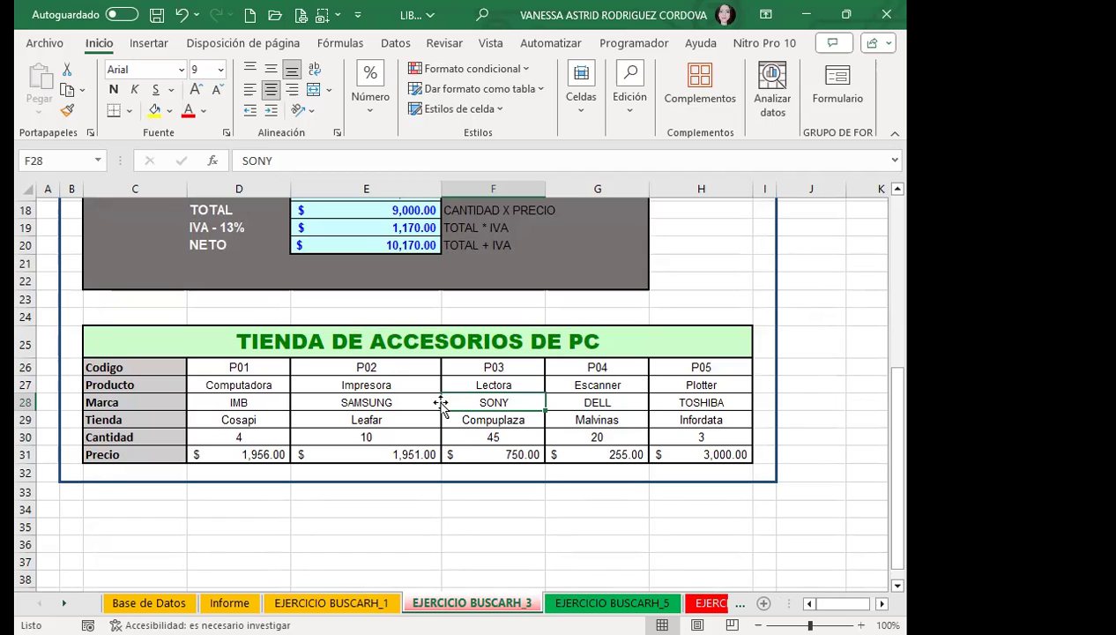
{"action": "scroll", "coordinate": [383, 349], "scroll_direction": "up", "scroll_amount": 2}
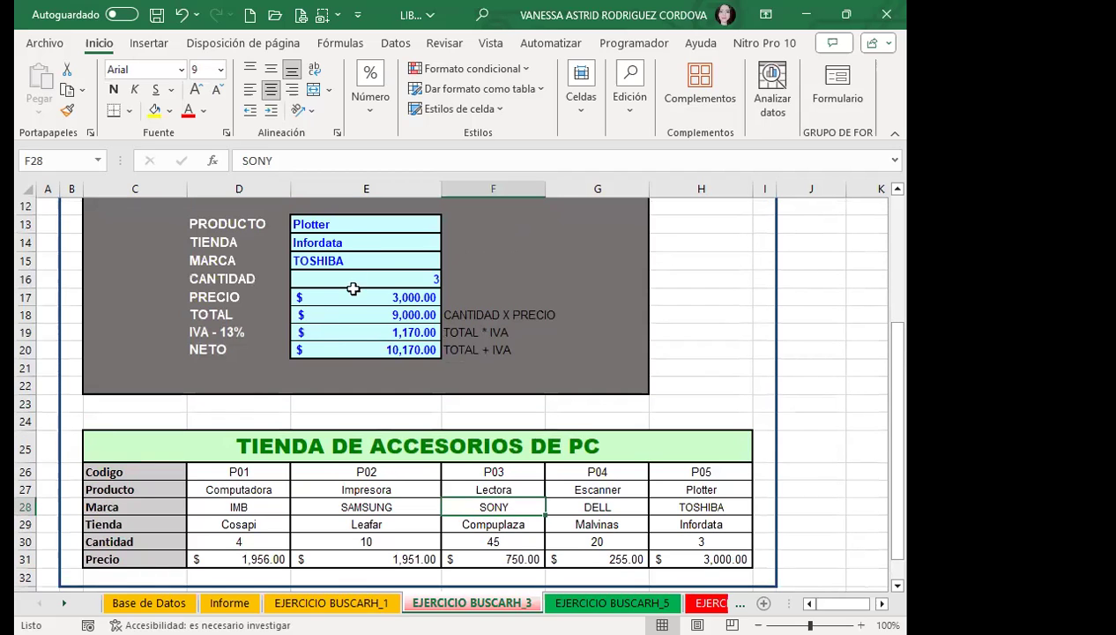
{"action": "scroll", "coordinate": [401, 291], "scroll_direction": "up", "scroll_amount": 2}
Switch the E11 lookup code to P03, then to P02, and check E18's =E16*E17 total formula.
{"action": "left_click", "coordinate": [409, 293]}
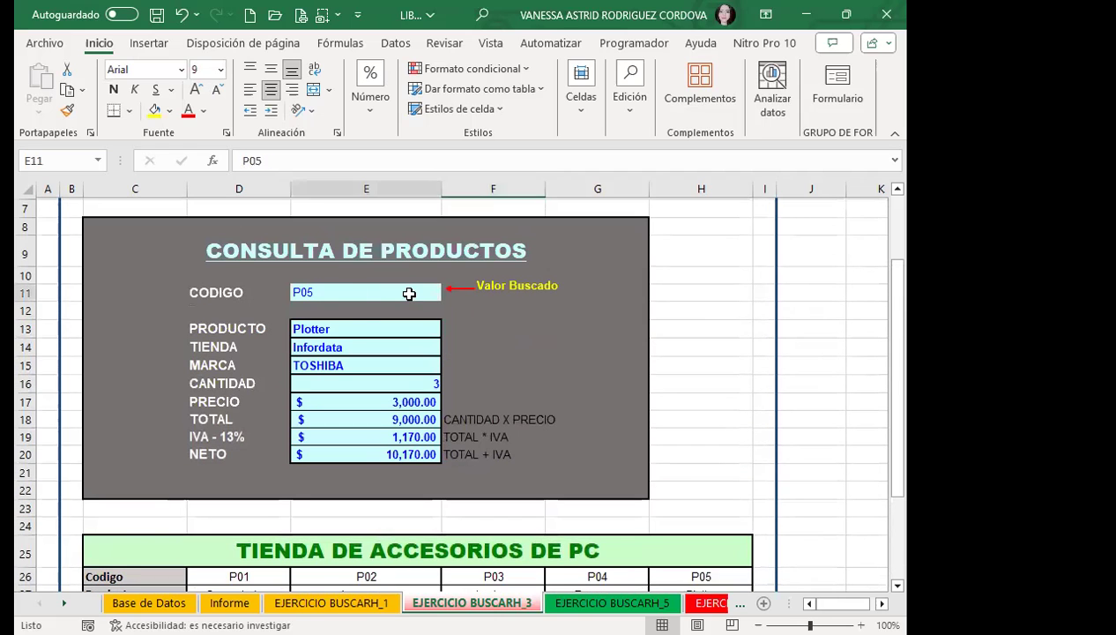
{"action": "left_click", "coordinate": [449, 295]}
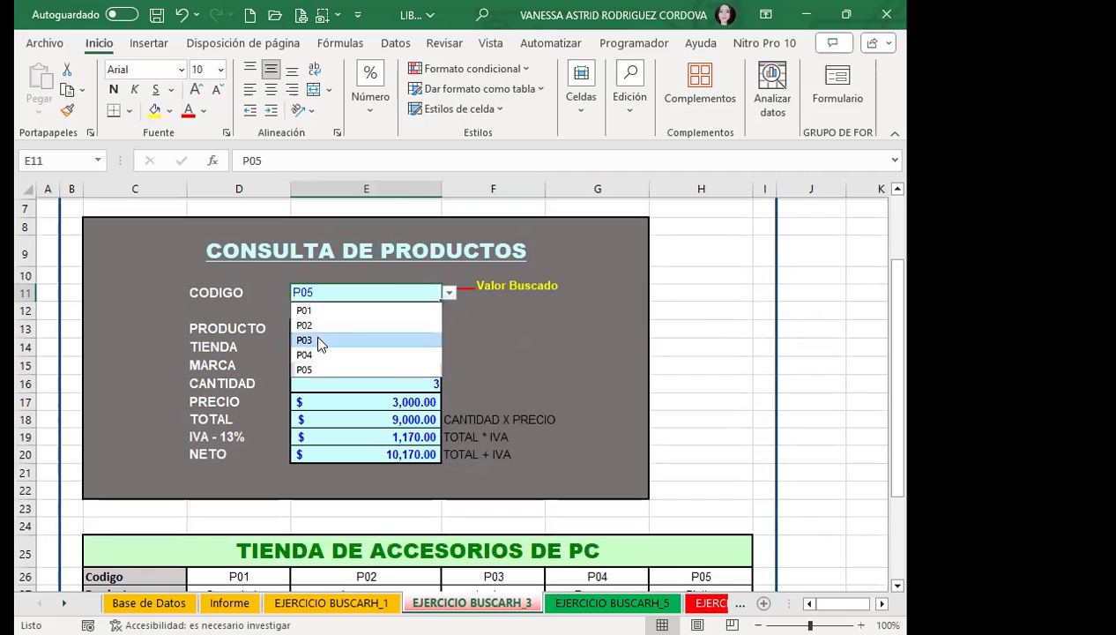
{"action": "left_click", "coordinate": [315, 341]}
{"action": "left_click", "coordinate": [449, 293]}
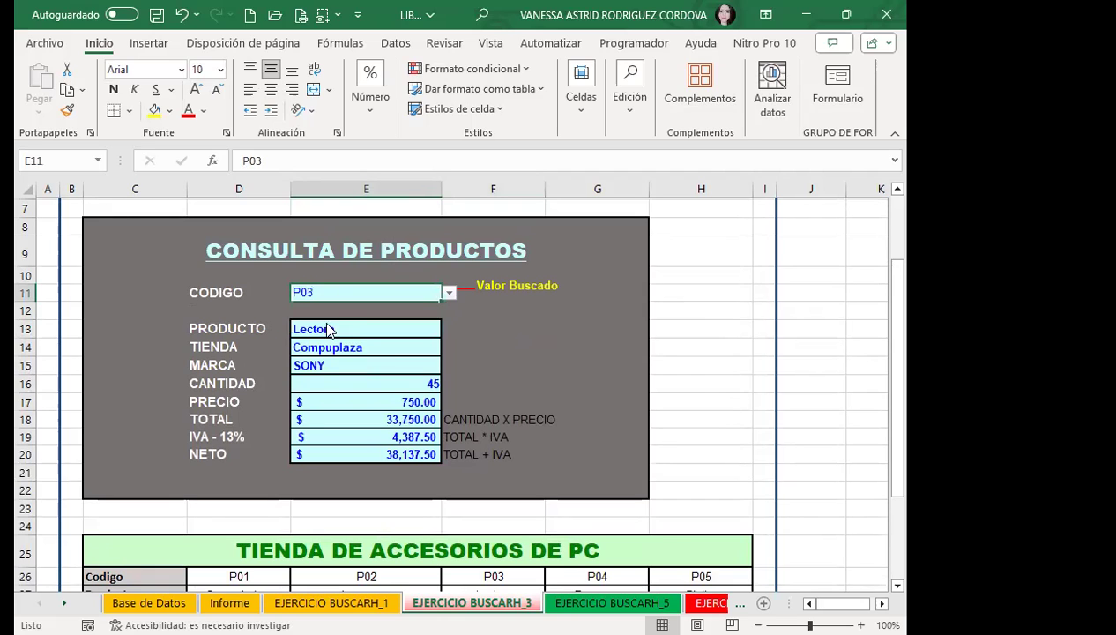
{"action": "left_click", "coordinate": [308, 323]}
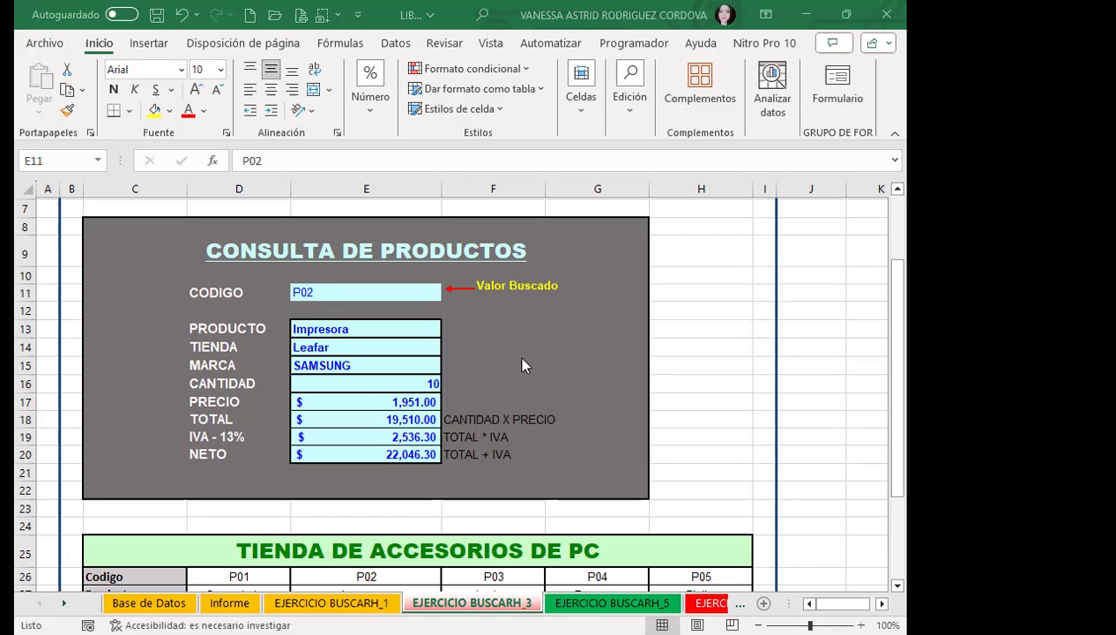
{"action": "left_click", "coordinate": [396, 420]}
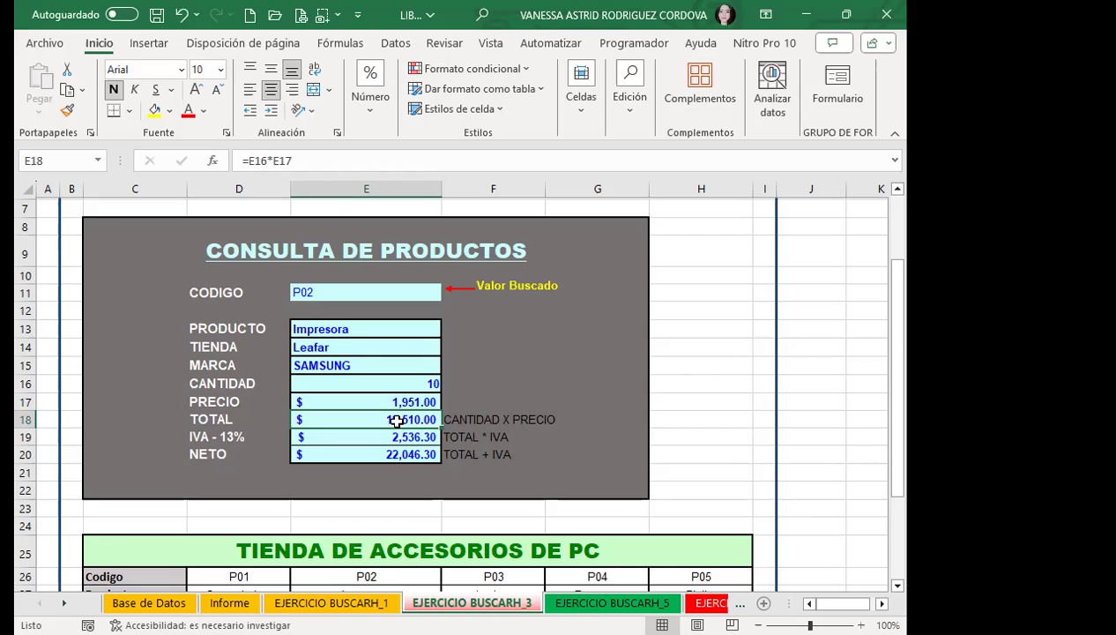
Turn off Líneas de cuadrícula in the Vista tab for the whole EJERCICIO BUSCARH_3 sheet.
{"action": "left_click", "coordinate": [26, 188]}
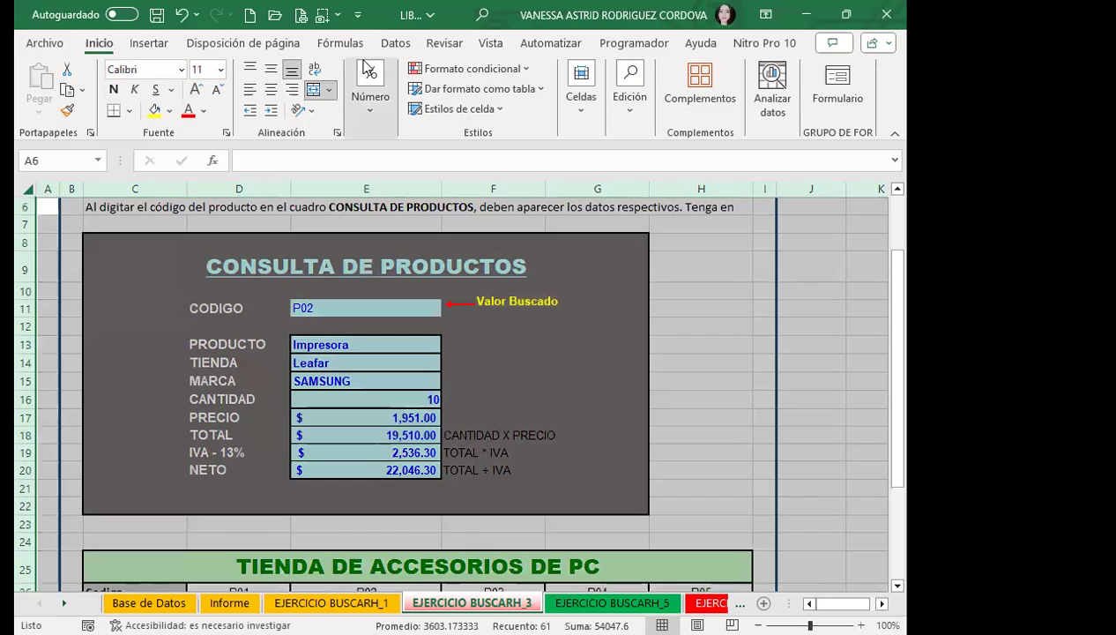
{"action": "left_click", "coordinate": [497, 45]}
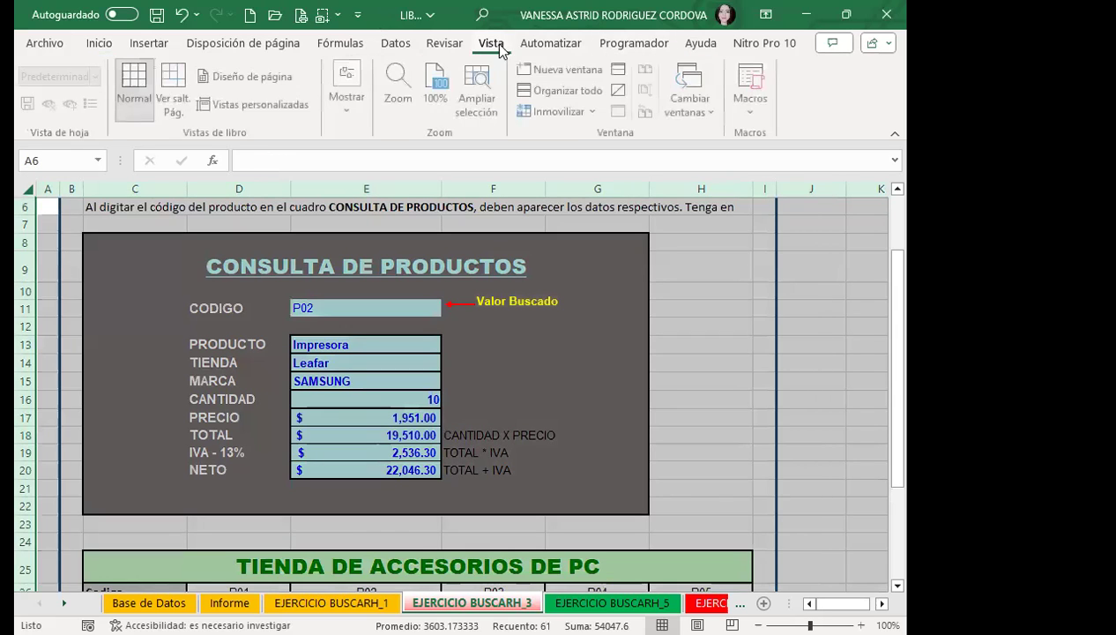
{"action": "left_click", "coordinate": [398, 172]}
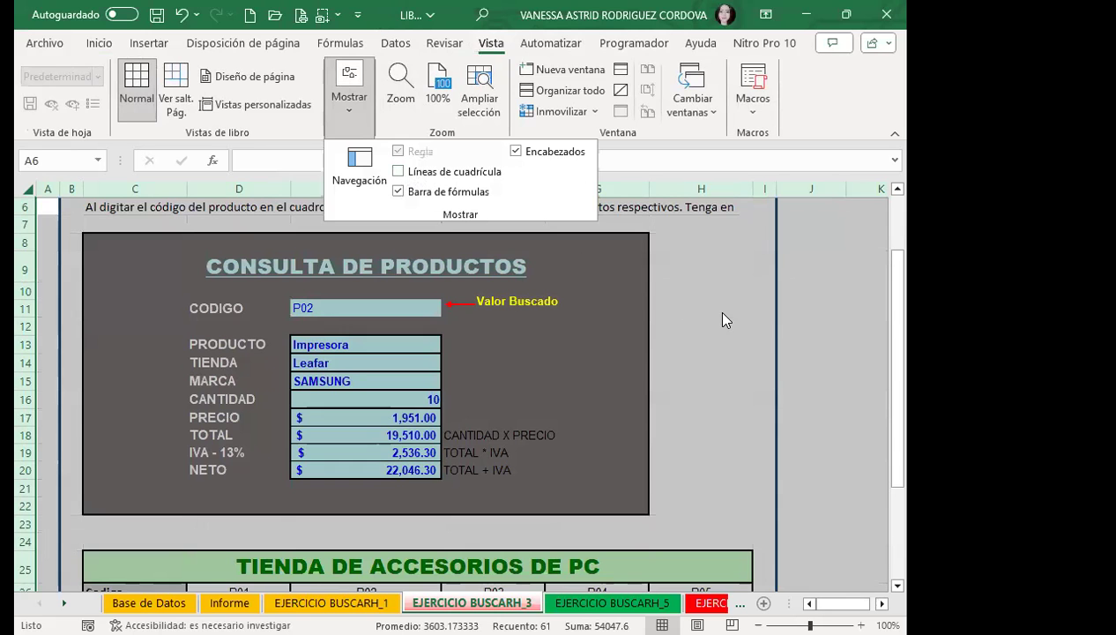
{"action": "scroll", "coordinate": [722, 319], "scroll_direction": "down", "scroll_amount": 4}
{"action": "left_click", "coordinate": [718, 279]}
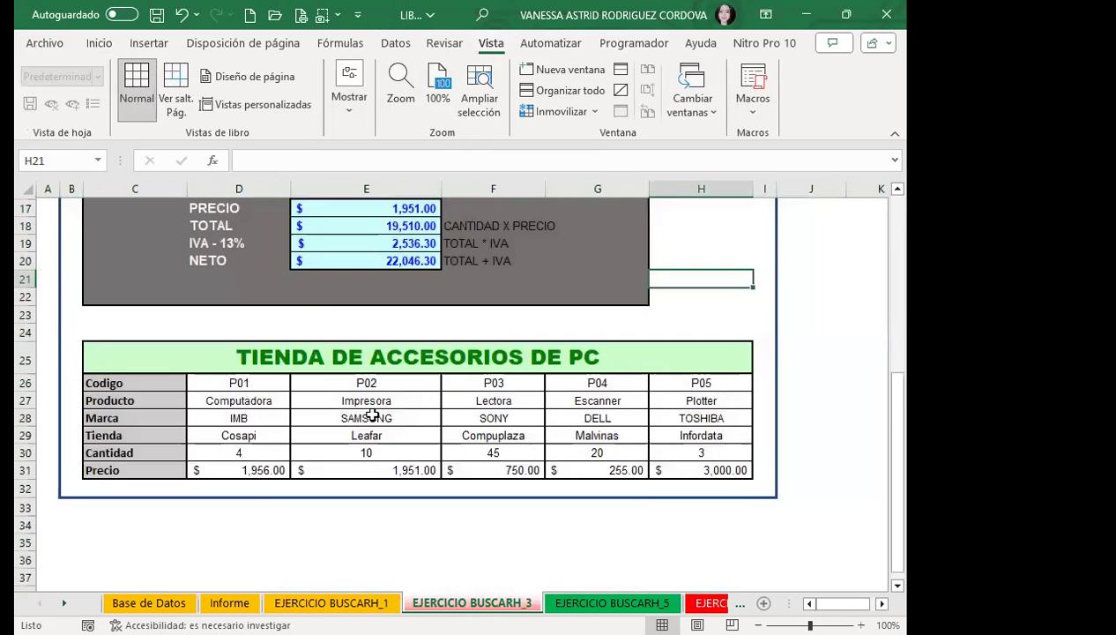
{"action": "scroll", "coordinate": [371, 415], "scroll_direction": "up", "scroll_amount": 5}
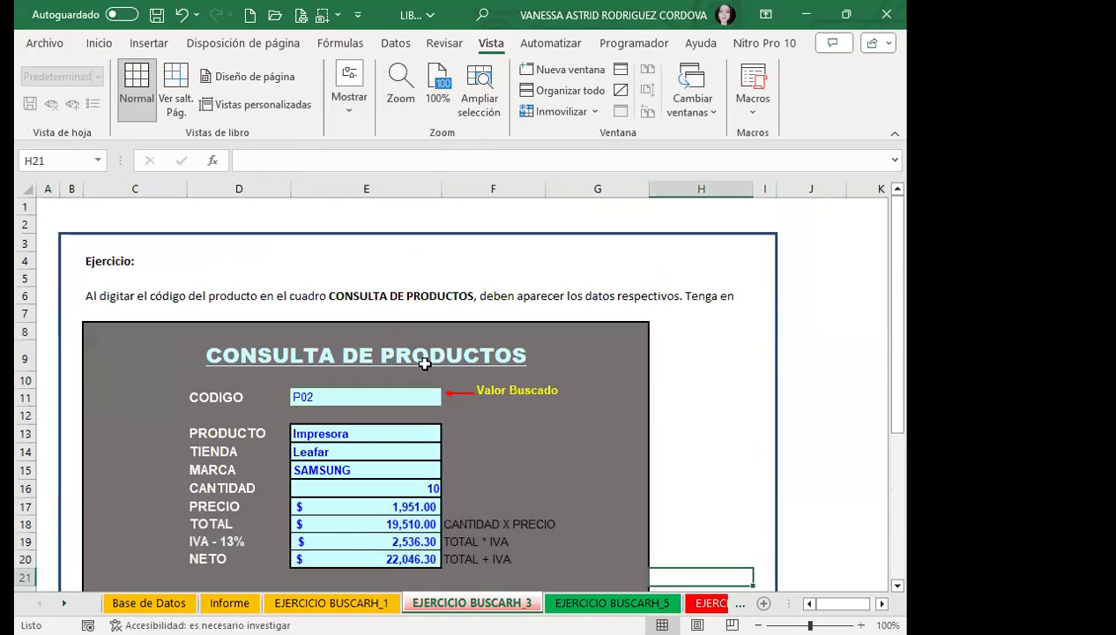
{"action": "scroll", "coordinate": [618, 394], "scroll_direction": "down", "scroll_amount": 1}
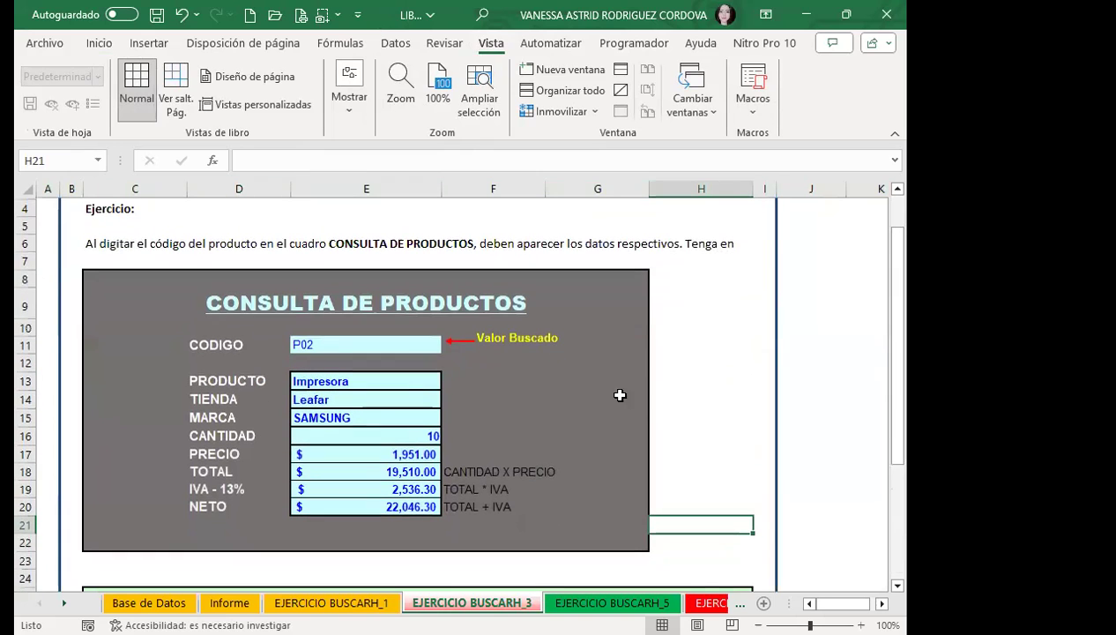
Insert the dark rainbow image from Bing's Fondo category as the sheet's Fondo background.
{"action": "left_click", "coordinate": [260, 46]}
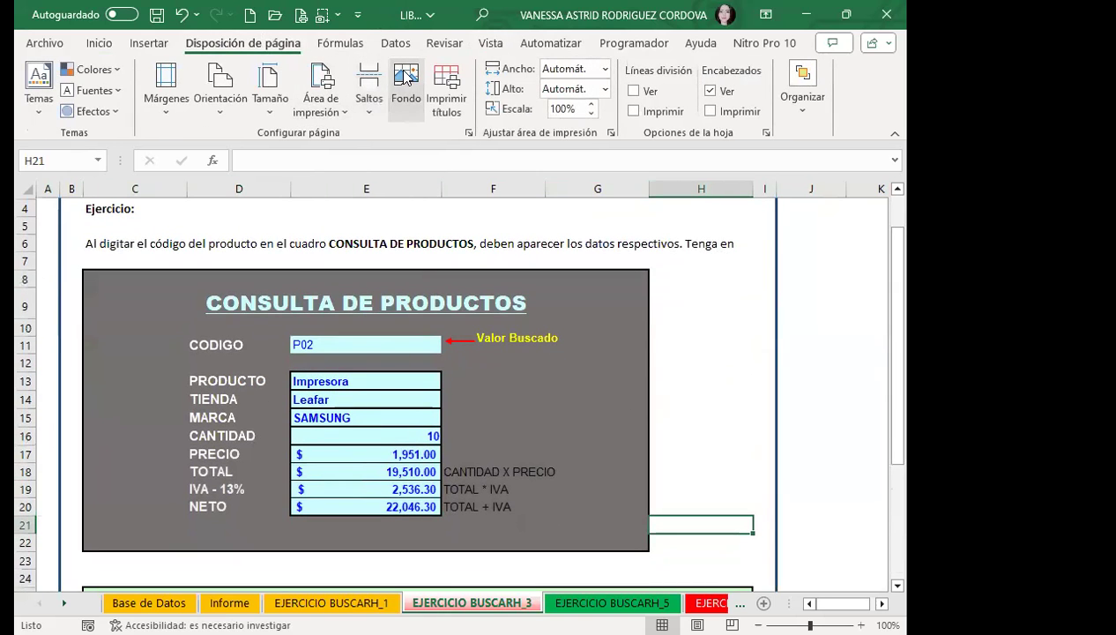
{"action": "left_click", "coordinate": [406, 79]}
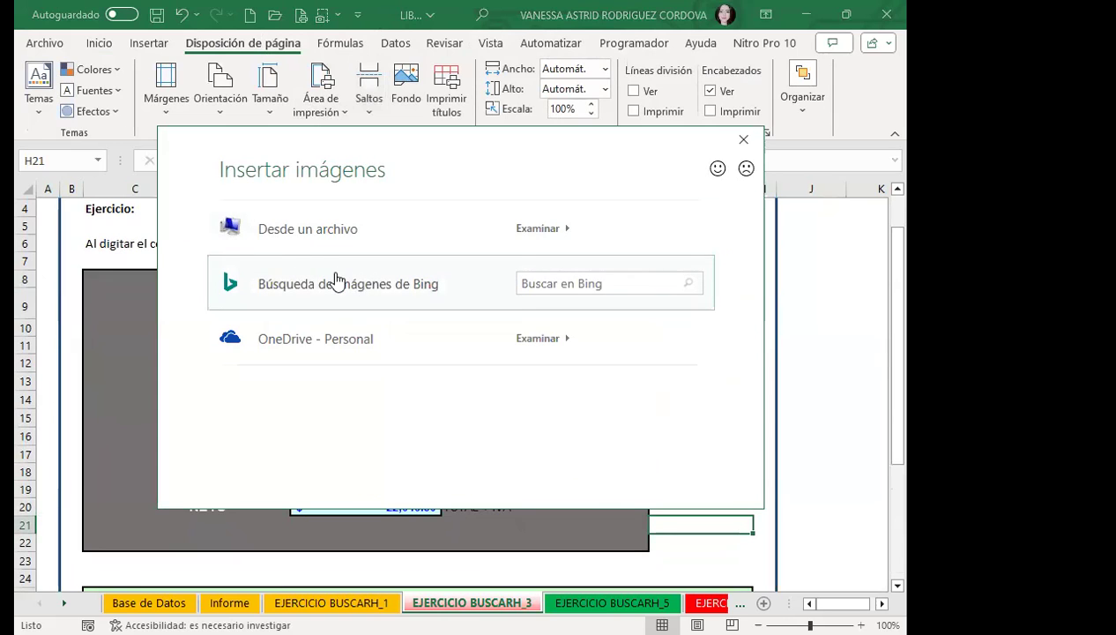
{"action": "left_click", "coordinate": [449, 299]}
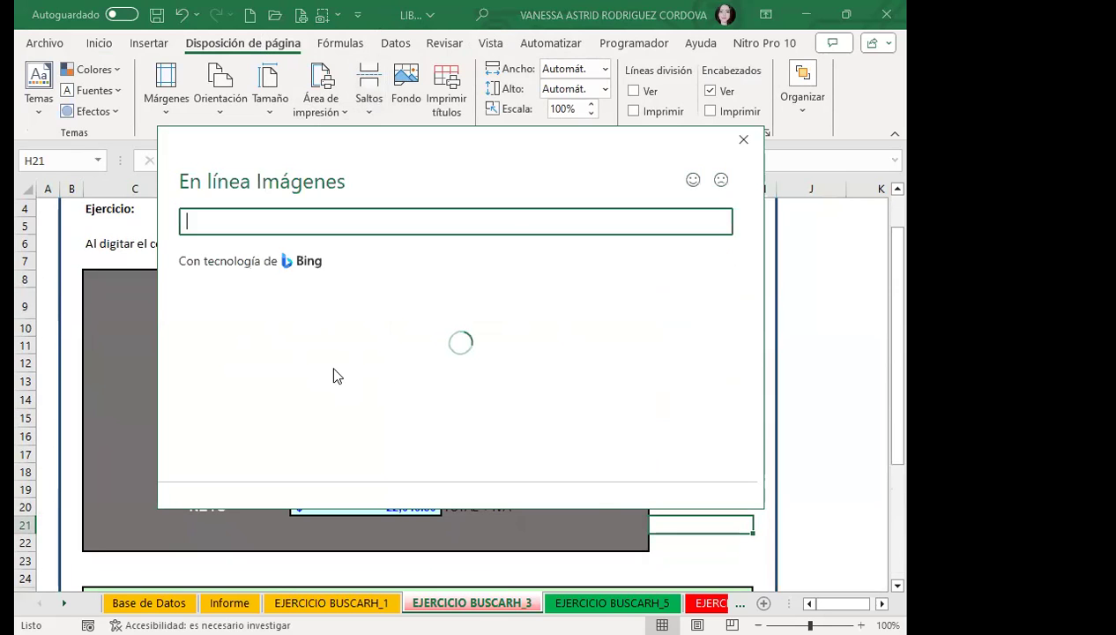
{"action": "scroll", "coordinate": [423, 418], "scroll_direction": "down", "scroll_amount": 1}
{"action": "scroll", "coordinate": [249, 399], "scroll_direction": "down", "scroll_amount": 2}
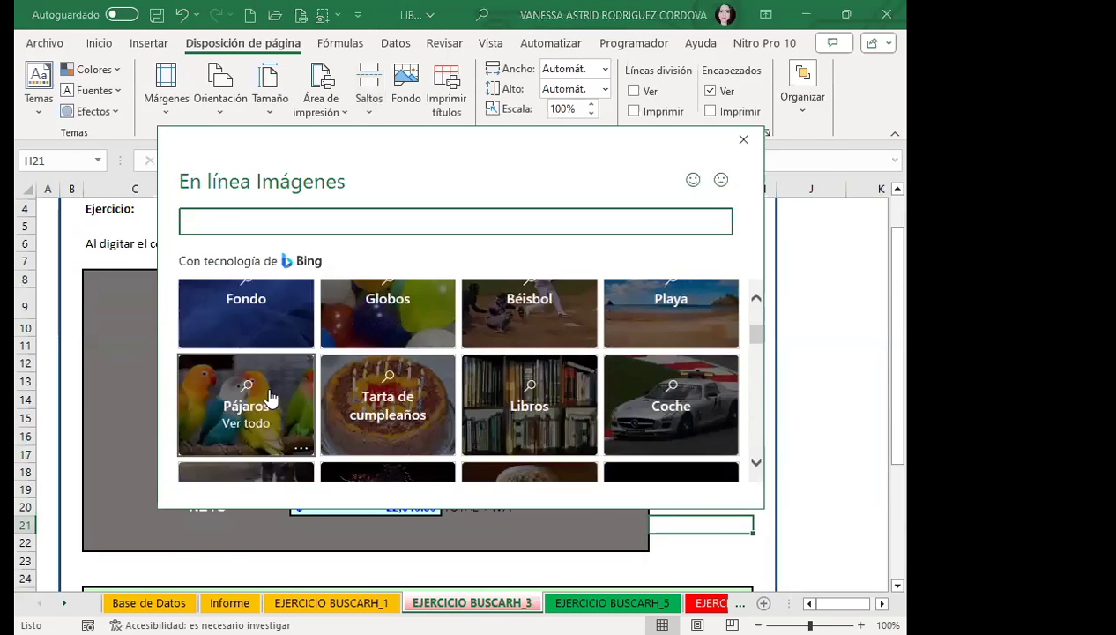
{"action": "left_click", "coordinate": [292, 331]}
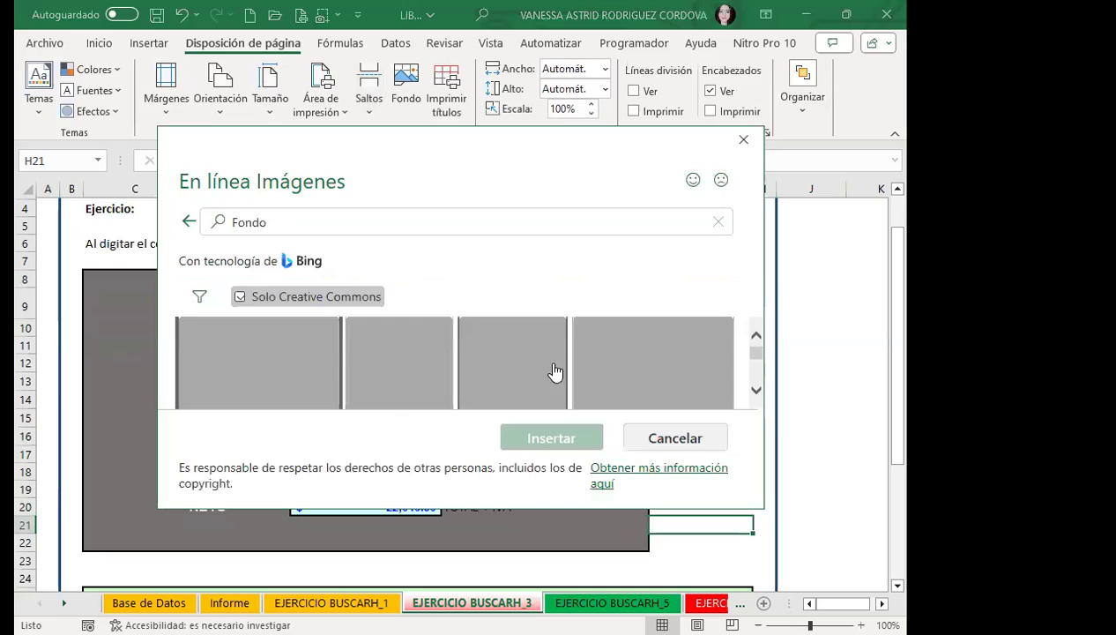
{"action": "scroll", "coordinate": [467, 381], "scroll_direction": "down", "scroll_amount": 1}
{"action": "scroll", "coordinate": [429, 379], "scroll_direction": "down", "scroll_amount": 2}
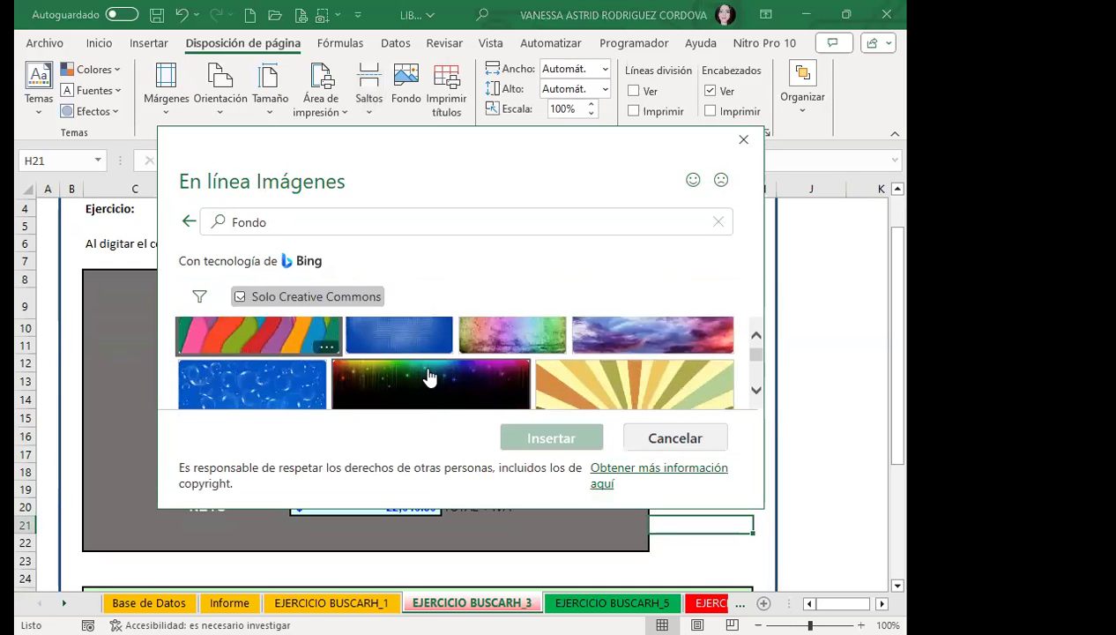
{"action": "left_click", "coordinate": [438, 368]}
{"action": "left_click", "coordinate": [531, 446]}
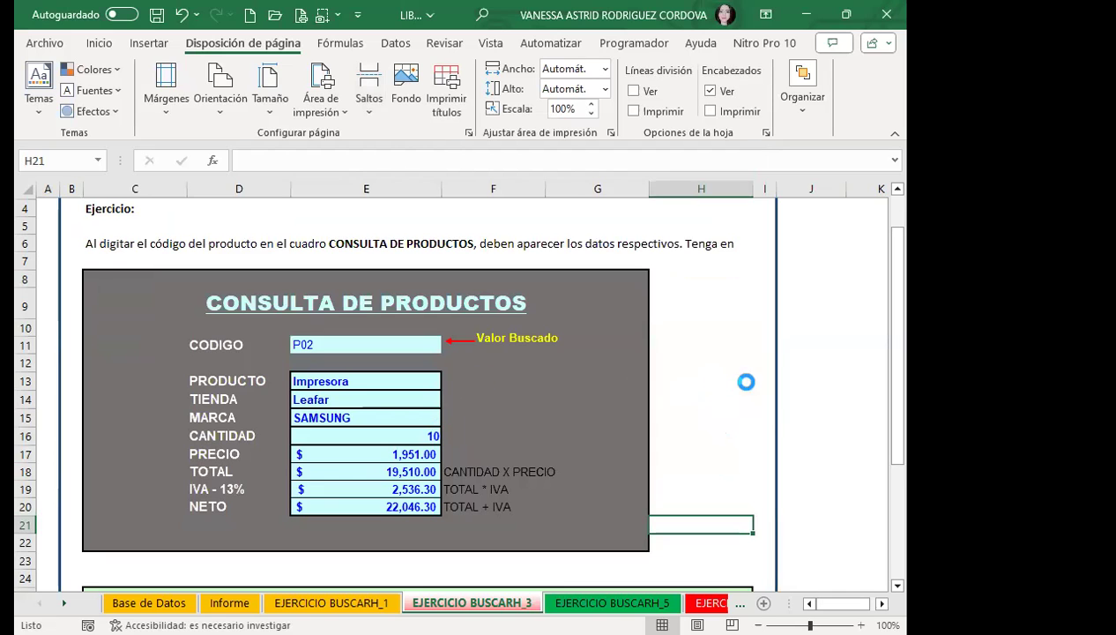
{"action": "scroll", "coordinate": [682, 399], "scroll_direction": "down", "scroll_amount": 1}
{"action": "scroll", "coordinate": [564, 423], "scroll_direction": "down", "scroll_amount": 3}
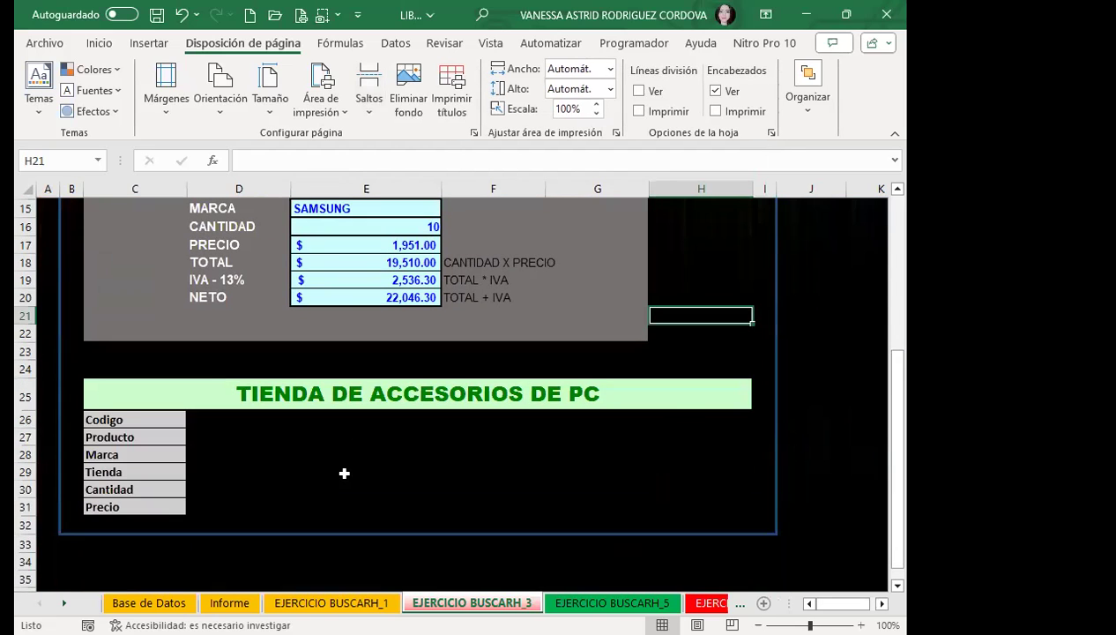
{"action": "scroll", "coordinate": [341, 468], "scroll_direction": "down", "scroll_amount": 1}
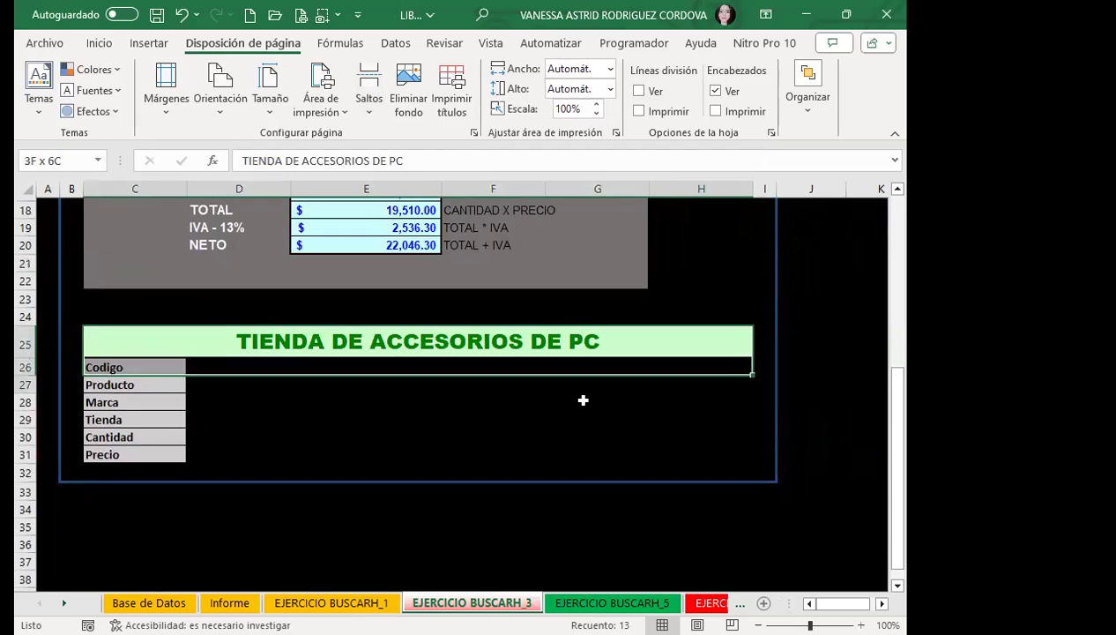
{"action": "left_click_drag", "start_coordinate": [128, 344], "coordinate": [617, 455]}
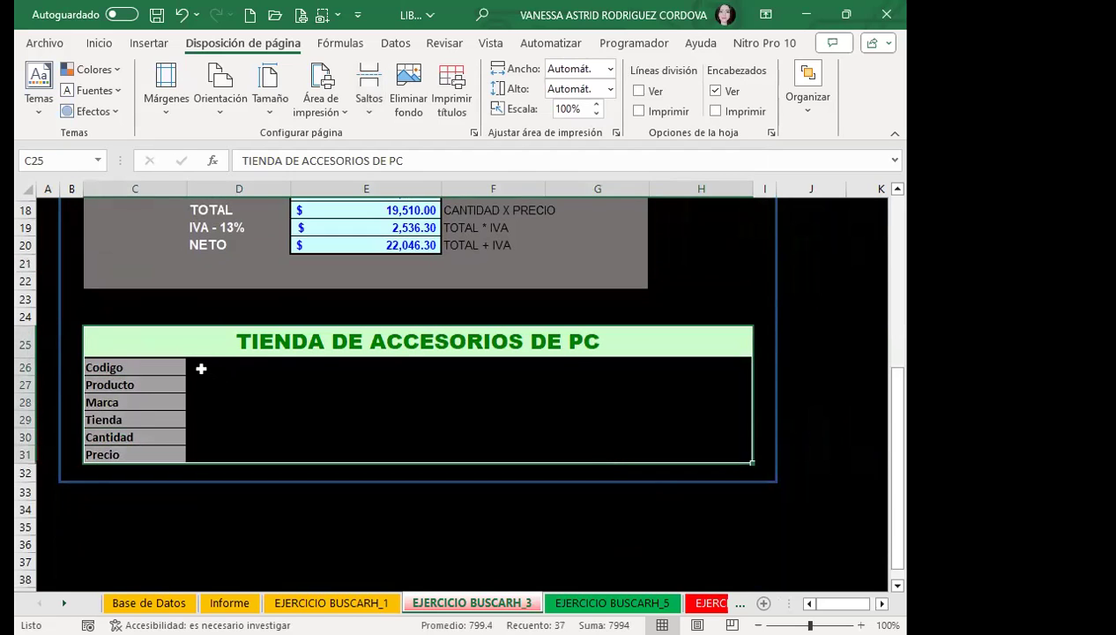
{"action": "left_click_drag", "start_coordinate": [199, 368], "coordinate": [686, 438]}
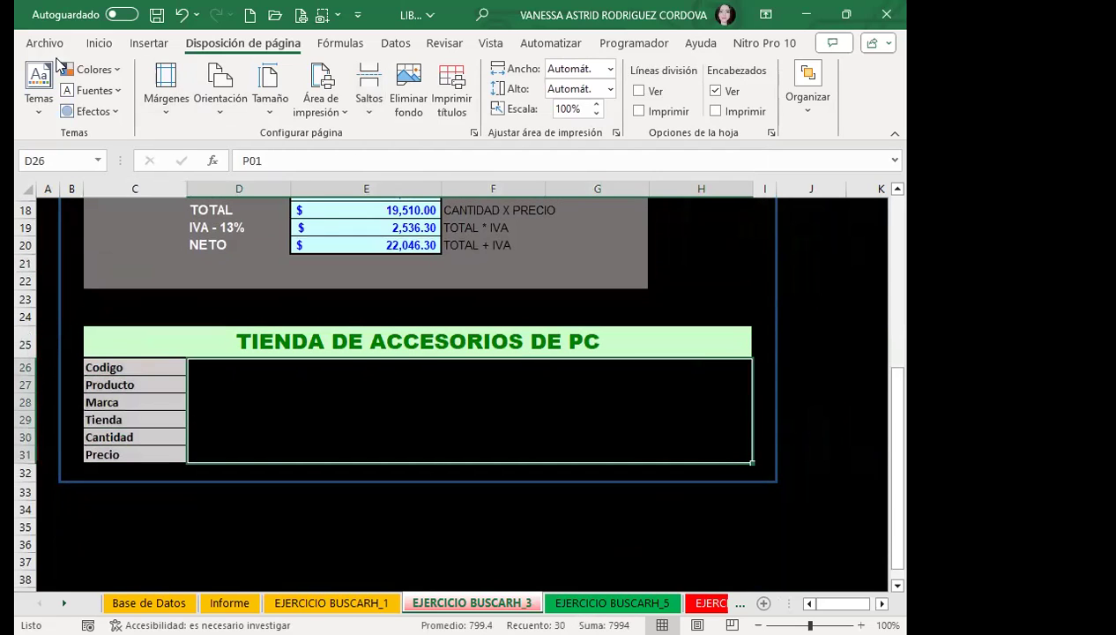
{"action": "left_click", "coordinate": [97, 43]}
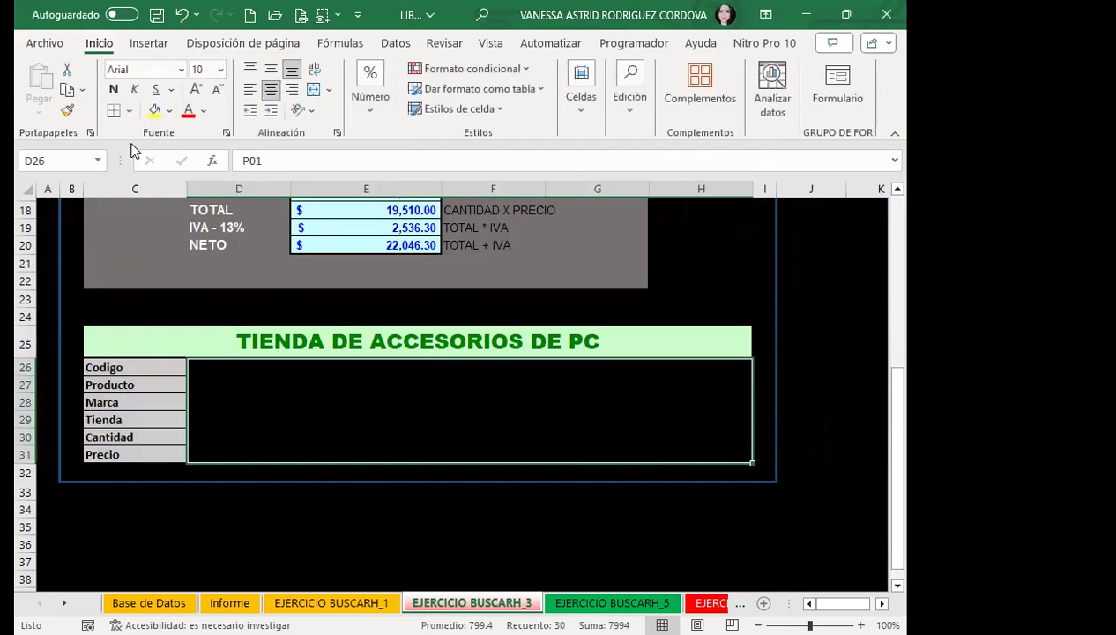
{"action": "left_click", "coordinate": [171, 110]}
{"action": "left_click", "coordinate": [154, 157]}
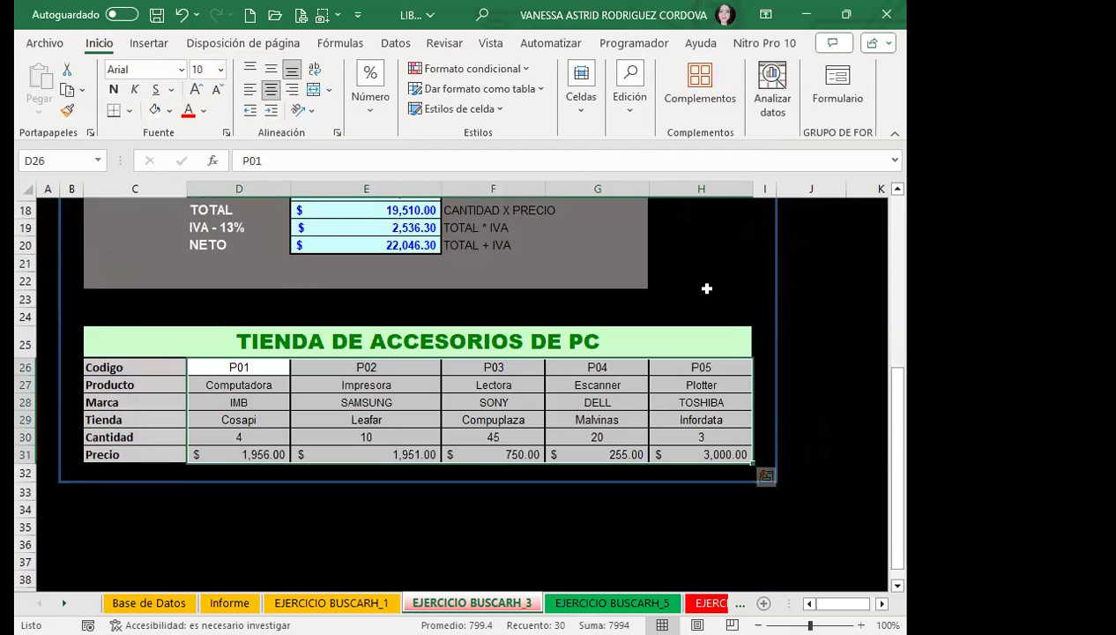
{"action": "left_click", "coordinate": [705, 284]}
{"action": "scroll", "coordinate": [570, 401], "scroll_direction": "up", "scroll_amount": 3}
{"action": "scroll", "coordinate": [710, 369], "scroll_direction": "up", "scroll_amount": 3}
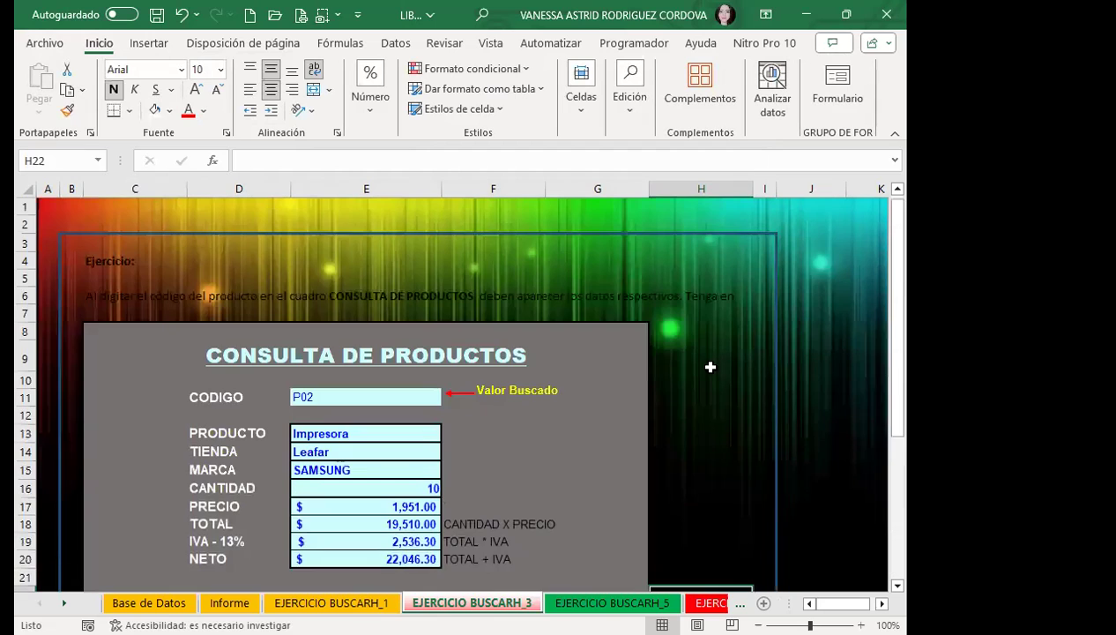
{"action": "left_click_drag", "start_coordinate": [97, 259], "coordinate": [661, 317]}
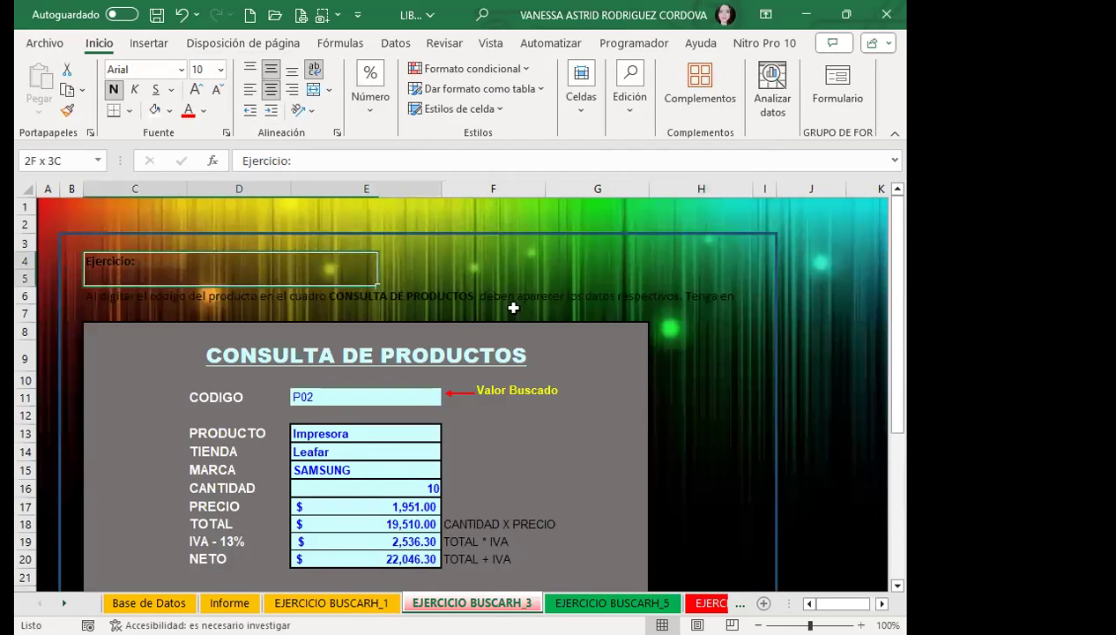
{"action": "left_click", "coordinate": [154, 109]}
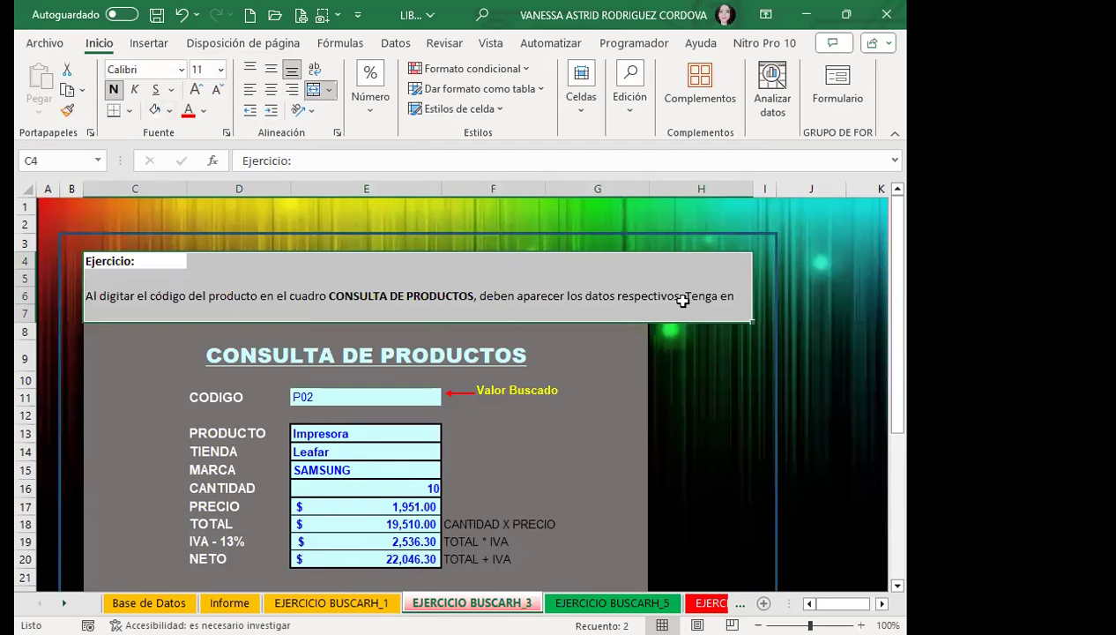
{"action": "left_click", "coordinate": [741, 379]}
{"action": "scroll", "coordinate": [697, 423], "scroll_direction": "down", "scroll_amount": 2}
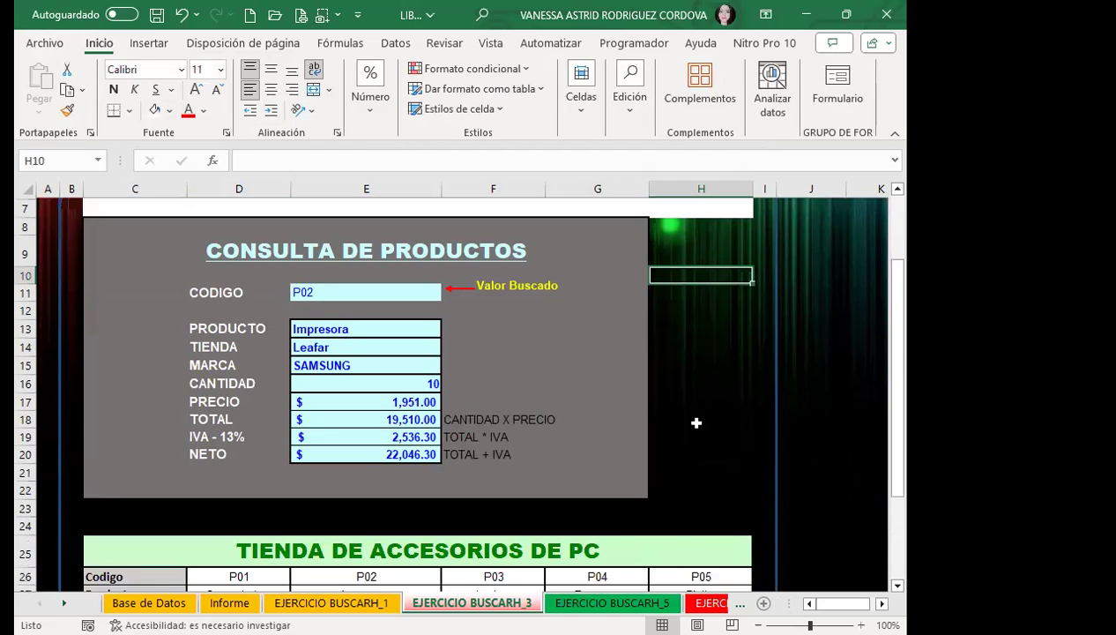
{"action": "scroll", "coordinate": [705, 410], "scroll_direction": "down", "scroll_amount": 2}
{"action": "scroll", "coordinate": [706, 405], "scroll_direction": "down", "scroll_amount": 4}
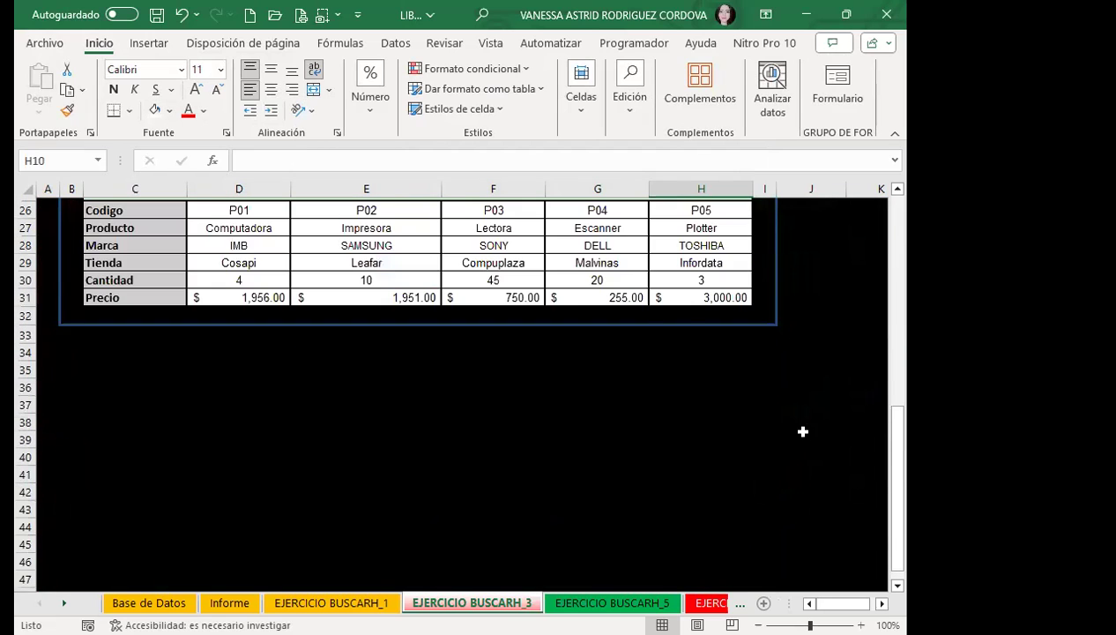
{"action": "scroll", "coordinate": [801, 430], "scroll_direction": "up", "scroll_amount": 6}
{"action": "left_click", "coordinate": [724, 333]}
{"action": "scroll", "coordinate": [568, 414], "scroll_direction": "up", "scroll_amount": 3}
{"action": "left_click", "coordinate": [575, 381]}
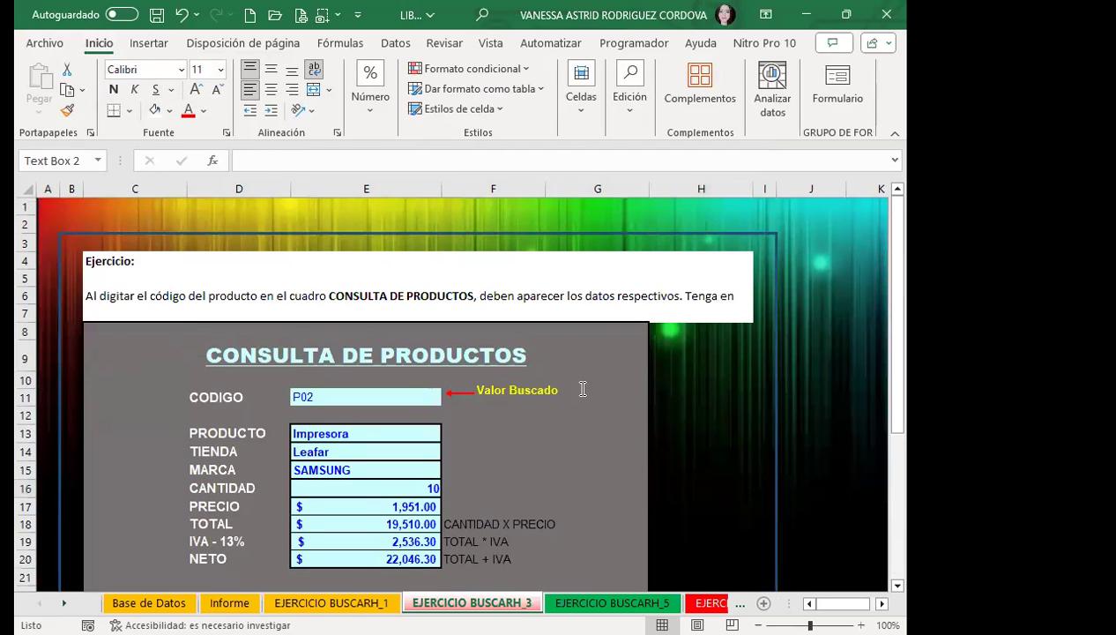
{"action": "scroll", "coordinate": [490, 429], "scroll_direction": "down", "scroll_amount": 1}
{"action": "left_click", "coordinate": [491, 400]}
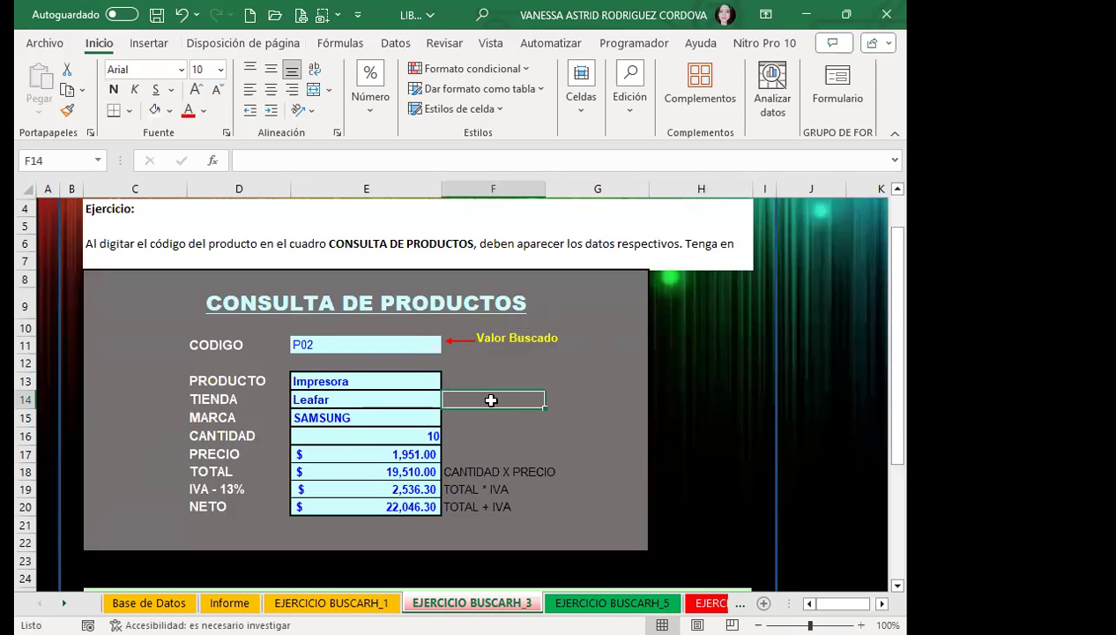
{"action": "left_click", "coordinate": [663, 383]}
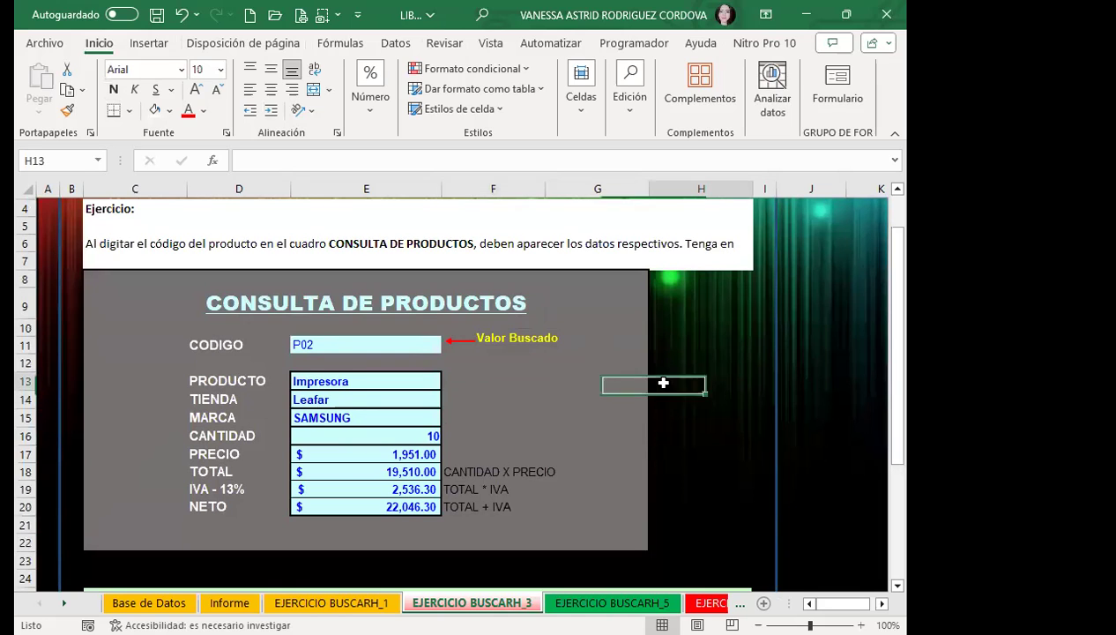
{"action": "left_click", "coordinate": [721, 470]}
{"action": "scroll", "coordinate": [486, 418], "scroll_direction": "down", "scroll_amount": 3}
{"action": "scroll", "coordinate": [311, 389], "scroll_direction": "down", "scroll_amount": 1}
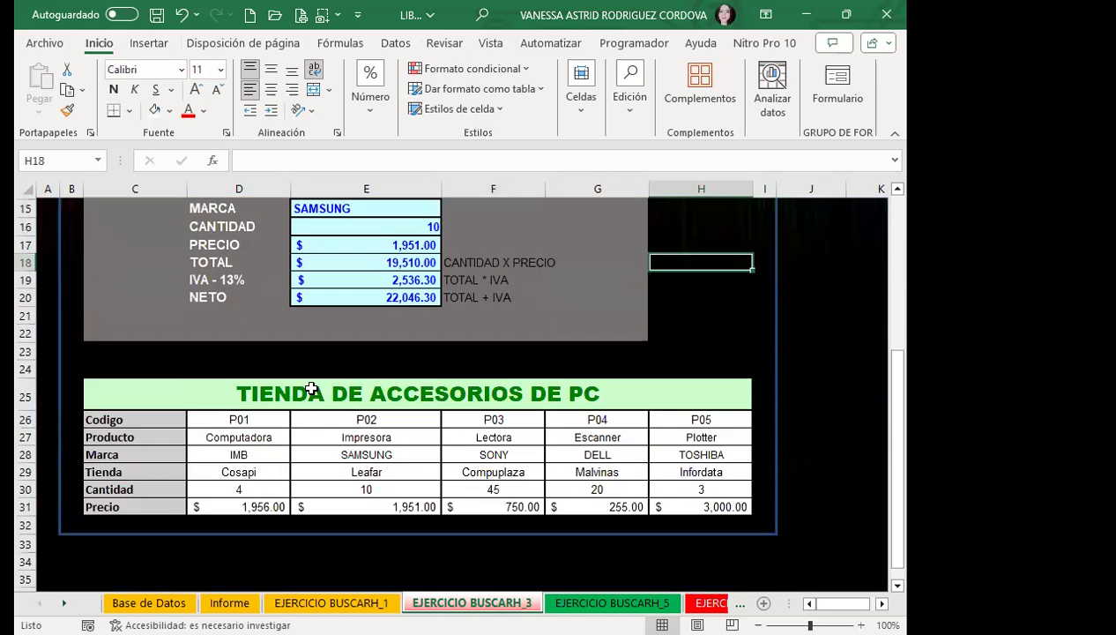
{"action": "scroll", "coordinate": [311, 389], "scroll_direction": "down", "scroll_amount": 3}
{"action": "scroll", "coordinate": [476, 460], "scroll_direction": "down", "scroll_amount": 1}
{"action": "scroll", "coordinate": [652, 437], "scroll_direction": "up", "scroll_amount": 4}
{"action": "scroll", "coordinate": [652, 437], "scroll_direction": "up", "scroll_amount": 4}
{"action": "left_click", "coordinate": [721, 397]}
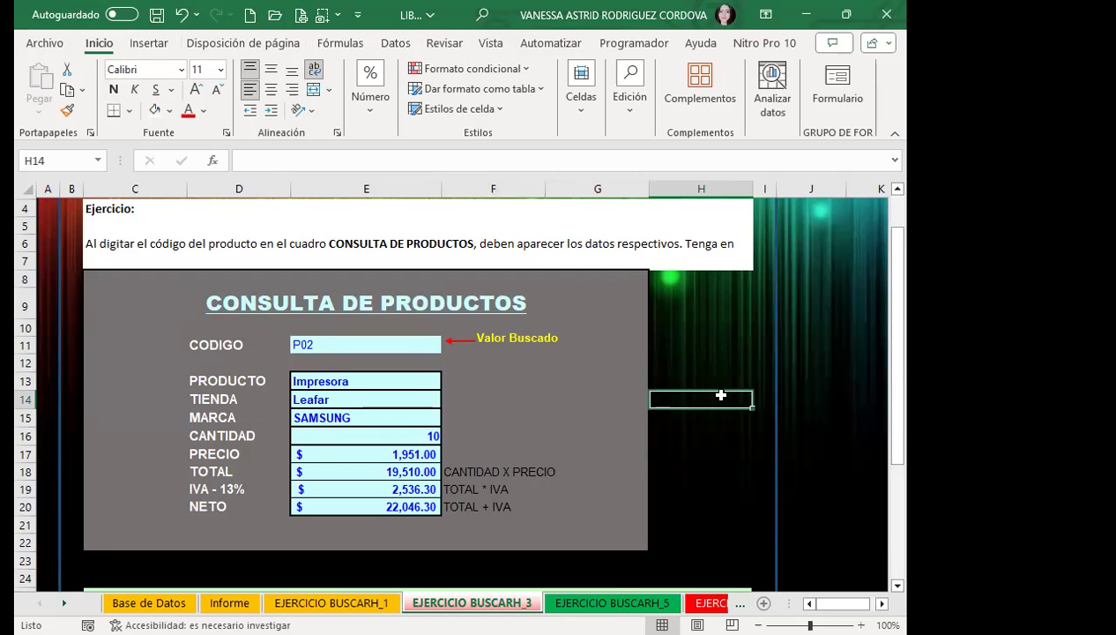
Review the BUSCARH_3 tables, then switch to the EJERCICIO BUSCARH_5 sheet.
{"action": "scroll", "coordinate": [552, 416], "scroll_direction": "down", "scroll_amount": 1}
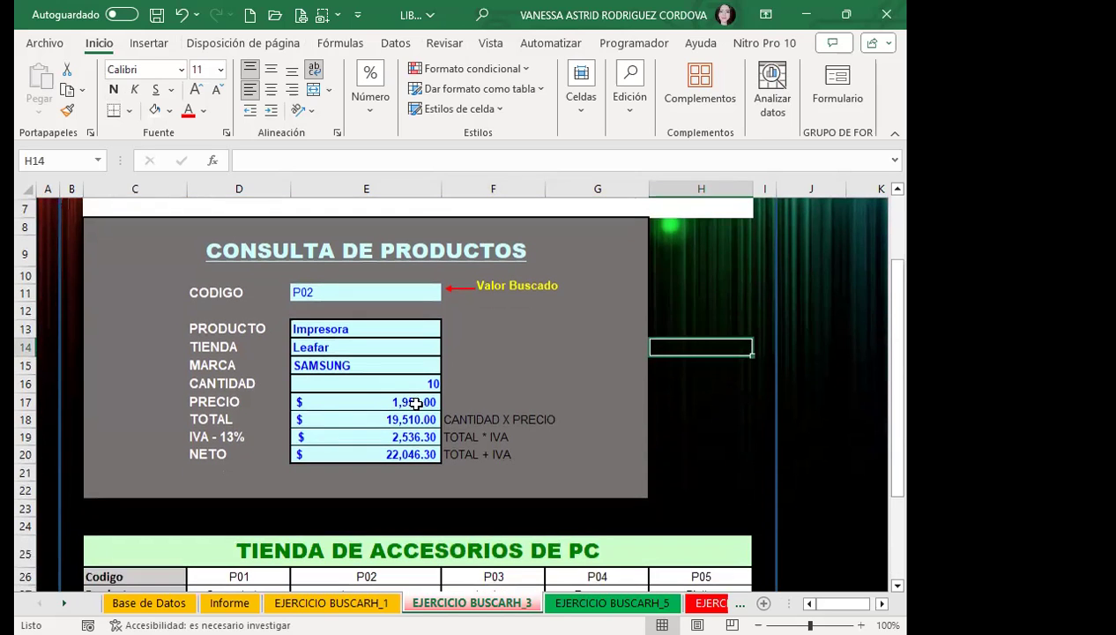
{"action": "left_click", "coordinate": [686, 424]}
{"action": "left_click", "coordinate": [689, 367]}
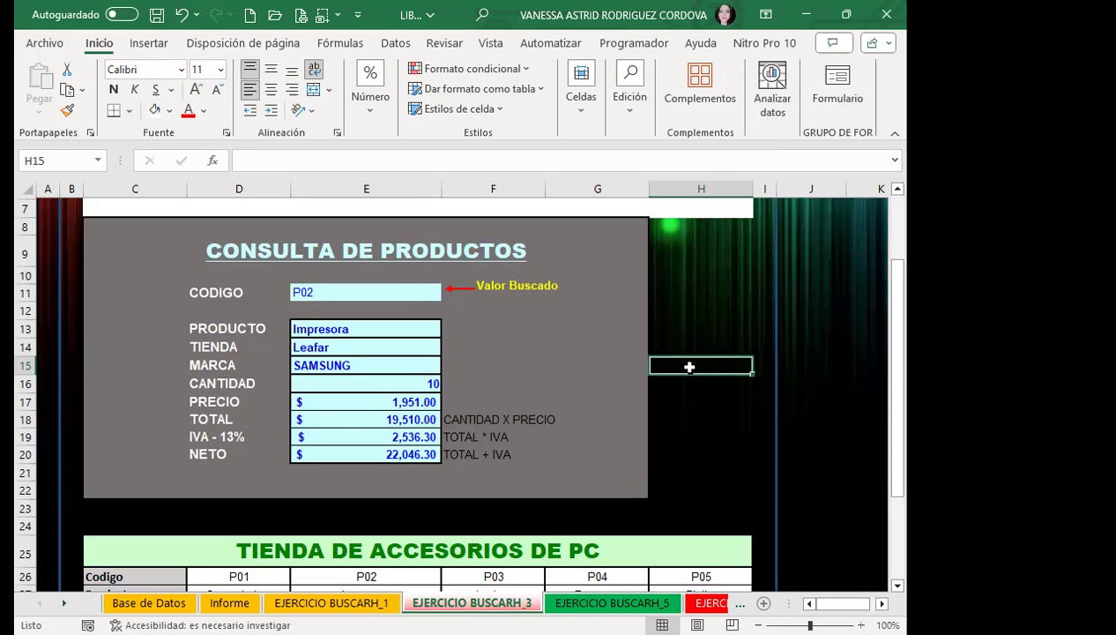
{"action": "left_click", "coordinate": [660, 311]}
{"action": "left_click", "coordinate": [688, 395]}
{"action": "scroll", "coordinate": [508, 426], "scroll_direction": "down", "scroll_amount": 3}
{"action": "scroll", "coordinate": [447, 431], "scroll_direction": "down", "scroll_amount": 2}
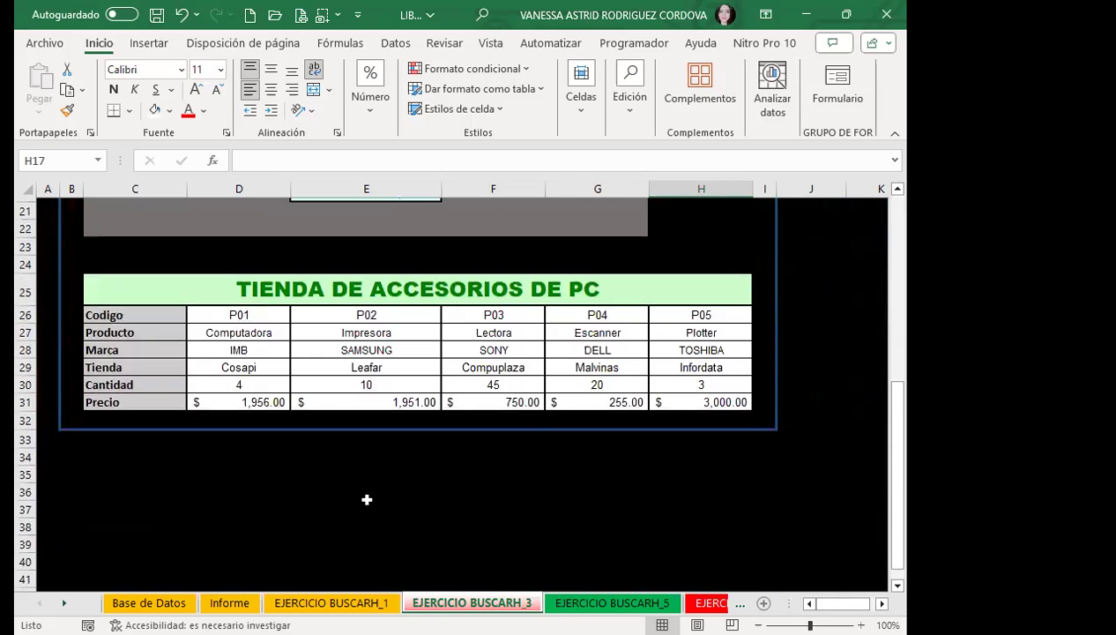
{"action": "left_click", "coordinate": [611, 603]}
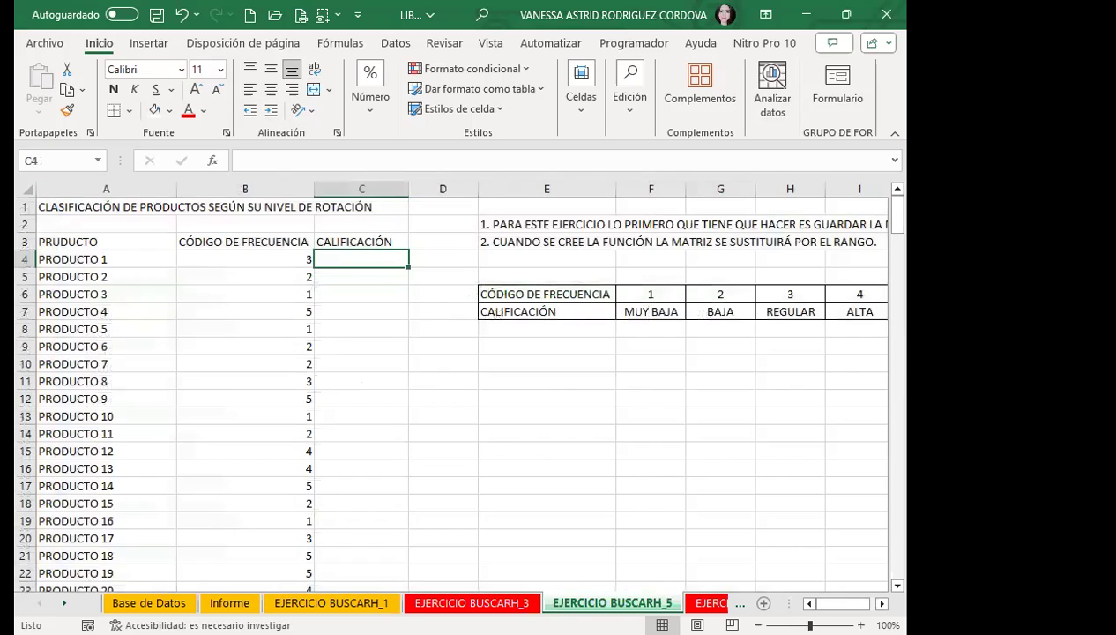
{"action": "left_click", "coordinate": [410, 391]}
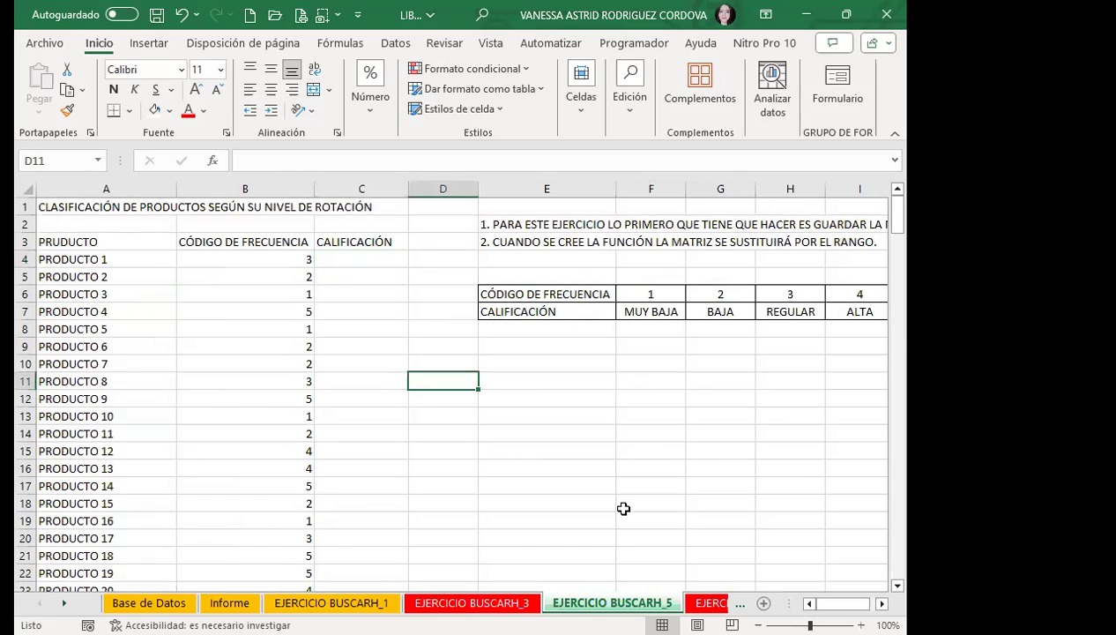
{"action": "scroll", "coordinate": [224, 401], "scroll_direction": "down", "scroll_amount": 5}
{"action": "scroll", "coordinate": [207, 421], "scroll_direction": "down", "scroll_amount": 5}
{"action": "scroll", "coordinate": [200, 442], "scroll_direction": "down", "scroll_amount": 10}
{"action": "scroll", "coordinate": [194, 450], "scroll_direction": "down", "scroll_amount": 5}
{"action": "scroll", "coordinate": [222, 411], "scroll_direction": "down", "scroll_amount": 10}
{"action": "scroll", "coordinate": [229, 461], "scroll_direction": "down", "scroll_amount": 5}
{"action": "scroll", "coordinate": [235, 473], "scroll_direction": "down", "scroll_amount": 5}
{"action": "scroll", "coordinate": [236, 472], "scroll_direction": "down", "scroll_amount": 10}
{"action": "scroll", "coordinate": [236, 473], "scroll_direction": "down", "scroll_amount": 5}
{"action": "scroll", "coordinate": [238, 507], "scroll_direction": "down", "scroll_amount": 10}
{"action": "scroll", "coordinate": [225, 496], "scroll_direction": "down", "scroll_amount": 5}
{"action": "scroll", "coordinate": [225, 496], "scroll_direction": "up", "scroll_amount": 5}
{"action": "scroll", "coordinate": [227, 491], "scroll_direction": "up", "scroll_amount": 8}
{"action": "scroll", "coordinate": [226, 490], "scroll_direction": "up", "scroll_amount": 8}
{"action": "scroll", "coordinate": [227, 486], "scroll_direction": "up", "scroll_amount": 10}
{"action": "scroll", "coordinate": [228, 486], "scroll_direction": "up", "scroll_amount": 11}
{"action": "scroll", "coordinate": [224, 473], "scroll_direction": "up", "scroll_amount": 12}
{"action": "scroll", "coordinate": [224, 473], "scroll_direction": "up", "scroll_amount": 11}
{"action": "scroll", "coordinate": [221, 470], "scroll_direction": "up", "scroll_amount": 6}
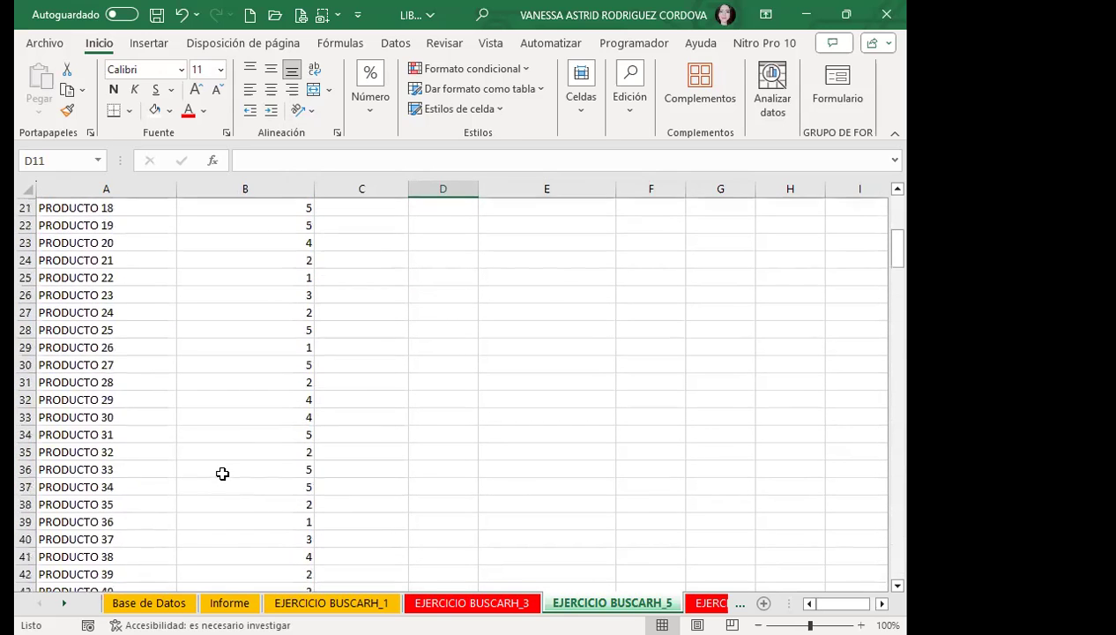
{"action": "scroll", "coordinate": [222, 473], "scroll_direction": "up", "scroll_amount": 7}
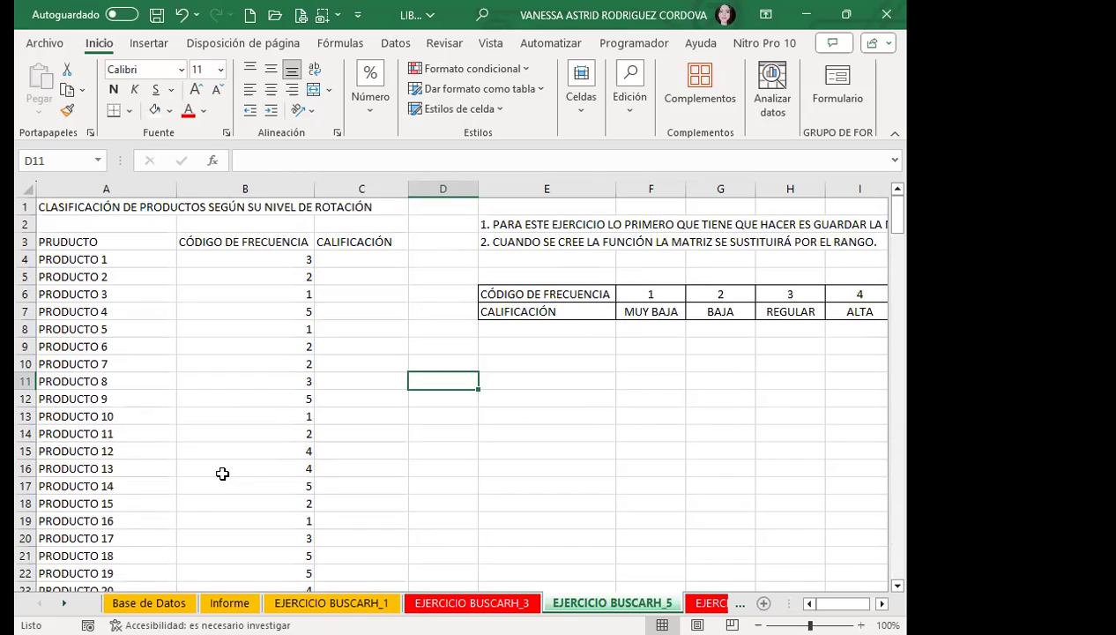
{"action": "left_click", "coordinate": [348, 258]}
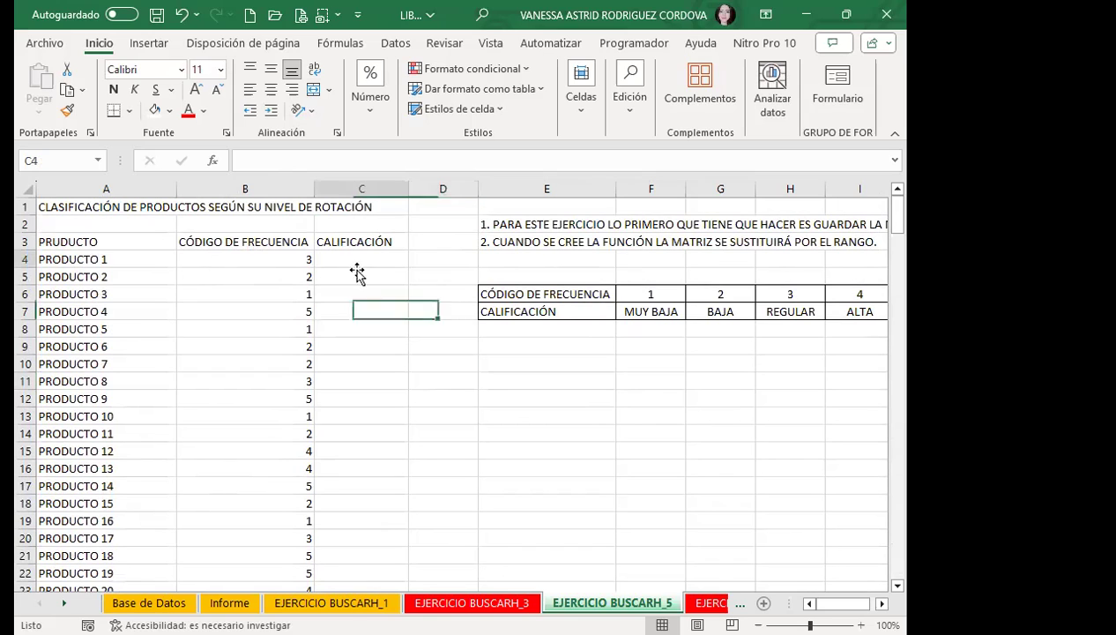
{"action": "left_click", "coordinate": [644, 327]}
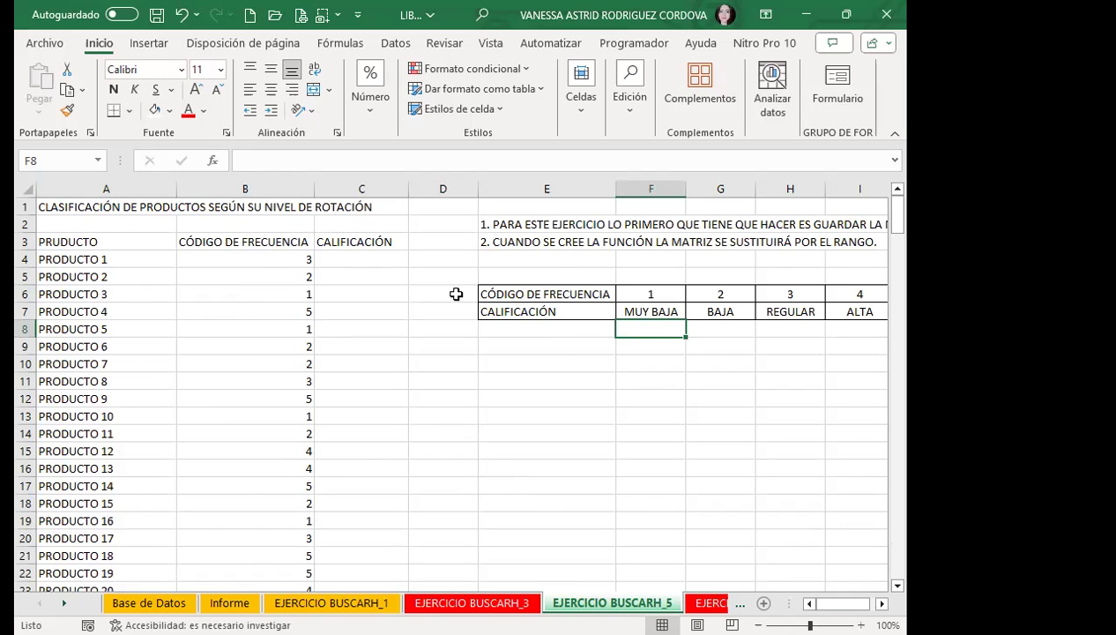
{"action": "left_click", "coordinate": [641, 310]}
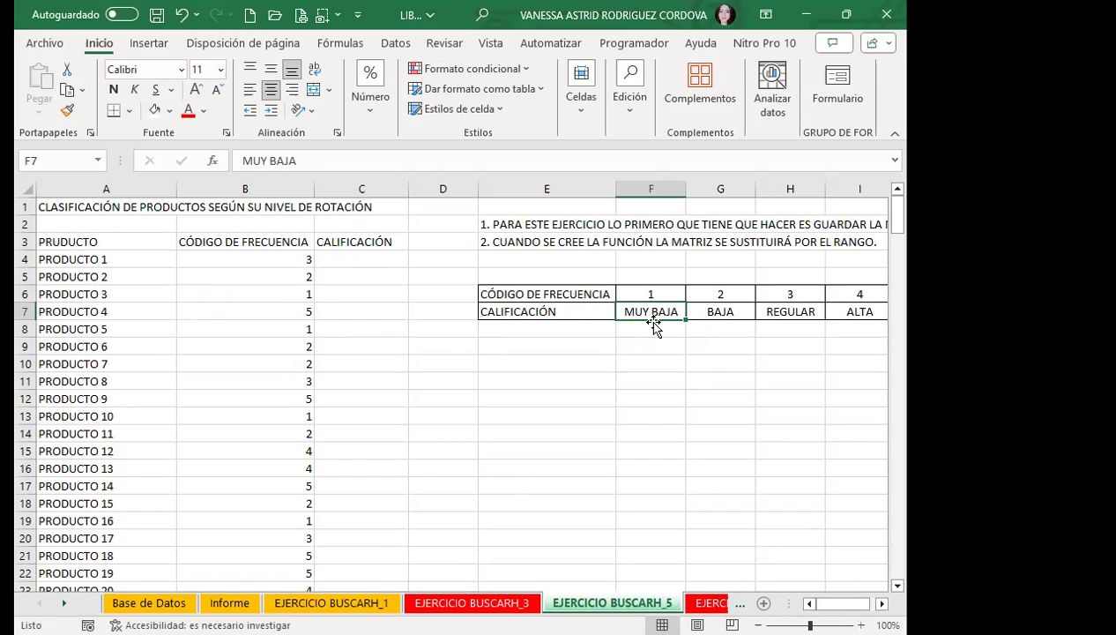
{"action": "left_click", "coordinate": [725, 314]}
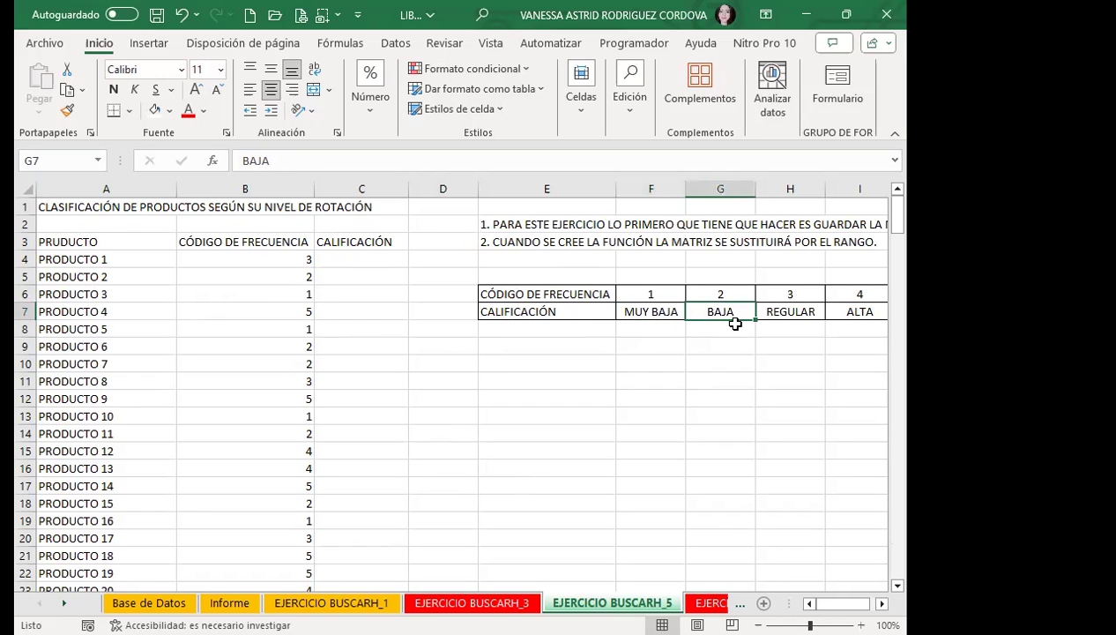
{"action": "left_click", "coordinate": [789, 316]}
{"action": "left_click", "coordinate": [798, 291]}
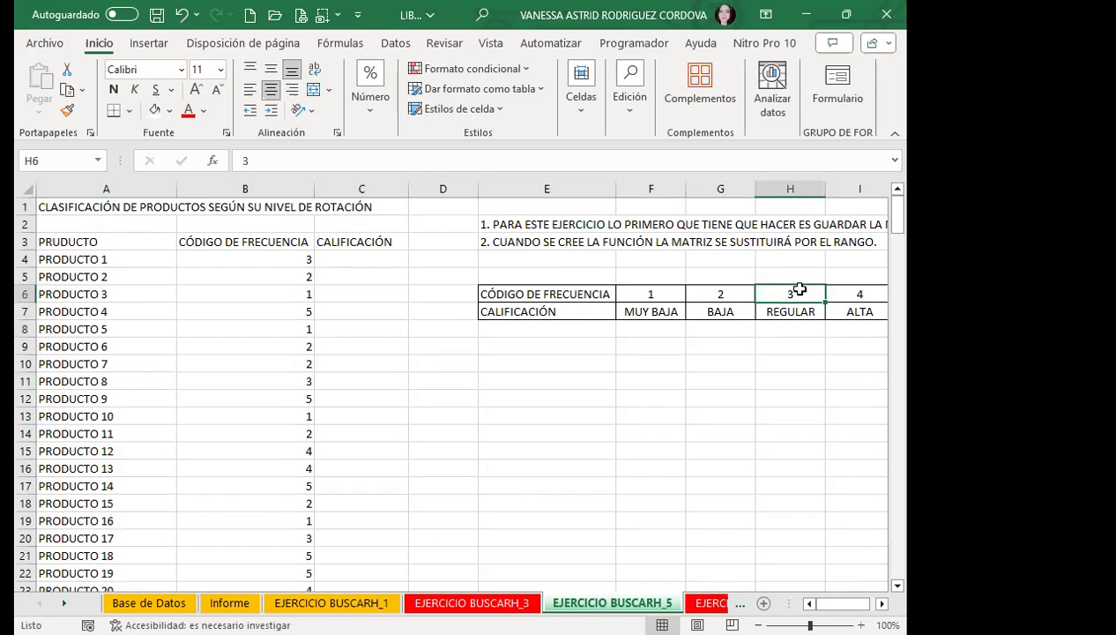
{"action": "left_click", "coordinate": [848, 311]}
{"action": "left_click", "coordinate": [849, 292]}
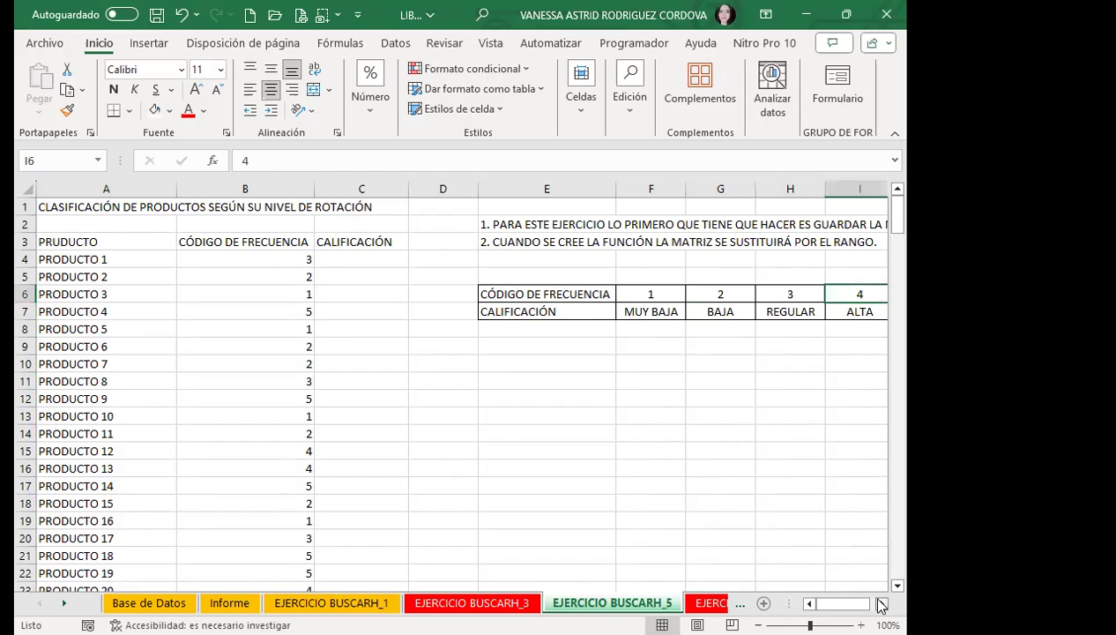
{"action": "left_click", "coordinate": [880, 604]}
{"action": "left_click", "coordinate": [799, 294]}
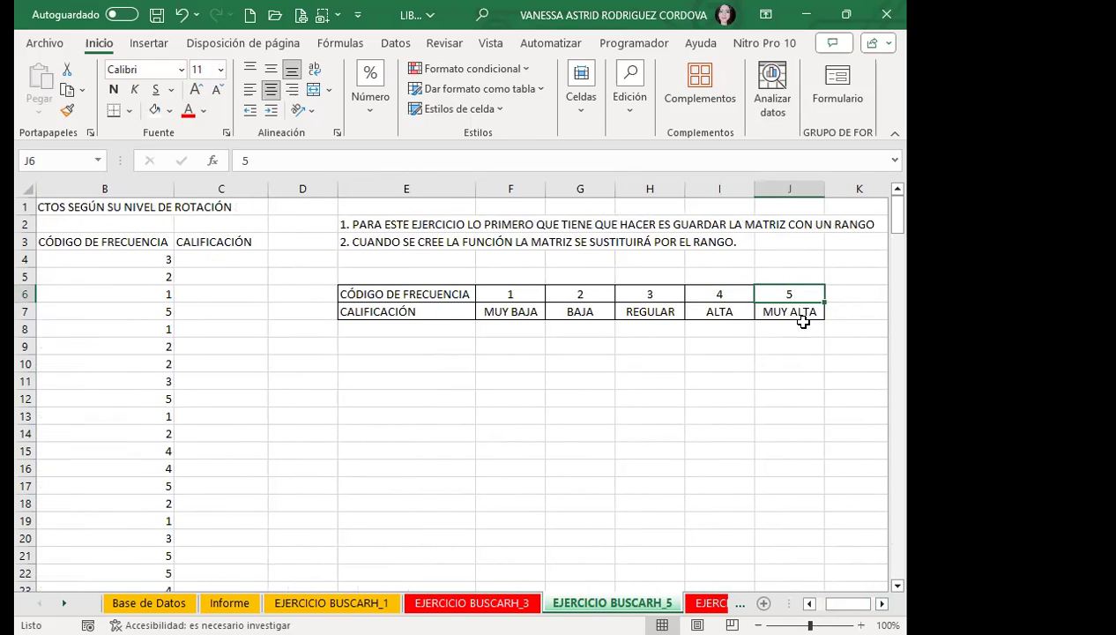
{"action": "left_click", "coordinate": [799, 312]}
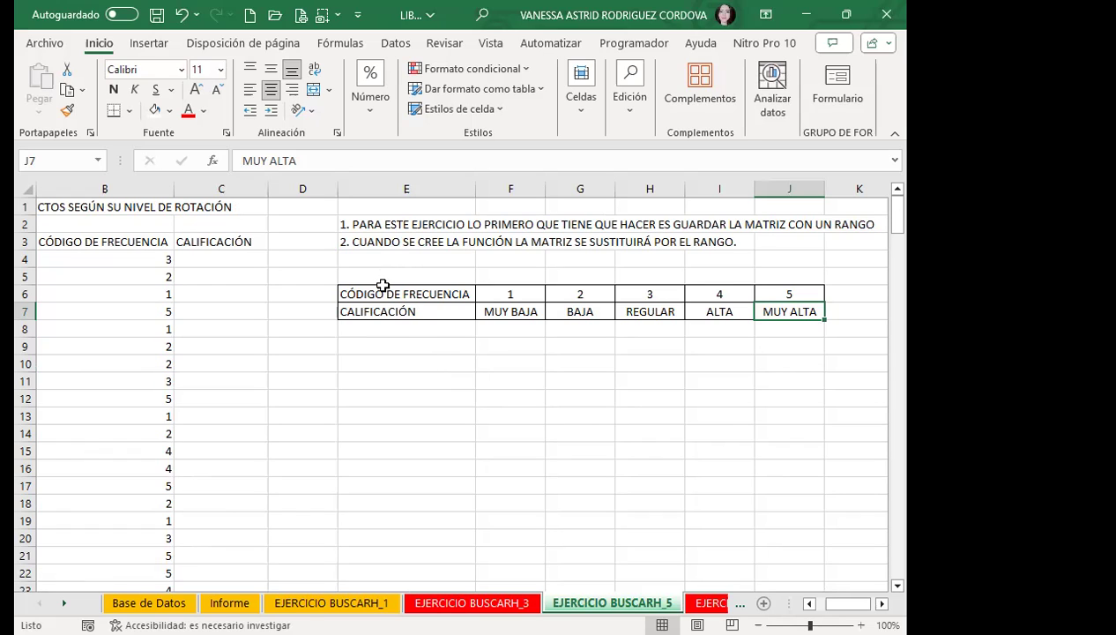
Name the table range E6:J7 CALIFICACIÓN using the Name Box.
{"action": "left_click_drag", "start_coordinate": [370, 291], "coordinate": [769, 311]}
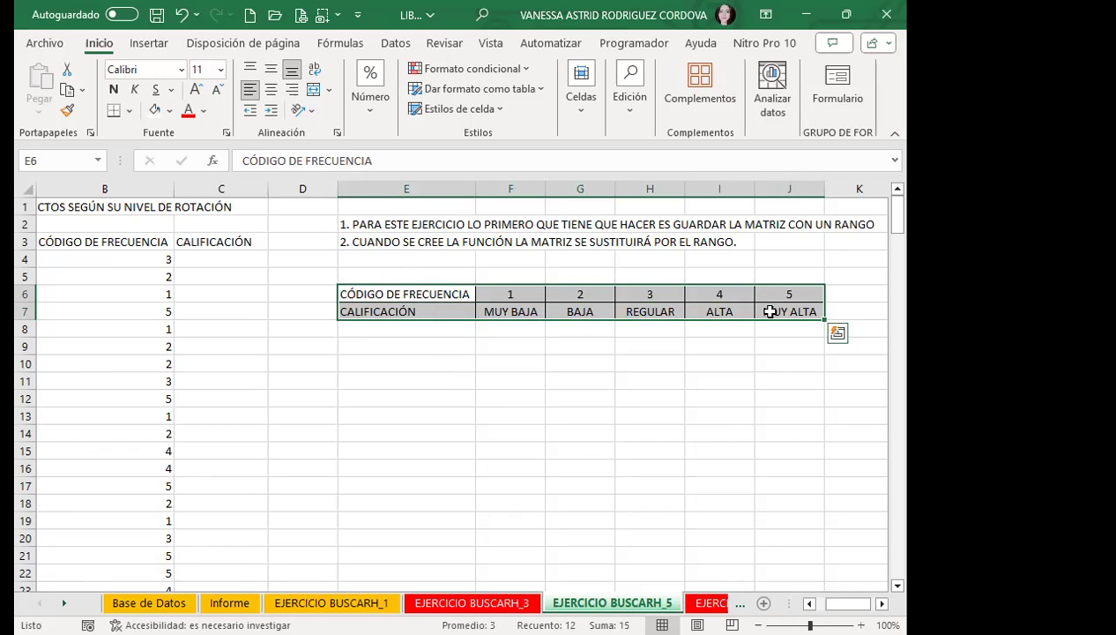
{"action": "left_click", "coordinate": [65, 160]}
{"action": "type", "text": "CALIFICACIÓN"}
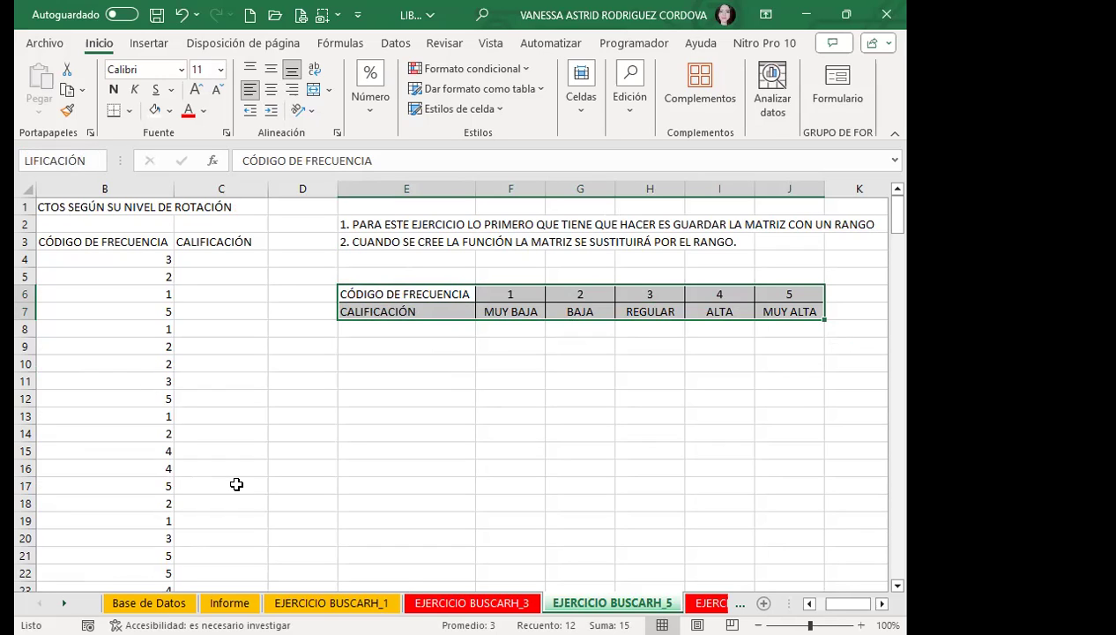
{"action": "key", "text": "Return"}
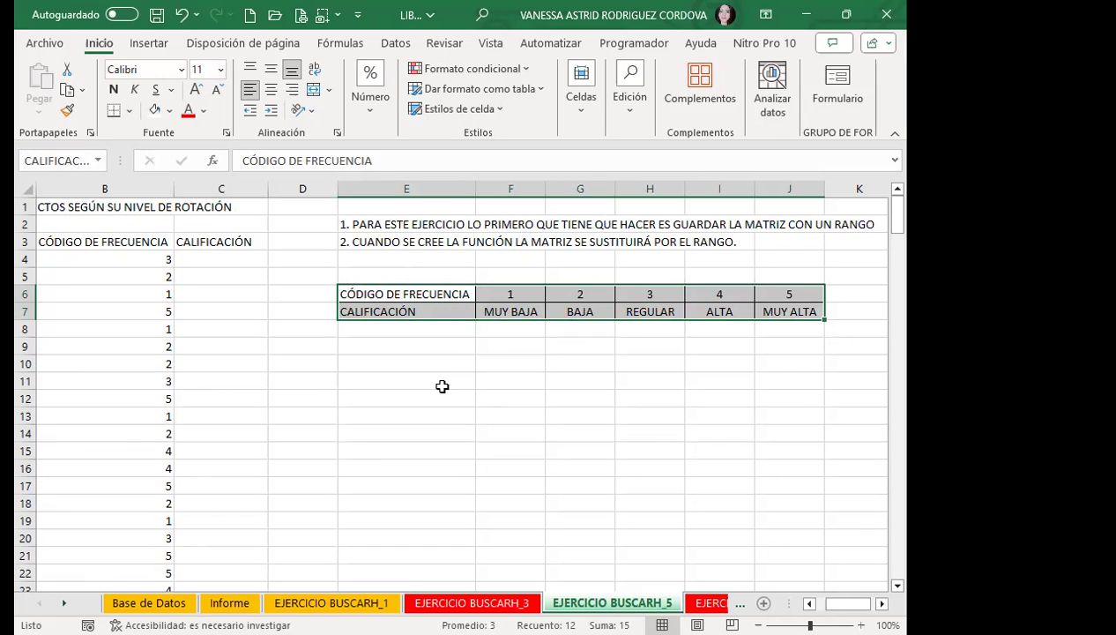
{"action": "left_click", "coordinate": [435, 381]}
Confirm the CALIFICACIÓN name in Fórmulas' Administrador de nombres, then close it.
{"action": "left_click", "coordinate": [436, 294]}
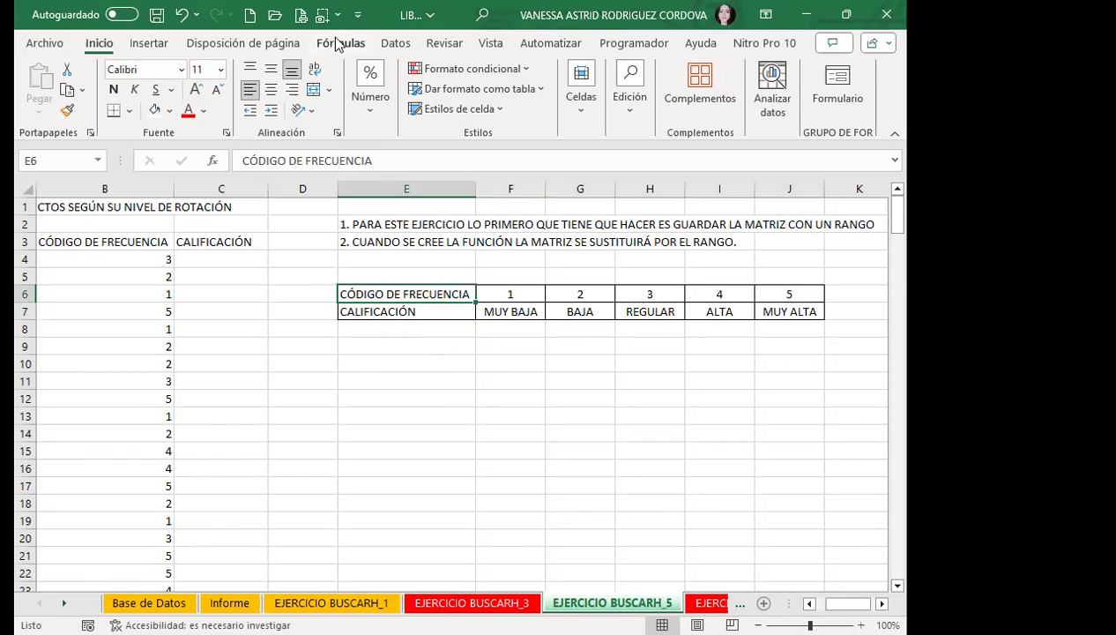
{"action": "left_click", "coordinate": [340, 42]}
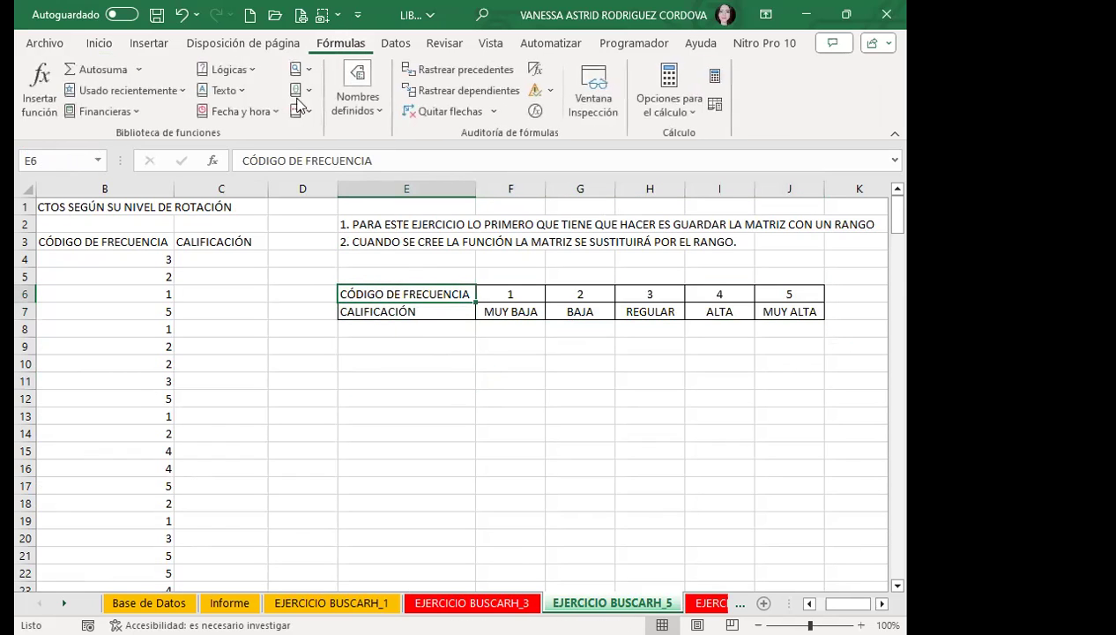
{"action": "left_click", "coordinate": [359, 115]}
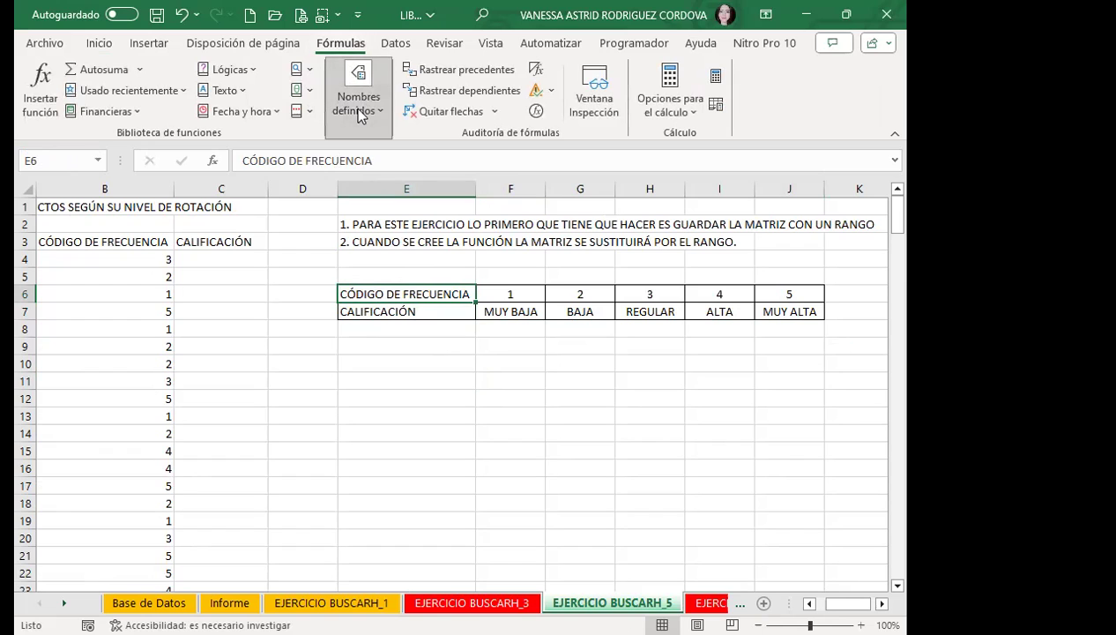
{"action": "left_click", "coordinate": [368, 190]}
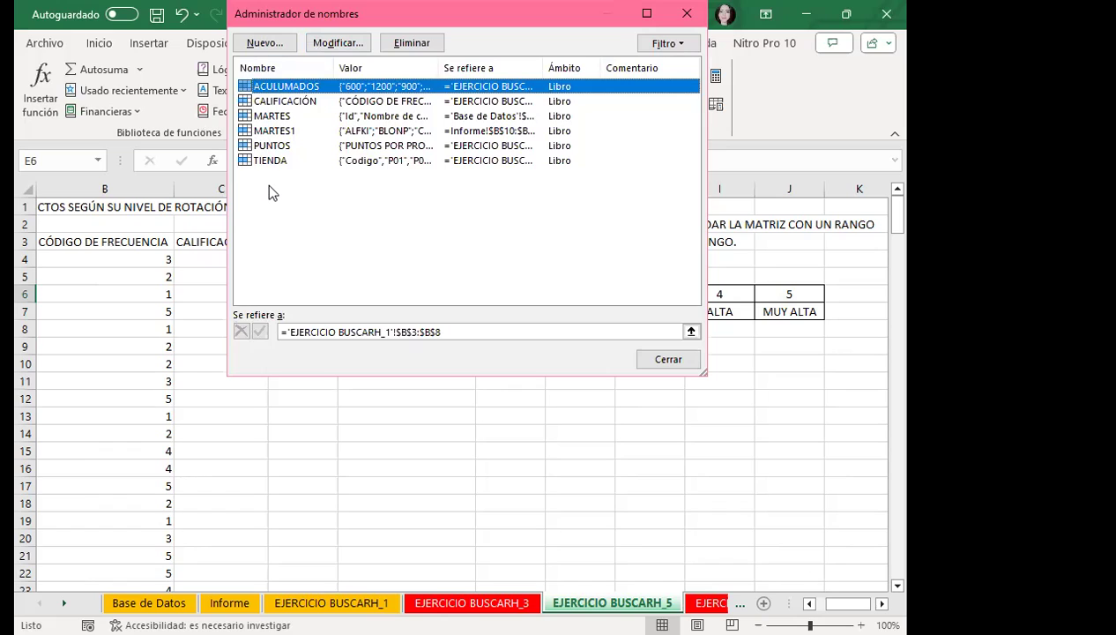
{"action": "left_click", "coordinate": [269, 192]}
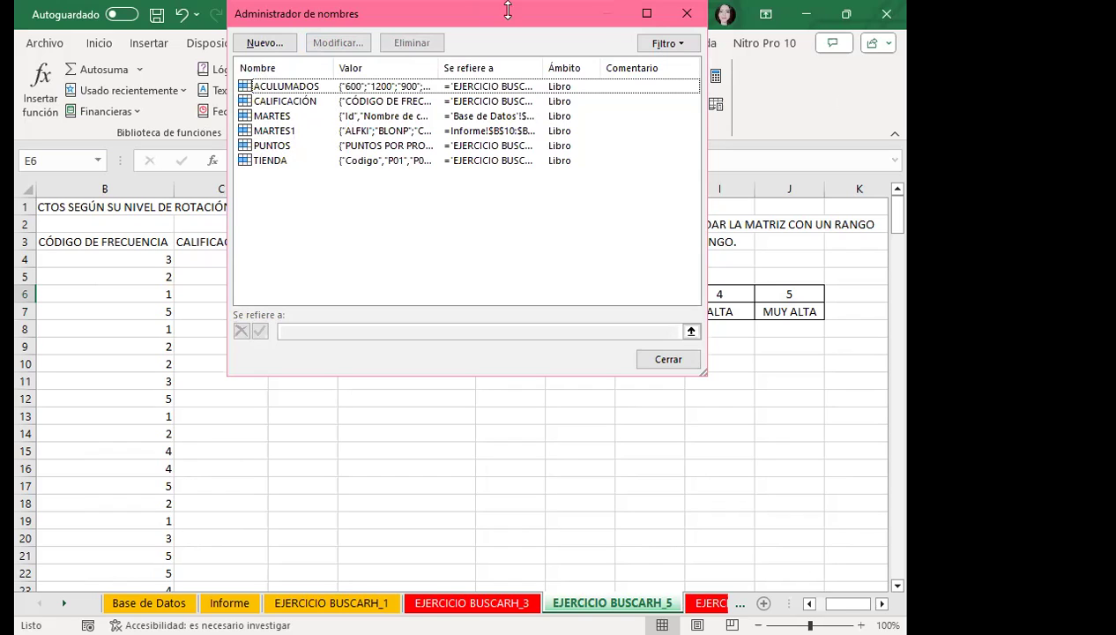
{"action": "left_click", "coordinate": [690, 15]}
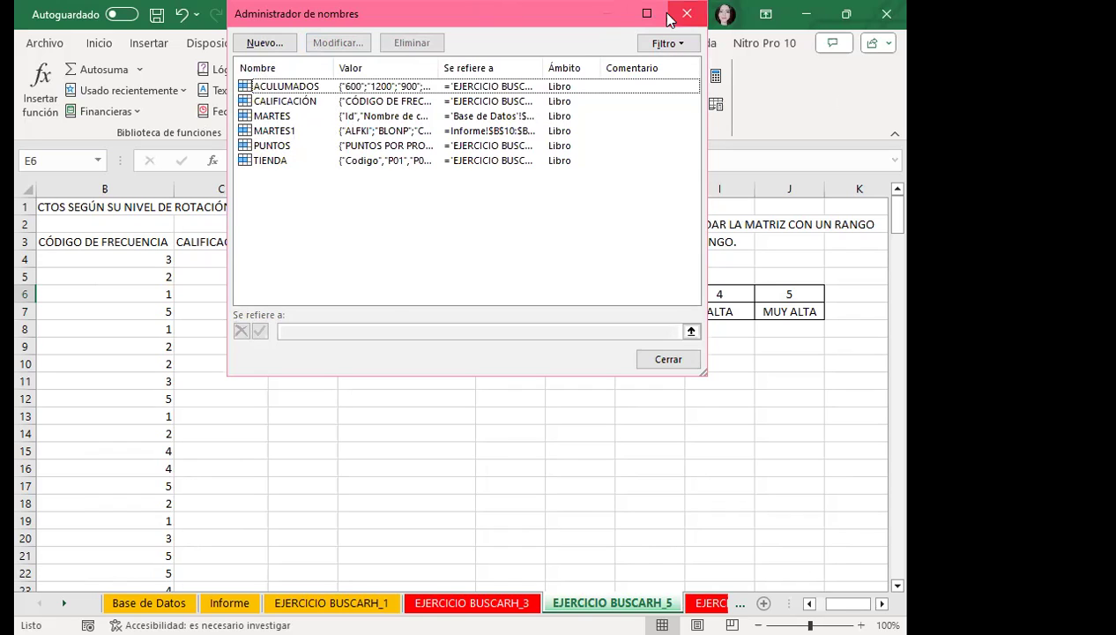
{"action": "left_click", "coordinate": [386, 318]}
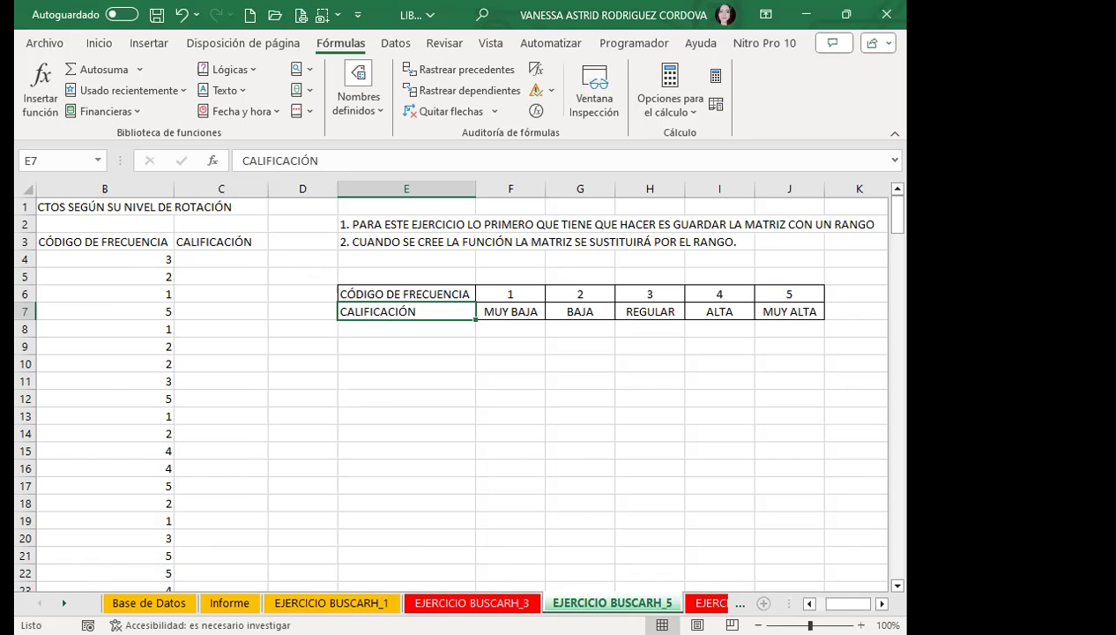
Start C4's formula as =BUSCARH(B4;CALIFICACIÓN; using the named range as the table.
{"action": "left_click", "coordinate": [807, 603]}
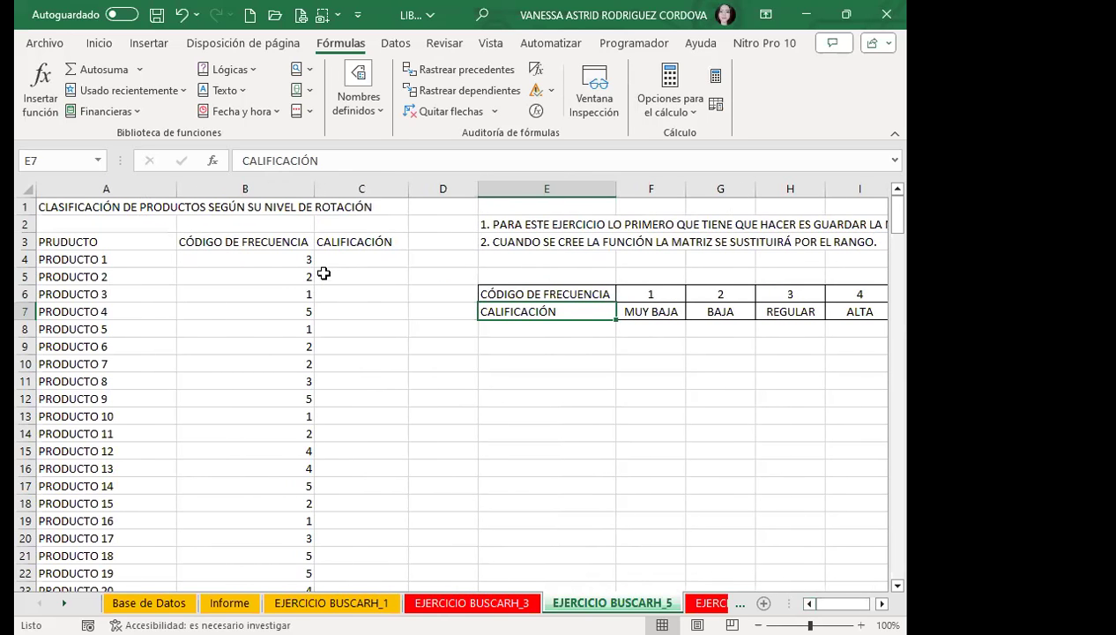
{"action": "left_click", "coordinate": [361, 259]}
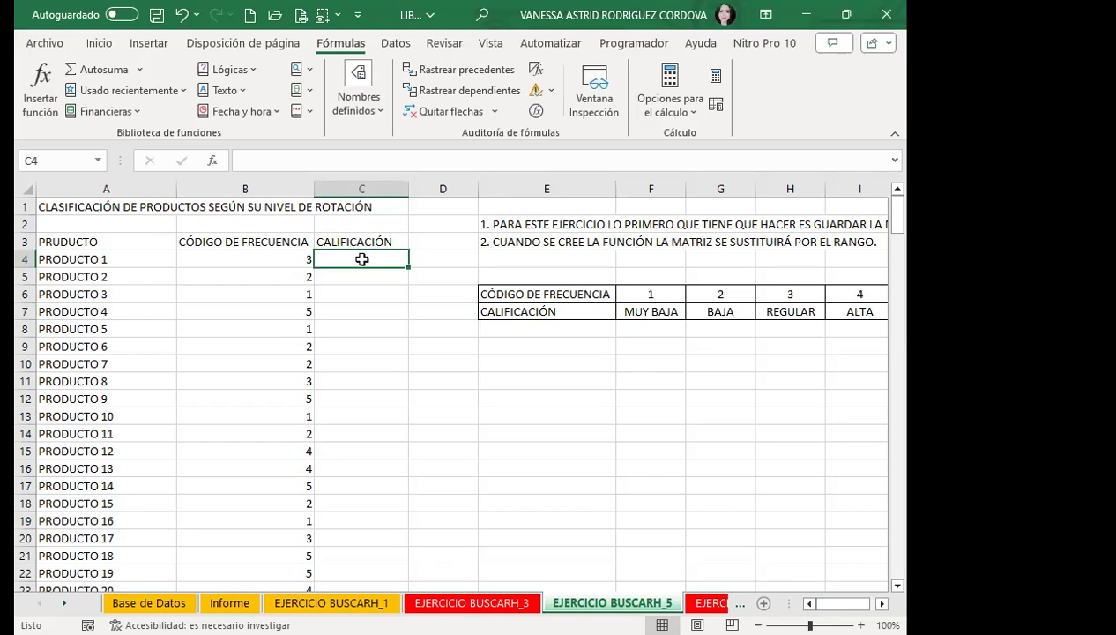
{"action": "type", "text": "="}
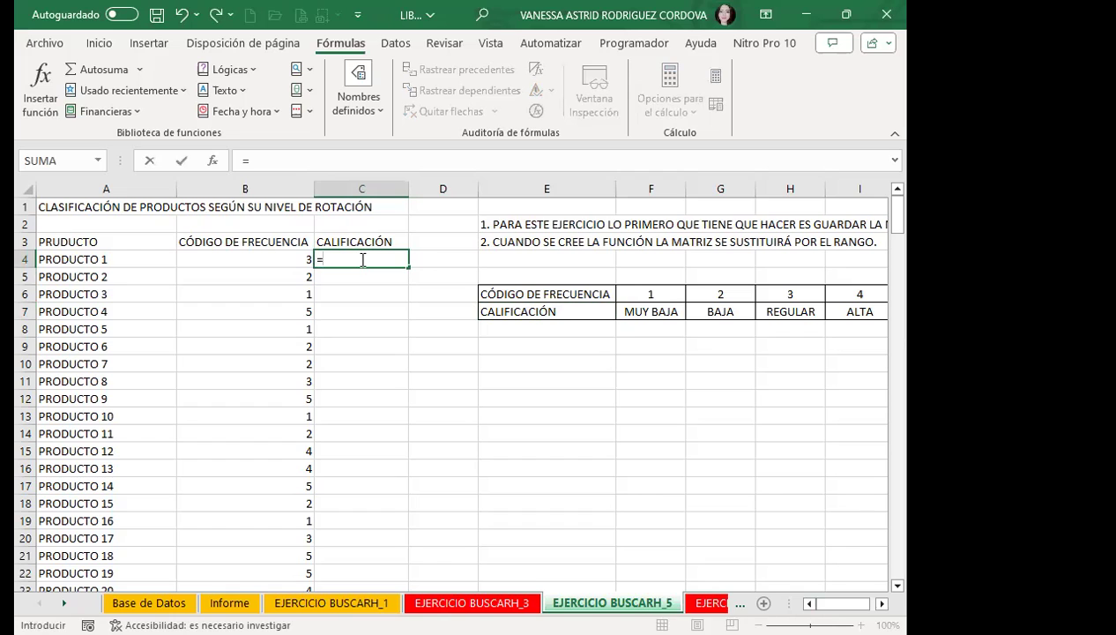
{"action": "type", "text": "BUSC"}
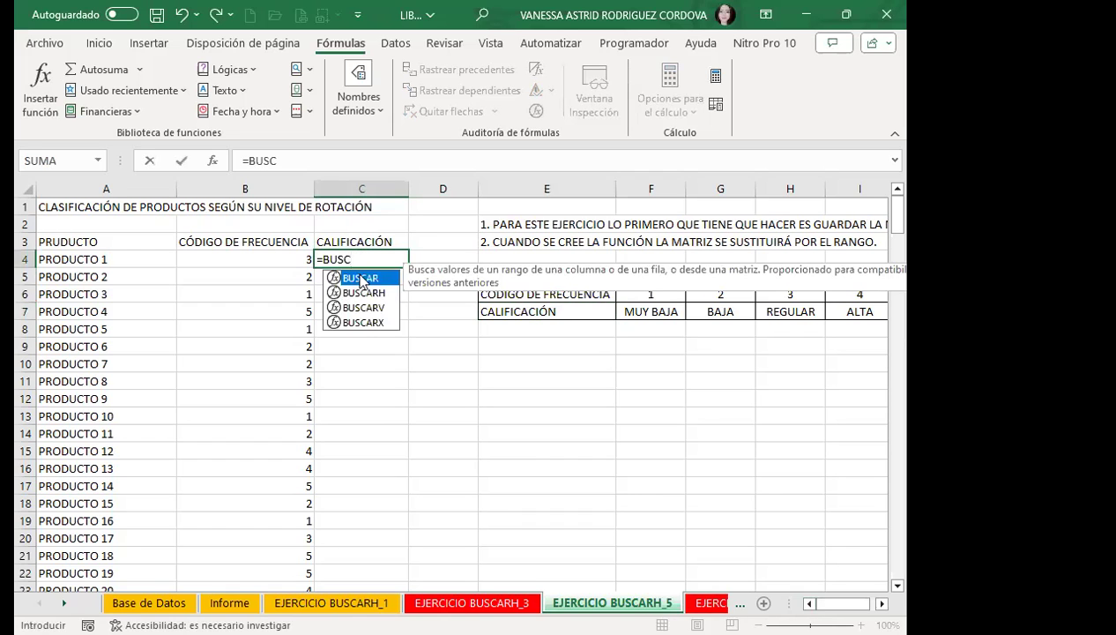
{"action": "double_click", "coordinate": [356, 295]}
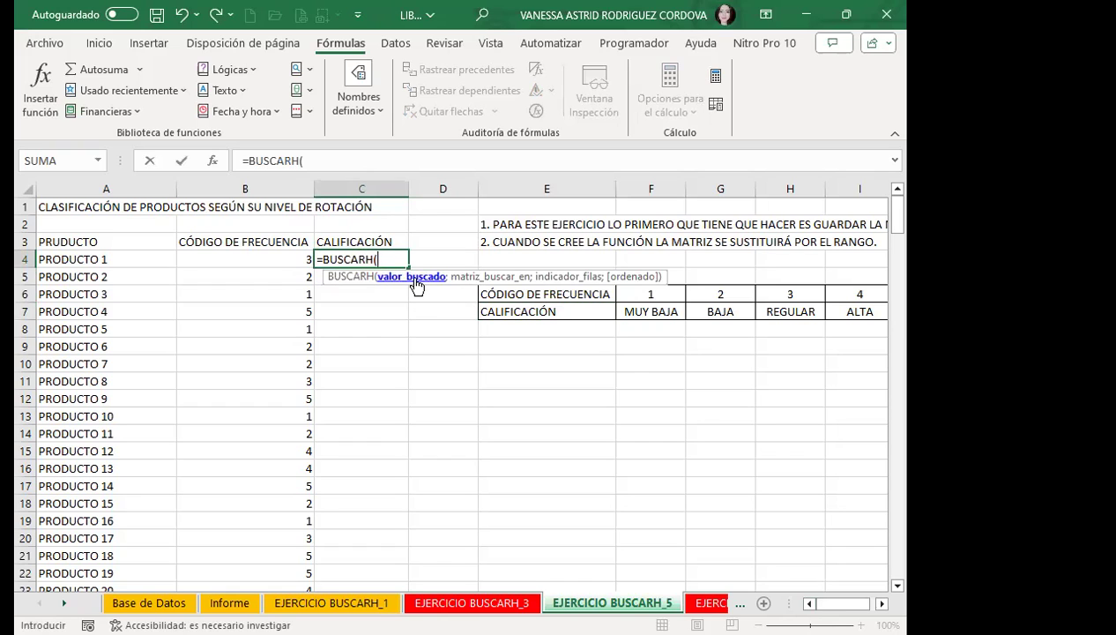
{"action": "left_click", "coordinate": [261, 259]}
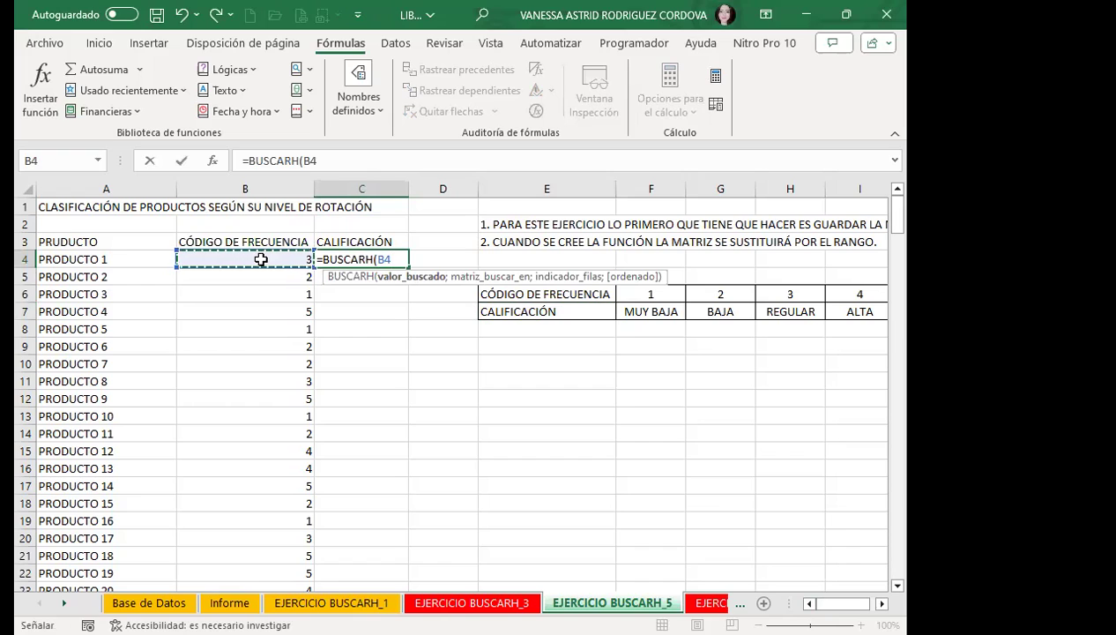
{"action": "type", "text": ";"}
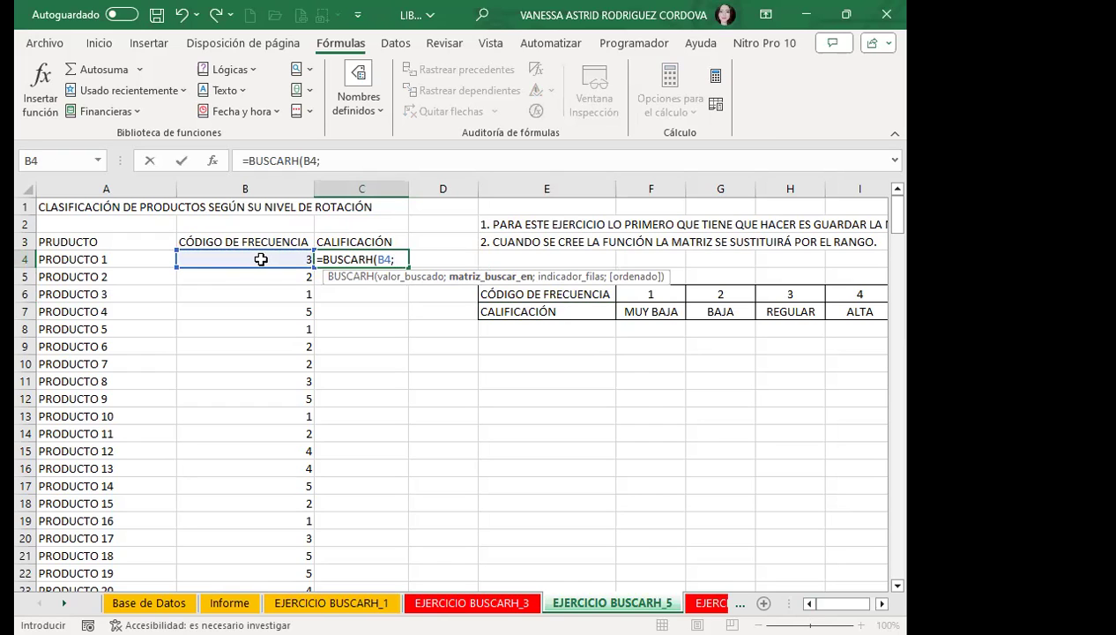
{"action": "type", "text": "CALI"}
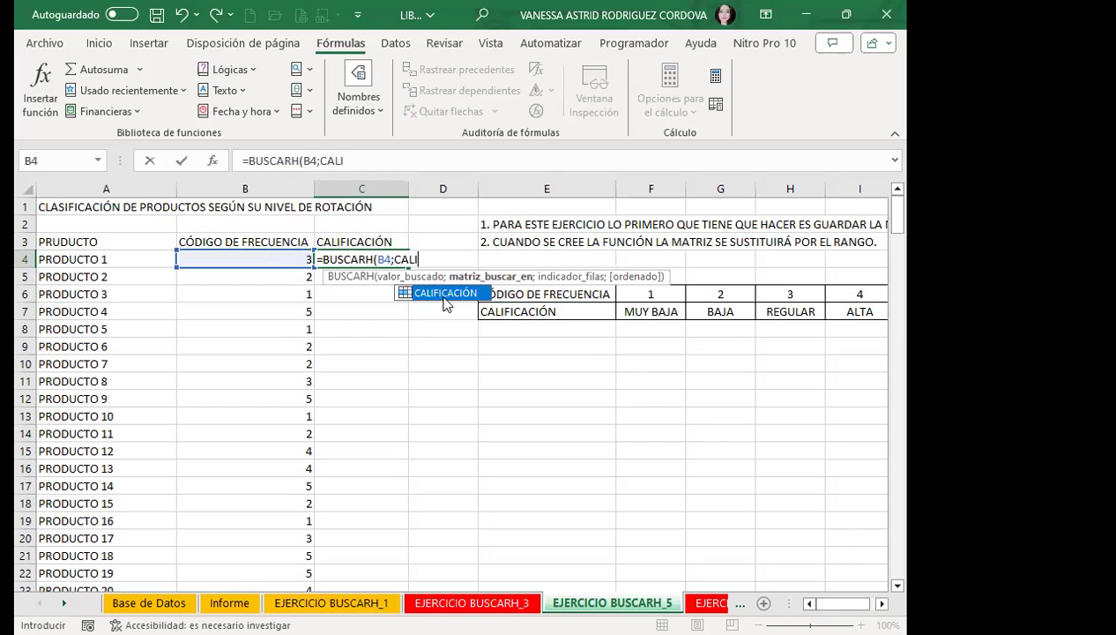
{"action": "key", "text": "Tab"}
{"action": "type", "text": ";"}
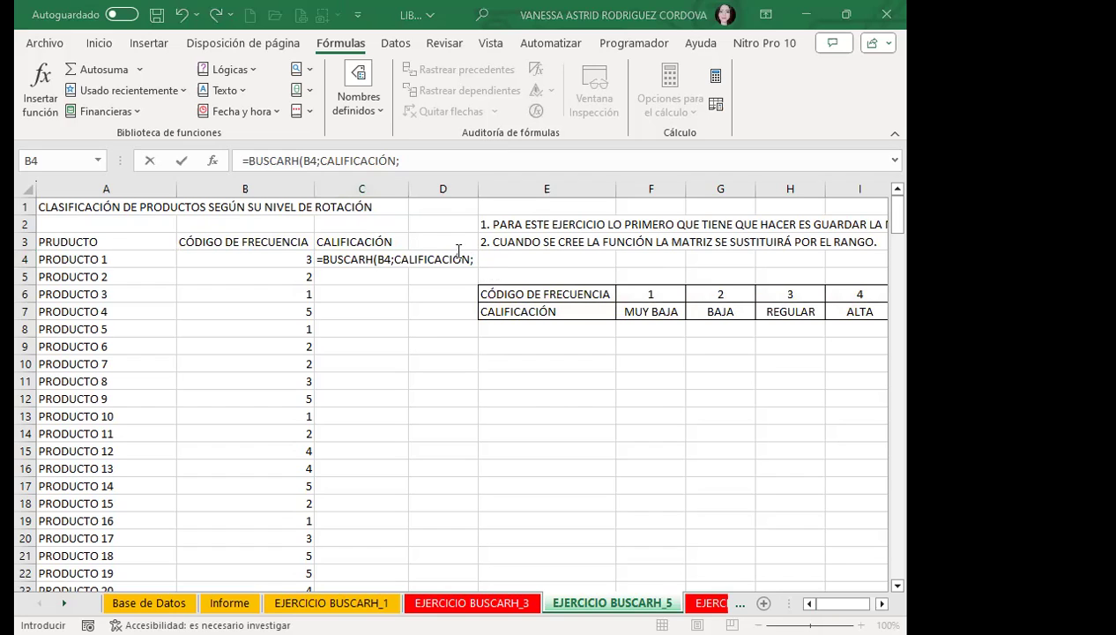
Add row index 2 and exact-match 0 to the C4 BUSCARH formula.
{"action": "left_click", "coordinate": [412, 159]}
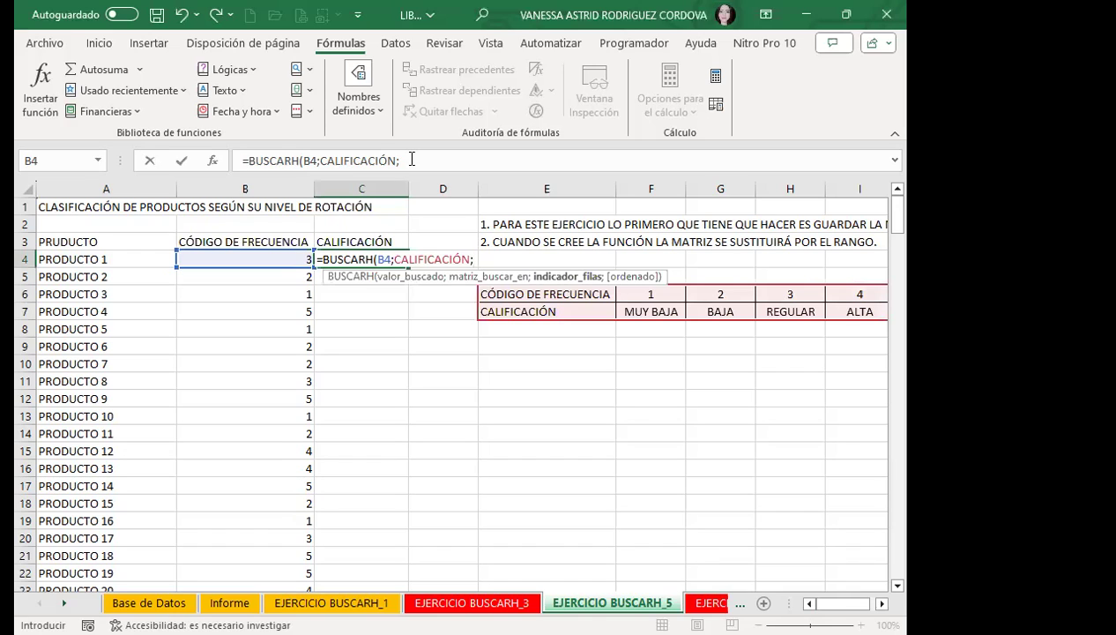
{"action": "type", "text": "2"}
{"action": "type", "text": ";"}
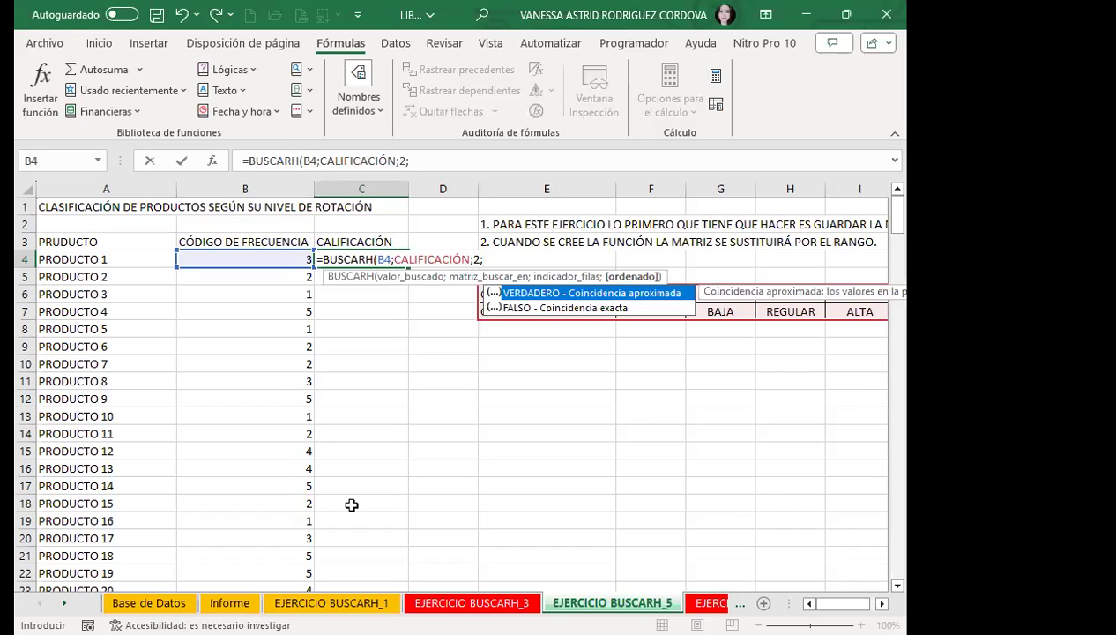
{"action": "left_click", "coordinate": [623, 168]}
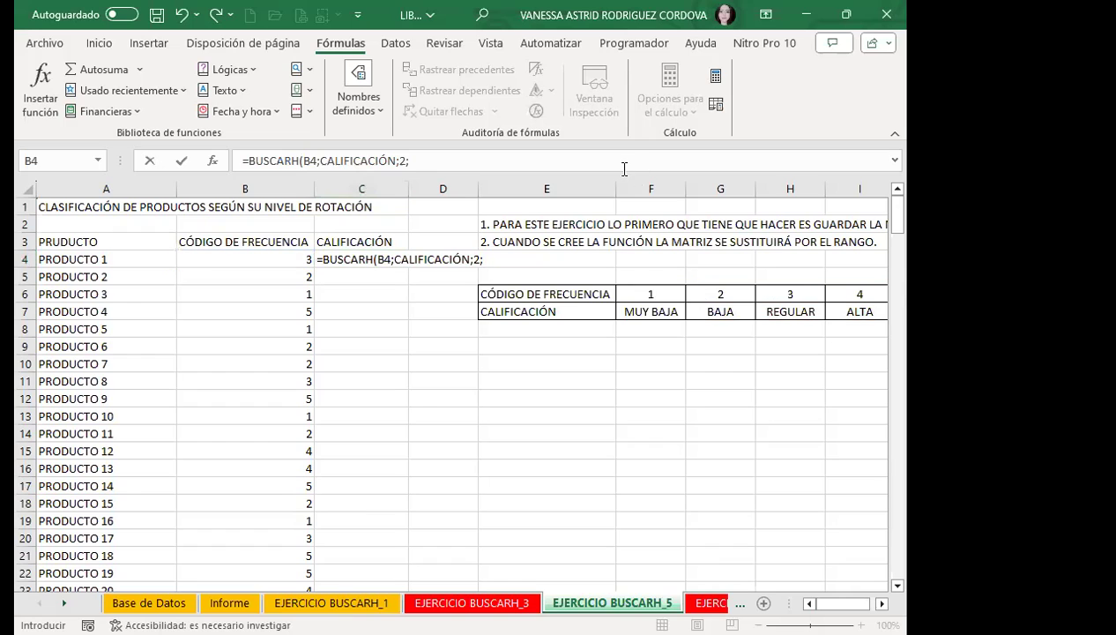
{"action": "left_click", "coordinate": [422, 163]}
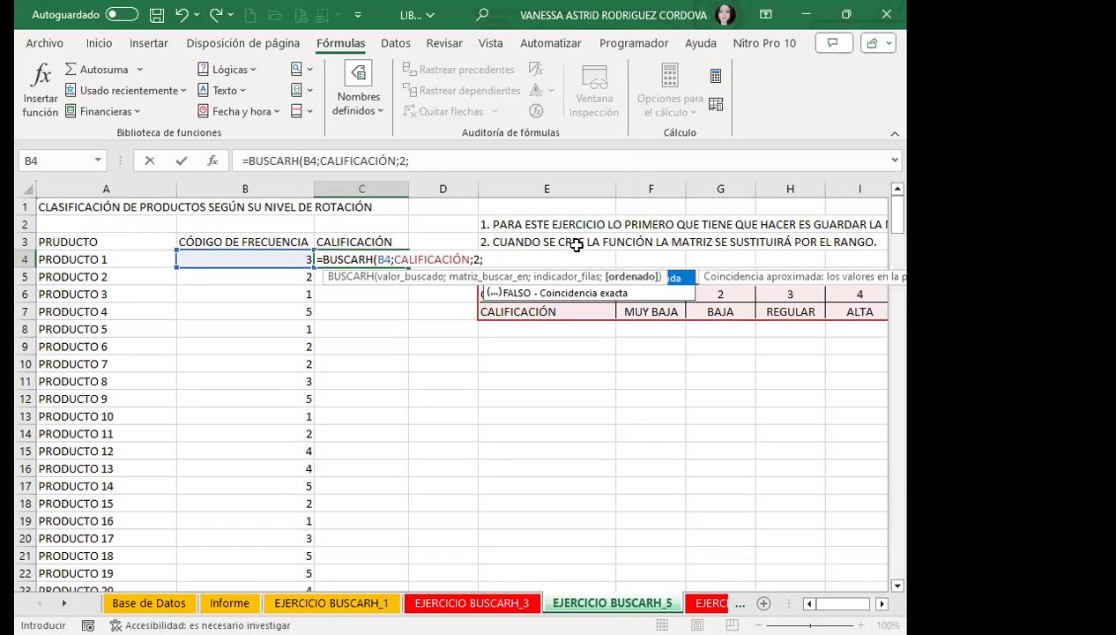
{"action": "type", "text": "0"}
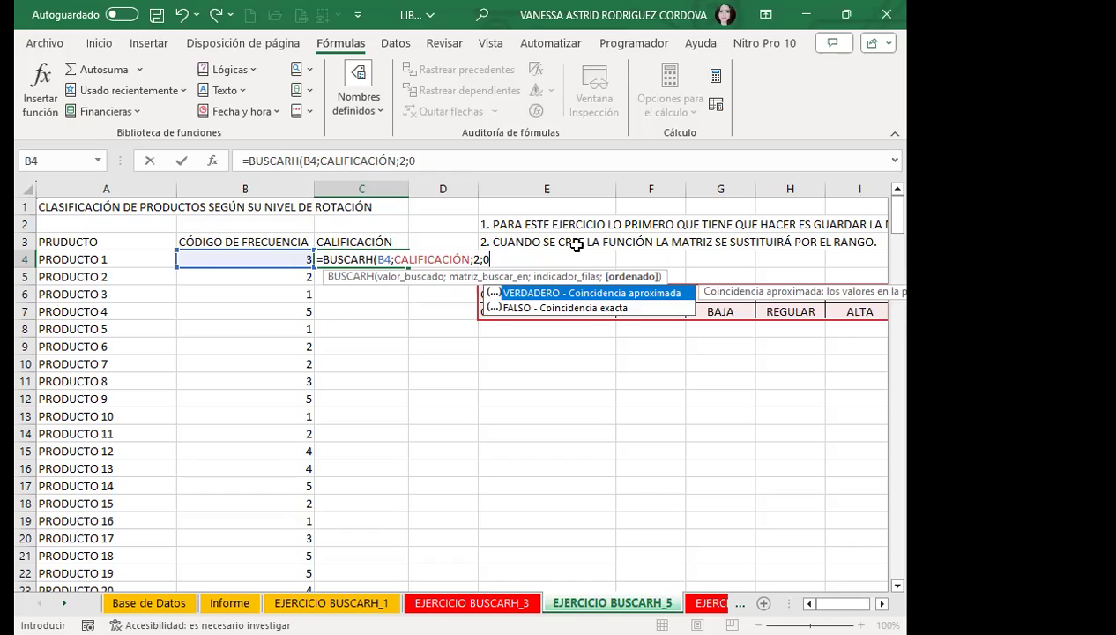
Commit =BUSCARH(B4;CALIFICACIÓN;2;0) in C4 and fill it down the CALIFICACIÓN column to row 225.
{"action": "key", "text": "Return"}
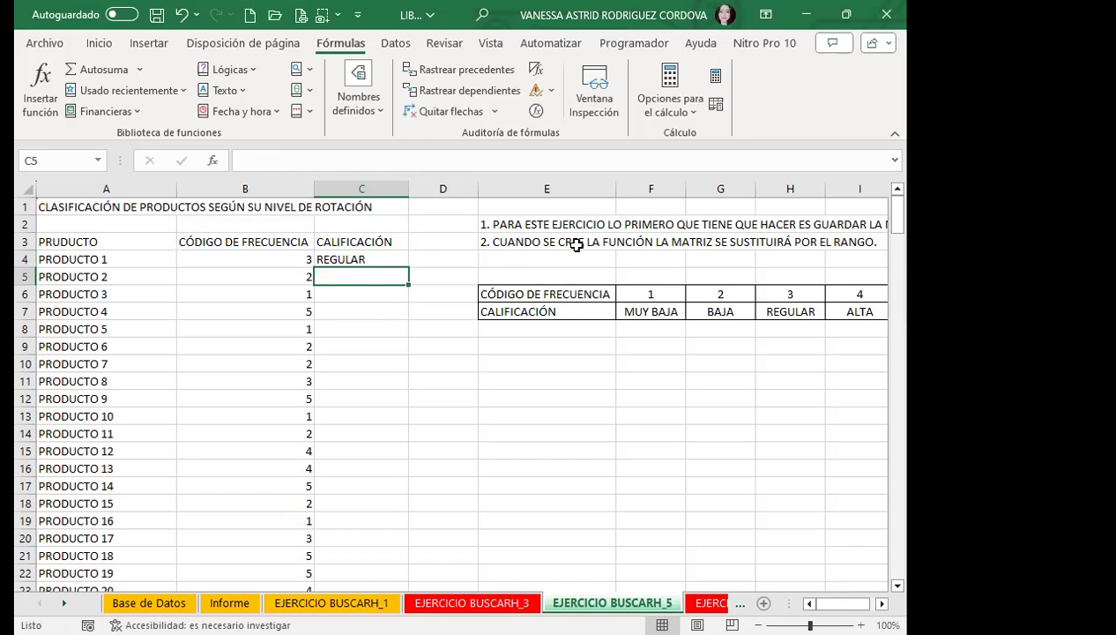
{"action": "left_click", "coordinate": [365, 261]}
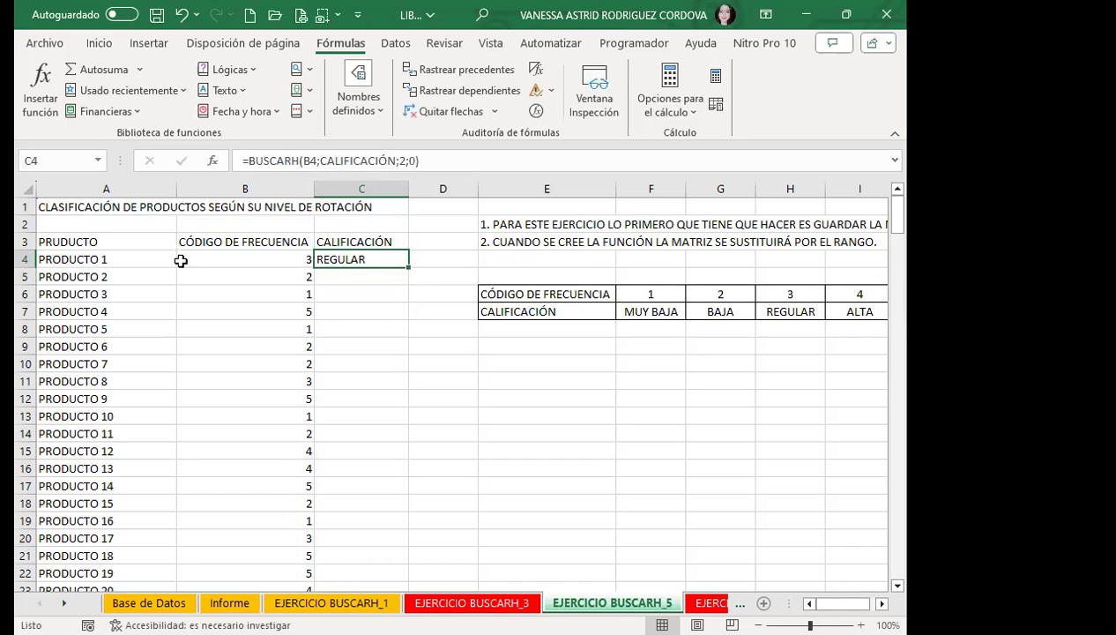
{"action": "double_click", "coordinate": [410, 270]}
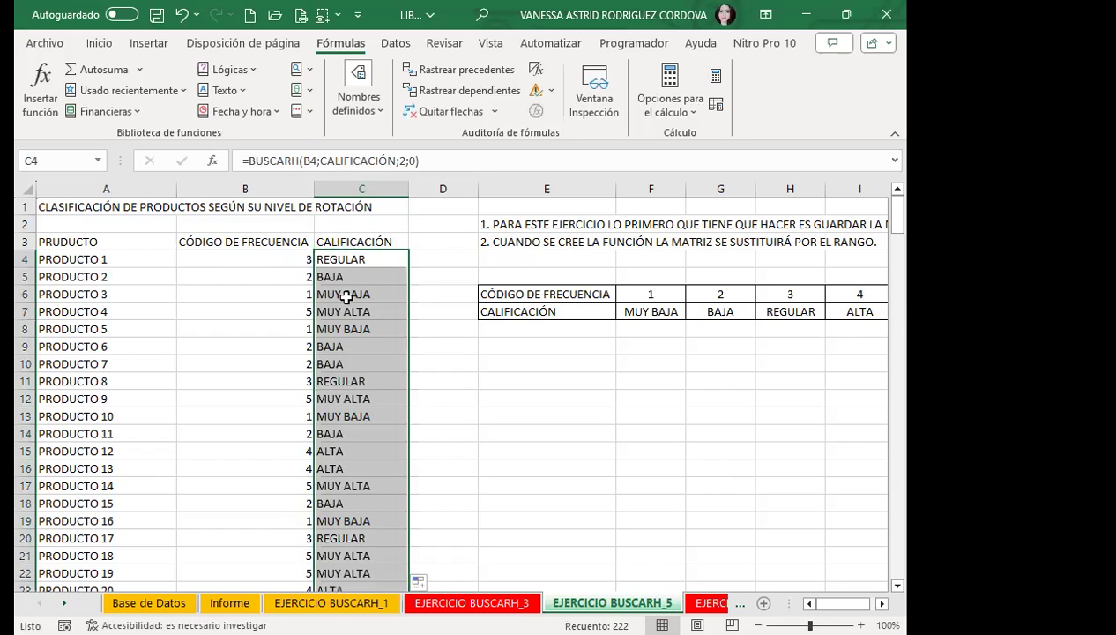
{"action": "left_click", "coordinate": [290, 399]}
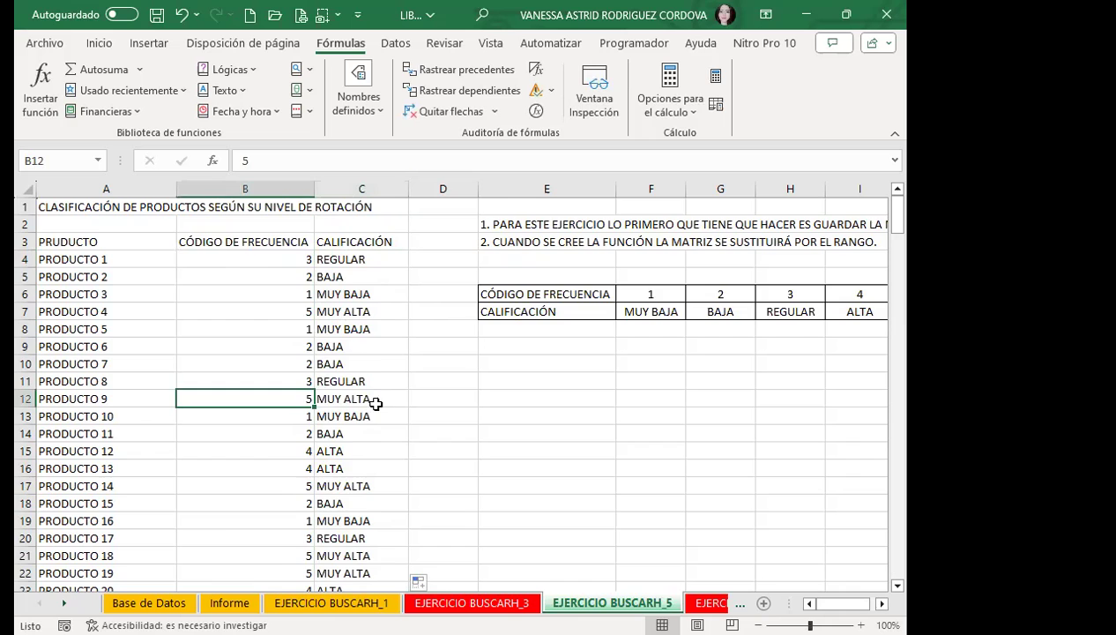
Scroll down the product list comparing frequency codes with their filled ratings.
{"action": "scroll", "coordinate": [370, 408], "scroll_direction": "down", "scroll_amount": 2}
{"action": "scroll", "coordinate": [356, 423], "scroll_direction": "down", "scroll_amount": 5}
{"action": "scroll", "coordinate": [356, 423], "scroll_direction": "down", "scroll_amount": 6}
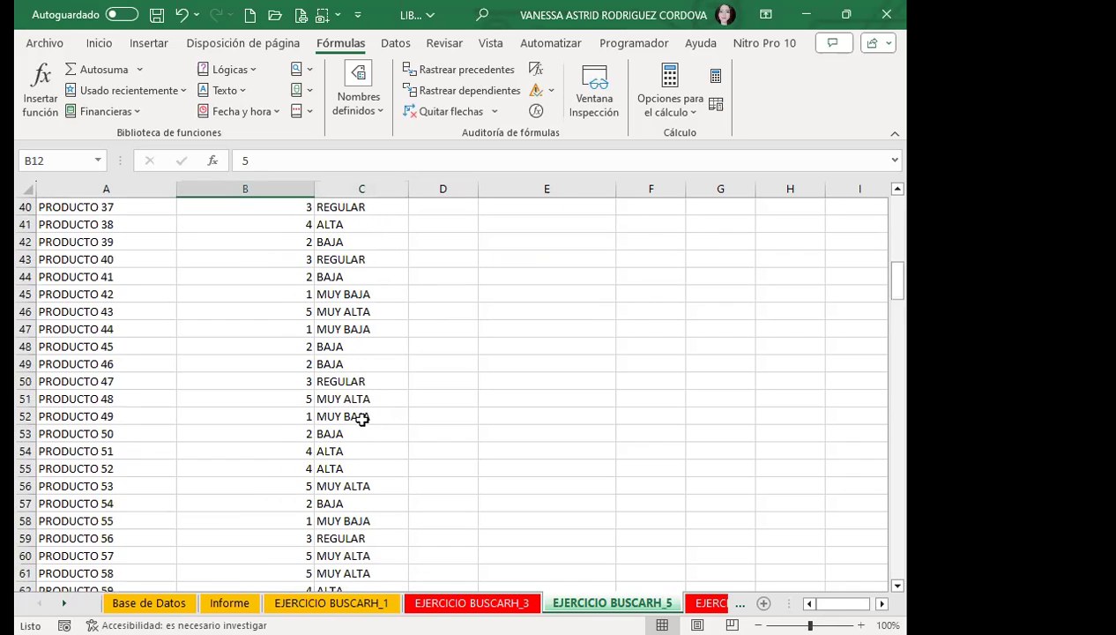
{"action": "left_click", "coordinate": [269, 382]}
{"action": "left_click", "coordinate": [261, 362]}
{"action": "left_click", "coordinate": [282, 301]}
{"action": "scroll", "coordinate": [386, 327], "scroll_direction": "down", "scroll_amount": 3}
{"action": "scroll", "coordinate": [379, 386], "scroll_direction": "down", "scroll_amount": 3}
{"action": "scroll", "coordinate": [368, 413], "scroll_direction": "down", "scroll_amount": 4}
{"action": "scroll", "coordinate": [368, 413], "scroll_direction": "down", "scroll_amount": 5}
{"action": "scroll", "coordinate": [368, 413], "scroll_direction": "down", "scroll_amount": 7}
{"action": "scroll", "coordinate": [368, 414], "scroll_direction": "down", "scroll_amount": 9}
{"action": "scroll", "coordinate": [368, 423], "scroll_direction": "down", "scroll_amount": 4}
{"action": "scroll", "coordinate": [368, 423], "scroll_direction": "down", "scroll_amount": 7}
{"action": "scroll", "coordinate": [368, 416], "scroll_direction": "down", "scroll_amount": 3}
{"action": "scroll", "coordinate": [369, 416], "scroll_direction": "down", "scroll_amount": 8}
{"action": "scroll", "coordinate": [369, 414], "scroll_direction": "down", "scroll_amount": 3}
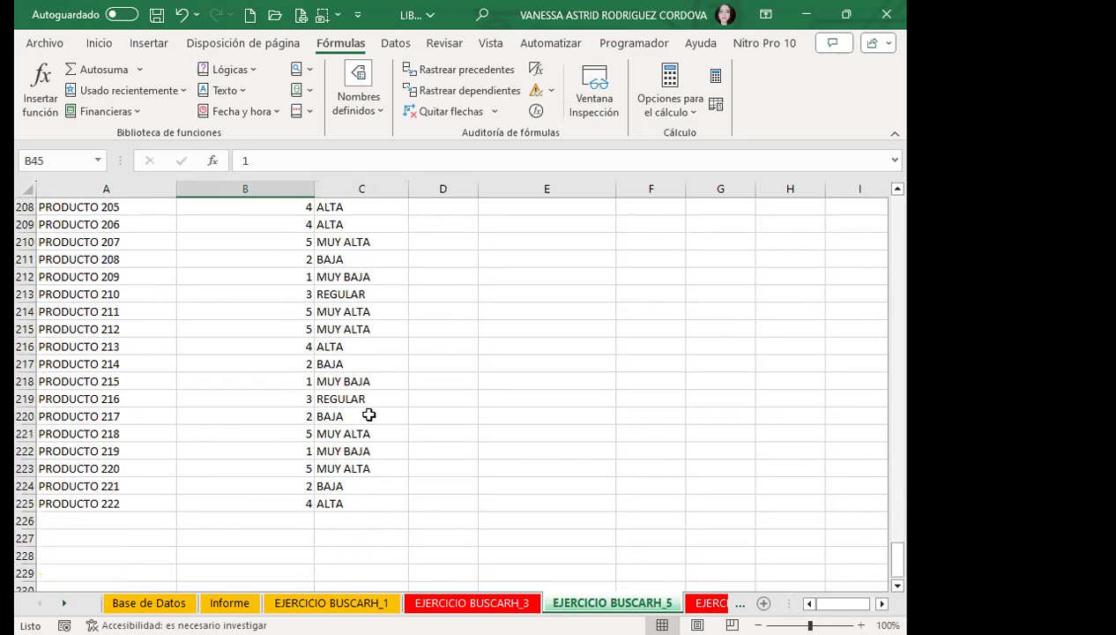
{"action": "scroll", "coordinate": [369, 415], "scroll_direction": "down", "scroll_amount": 2}
Inspect the last rating formulas, e.g. PRODUCTO 222 as ALTA, then scroll back to the top.
{"action": "left_click", "coordinate": [247, 399]}
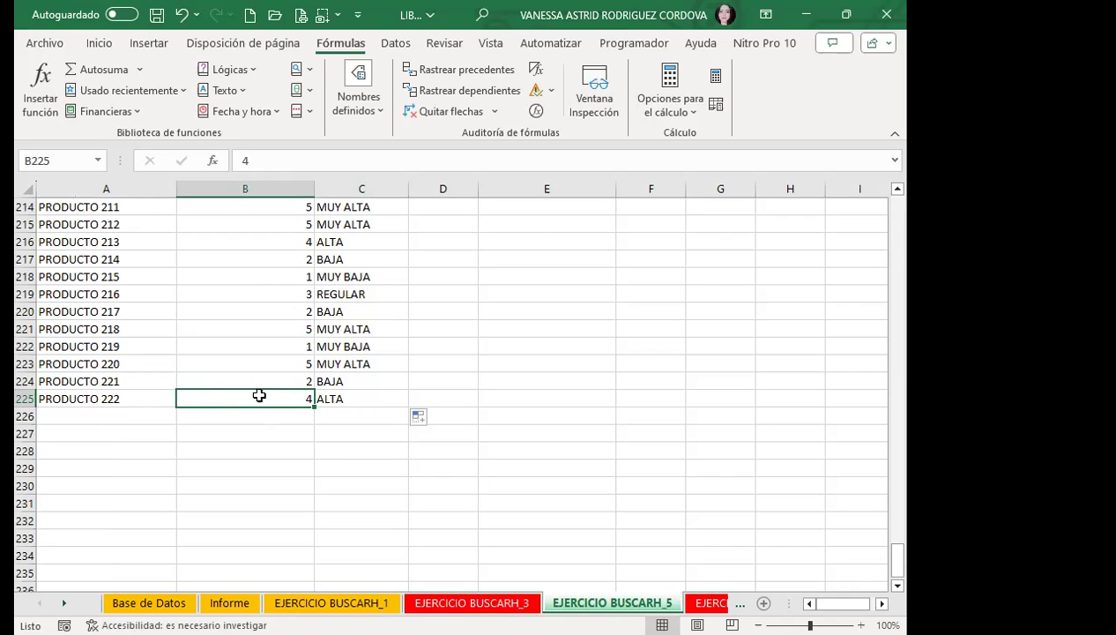
{"action": "left_click", "coordinate": [399, 401]}
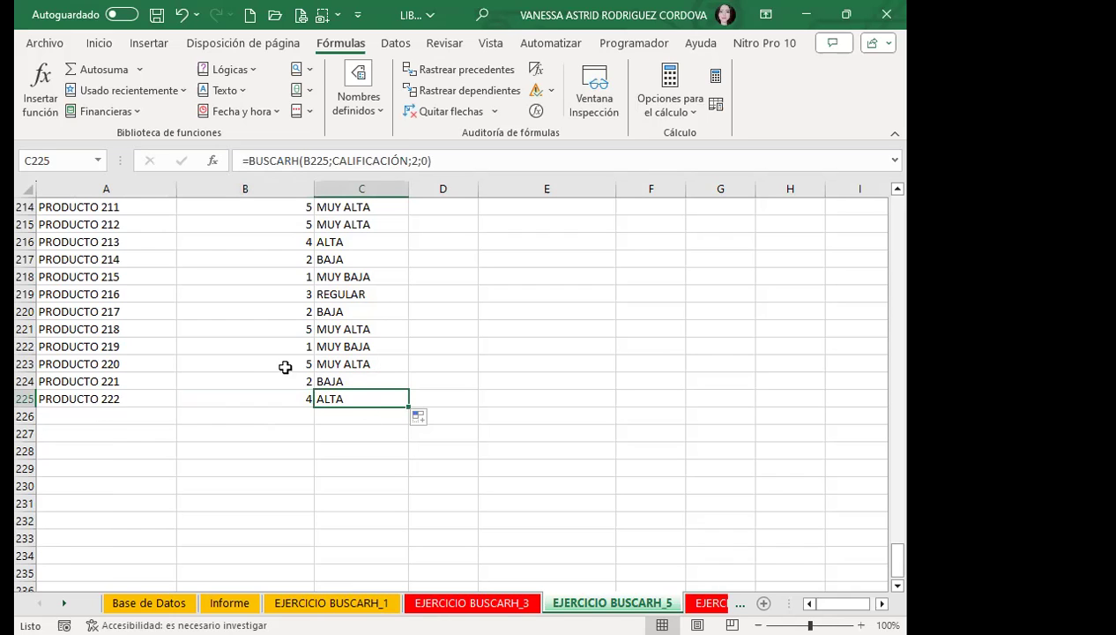
{"action": "left_click", "coordinate": [389, 362]}
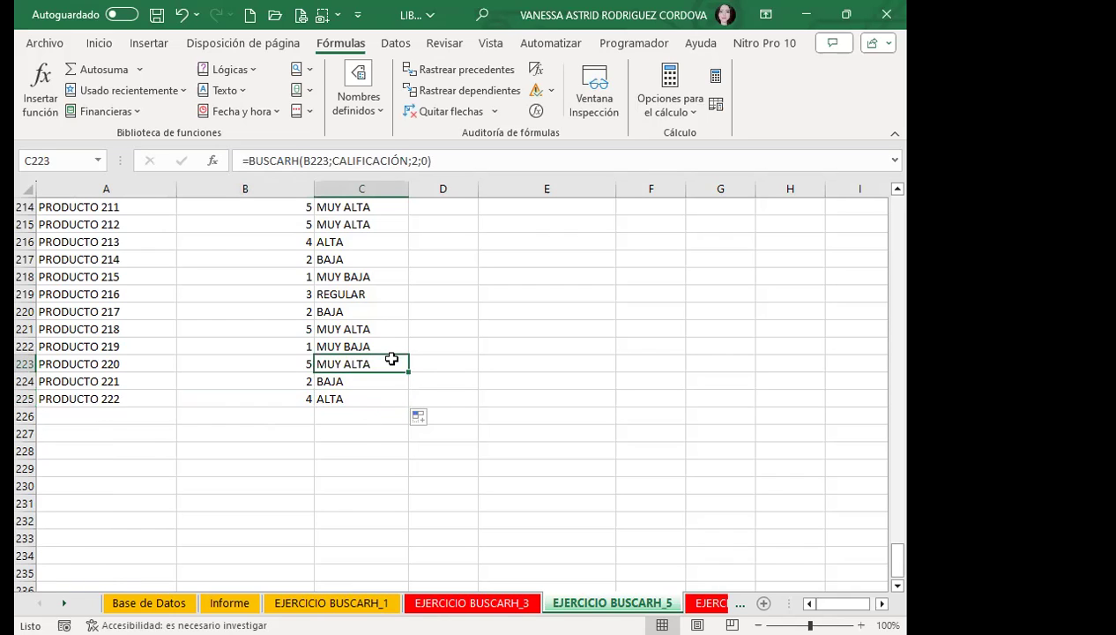
{"action": "scroll", "coordinate": [381, 362], "scroll_direction": "up", "scroll_amount": 4}
{"action": "scroll", "coordinate": [380, 363], "scroll_direction": "up", "scroll_amount": 10}
{"action": "scroll", "coordinate": [391, 367], "scroll_direction": "up", "scroll_amount": 10}
{"action": "scroll", "coordinate": [393, 367], "scroll_direction": "up", "scroll_amount": 10}
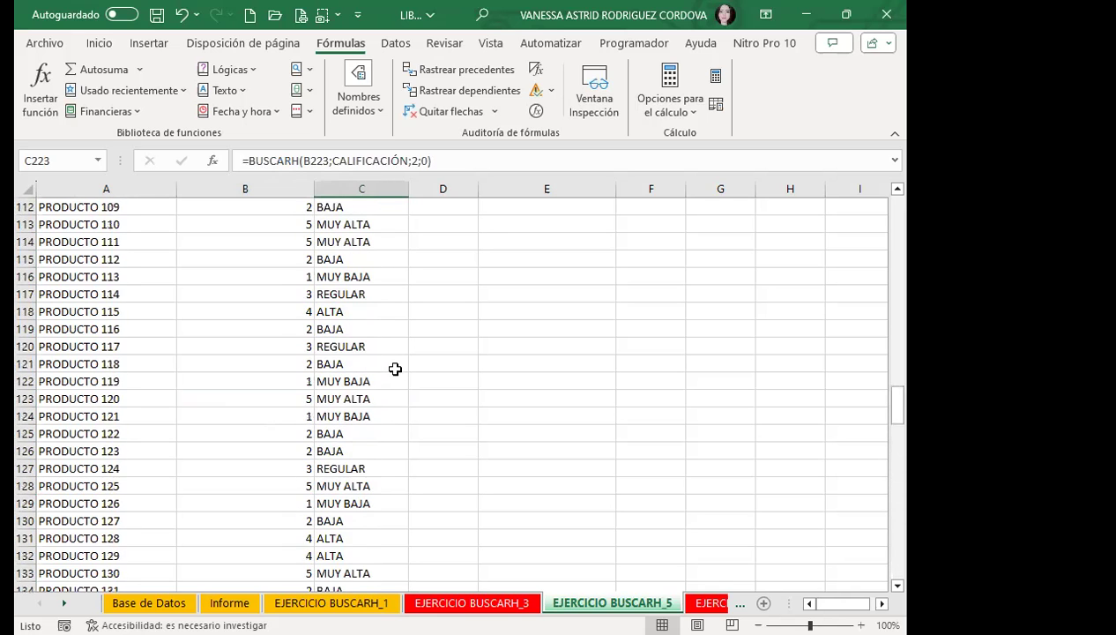
{"action": "scroll", "coordinate": [393, 363], "scroll_direction": "up", "scroll_amount": 9}
{"action": "scroll", "coordinate": [393, 363], "scroll_direction": "up", "scroll_amount": 12}
{"action": "scroll", "coordinate": [392, 363], "scroll_direction": "up", "scroll_amount": 7}
{"action": "scroll", "coordinate": [391, 363], "scroll_direction": "up", "scroll_amount": 6}
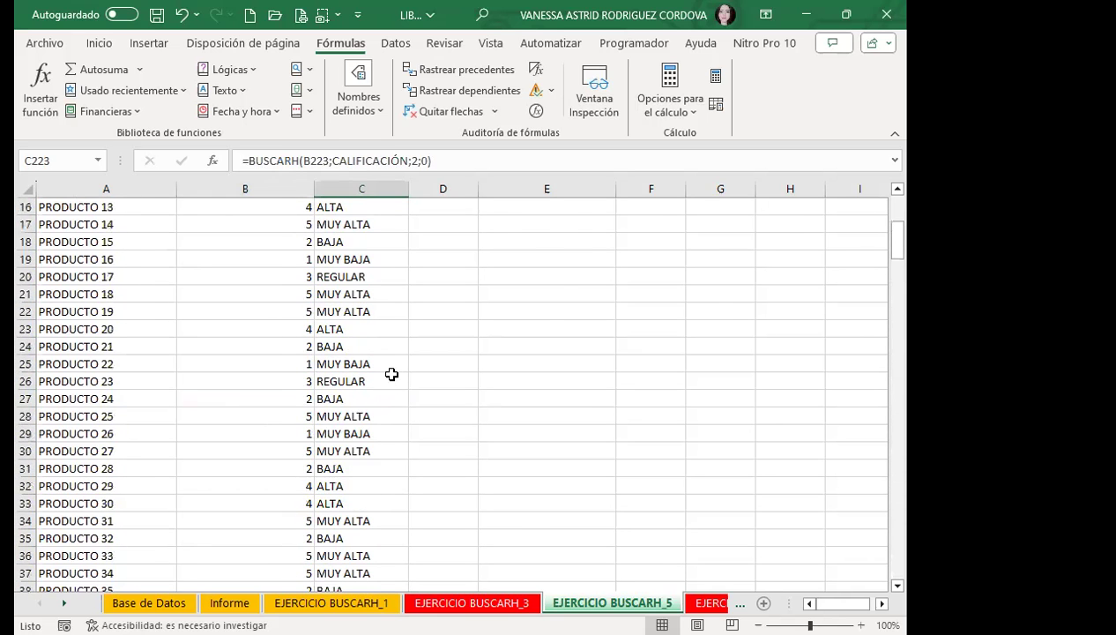
{"action": "scroll", "coordinate": [388, 358], "scroll_direction": "up", "scroll_amount": 4}
Check PRODUCTO 5's rating formula and add a new blank worksheet, Hoja6.
{"action": "left_click", "coordinate": [393, 325]}
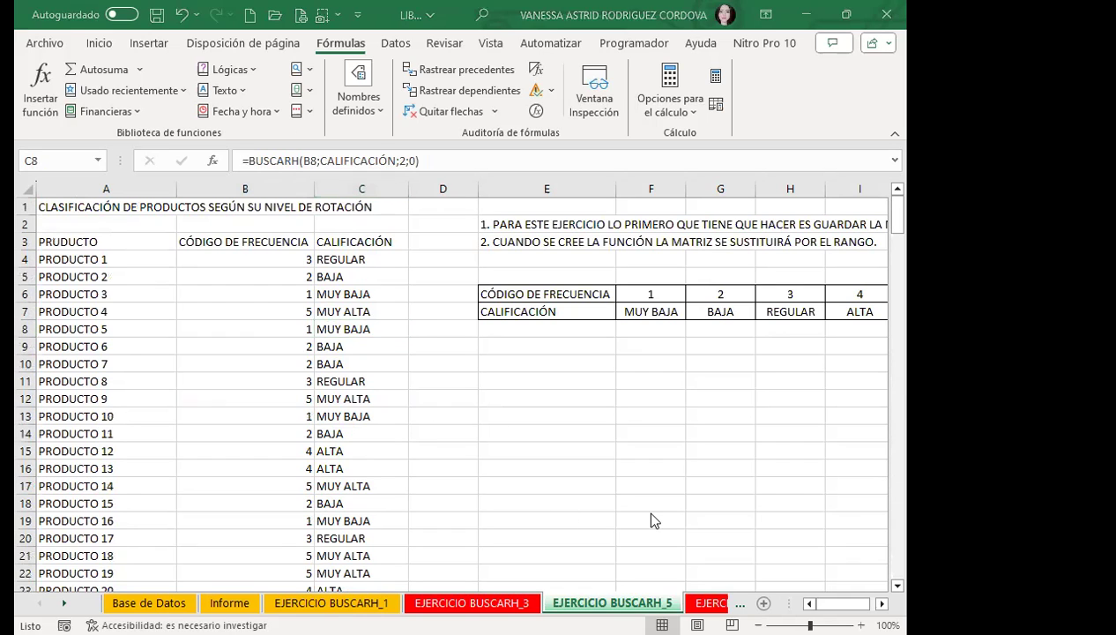
{"action": "key", "text": "ctrl+Page_Down"}
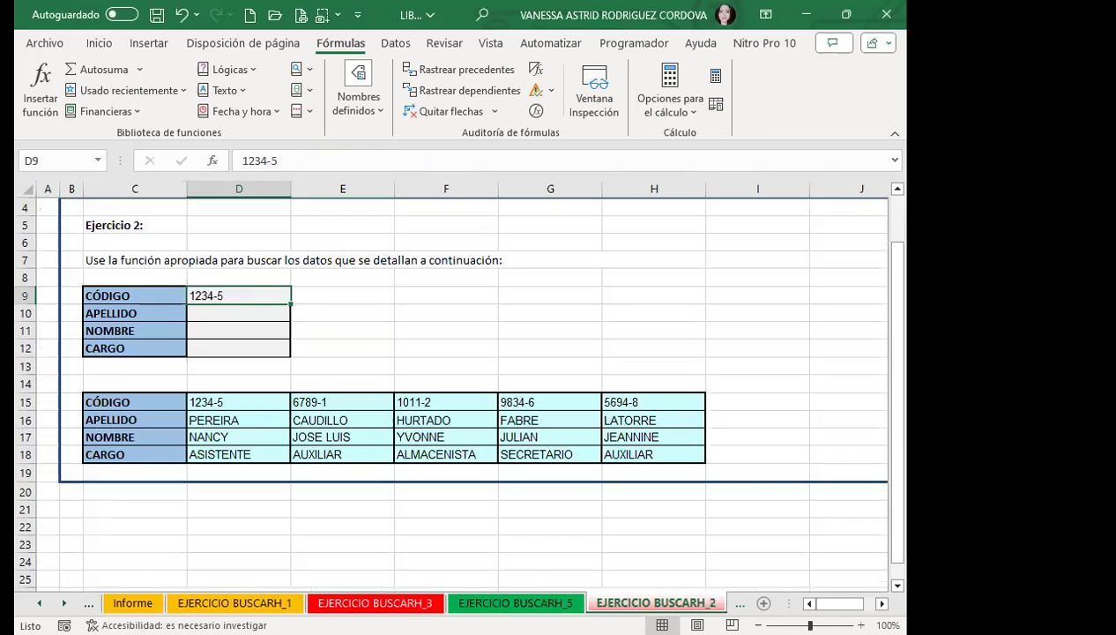
{"action": "left_click", "coordinate": [761, 603]}
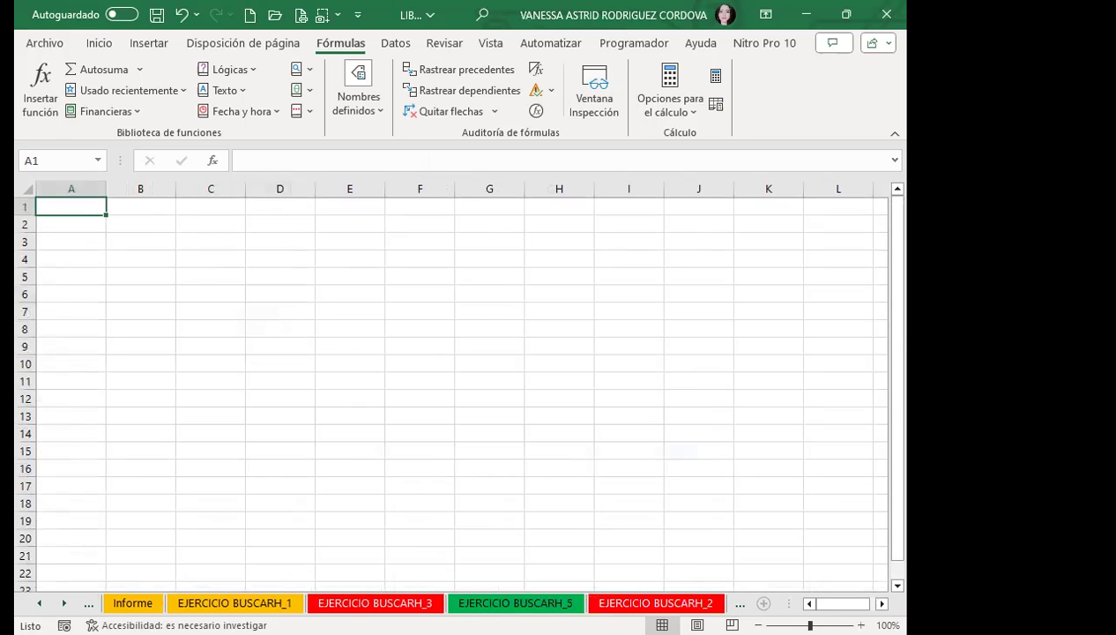
Return to EJERCICIO BUSCARH_5 and select the CÓDIGO DE FRECUENCIA lookup table label.
{"action": "left_click", "coordinate": [515, 603]}
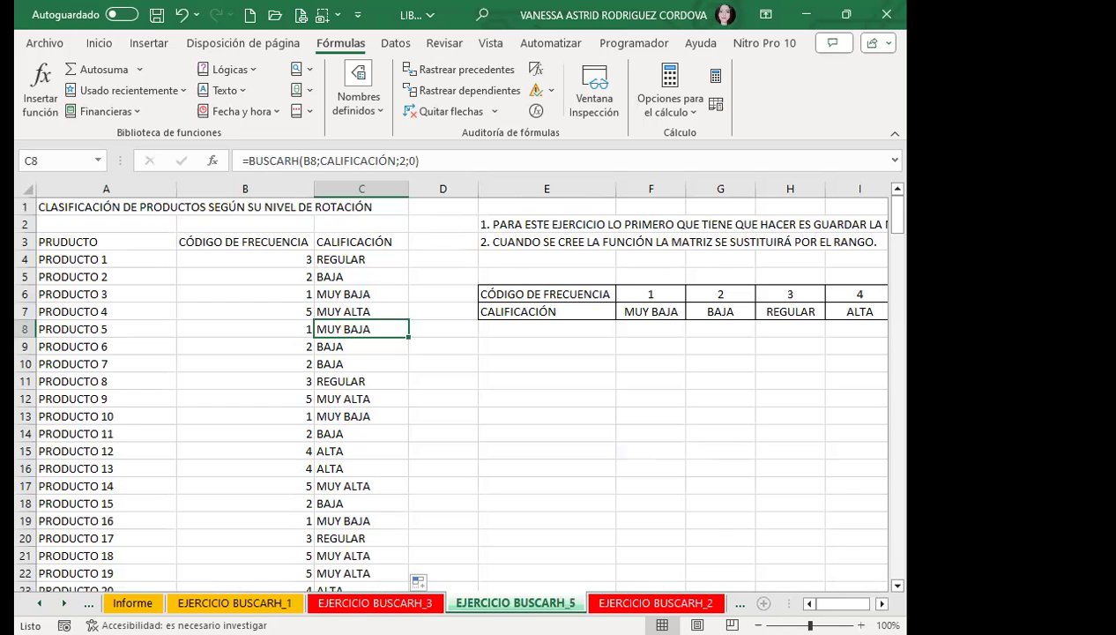
{"action": "left_click", "coordinate": [763, 603]}
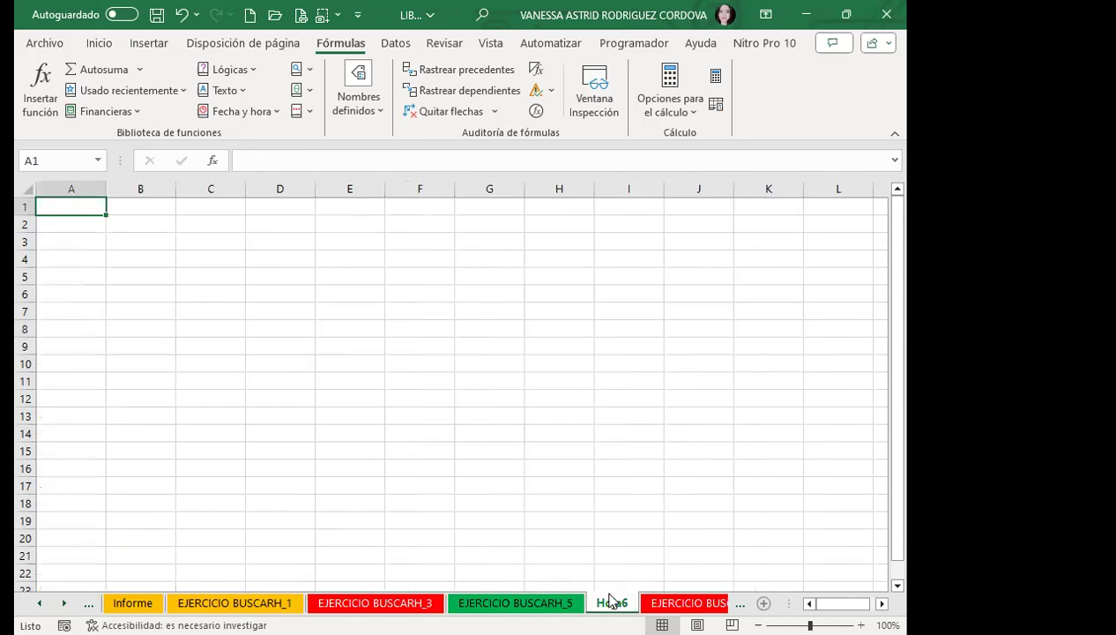
{"action": "left_click", "coordinate": [514, 603]}
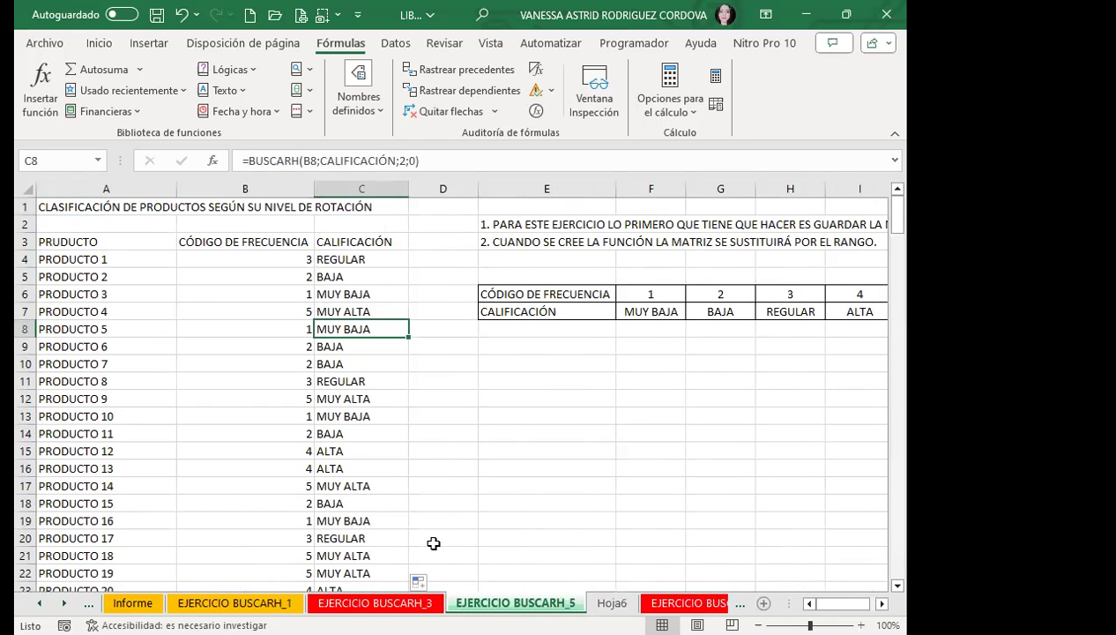
{"action": "left_click", "coordinate": [524, 293]}
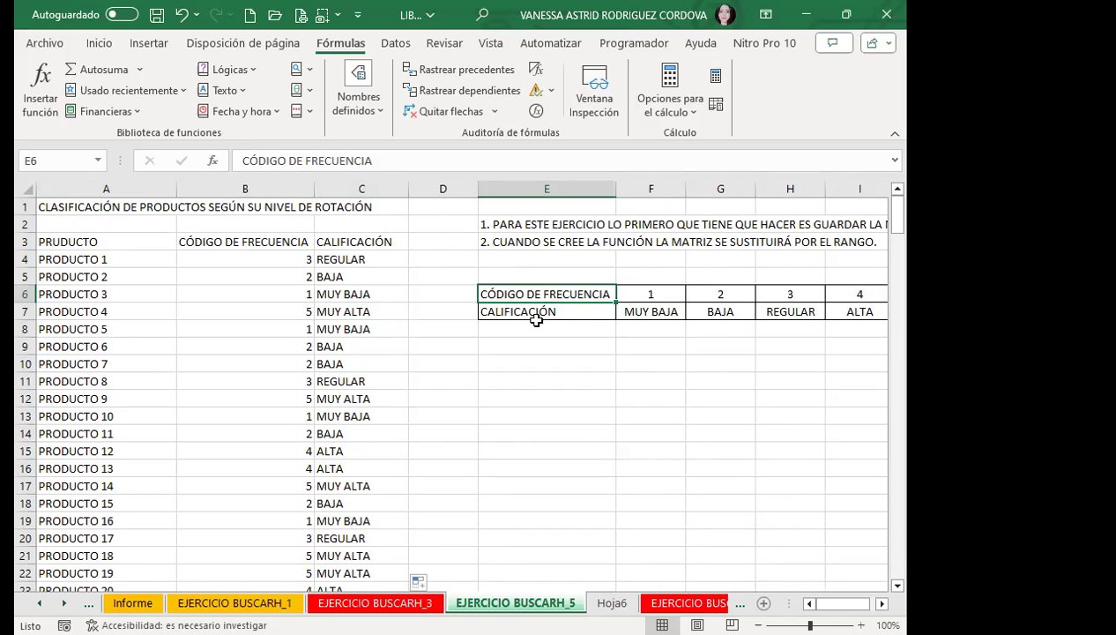
Copy the product table A3:C225 and paste it at cell A1 of Hoja6.
{"action": "left_click", "coordinate": [630, 308]}
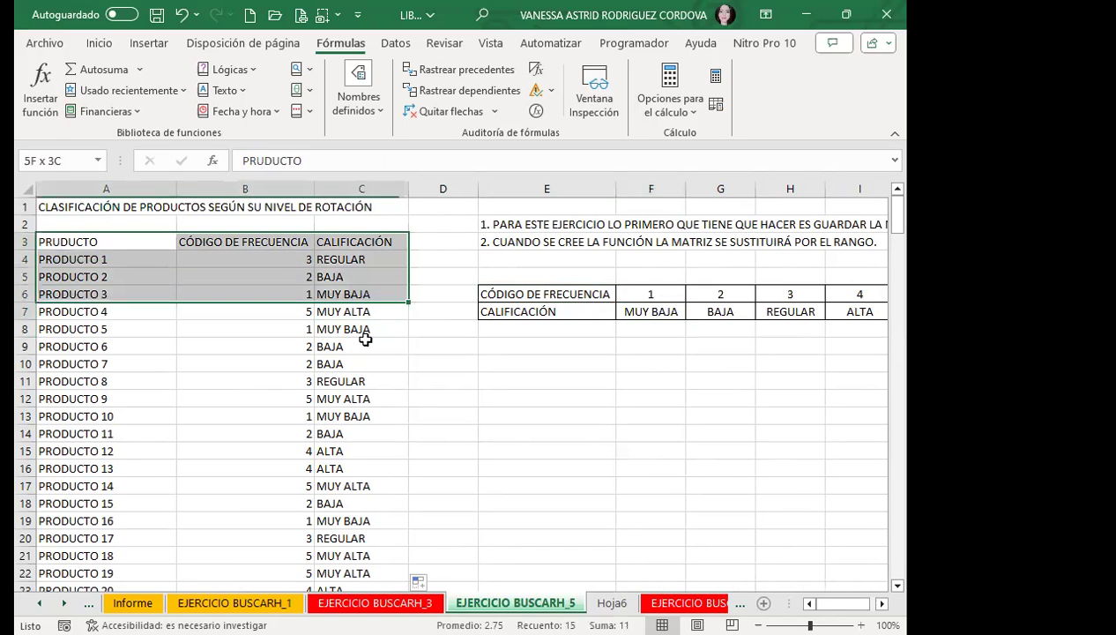
{"action": "left_click_drag", "start_coordinate": [55, 244], "coordinate": [387, 328]}
{"action": "left_click_drag", "start_coordinate": [388, 586], "coordinate": [371, 533]}
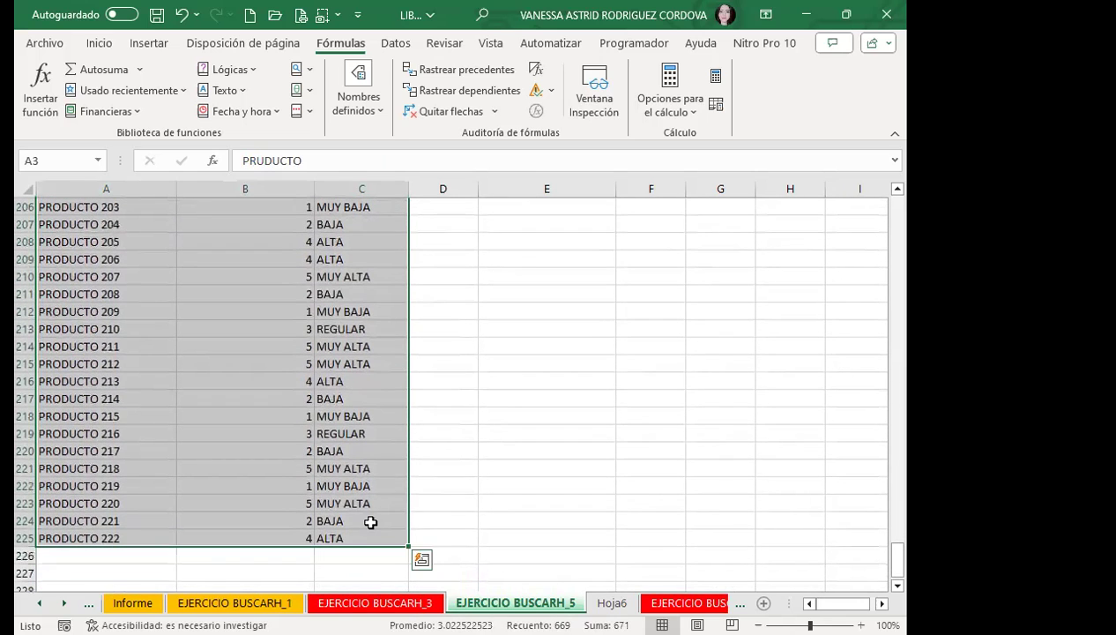
{"action": "key", "text": "ctrl+c"}
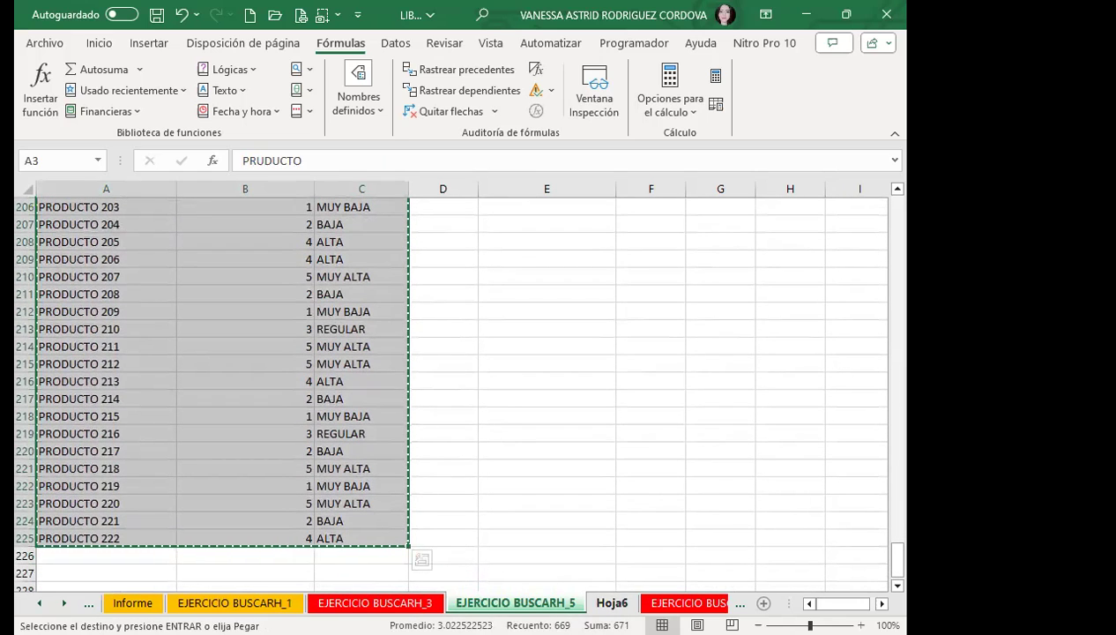
{"action": "key", "text": "ctrl+Page_Down"}
{"action": "left_click", "coordinate": [99, 43]}
{"action": "left_click", "coordinate": [35, 79]}
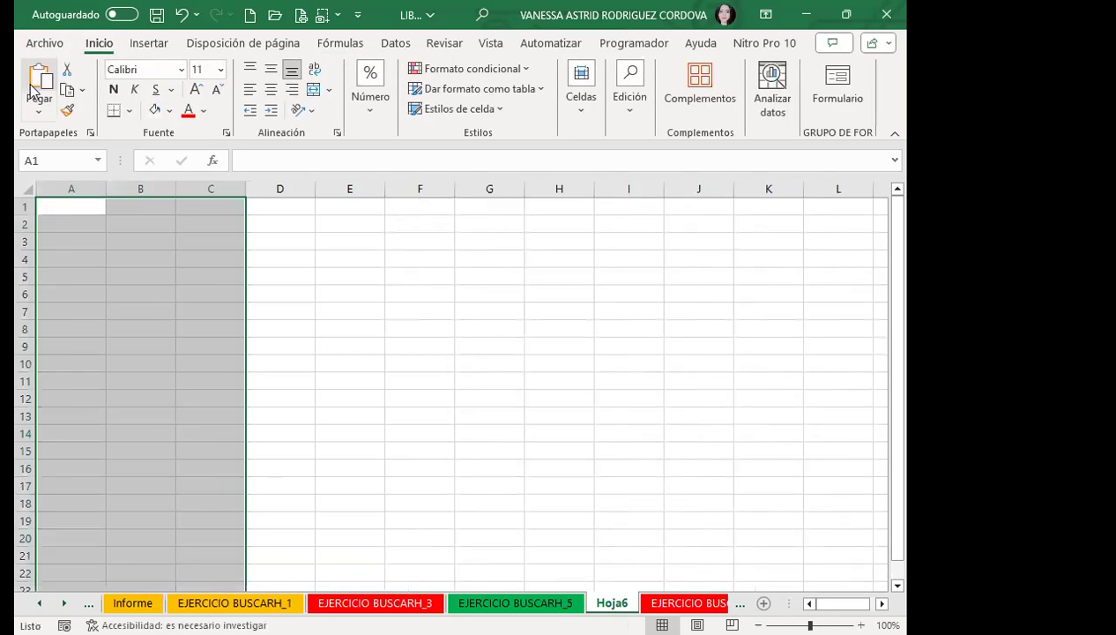
Clear the copied ratings from C2:C223 and autofit columns A to C.
{"action": "left_click", "coordinate": [209, 224]}
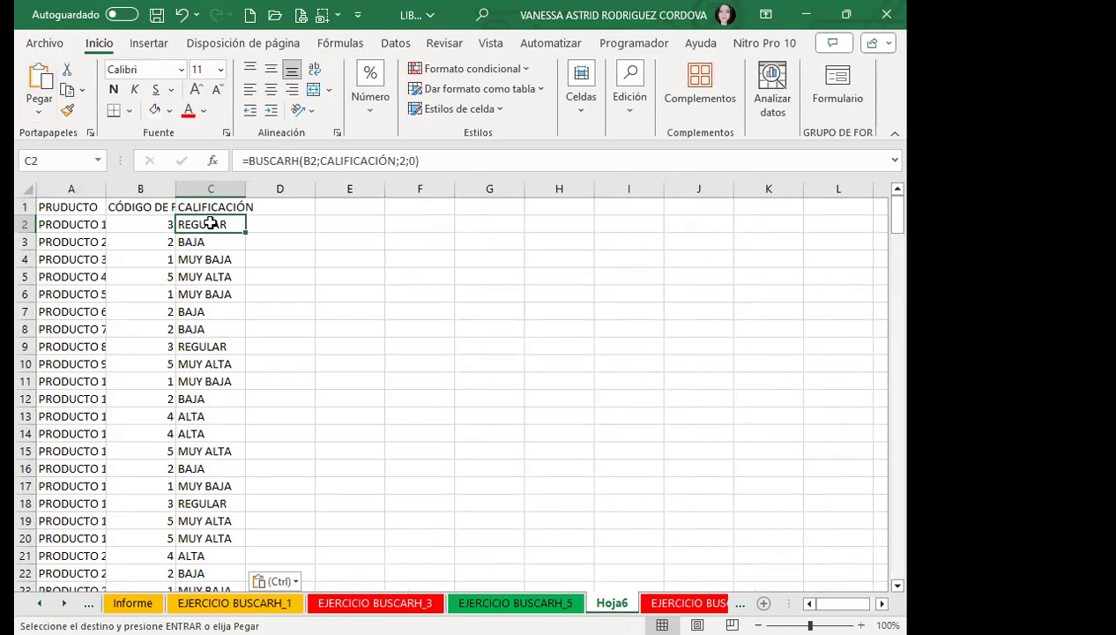
{"action": "key", "text": "ctrl+shift+Down"}
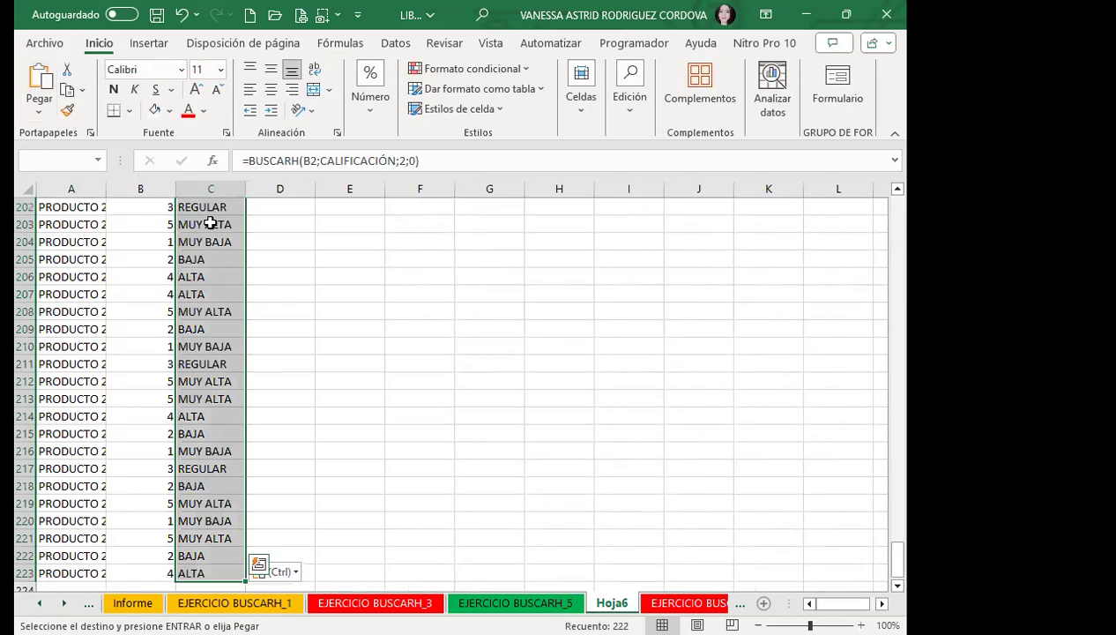
{"action": "key", "text": "Delete"}
{"action": "scroll", "coordinate": [210, 224], "scroll_direction": "up", "scroll_amount": 15}
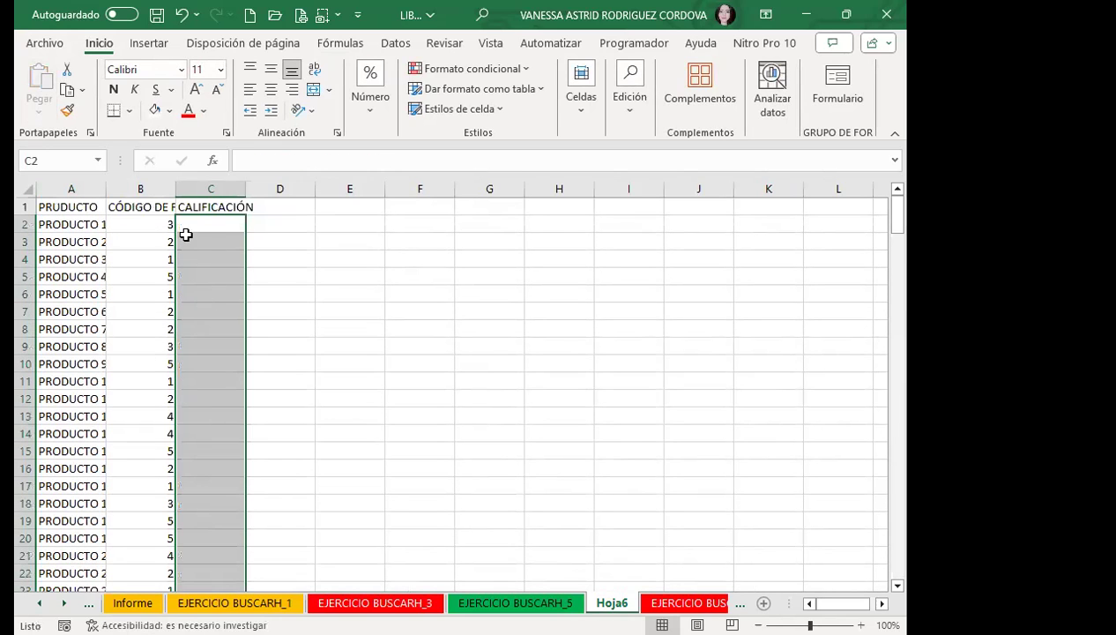
{"action": "left_click", "coordinate": [200, 223]}
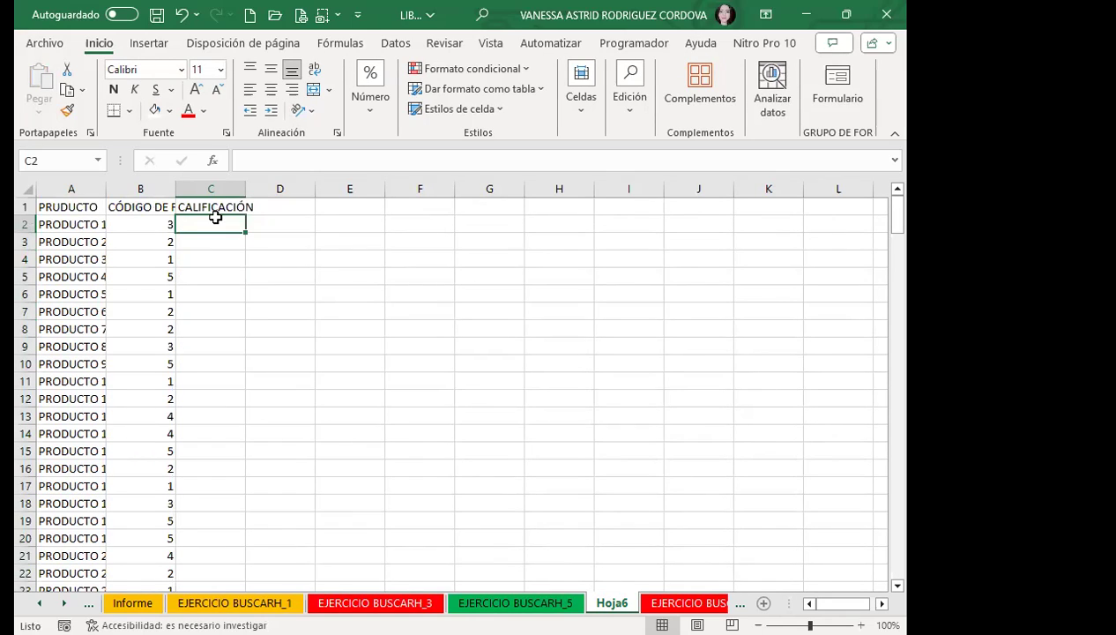
{"action": "left_click_drag", "start_coordinate": [245, 188], "coordinate": [294, 189]}
{"action": "double_click", "coordinate": [174, 187]}
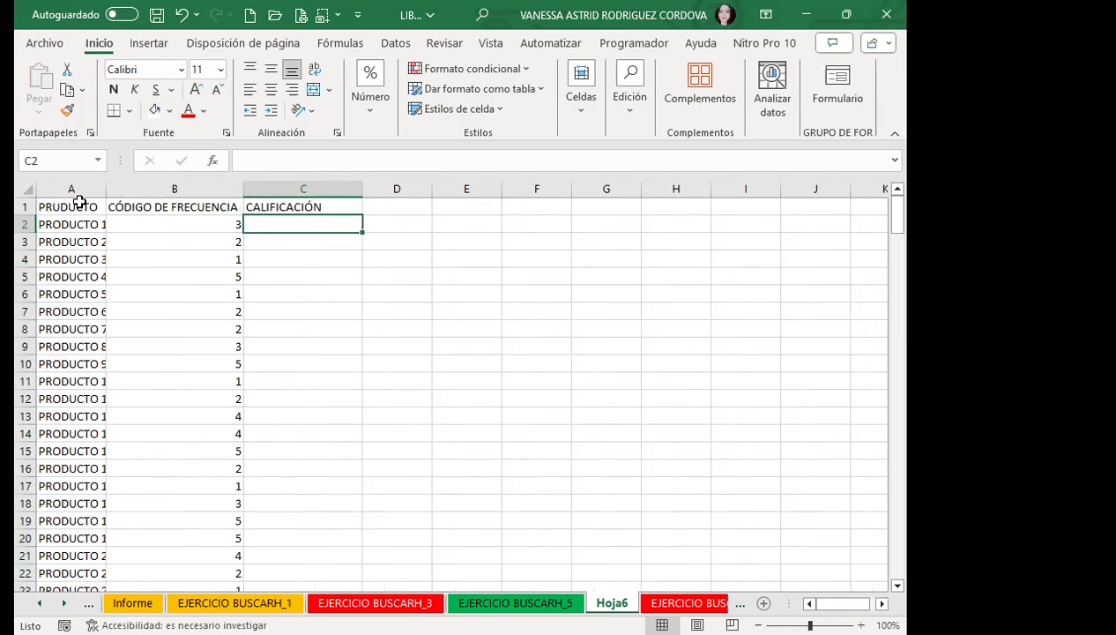
{"action": "double_click", "coordinate": [106, 187]}
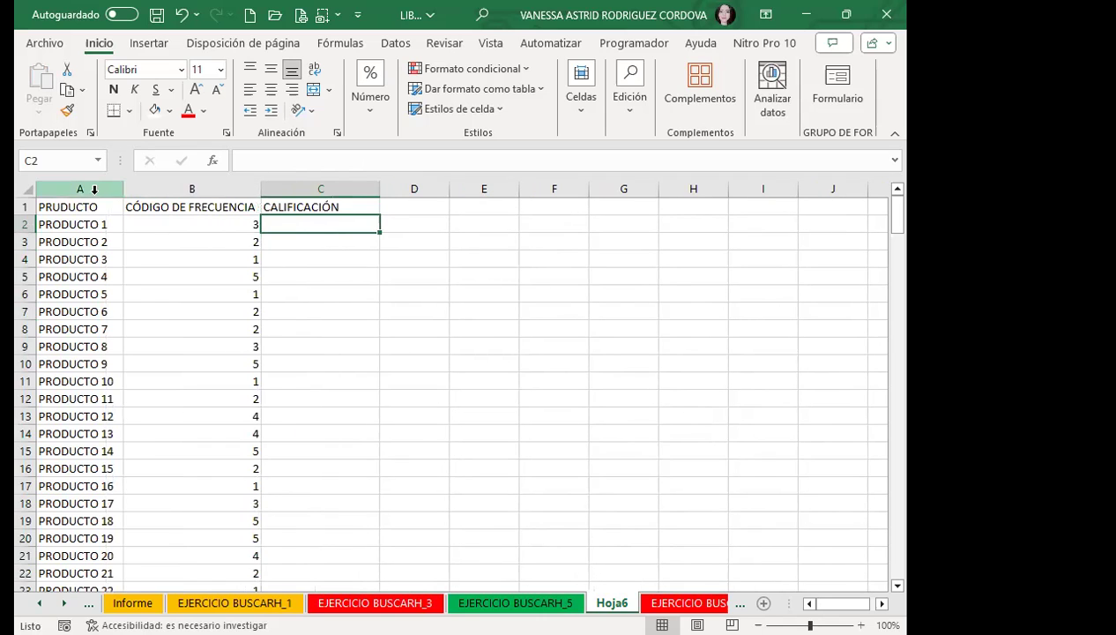
Center columns A–C horizontally and vertically and apply All Borders.
{"action": "left_click_drag", "start_coordinate": [95, 188], "coordinate": [325, 203]}
{"action": "left_click", "coordinate": [266, 91]}
{"action": "left_click", "coordinate": [271, 70]}
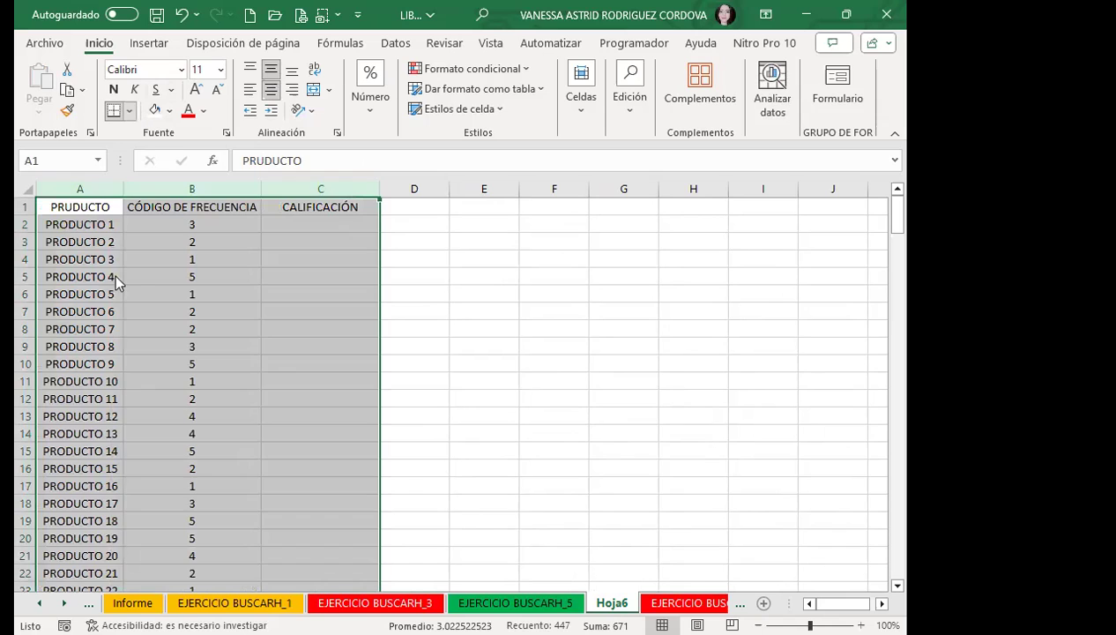
{"action": "key", "text": "alt+o"}
{"action": "key", "text": "b"}
{"action": "left_click", "coordinate": [124, 285]}
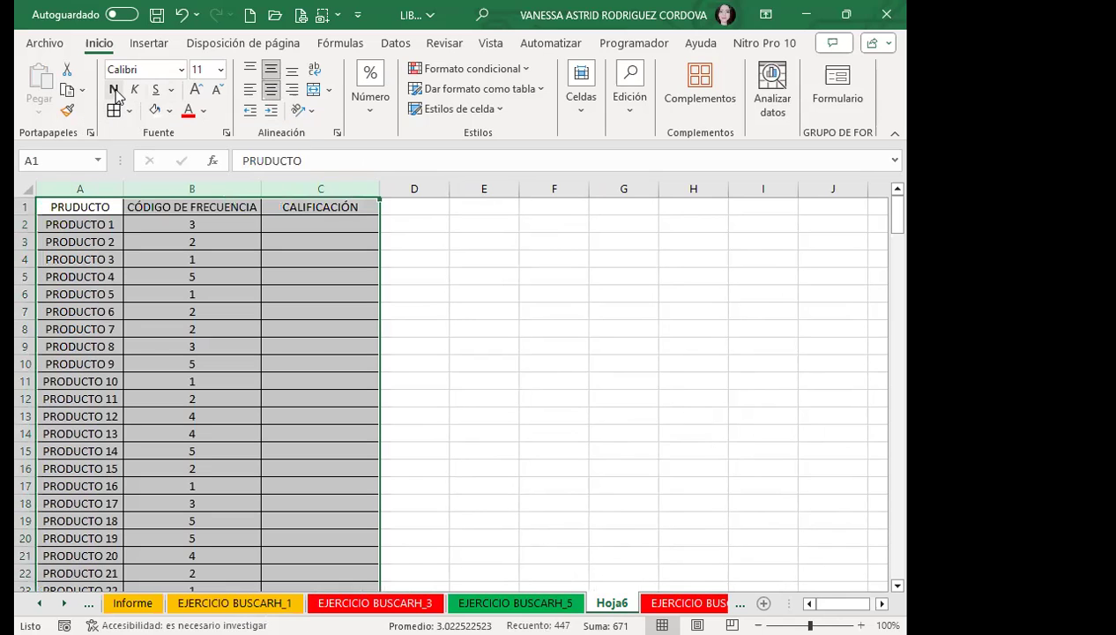
Make the table text bold at size 14 and fit the three columns to their contents.
{"action": "left_click", "coordinate": [113, 89]}
{"action": "left_click", "coordinate": [196, 89]}
{"action": "left_click", "coordinate": [195, 89]}
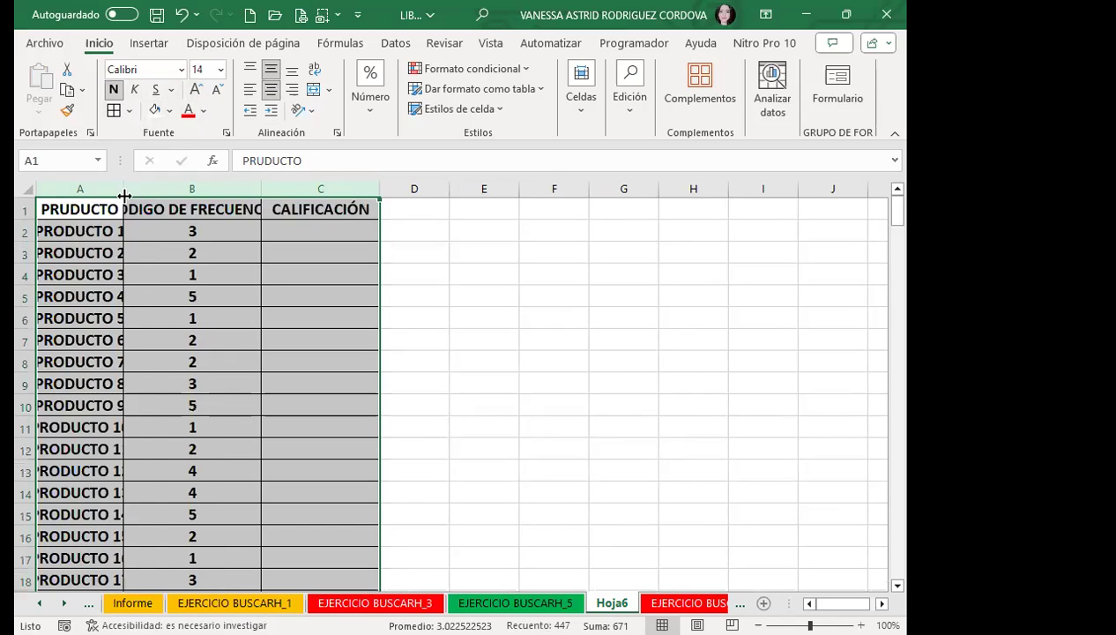
{"action": "left_click_drag", "start_coordinate": [124, 188], "coordinate": [152, 189]}
{"action": "left_click_drag", "start_coordinate": [267, 186], "coordinate": [289, 187]}
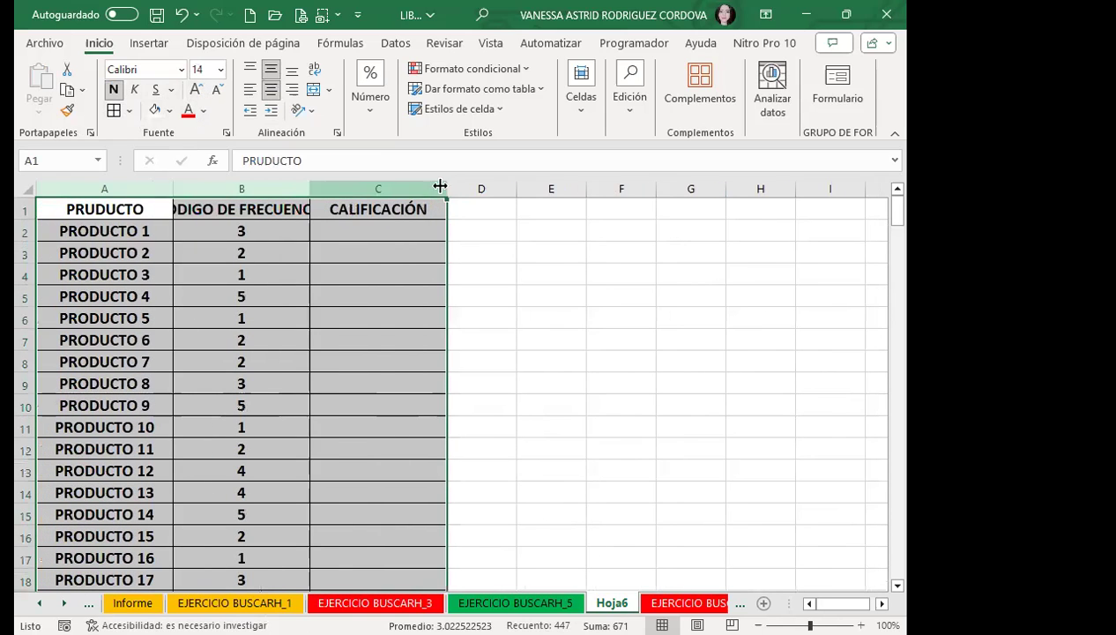
{"action": "double_click", "coordinate": [314, 191]}
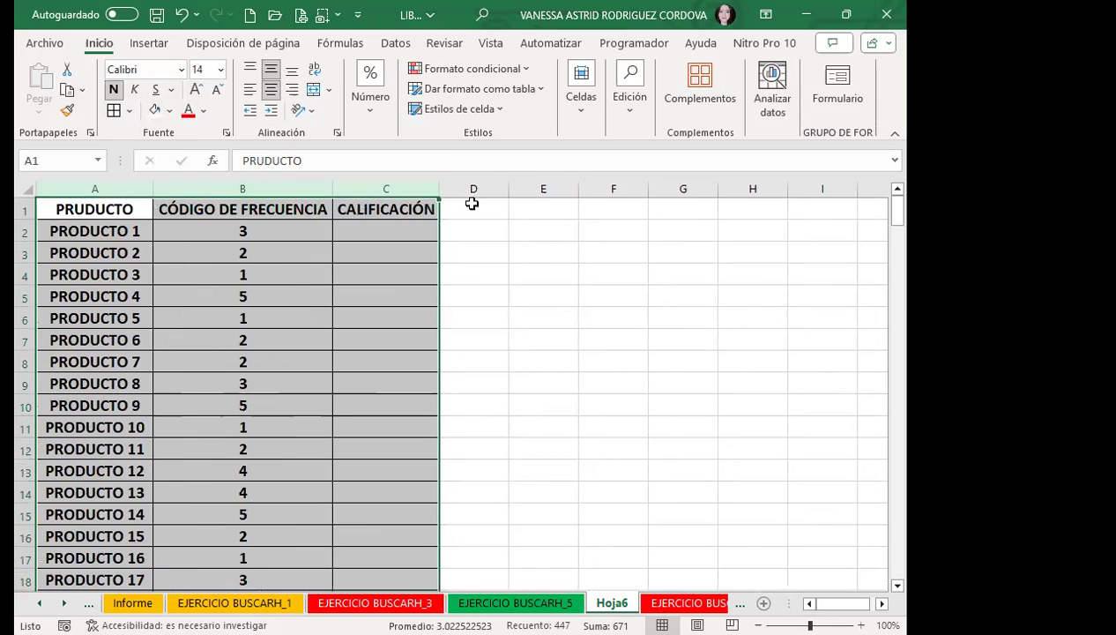
{"action": "left_click", "coordinate": [341, 227]}
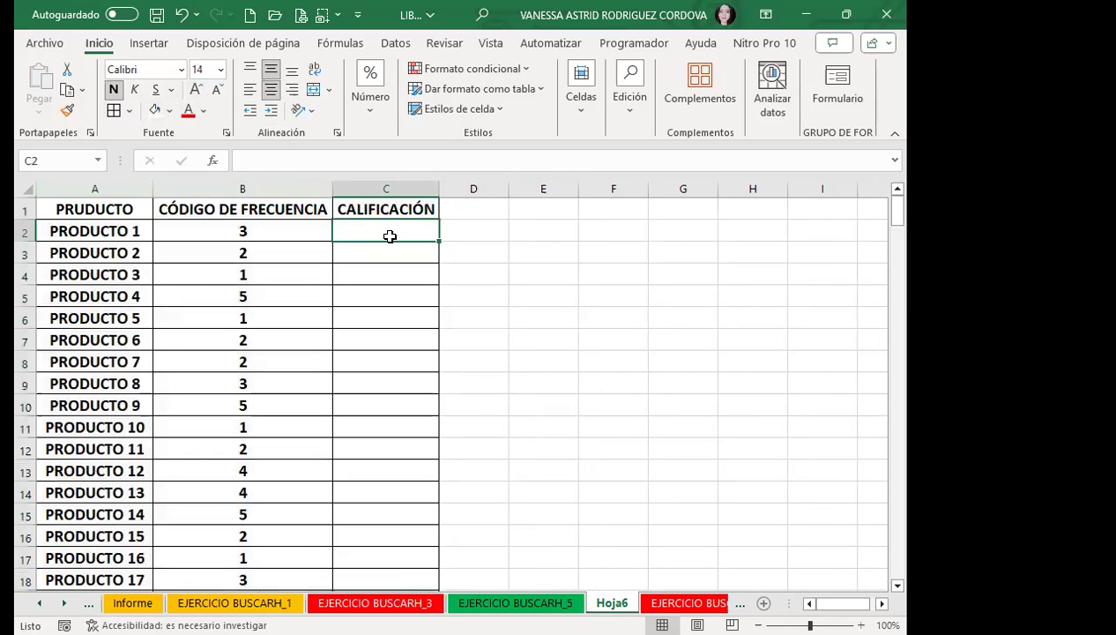
Enter =BUSCARH(B2;CALIFICACIÓN;2;0) in C2, returning REGULAR for PRODUCTO 1.
{"action": "type", "text": "="}
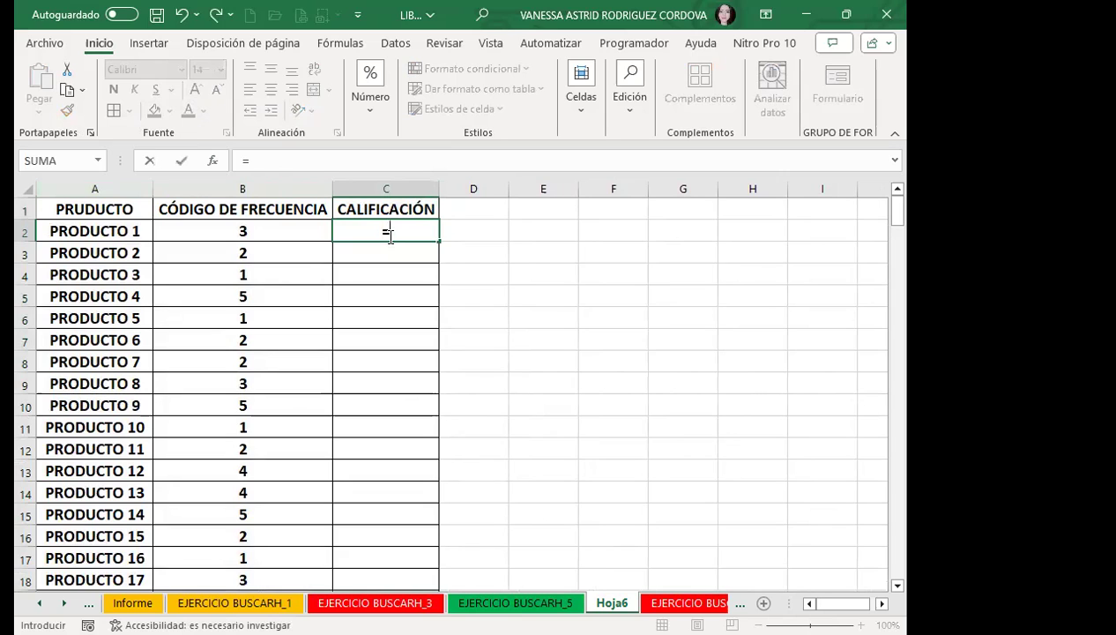
{"action": "type", "text": "BUS"}
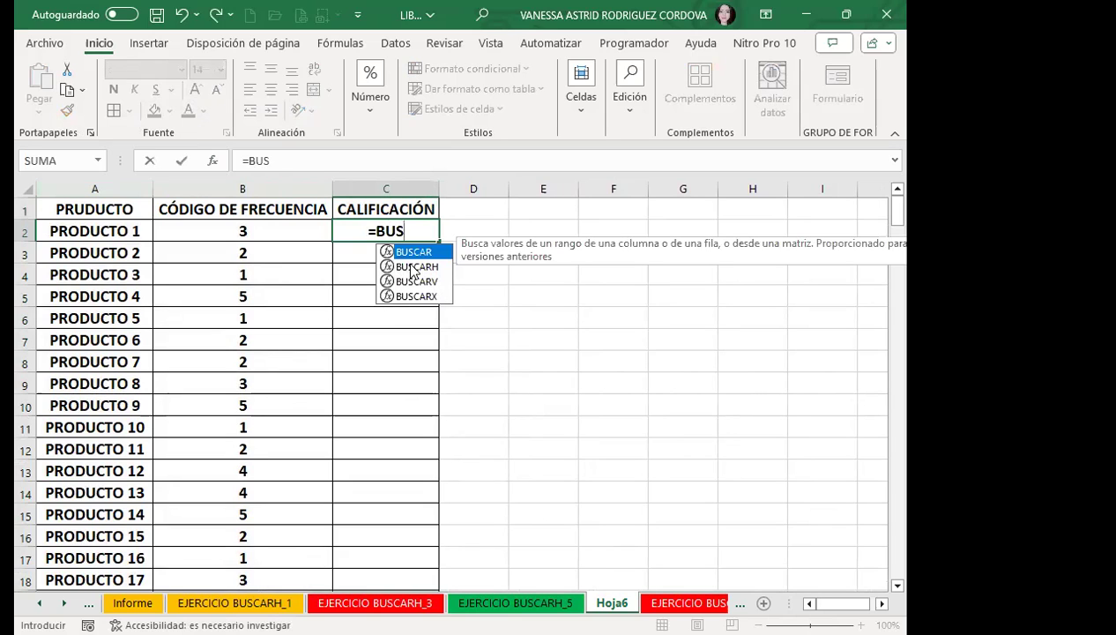
{"action": "left_click", "coordinate": [413, 267]}
{"action": "key", "text": "Tab"}
{"action": "left_click", "coordinate": [272, 230]}
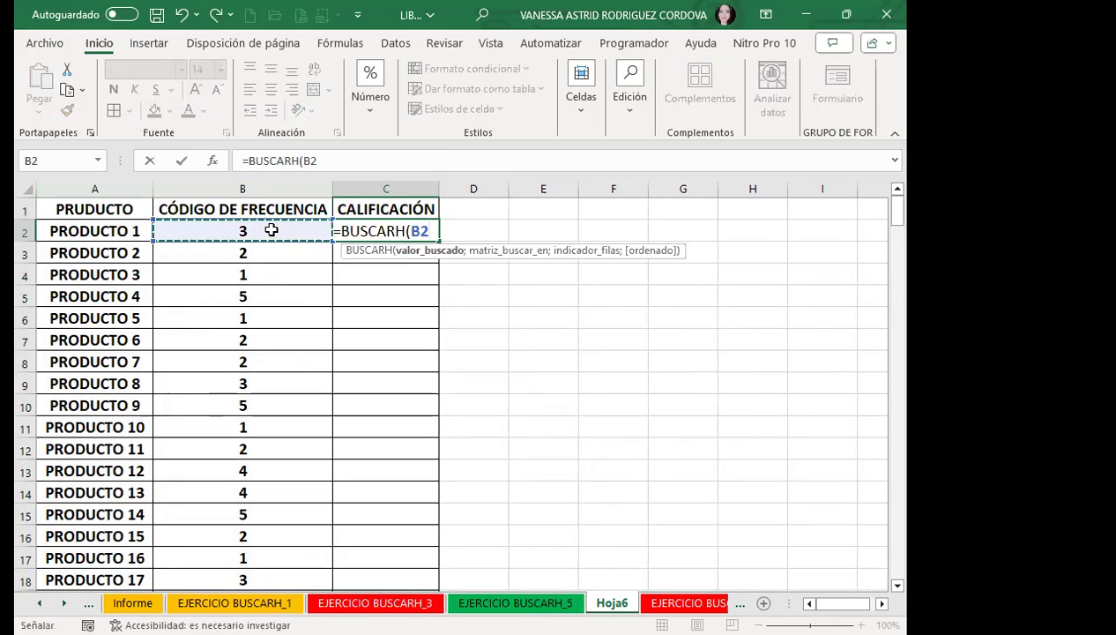
{"action": "type", "text": ";"}
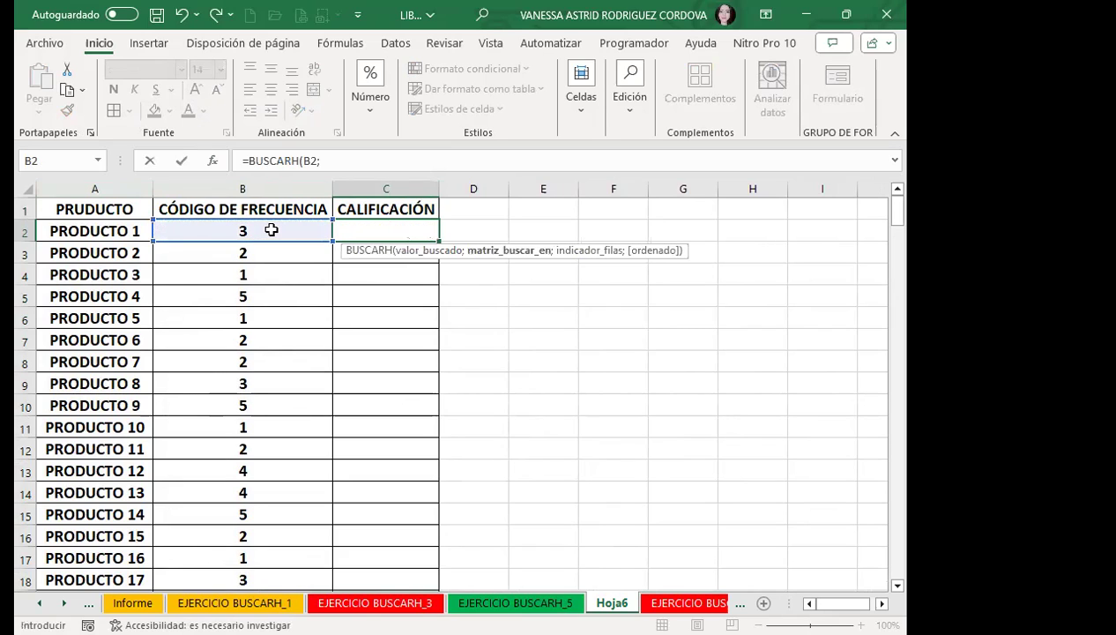
{"action": "type", "text": "CALI"}
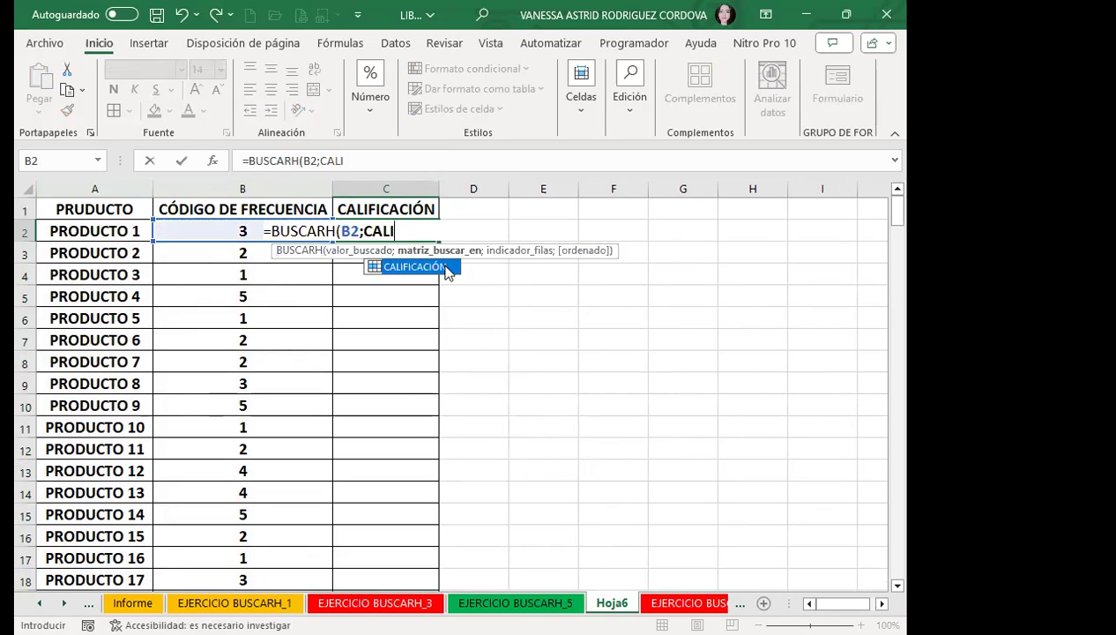
{"action": "double_click", "coordinate": [443, 266]}
{"action": "type", "text": ":"}
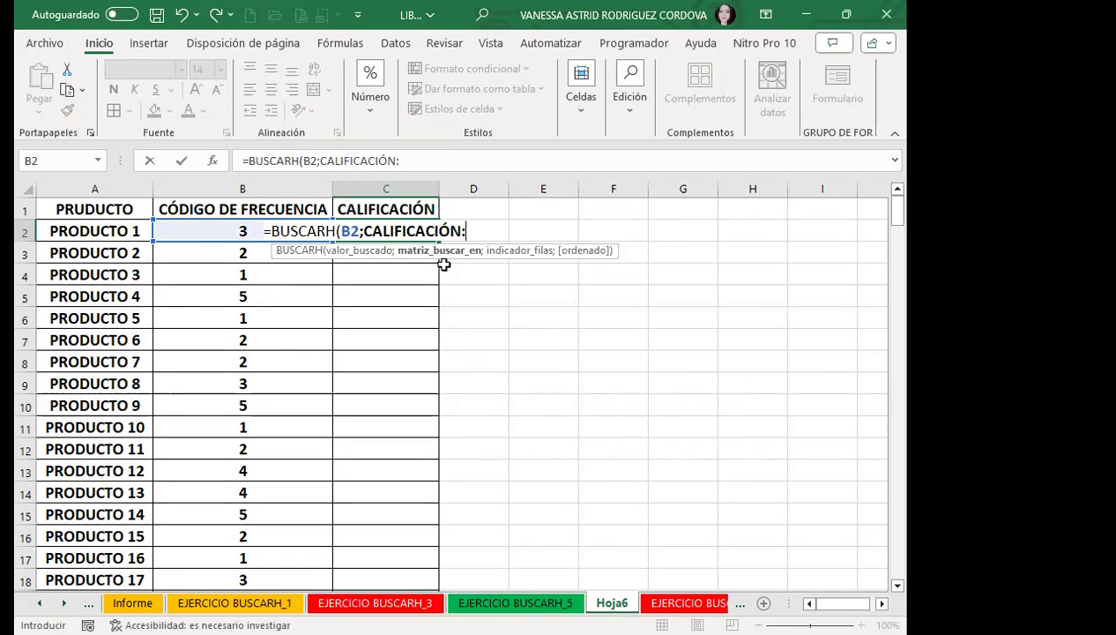
{"action": "key", "text": "BackSpace"}
{"action": "type", "text": ";2"}
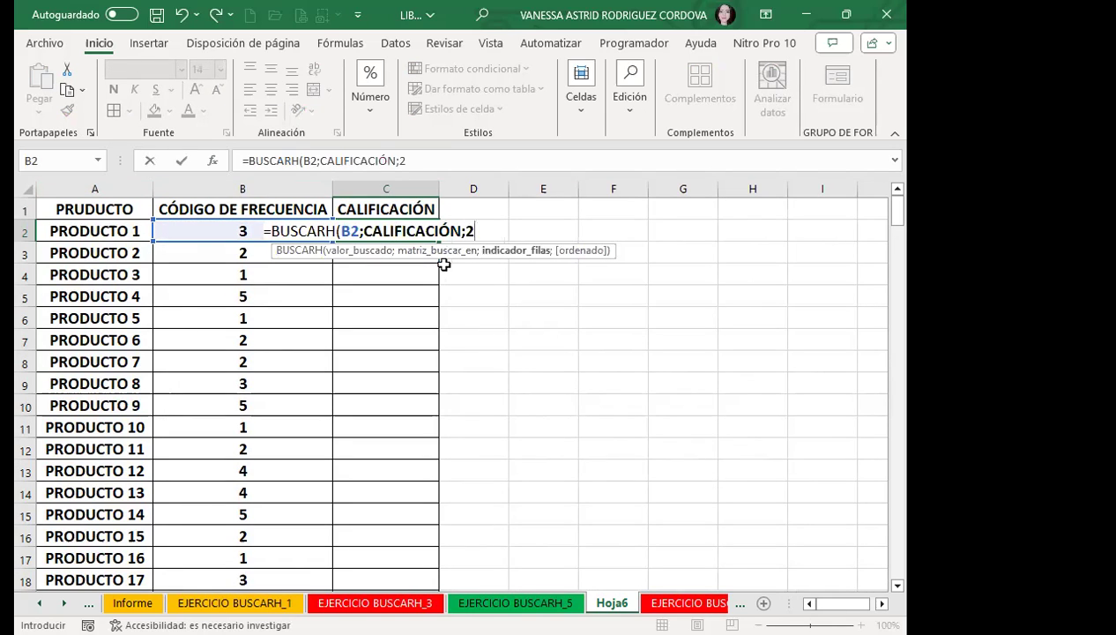
{"action": "type", "text": ";"}
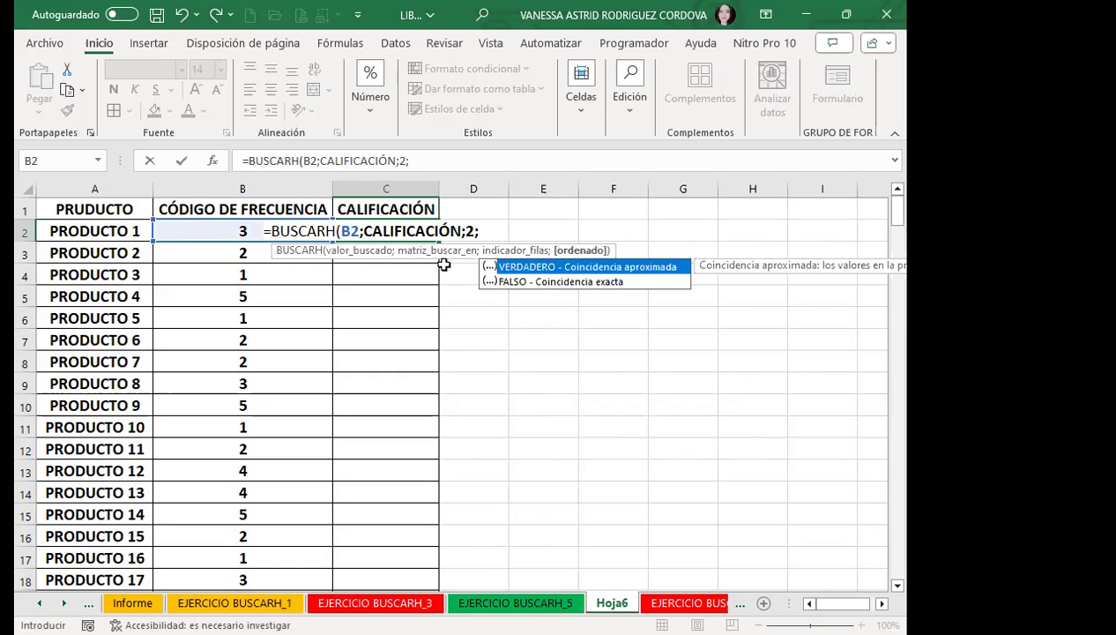
{"action": "type", "text": "0"}
{"action": "key", "text": "Return"}
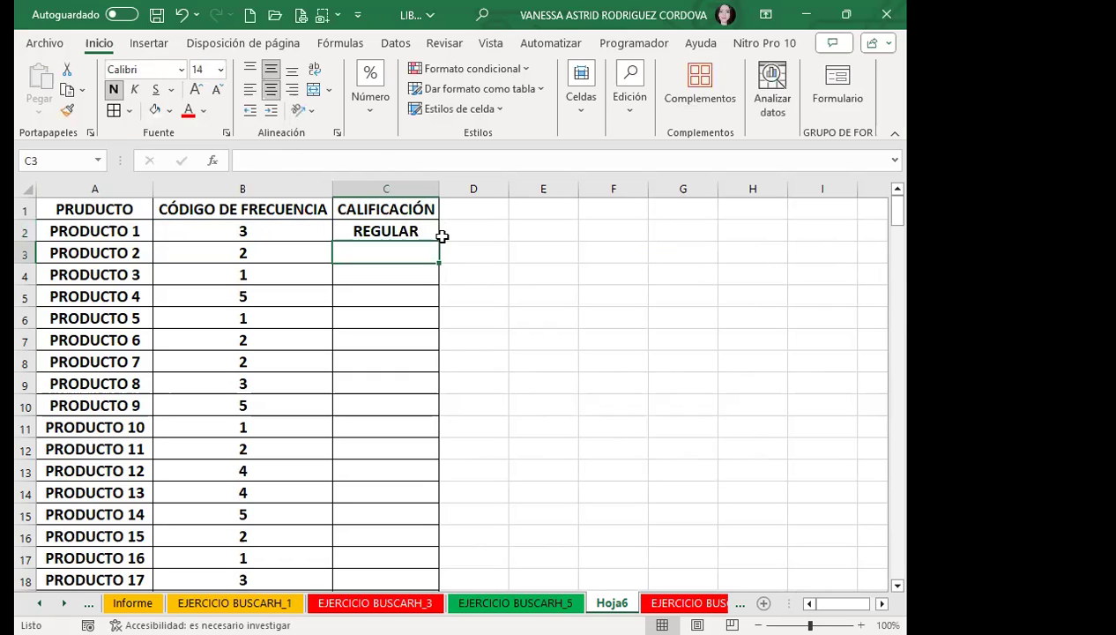
{"action": "left_click", "coordinate": [421, 231]}
Fill the lookup formula down column C and color the CALIFICACIÓN results red.
{"action": "double_click", "coordinate": [437, 238]}
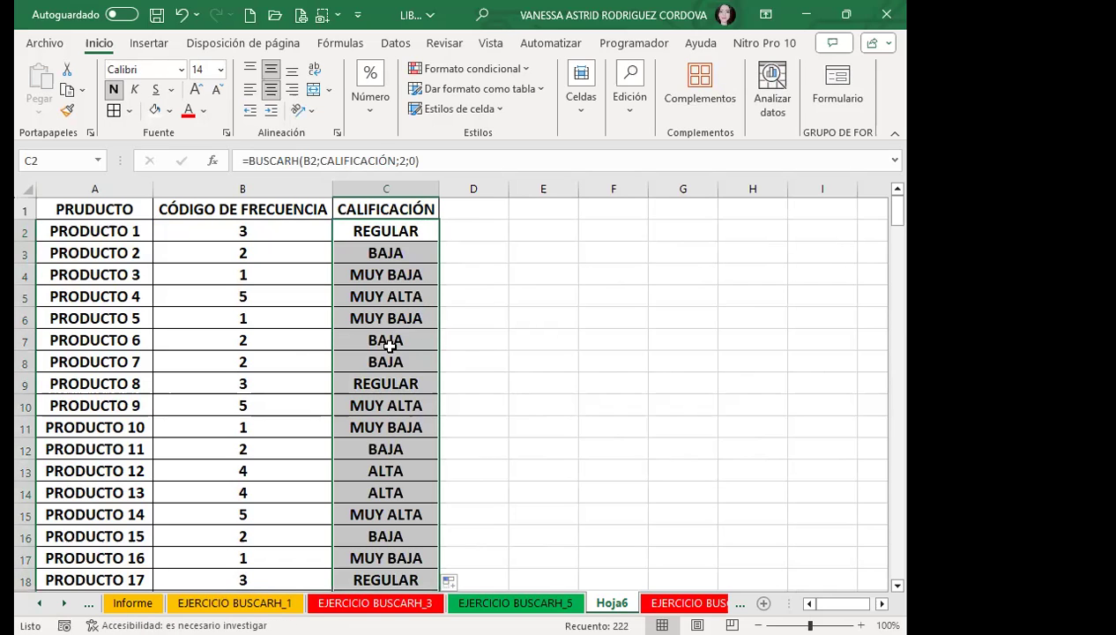
{"action": "scroll", "coordinate": [401, 374], "scroll_direction": "down", "scroll_amount": 2}
{"action": "scroll", "coordinate": [408, 386], "scroll_direction": "down", "scroll_amount": 2}
{"action": "scroll", "coordinate": [408, 386], "scroll_direction": "down", "scroll_amount": 9}
{"action": "scroll", "coordinate": [411, 388], "scroll_direction": "down", "scroll_amount": 5}
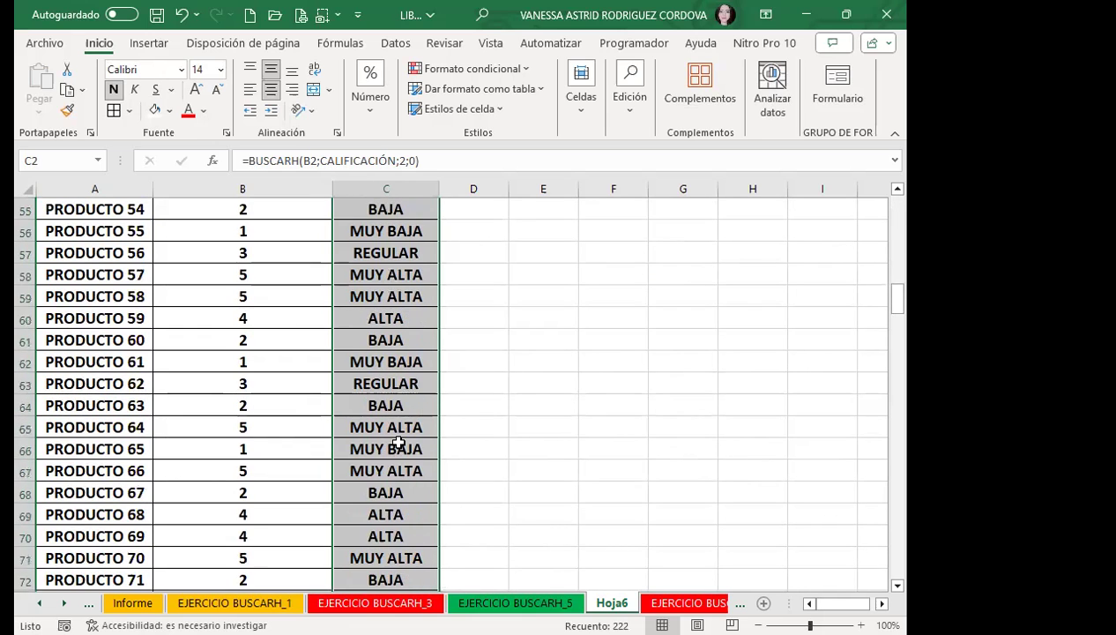
{"action": "scroll", "coordinate": [405, 397], "scroll_direction": "down", "scroll_amount": 5}
{"action": "scroll", "coordinate": [398, 424], "scroll_direction": "up", "scroll_amount": 10}
{"action": "scroll", "coordinate": [381, 380], "scroll_direction": "up", "scroll_amount": 9}
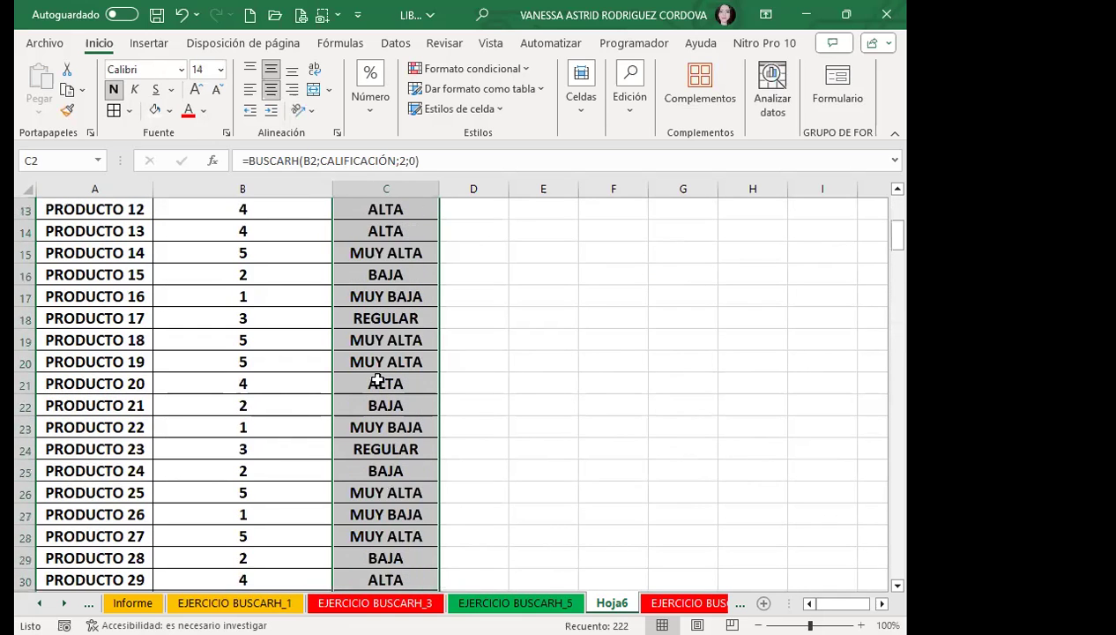
{"action": "scroll", "coordinate": [374, 361], "scroll_direction": "up", "scroll_amount": 4}
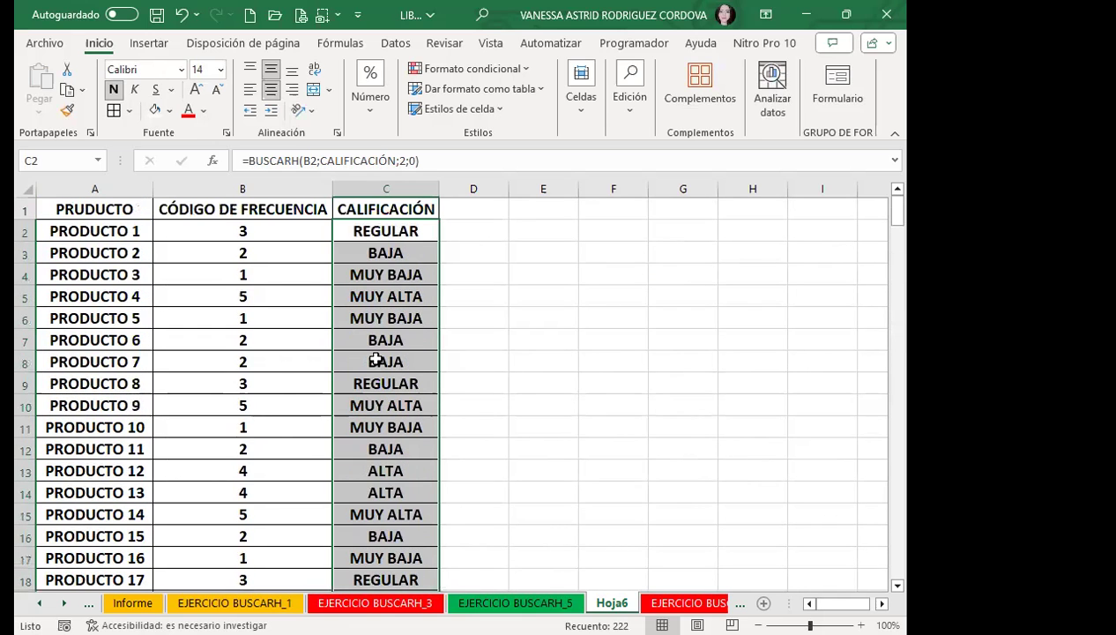
{"action": "left_click", "coordinate": [187, 110]}
Select the empty rows from row 224 down to the sheet's last row.
{"action": "scroll", "coordinate": [409, 455], "scroll_direction": "down", "scroll_amount": 4}
{"action": "scroll", "coordinate": [406, 458], "scroll_direction": "down", "scroll_amount": 5}
{"action": "scroll", "coordinate": [398, 458], "scroll_direction": "down", "scroll_amount": 5}
{"action": "scroll", "coordinate": [400, 459], "scroll_direction": "down", "scroll_amount": 4}
{"action": "scroll", "coordinate": [400, 459], "scroll_direction": "down", "scroll_amount": 10}
{"action": "scroll", "coordinate": [400, 459], "scroll_direction": "down", "scroll_amount": 5}
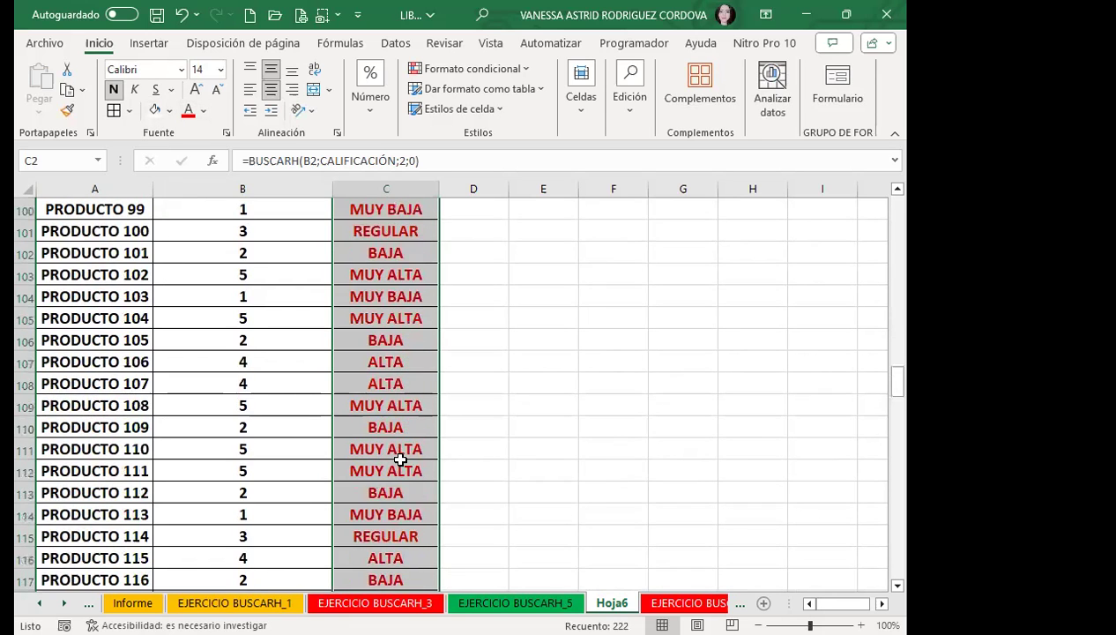
{"action": "scroll", "coordinate": [400, 459], "scroll_direction": "down", "scroll_amount": 9}
{"action": "scroll", "coordinate": [400, 459], "scroll_direction": "down", "scroll_amount": 5}
{"action": "scroll", "coordinate": [400, 459], "scroll_direction": "down", "scroll_amount": 10}
{"action": "scroll", "coordinate": [400, 459], "scroll_direction": "down", "scroll_amount": 8}
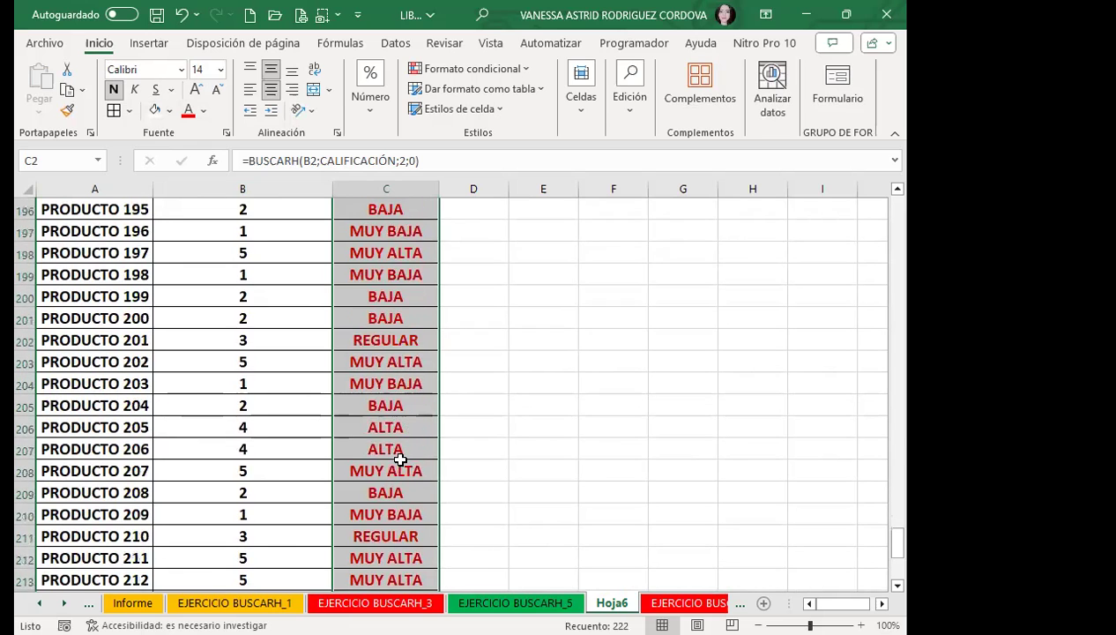
{"action": "scroll", "coordinate": [401, 460], "scroll_direction": "down", "scroll_amount": 6}
{"action": "scroll", "coordinate": [344, 431], "scroll_direction": "down", "scroll_amount": 1}
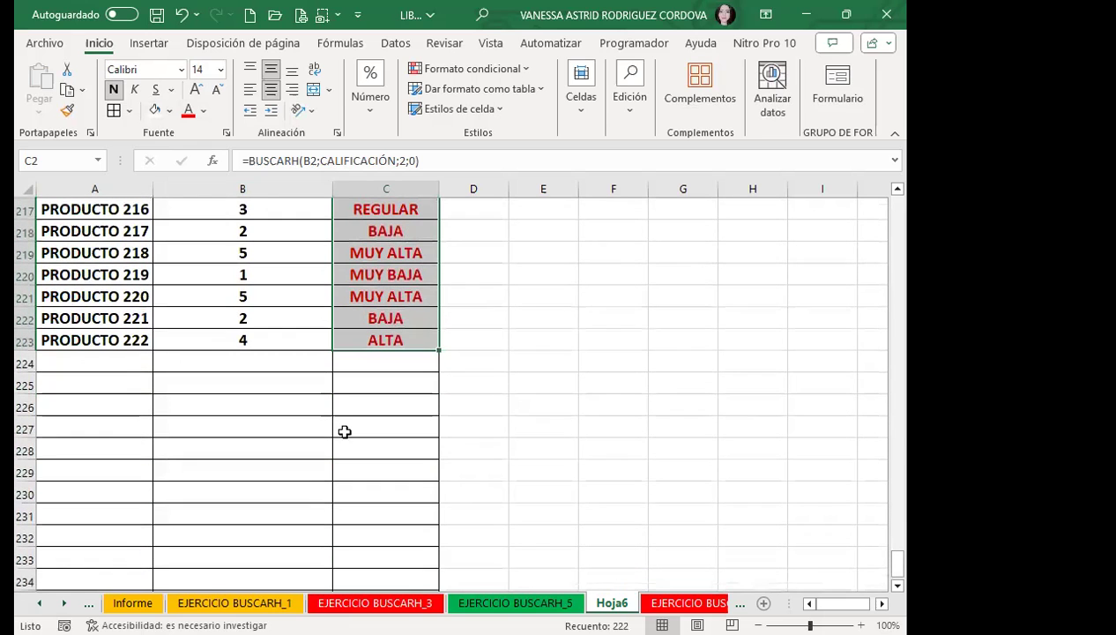
{"action": "left_click", "coordinate": [26, 361]}
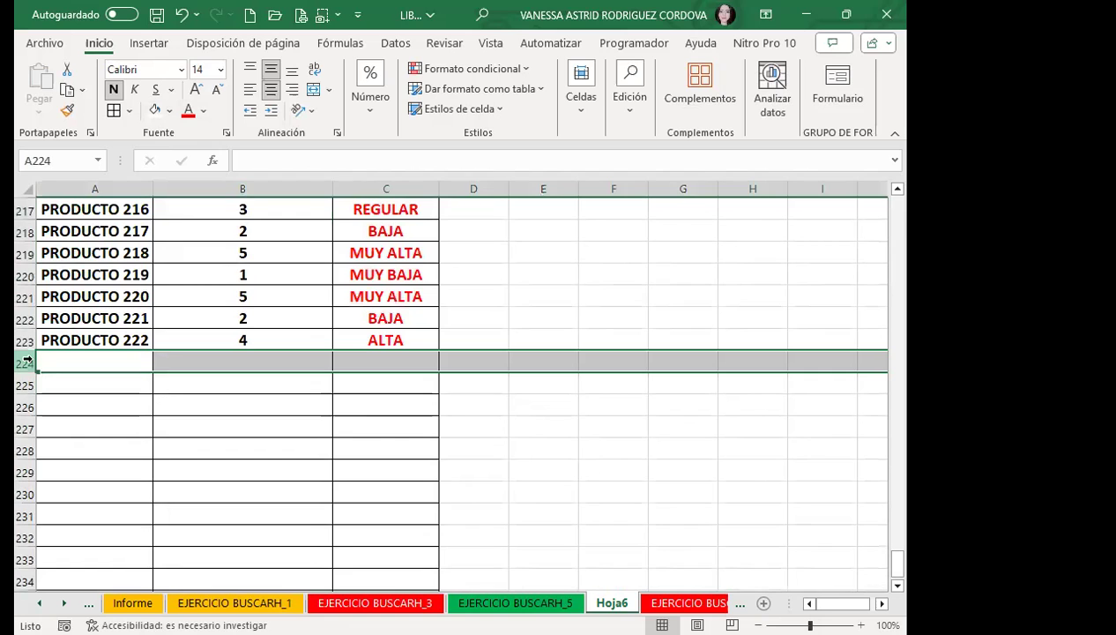
{"action": "key", "text": "ctrl+shift+Down"}
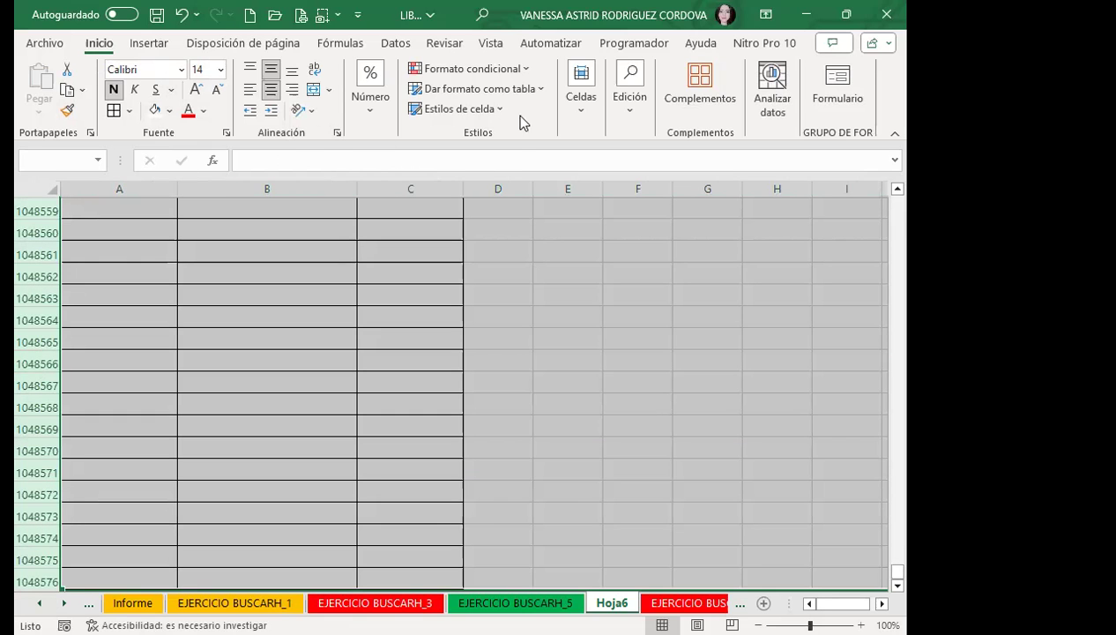
Delete the selected empty rows, then check row 223's borders and its C223 formula.
{"action": "left_click", "coordinate": [577, 110]}
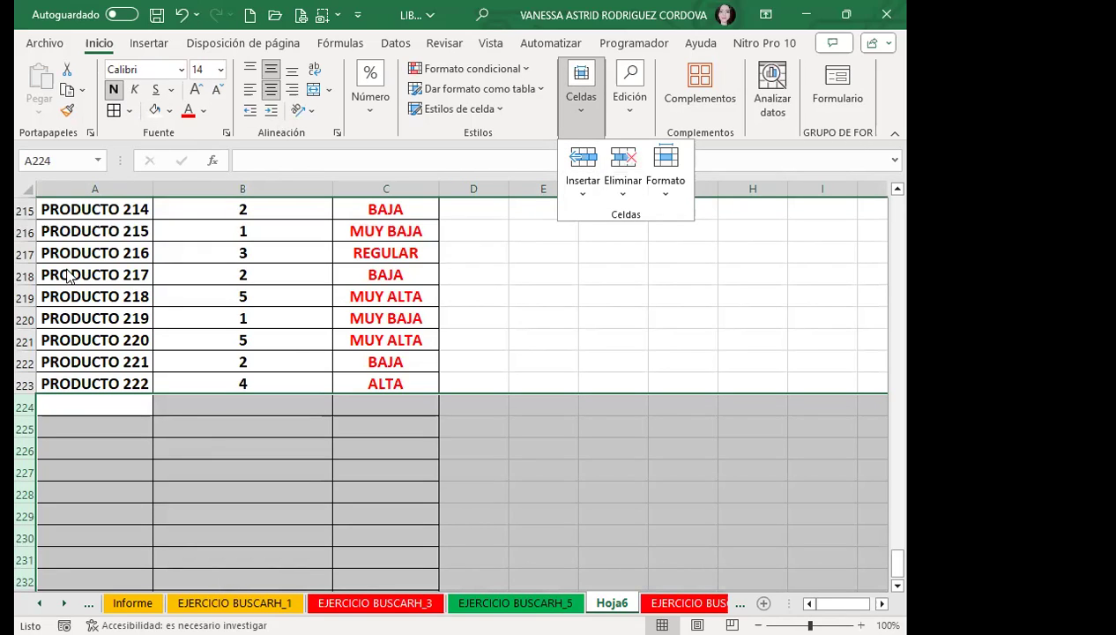
{"action": "left_click", "coordinate": [387, 491]}
{"action": "left_click", "coordinate": [106, 383]}
{"action": "mouse_move", "coordinate": [146, 375]}
{"action": "left_mouse_down"}
{"action": "mouse_move", "coordinate": [175, 386]}
{"action": "mouse_move", "coordinate": [352, 379]}
{"action": "left_mouse_up"}
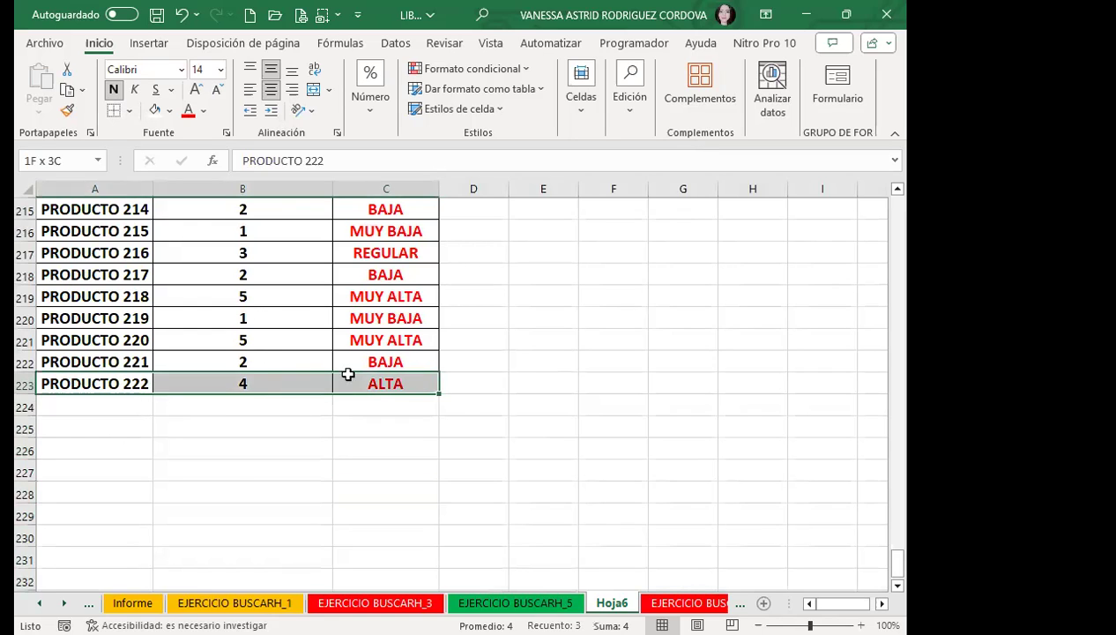
{"action": "left_click", "coordinate": [130, 111]}
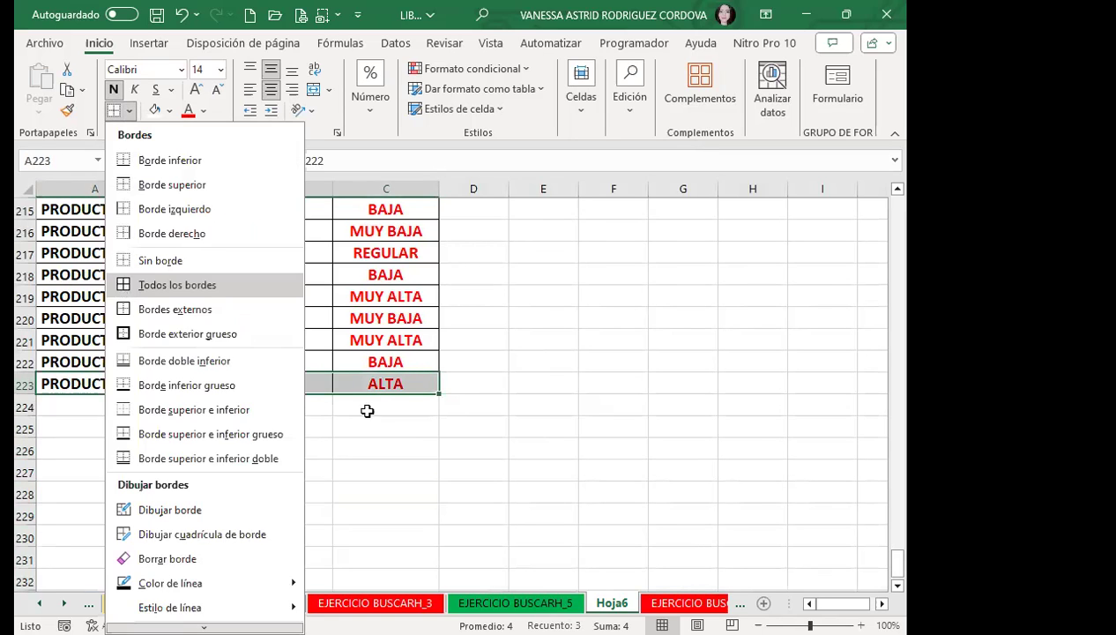
{"action": "left_click", "coordinate": [413, 368]}
{"action": "left_click", "coordinate": [422, 381]}
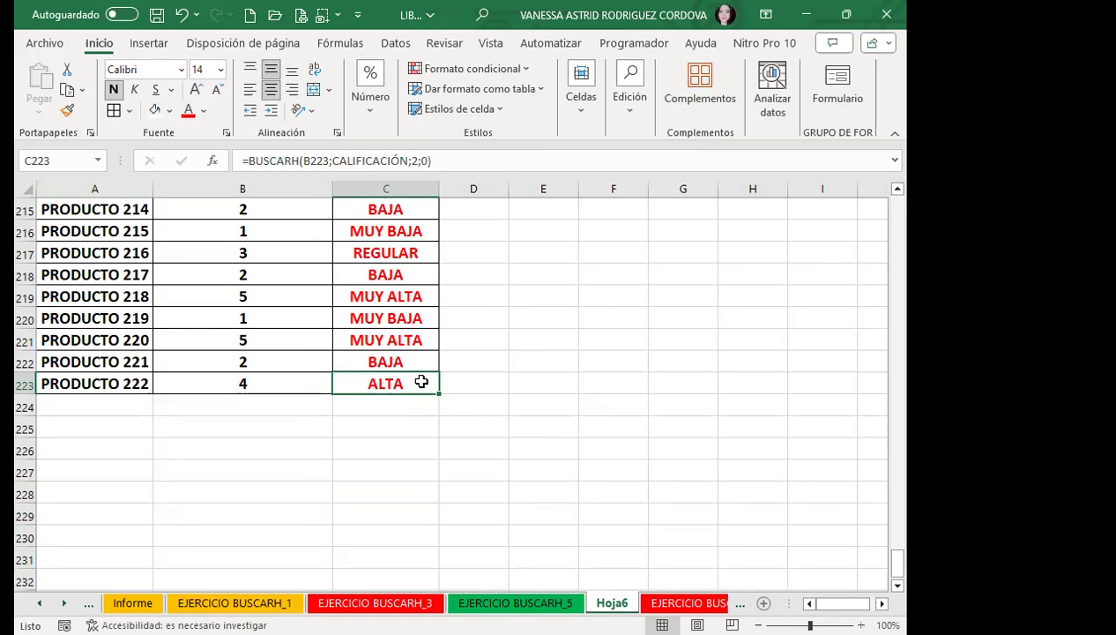
Scroll back up to the top of the Hoja6 table.
{"action": "scroll", "coordinate": [420, 382], "scroll_direction": "up", "scroll_amount": 3}
{"action": "scroll", "coordinate": [420, 382], "scroll_direction": "up", "scroll_amount": 2}
{"action": "scroll", "coordinate": [420, 382], "scroll_direction": "up", "scroll_amount": 6}
{"action": "scroll", "coordinate": [420, 382], "scroll_direction": "up", "scroll_amount": 4}
{"action": "scroll", "coordinate": [421, 382], "scroll_direction": "up", "scroll_amount": 7}
{"action": "scroll", "coordinate": [420, 381], "scroll_direction": "up", "scroll_amount": 7}
{"action": "scroll", "coordinate": [420, 382], "scroll_direction": "up", "scroll_amount": 8}
{"action": "scroll", "coordinate": [414, 368], "scroll_direction": "up", "scroll_amount": 10}
{"action": "scroll", "coordinate": [414, 369], "scroll_direction": "up", "scroll_amount": 5}
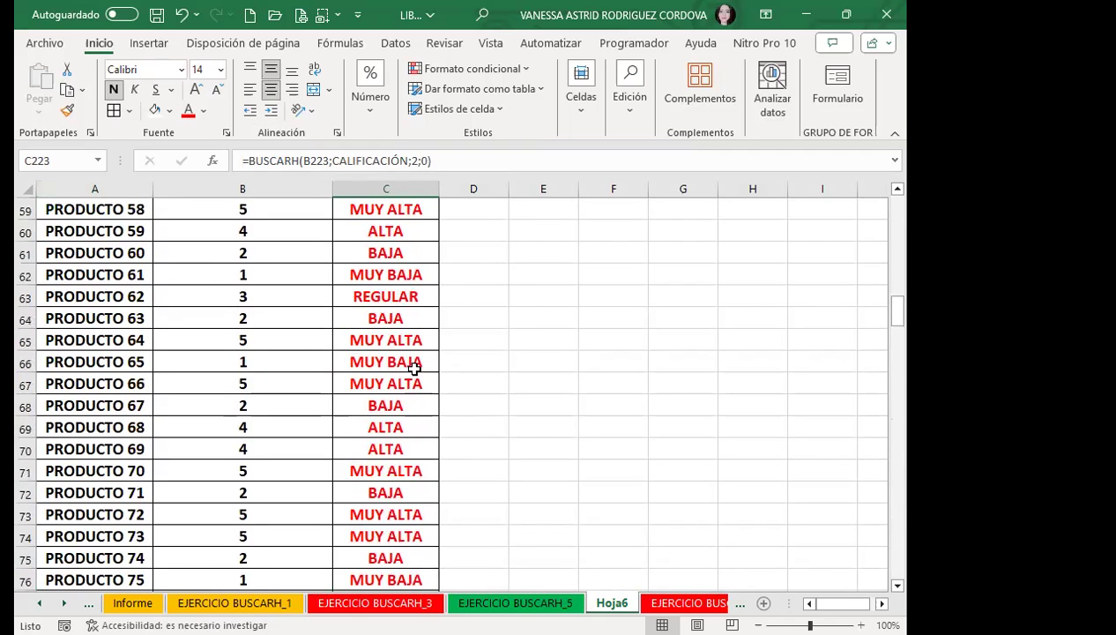
{"action": "scroll", "coordinate": [412, 369], "scroll_direction": "up", "scroll_amount": 10}
{"action": "scroll", "coordinate": [413, 370], "scroll_direction": "up", "scroll_amount": 6}
{"action": "scroll", "coordinate": [412, 374], "scroll_direction": "up", "scroll_amount": 4}
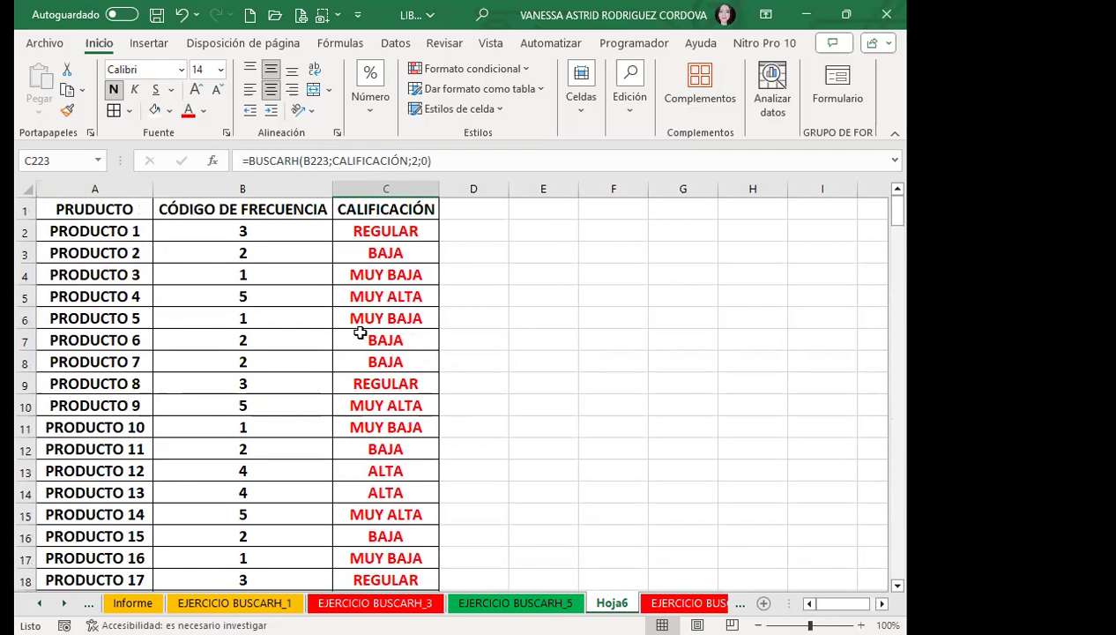
{"action": "left_click", "coordinate": [411, 240]}
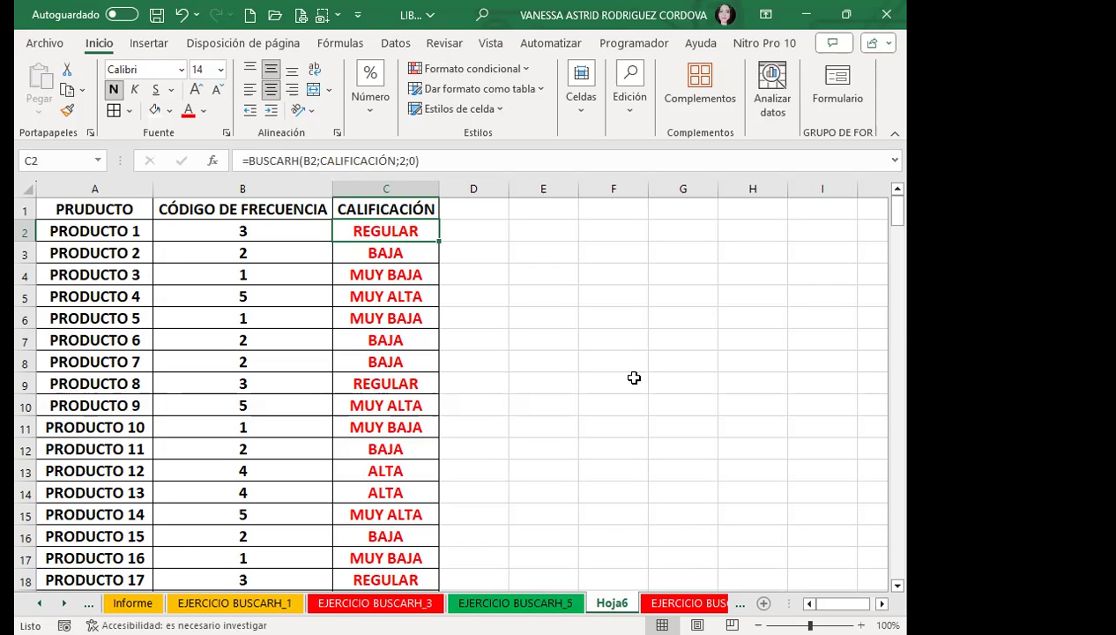
Move to the blank Hoja1 sheet and delete it.
{"action": "left_click", "coordinate": [650, 350]}
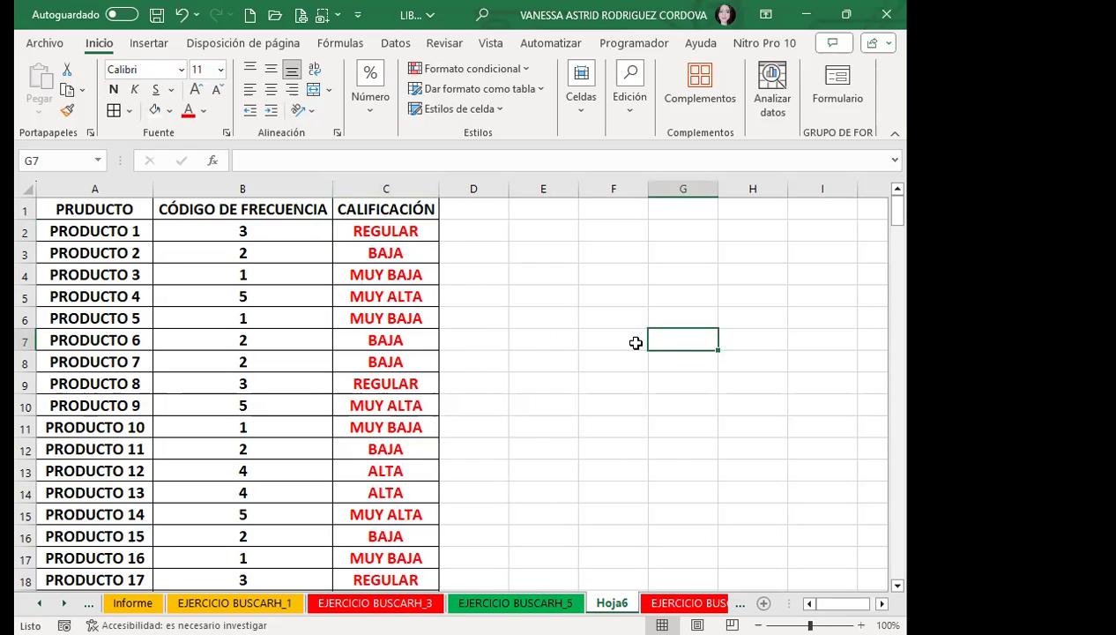
{"action": "key", "text": "ctrl+Page_Down"}
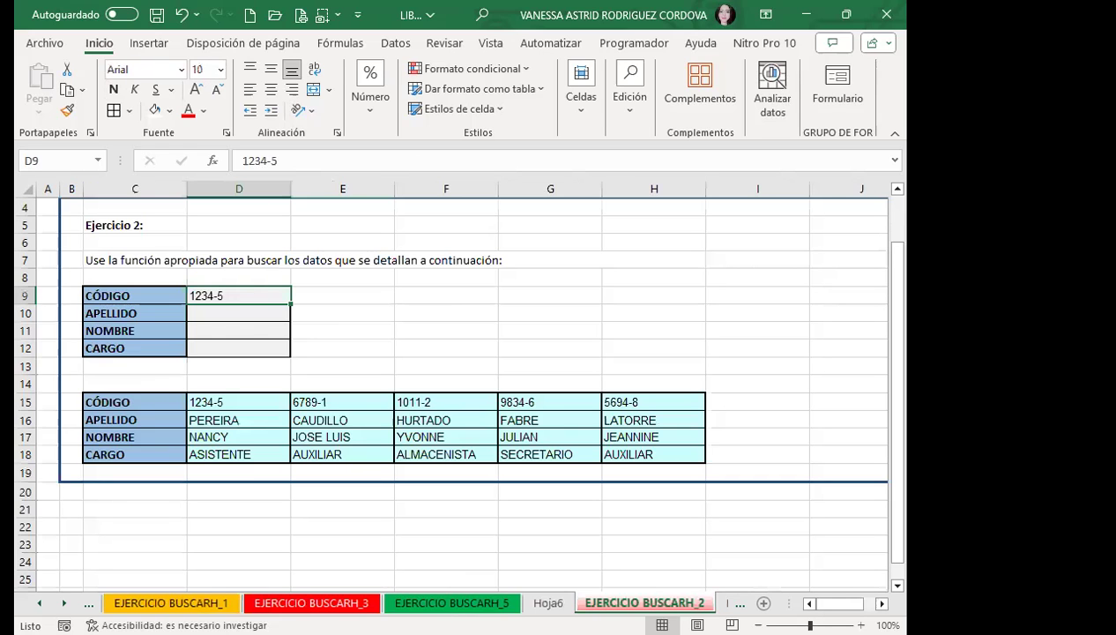
{"action": "key", "text": "ctrl+Page_Down"}
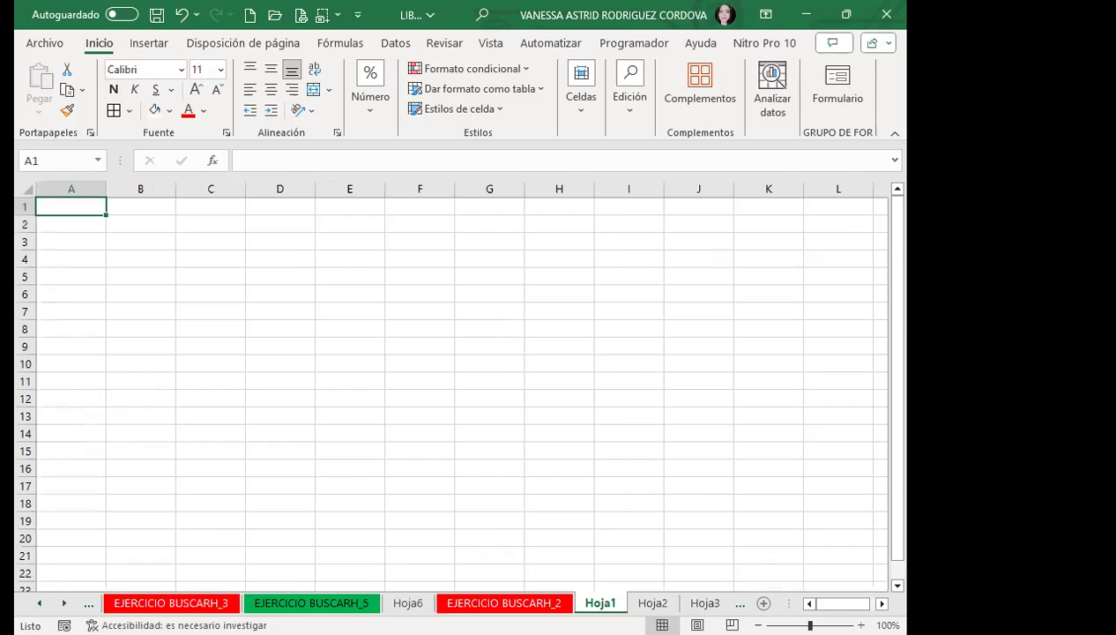
{"action": "right_click", "coordinate": [600, 603]}
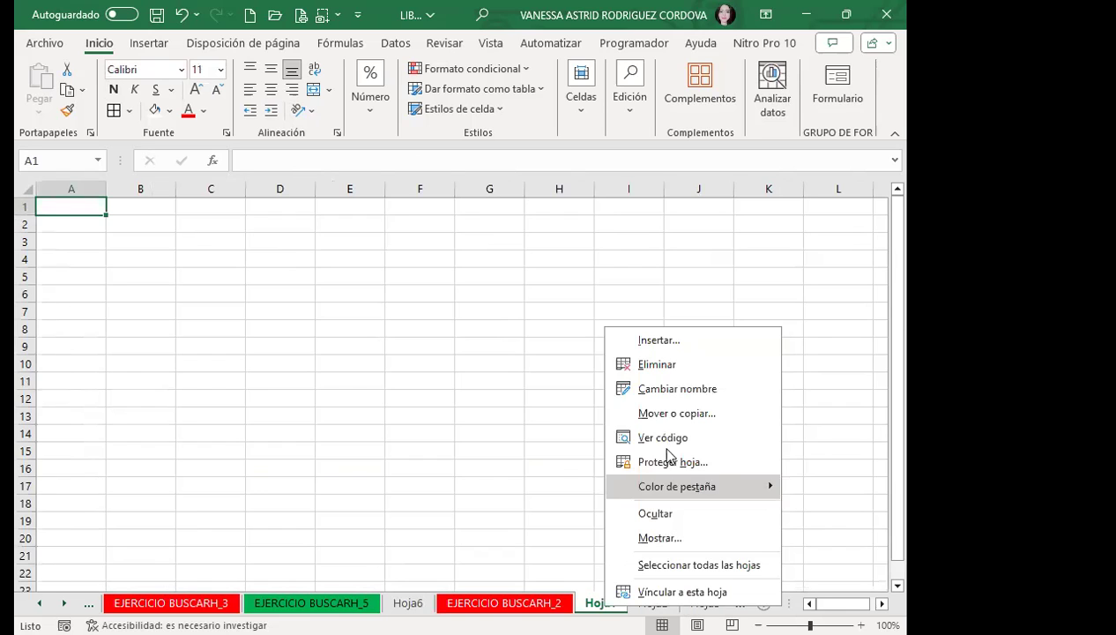
{"action": "left_click", "coordinate": [660, 364]}
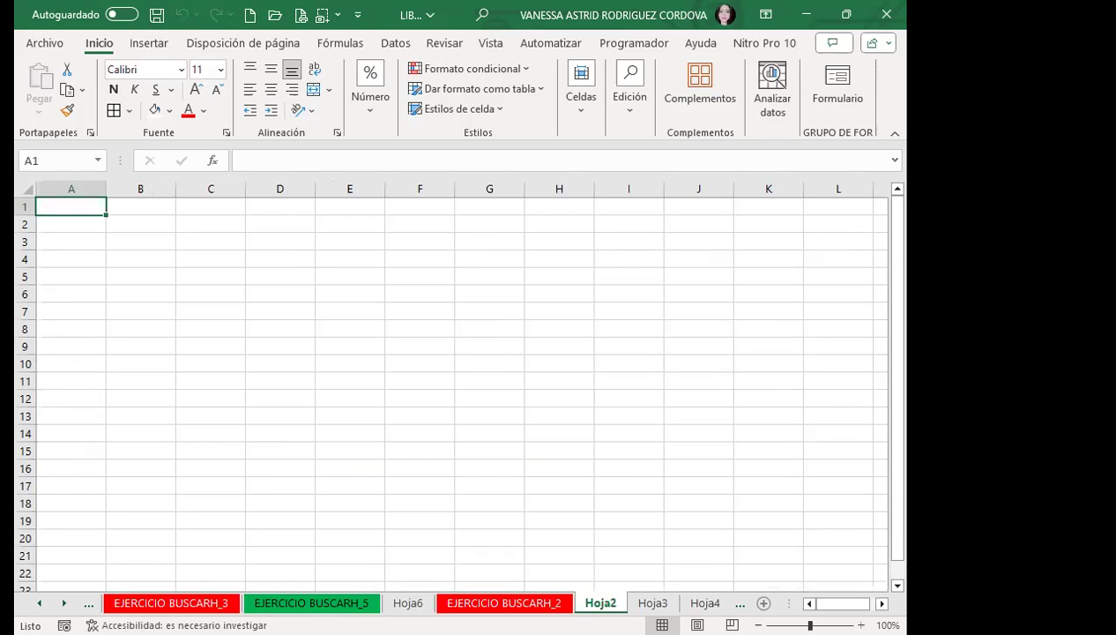
Delete the blank Hoja5 sheet, leaving the BUSCARX sheet displayed.
{"action": "key", "text": "ctrl+shift+Page_Down"}
{"action": "key", "text": "ctrl+shift+Page_Down"}
{"action": "key", "text": "ctrl+shift+Page_Down"}
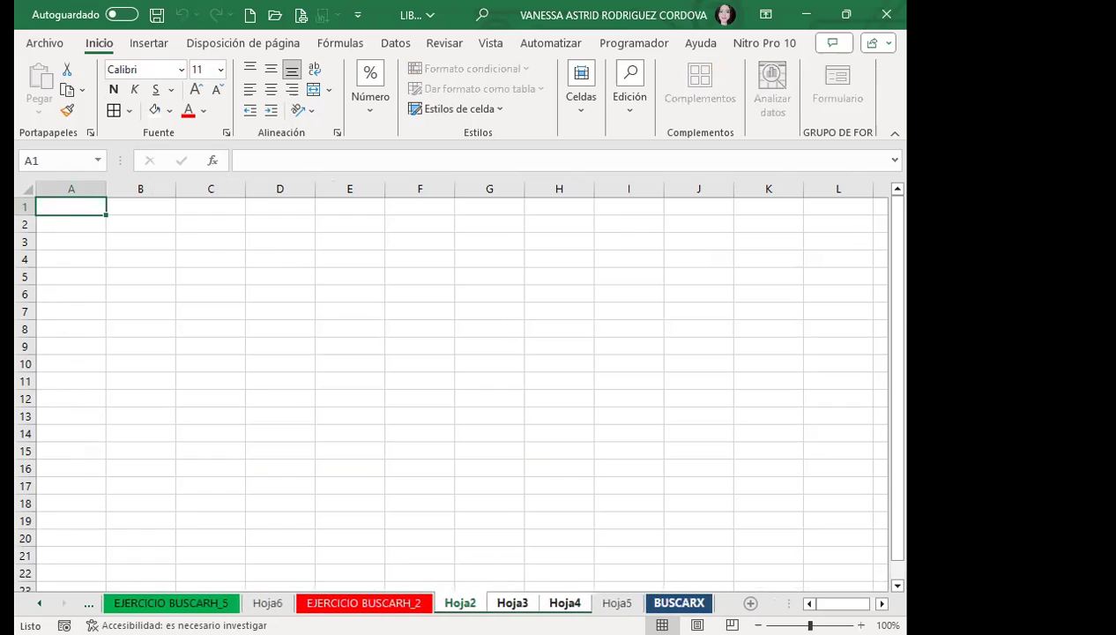
{"action": "left_click", "coordinate": [605, 607]}
{"action": "right_click", "coordinate": [604, 607]}
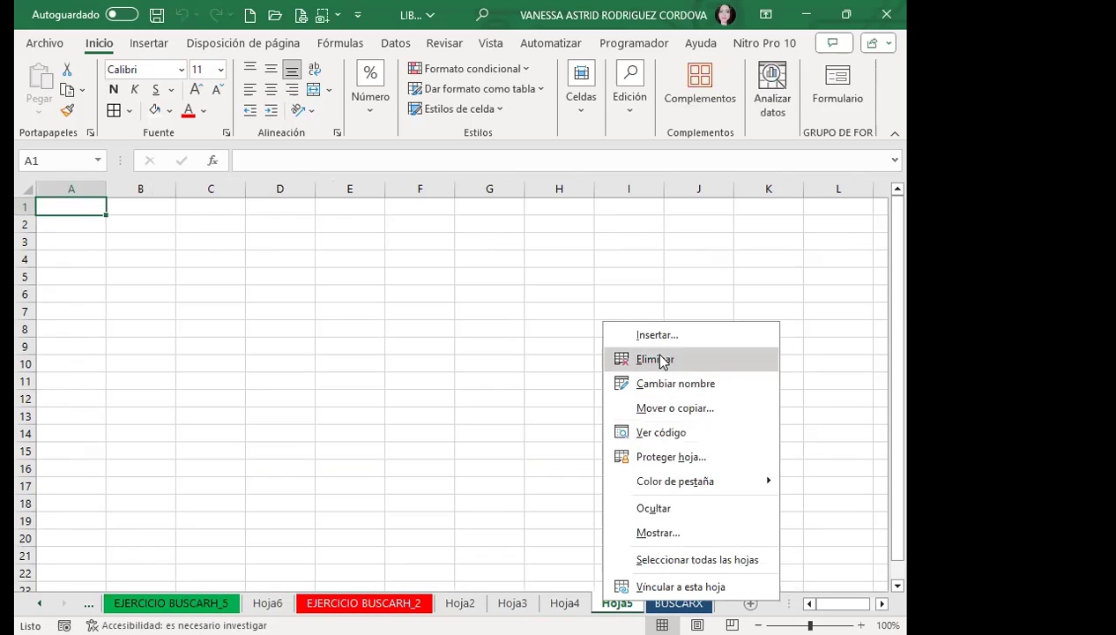
{"action": "left_click", "coordinate": [610, 359]}
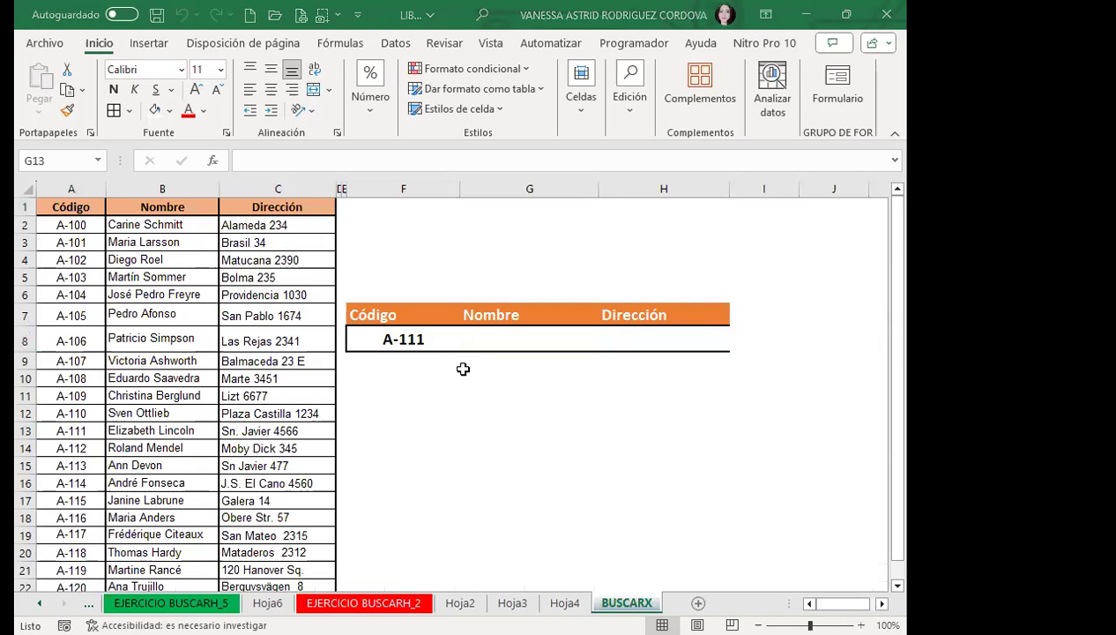
{"action": "left_click", "coordinate": [595, 436]}
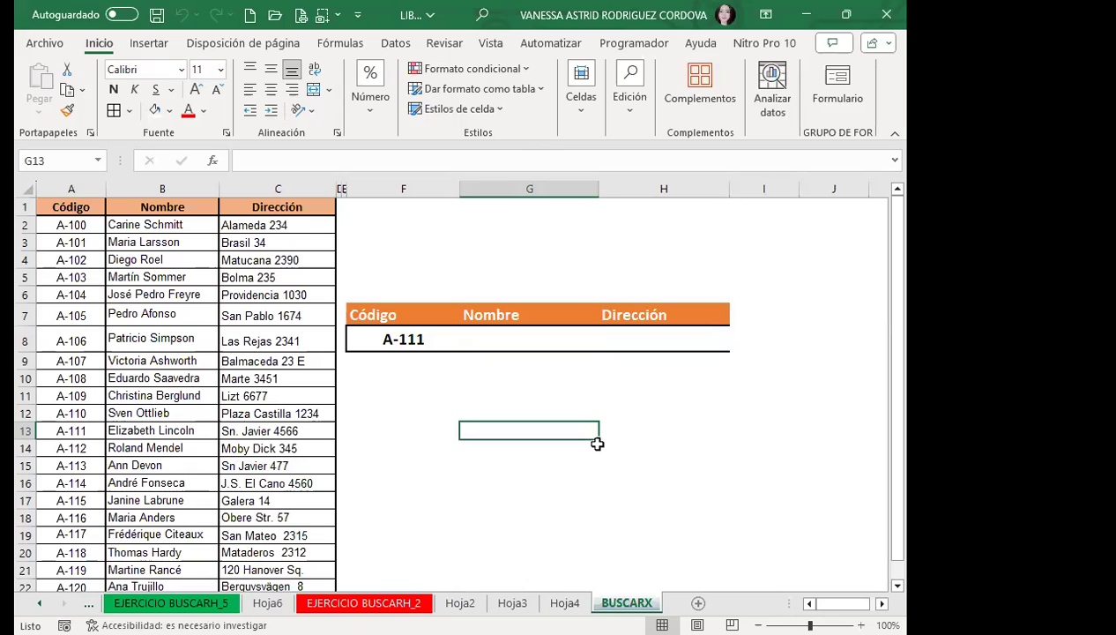
{"action": "left_click", "coordinate": [474, 380]}
{"action": "left_click", "coordinate": [475, 339]}
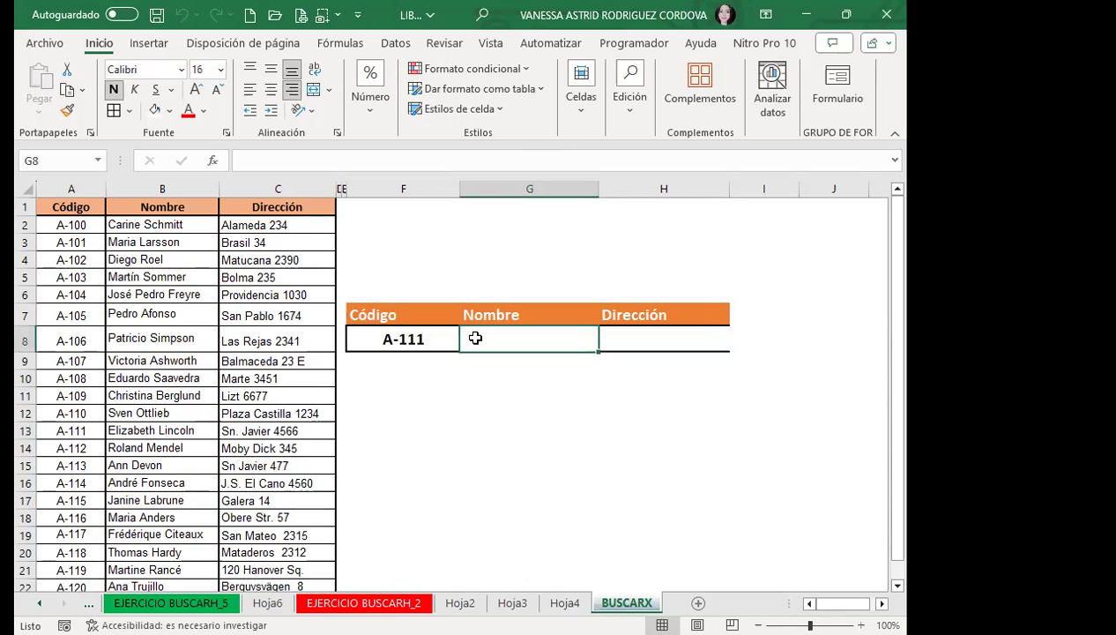
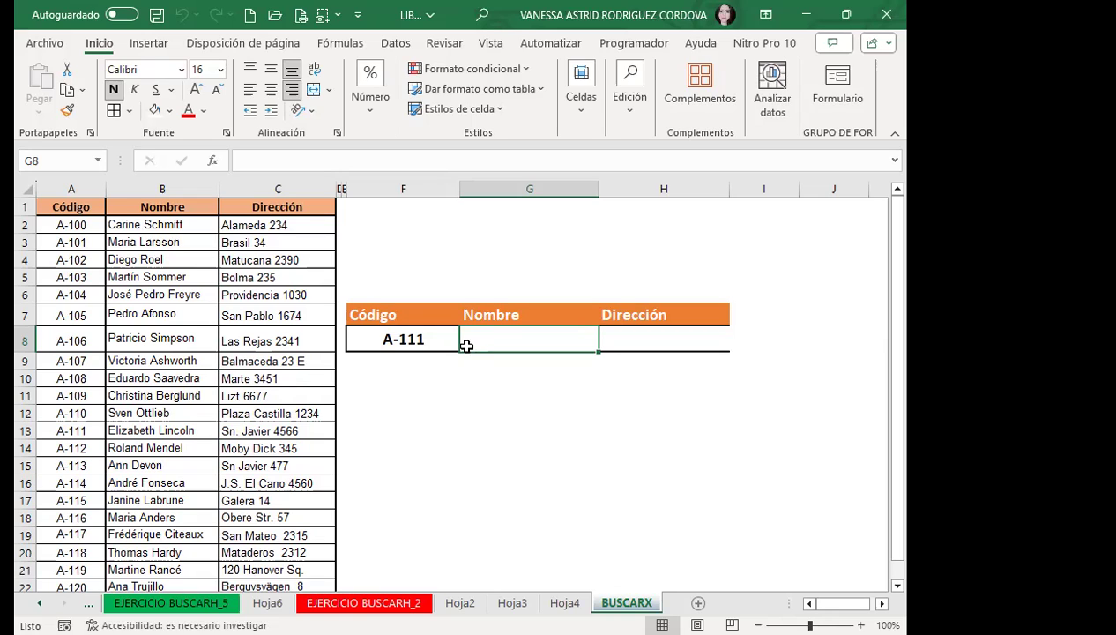
Check the list of available codes in F8's dropdown, then move to G8.
{"action": "left_click", "coordinate": [398, 328]}
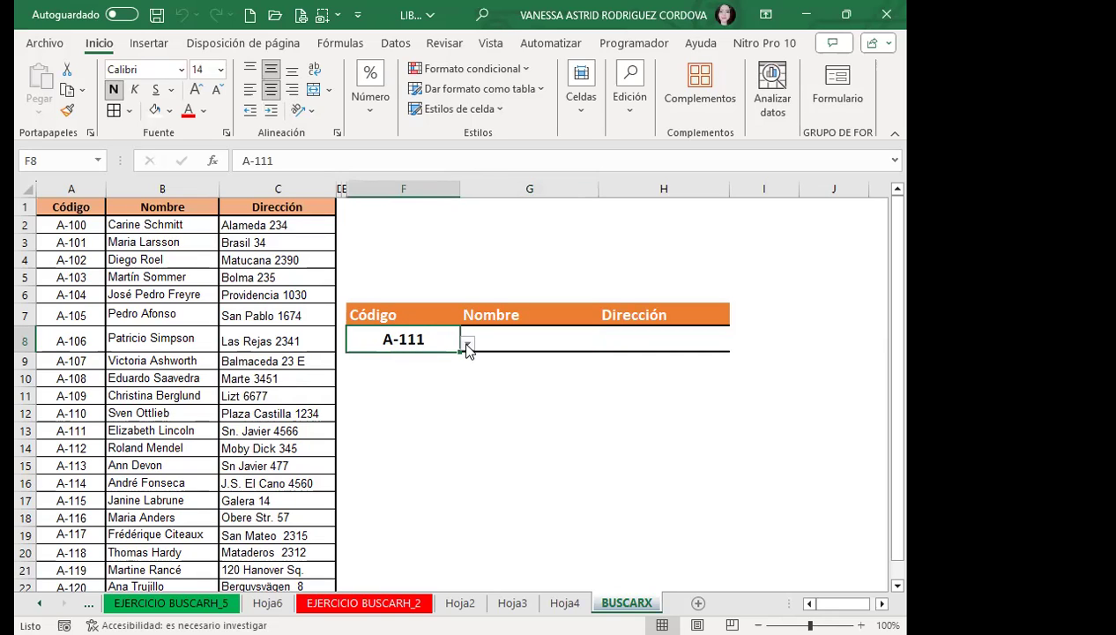
{"action": "left_click", "coordinate": [468, 345]}
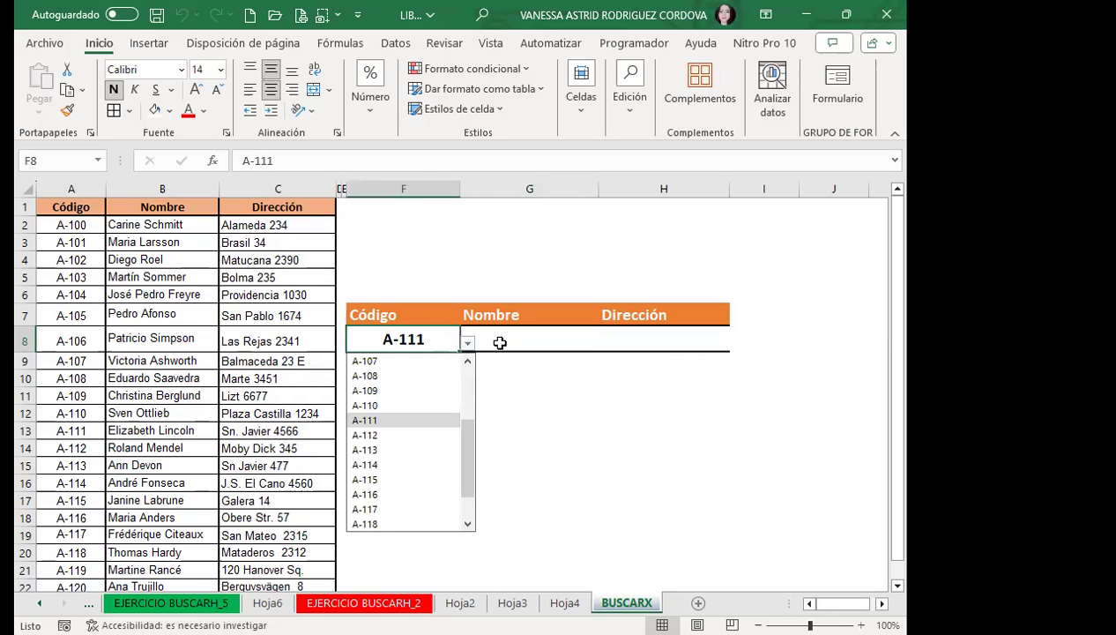
{"action": "left_click", "coordinate": [499, 342]}
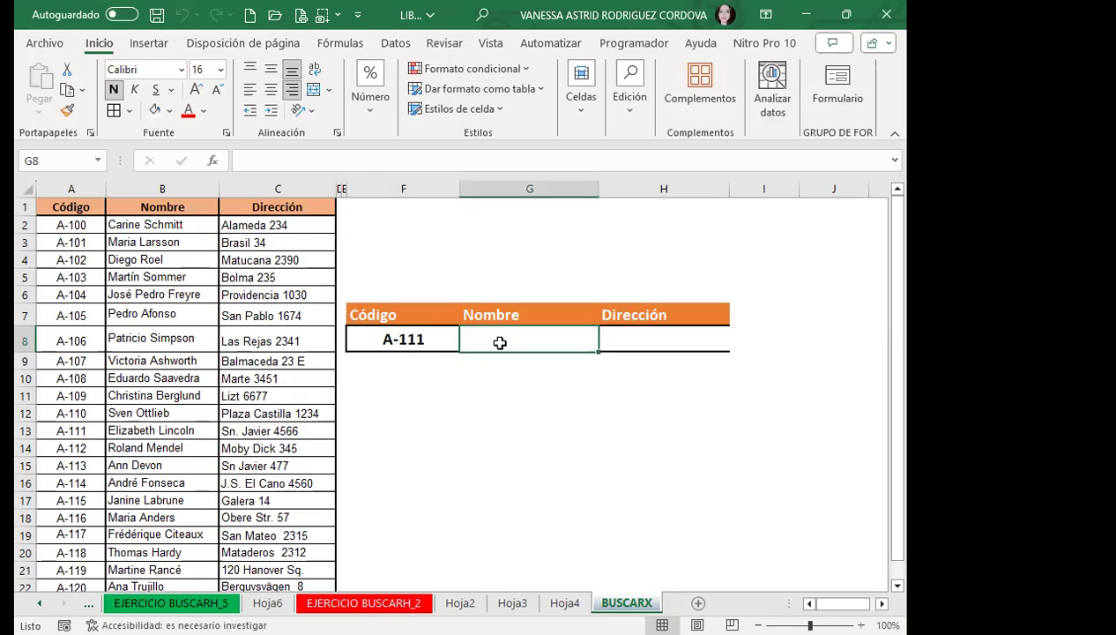
Start a BUSCARX formula in G8 under Nombre.
{"action": "type", "text": "=BUSC"}
{"action": "left_click", "coordinate": [592, 407]}
{"action": "key", "text": "Tab"}
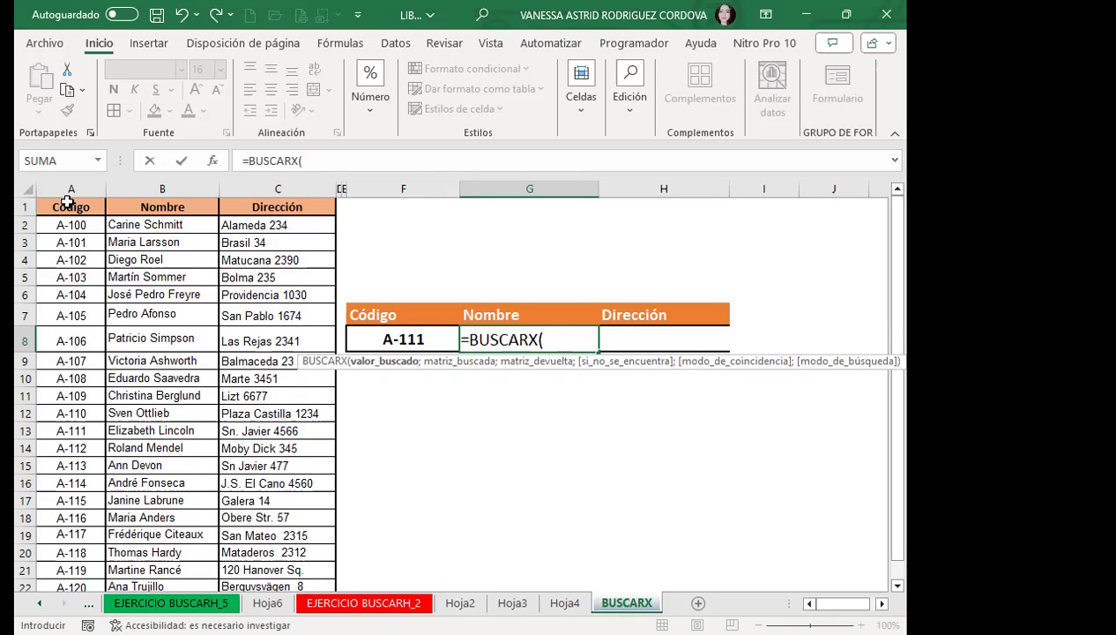
Complete G8 as =BUSCARX(F8;A1:A22;B1:B22), returning Elizabeth Lincoln for code A-111.
{"action": "left_click", "coordinate": [66, 205]}
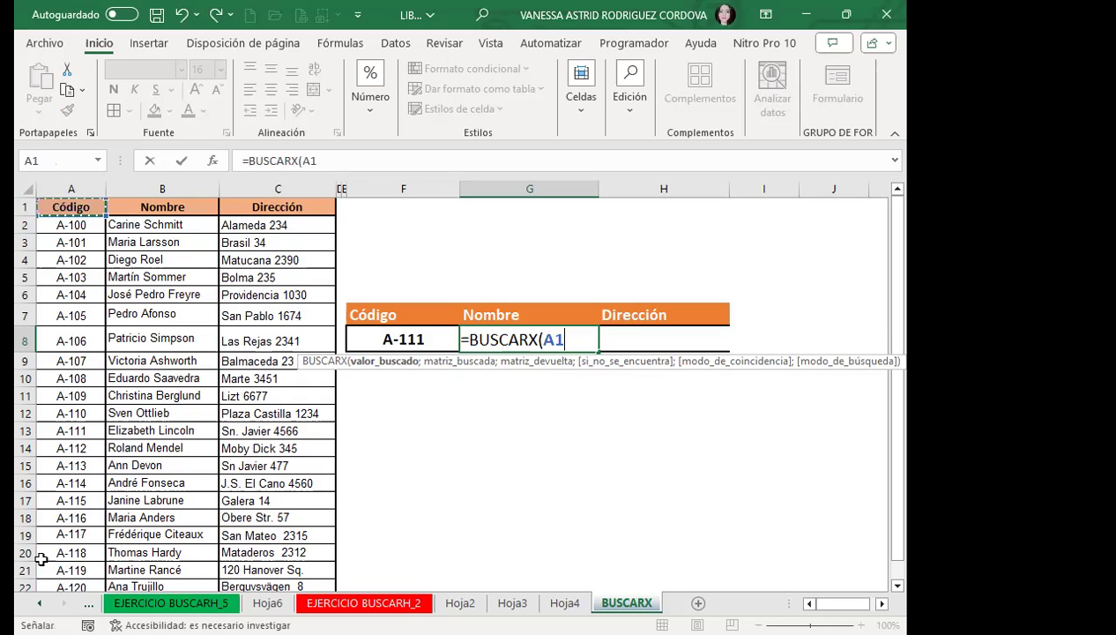
{"action": "key", "text": "ctrl+shift+Down"}
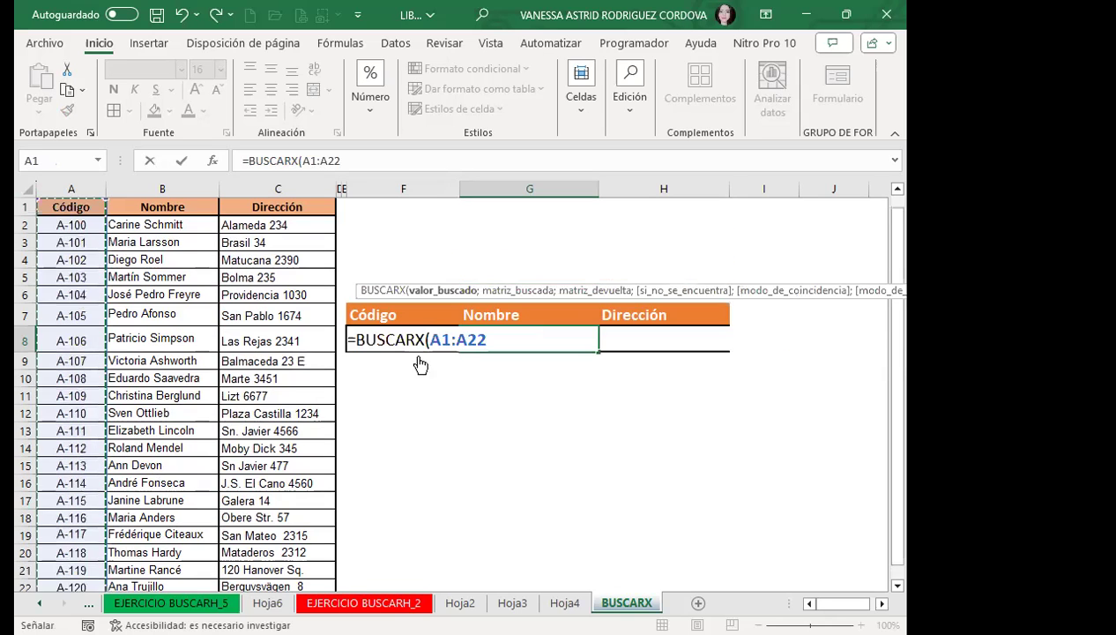
{"action": "left_click", "coordinate": [430, 341]}
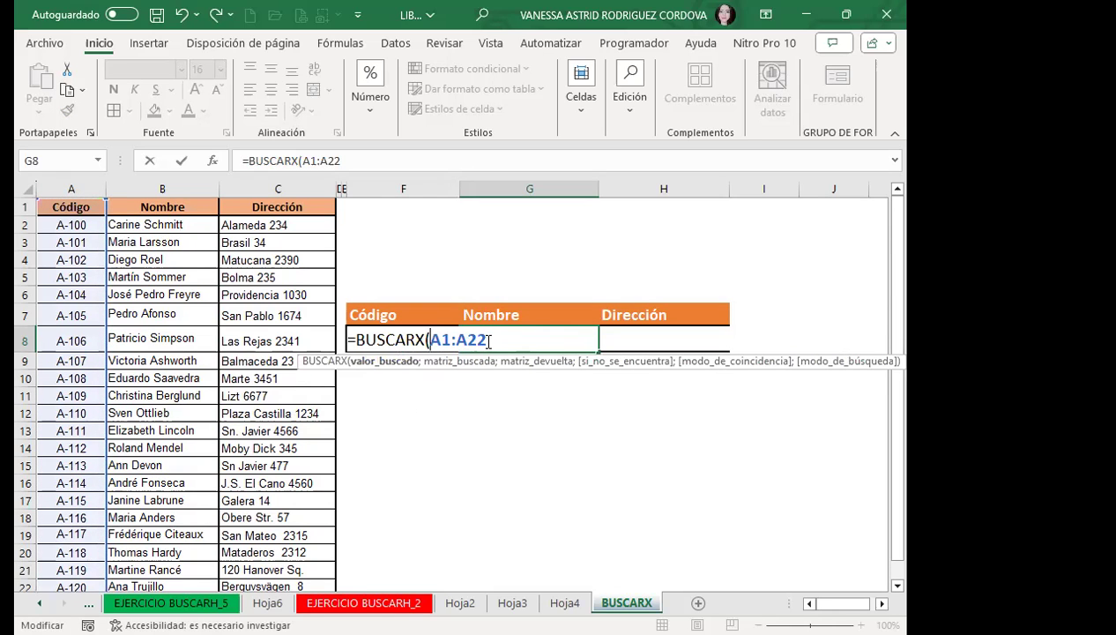
{"action": "type", "text": ";"}
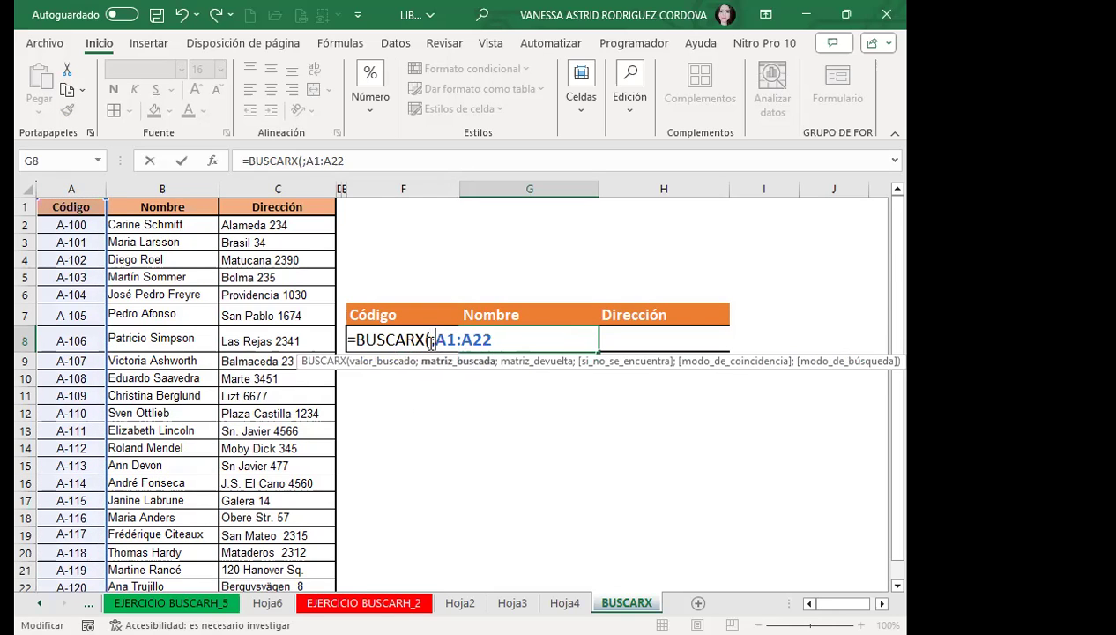
{"action": "left_click", "coordinate": [431, 341]}
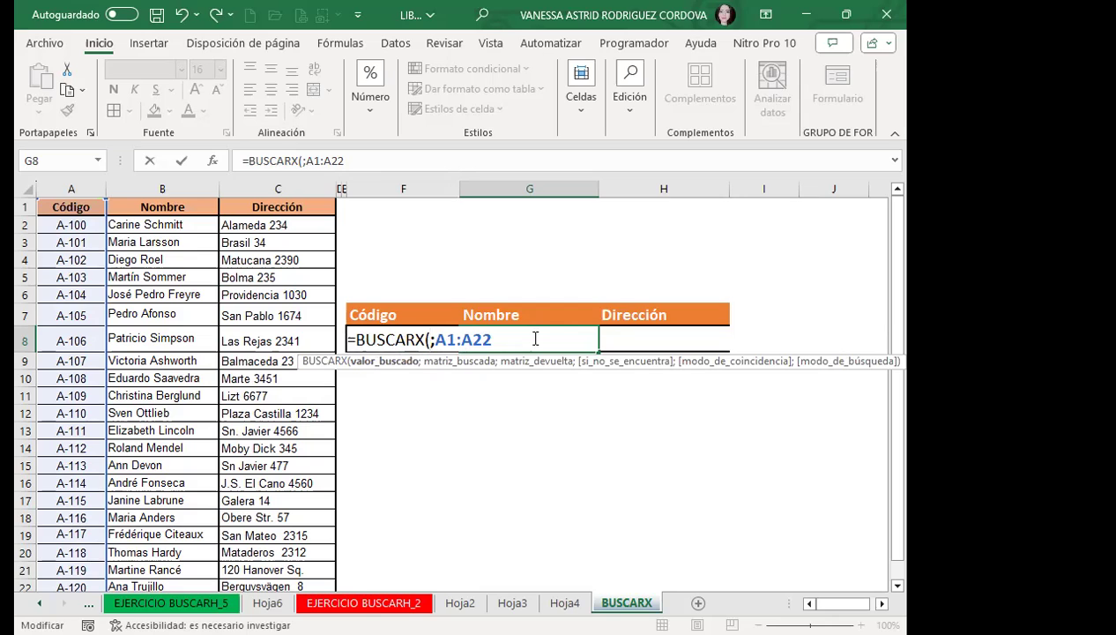
{"action": "left_click", "coordinate": [365, 345]}
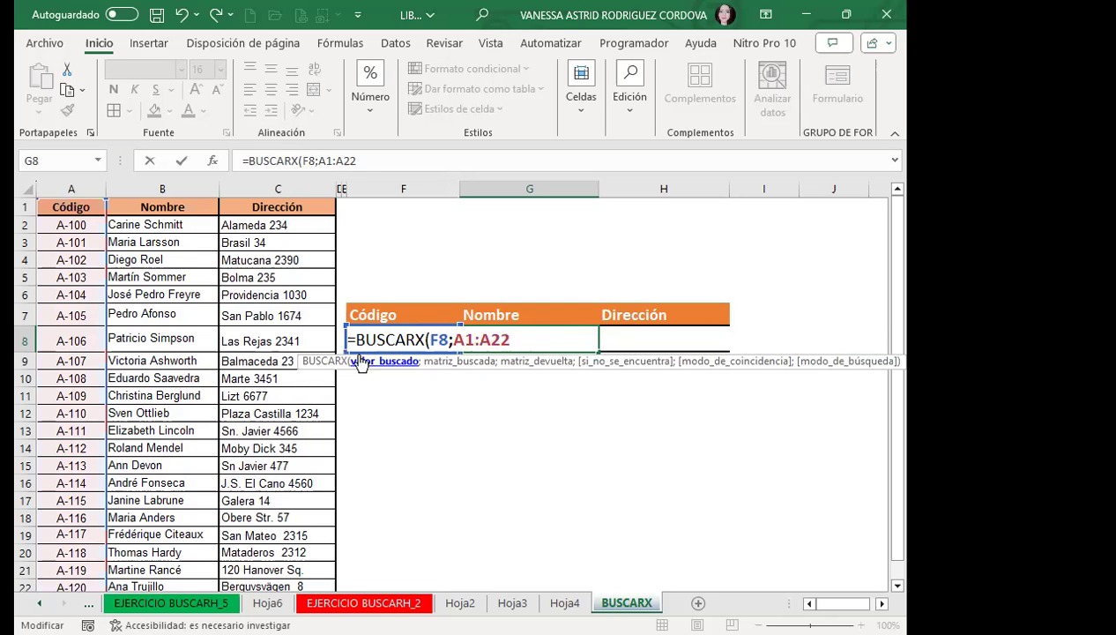
{"action": "left_click", "coordinate": [516, 339]}
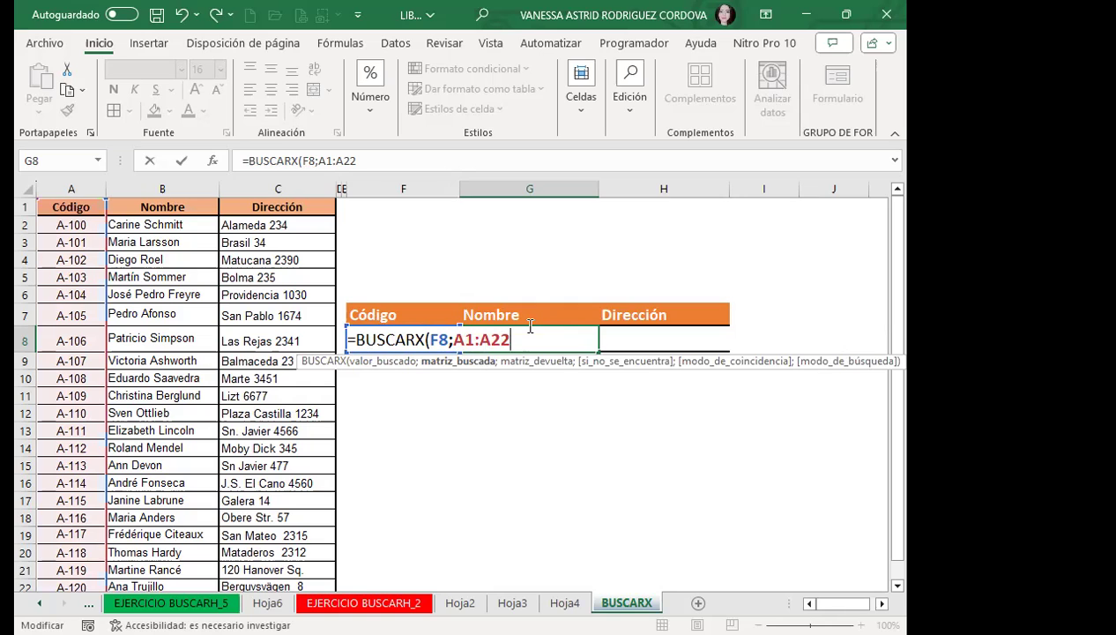
{"action": "type", "text": ";"}
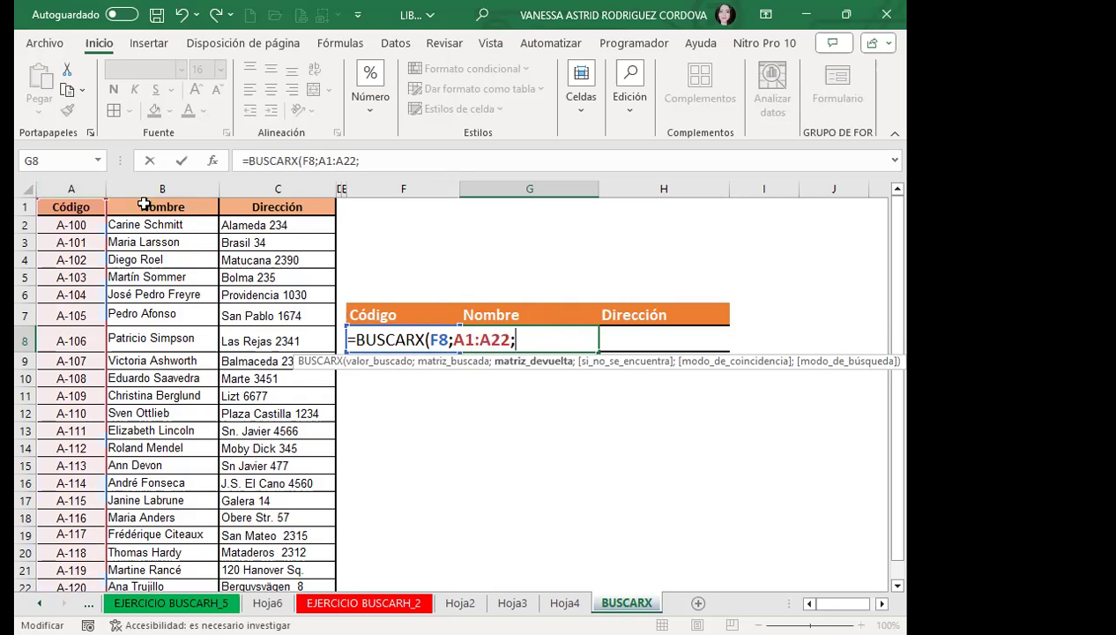
{"action": "left_click_drag", "start_coordinate": [166, 210], "coordinate": [181, 551]}
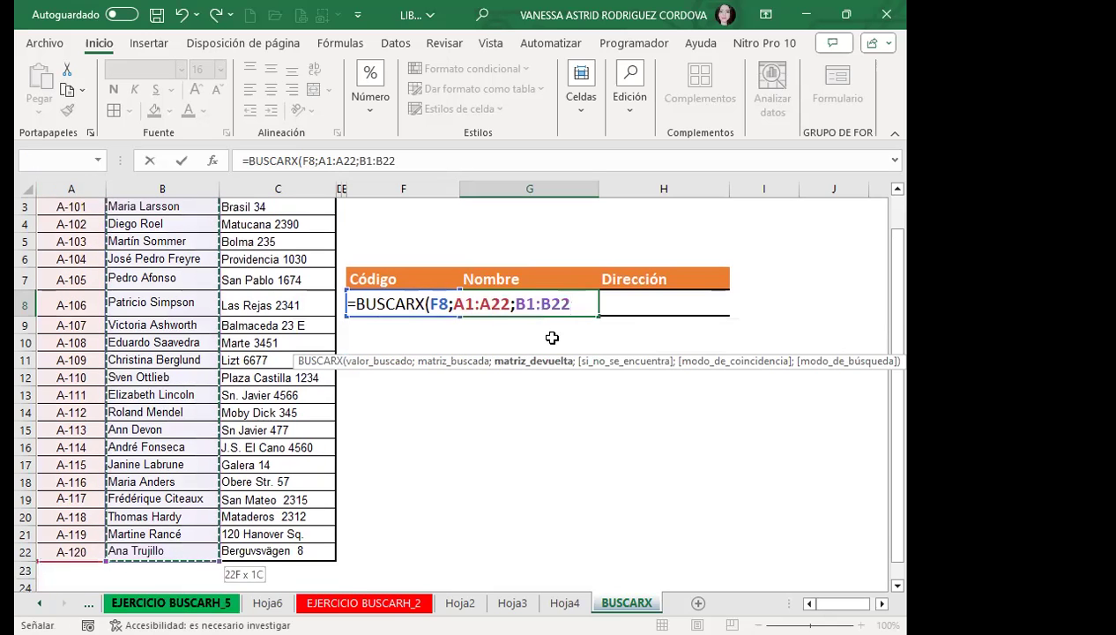
{"action": "left_click_drag", "start_coordinate": [551, 337], "coordinate": [552, 337]}
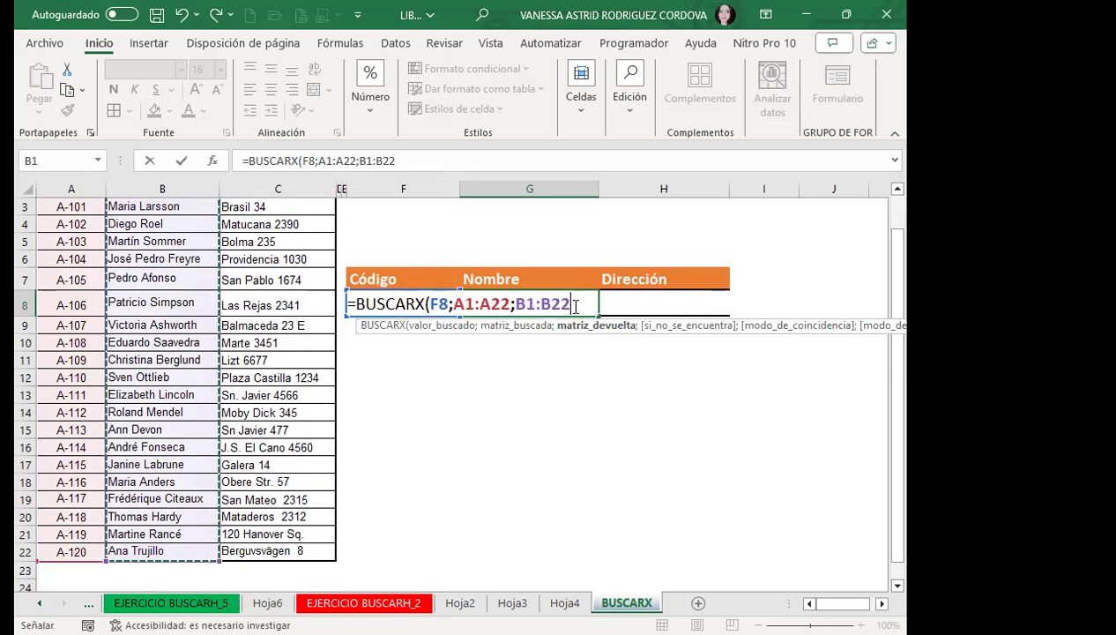
{"action": "type", "text": ")"}
{"action": "key", "text": "Return"}
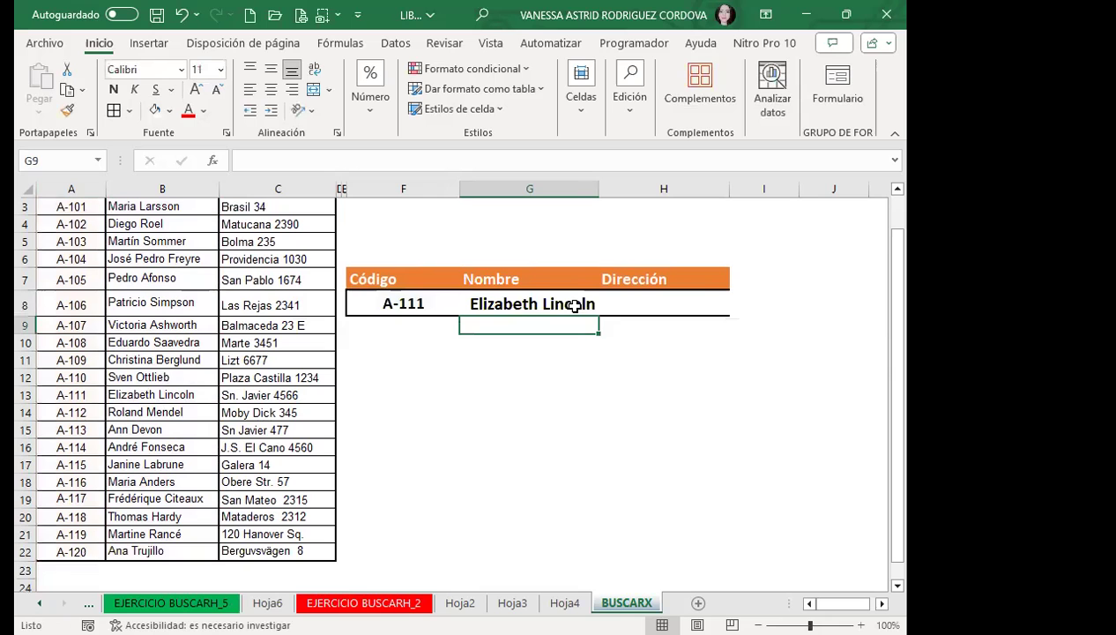
Choose code A-100 from F8's validation dropdown.
{"action": "left_click", "coordinate": [502, 302]}
{"action": "left_click", "coordinate": [397, 301]}
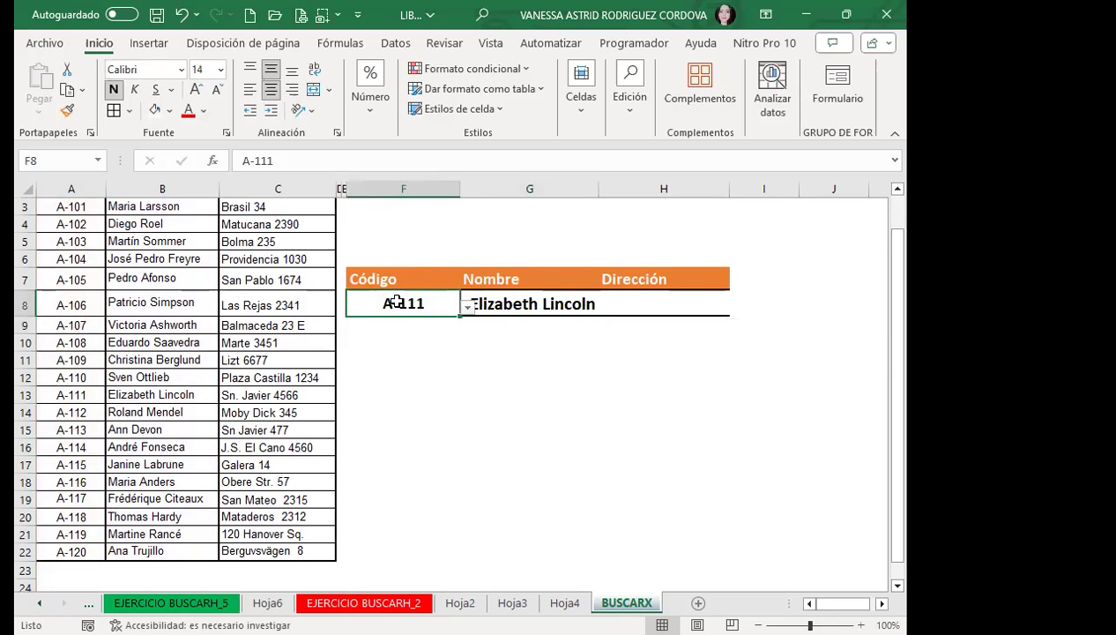
{"action": "scroll", "coordinate": [81, 291], "scroll_direction": "up", "scroll_amount": 1}
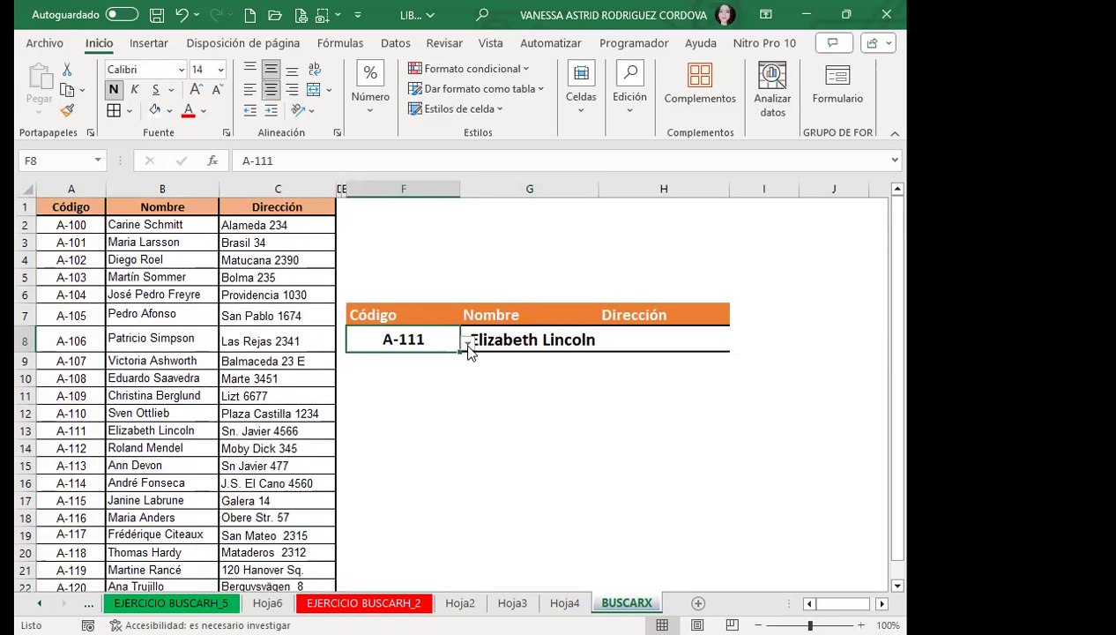
{"action": "left_click", "coordinate": [467, 345]}
{"action": "scroll", "coordinate": [388, 383], "scroll_direction": "up", "scroll_amount": 3}
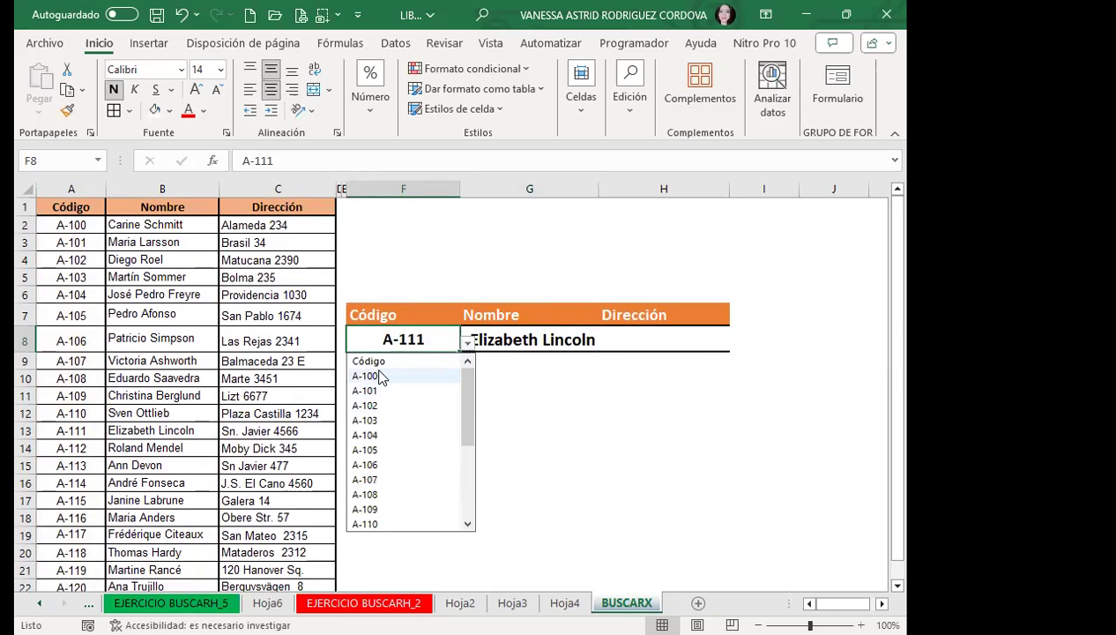
{"action": "left_click", "coordinate": [380, 376]}
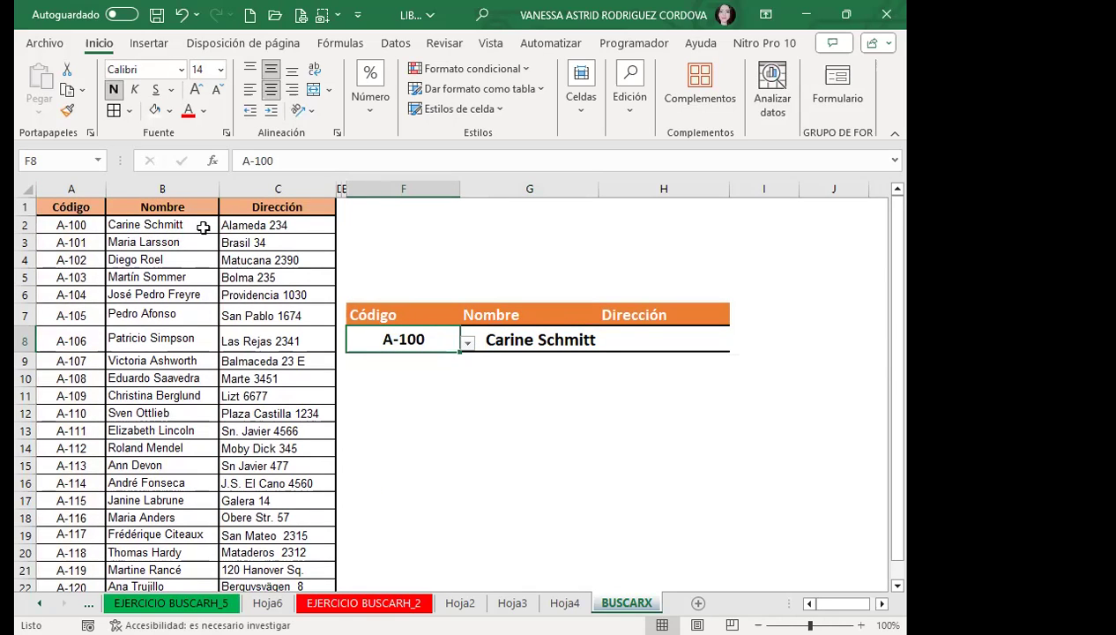
Autofit column G so Carine Schmitt fits fully.
{"action": "left_click", "coordinate": [570, 336]}
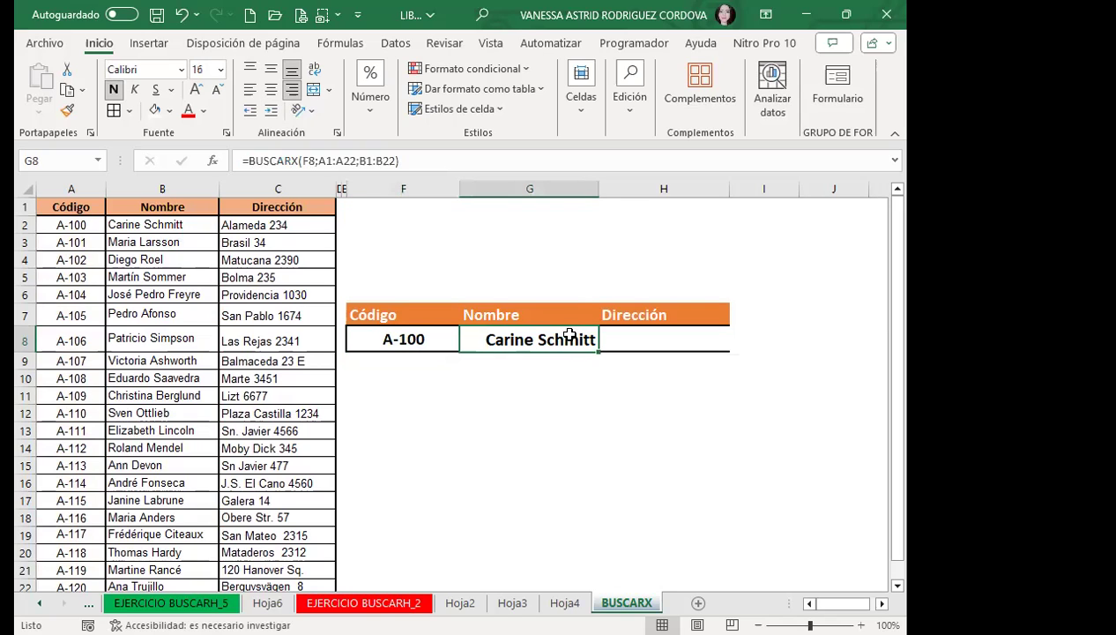
{"action": "double_click", "coordinate": [599, 188]}
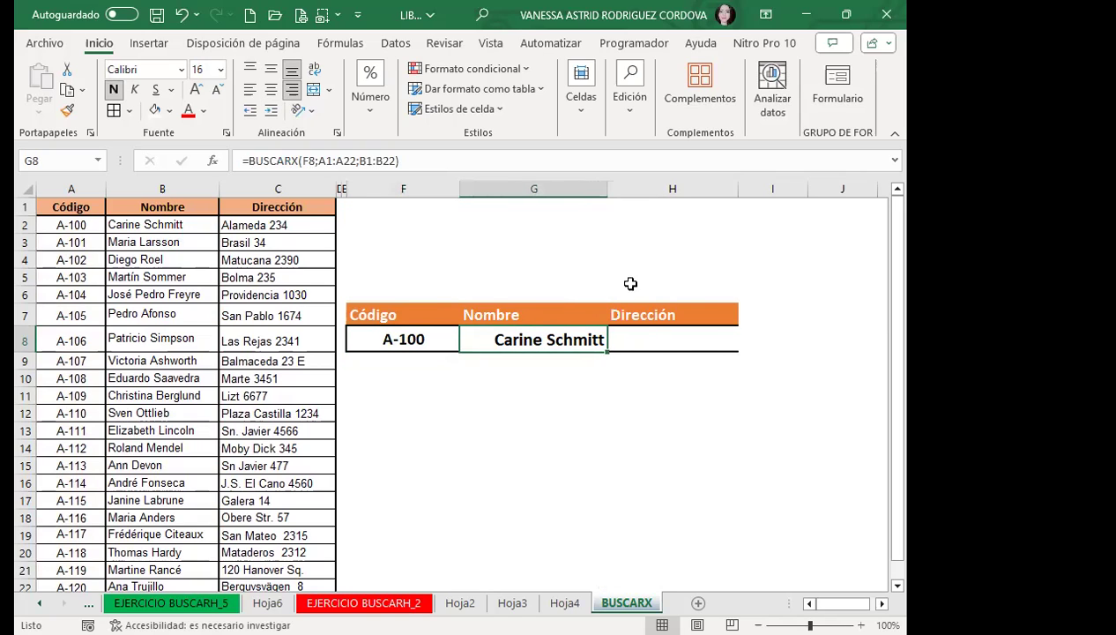
{"action": "left_click", "coordinate": [657, 343]}
Enter =BUSCARX(F8;A:A;C:C) in H8 to return the Dirección, Alameda 234.
{"action": "type", "text": "="}
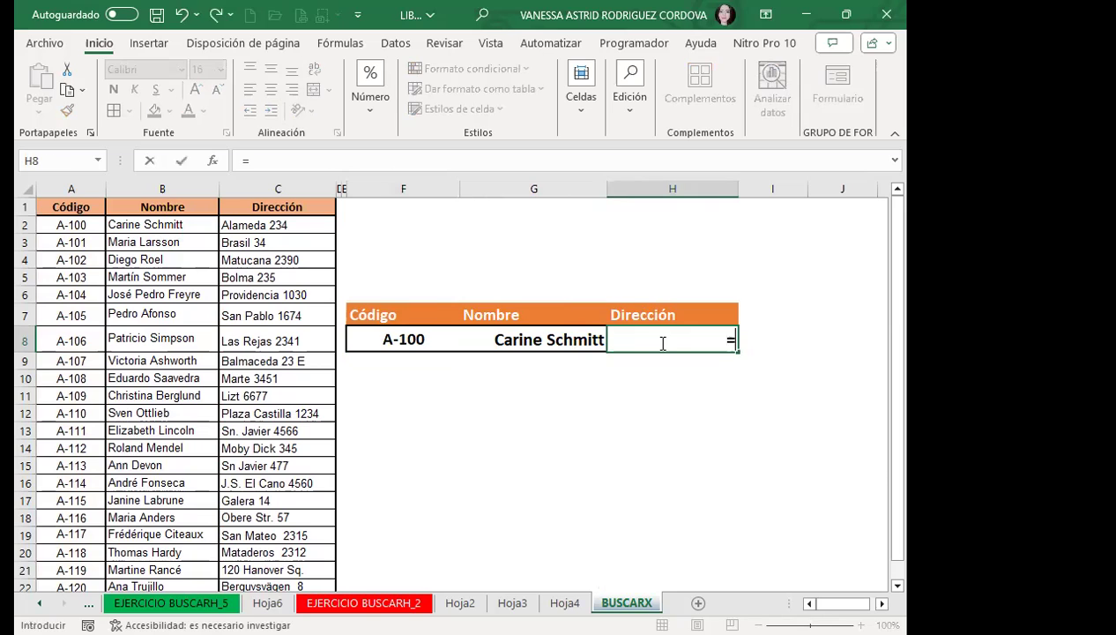
{"action": "type", "text": "B"}
{"action": "type", "text": "USC"}
{"action": "left_click", "coordinate": [732, 406]}
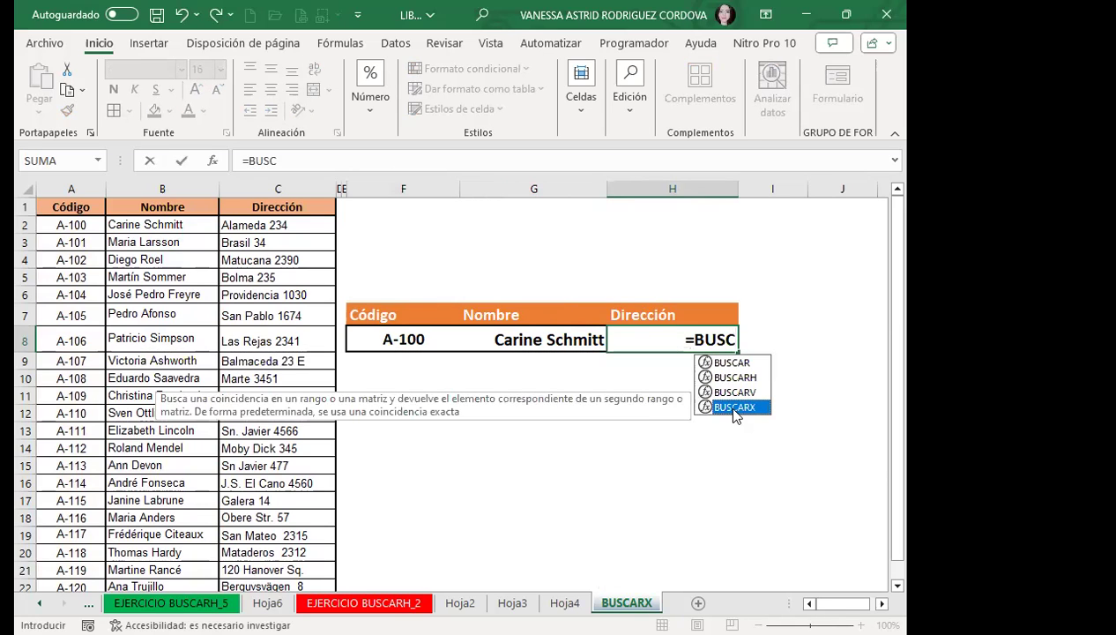
{"action": "key", "text": "Tab"}
{"action": "left_click", "coordinate": [411, 339]}
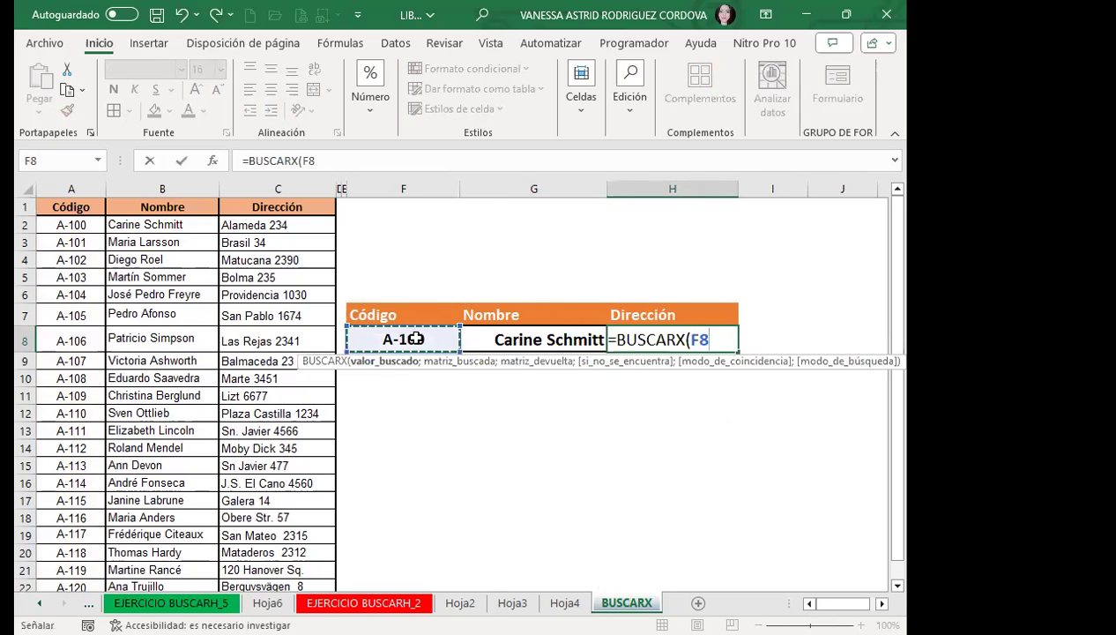
{"action": "type", "text": ";"}
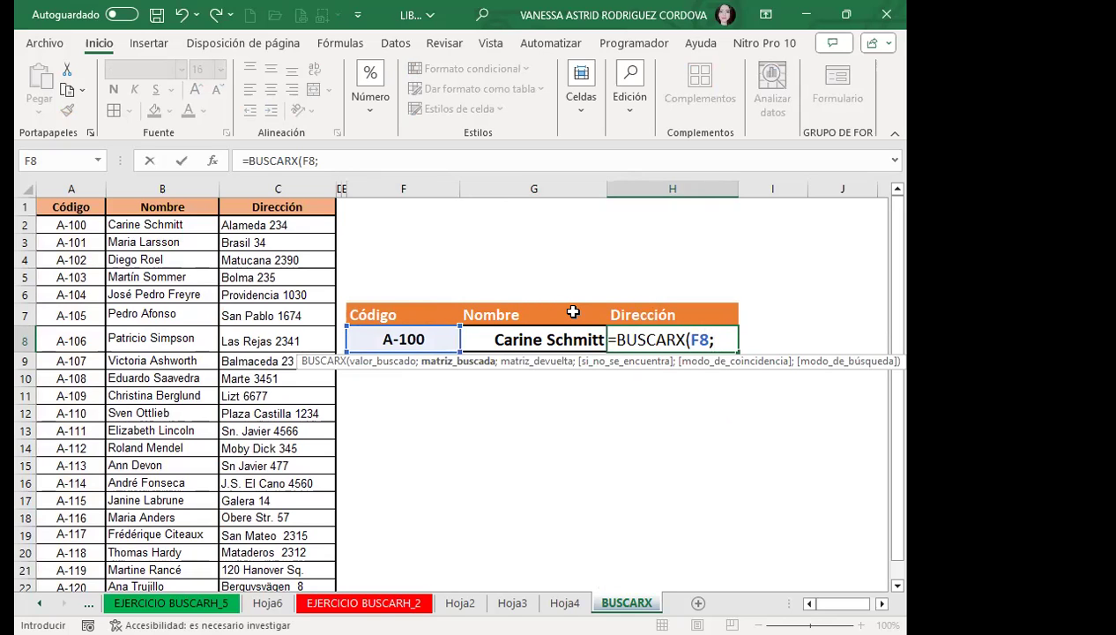
{"action": "left_click", "coordinate": [79, 189]}
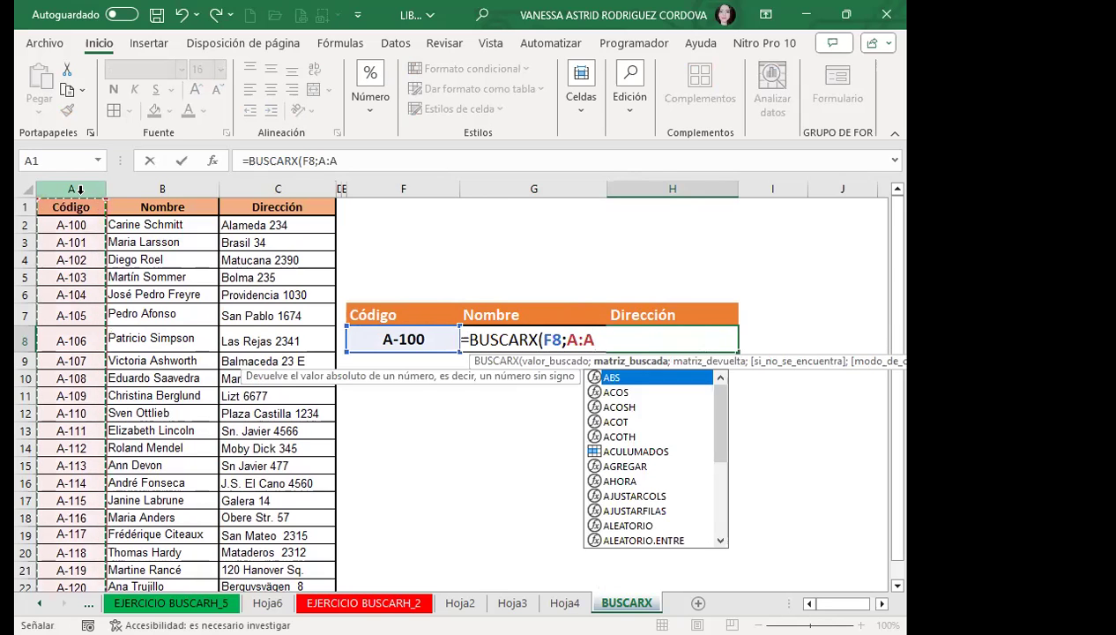
{"action": "type", "text": ";"}
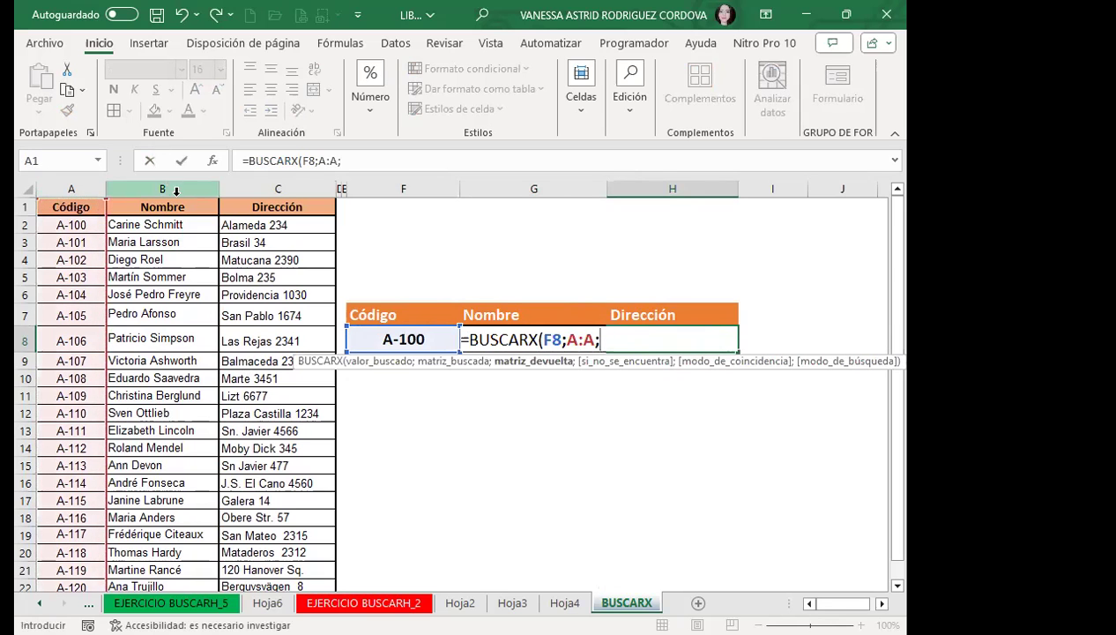
{"action": "left_click", "coordinate": [176, 190]}
{"action": "left_click", "coordinate": [275, 187]}
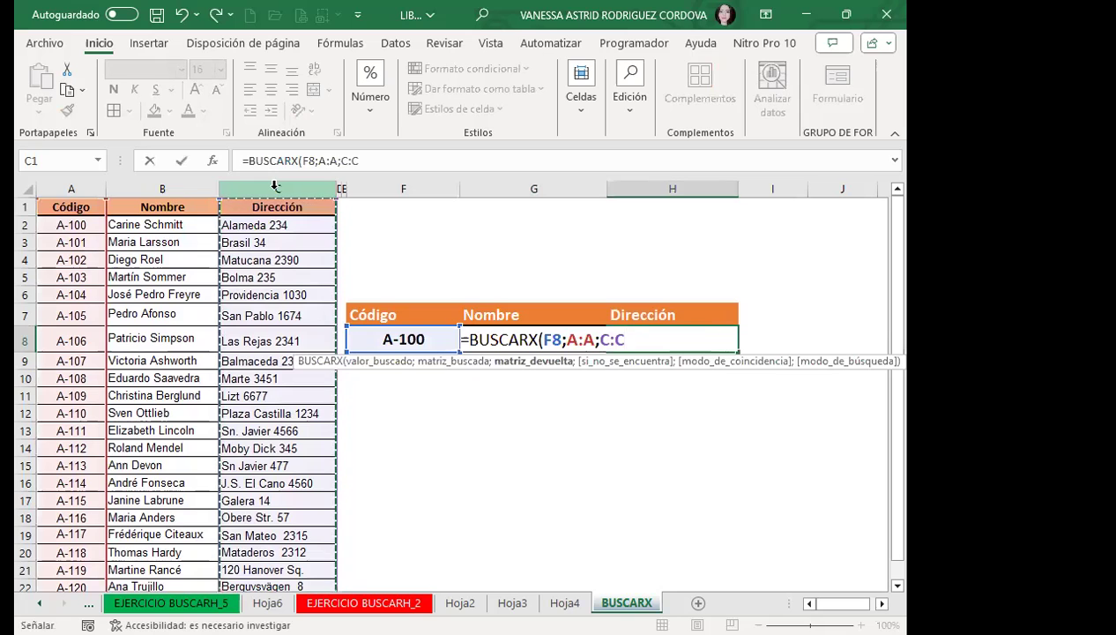
{"action": "type", "text": ")"}
{"action": "key", "text": "Return"}
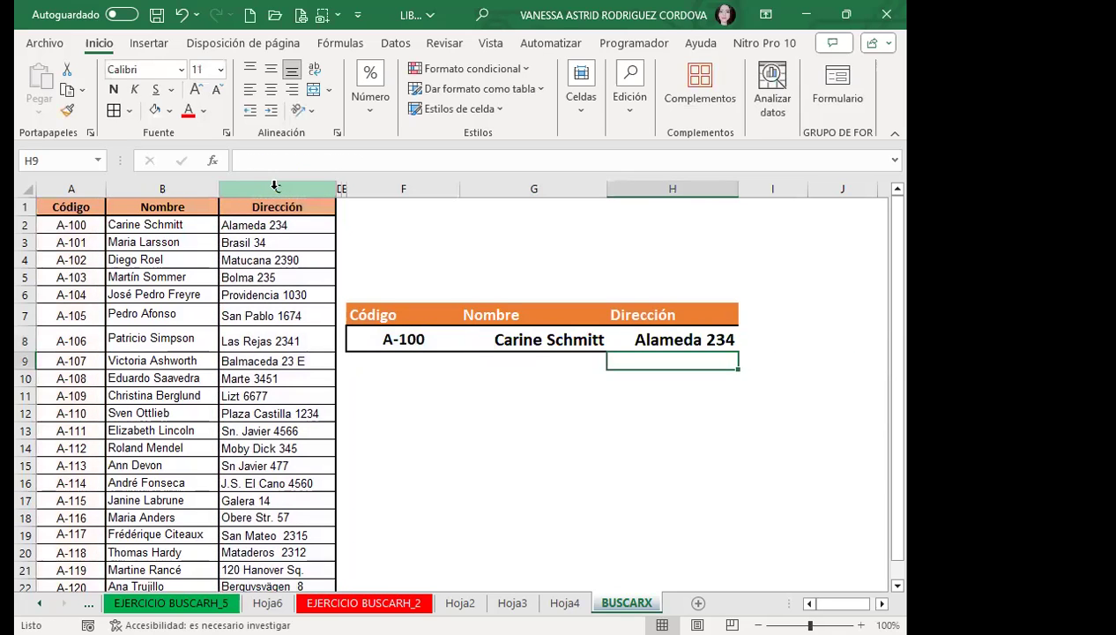
Review the H8 and G8 lookup formulas against the code in F8.
{"action": "left_click", "coordinate": [674, 339]}
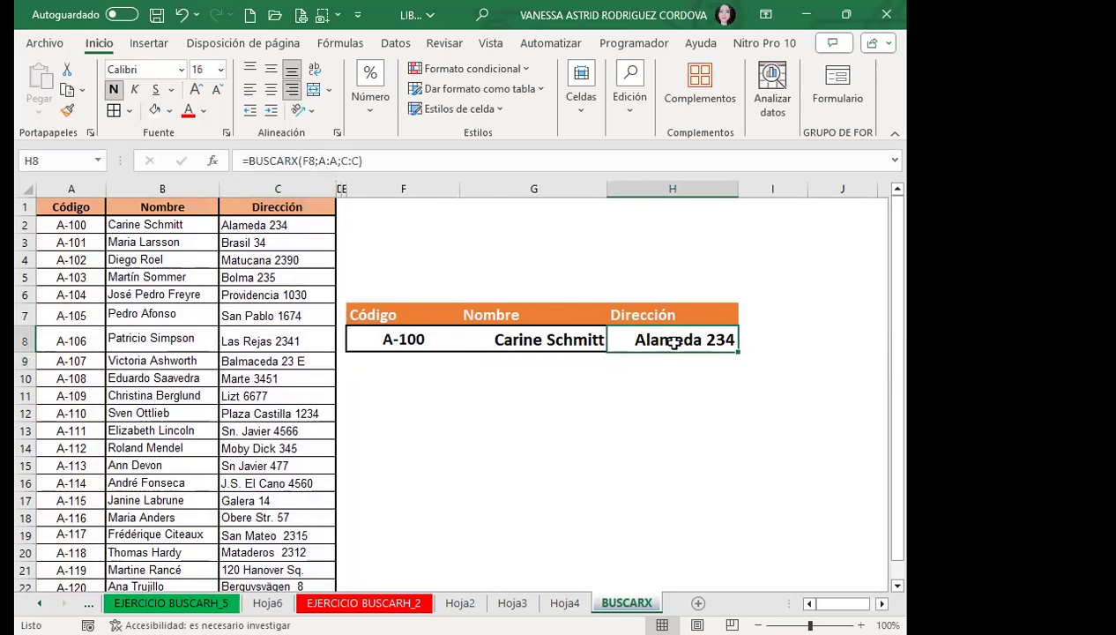
{"action": "left_click", "coordinate": [390, 339]}
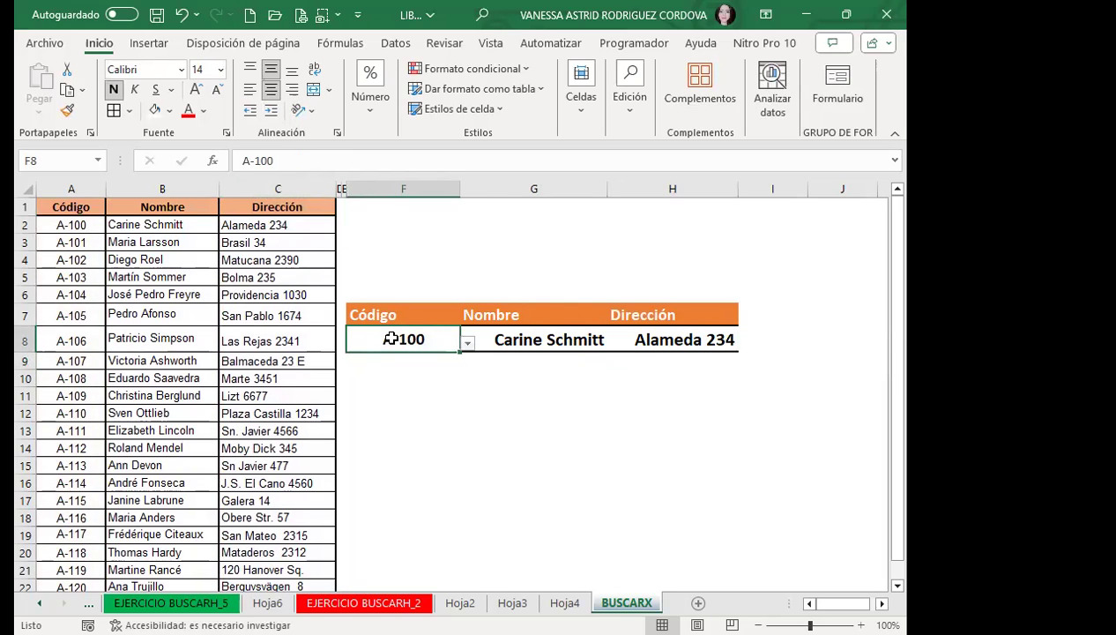
{"action": "left_click", "coordinate": [679, 339]}
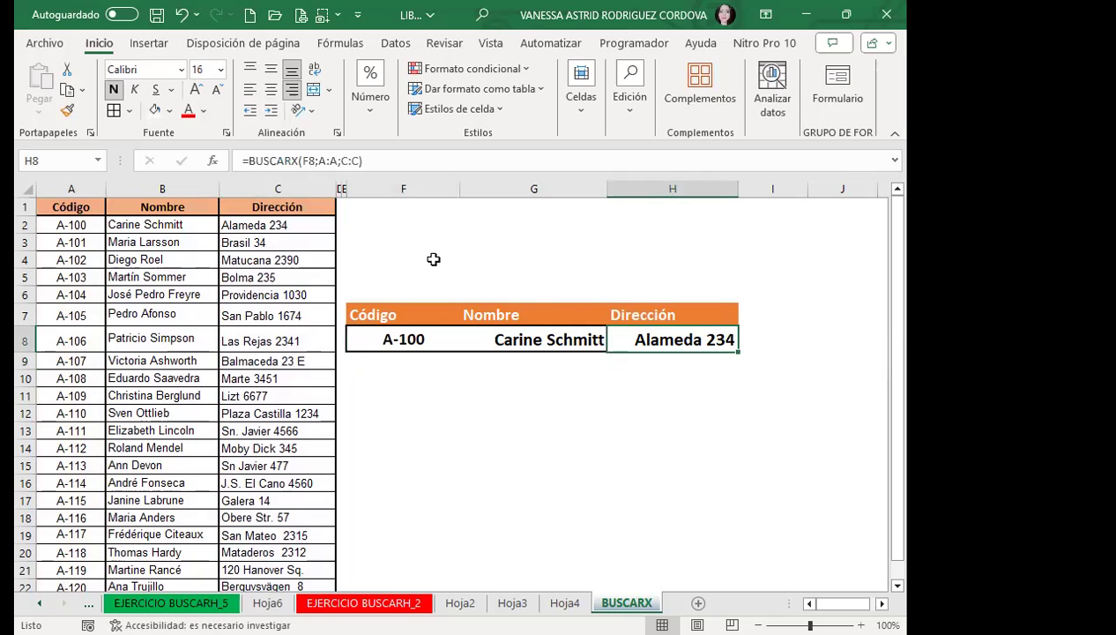
{"action": "left_click", "coordinate": [539, 340]}
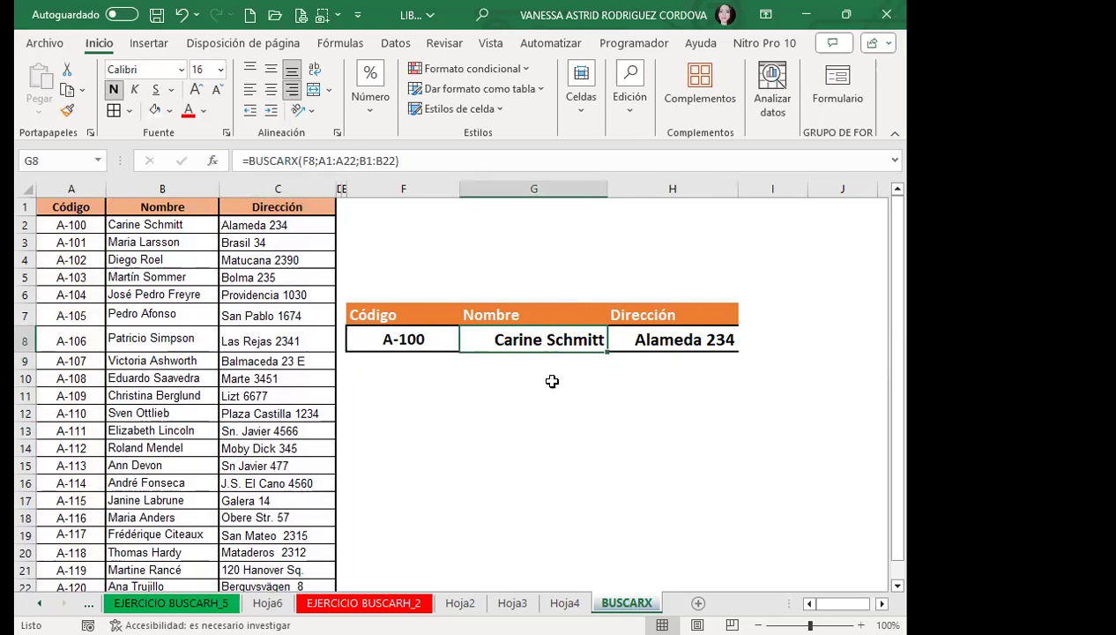